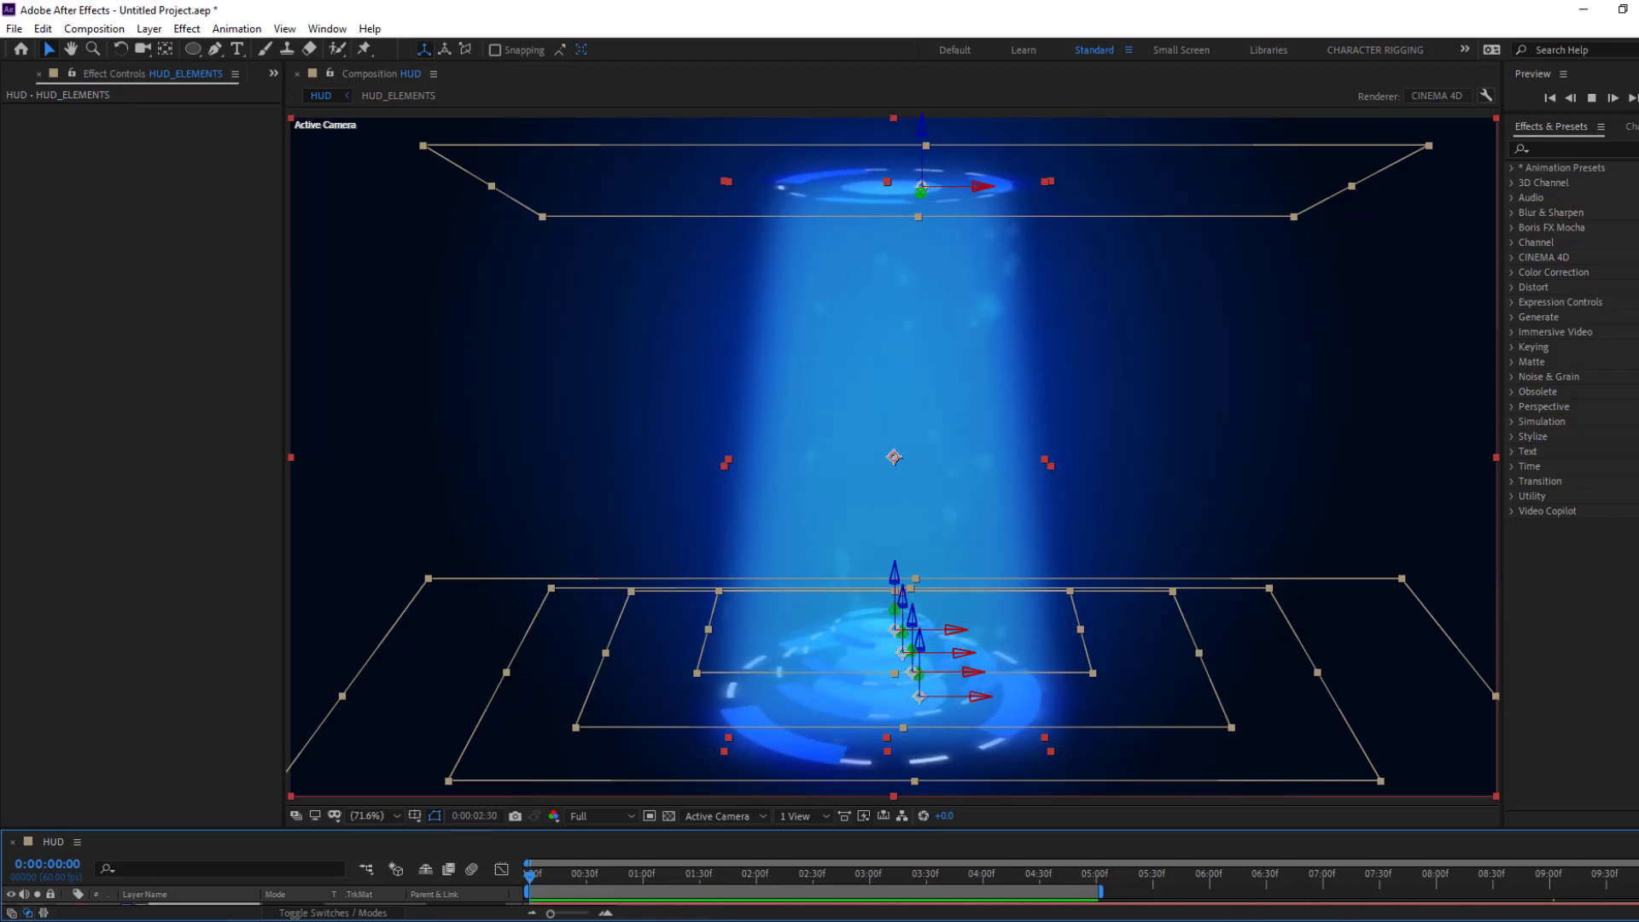
Open the HUD_ELEMENTS precomp and play back the finished glowing HUD animation.
double_click(893, 456)
key(space)
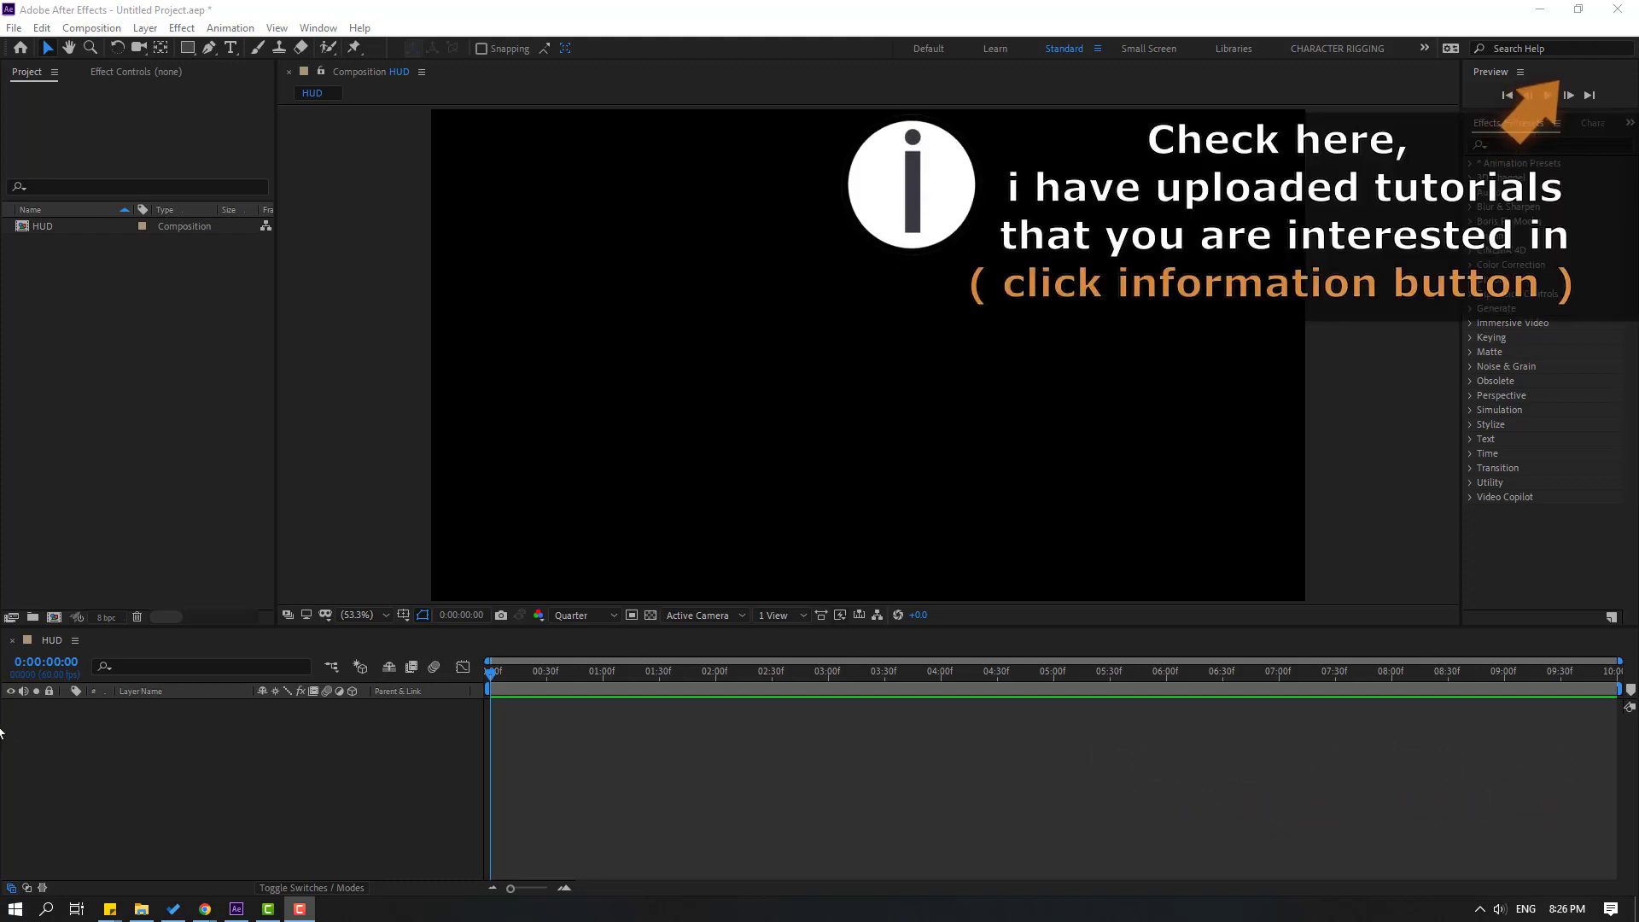
Draw a circle in the middle of the HUD composition with the Ellipse Tool.
click(184, 49)
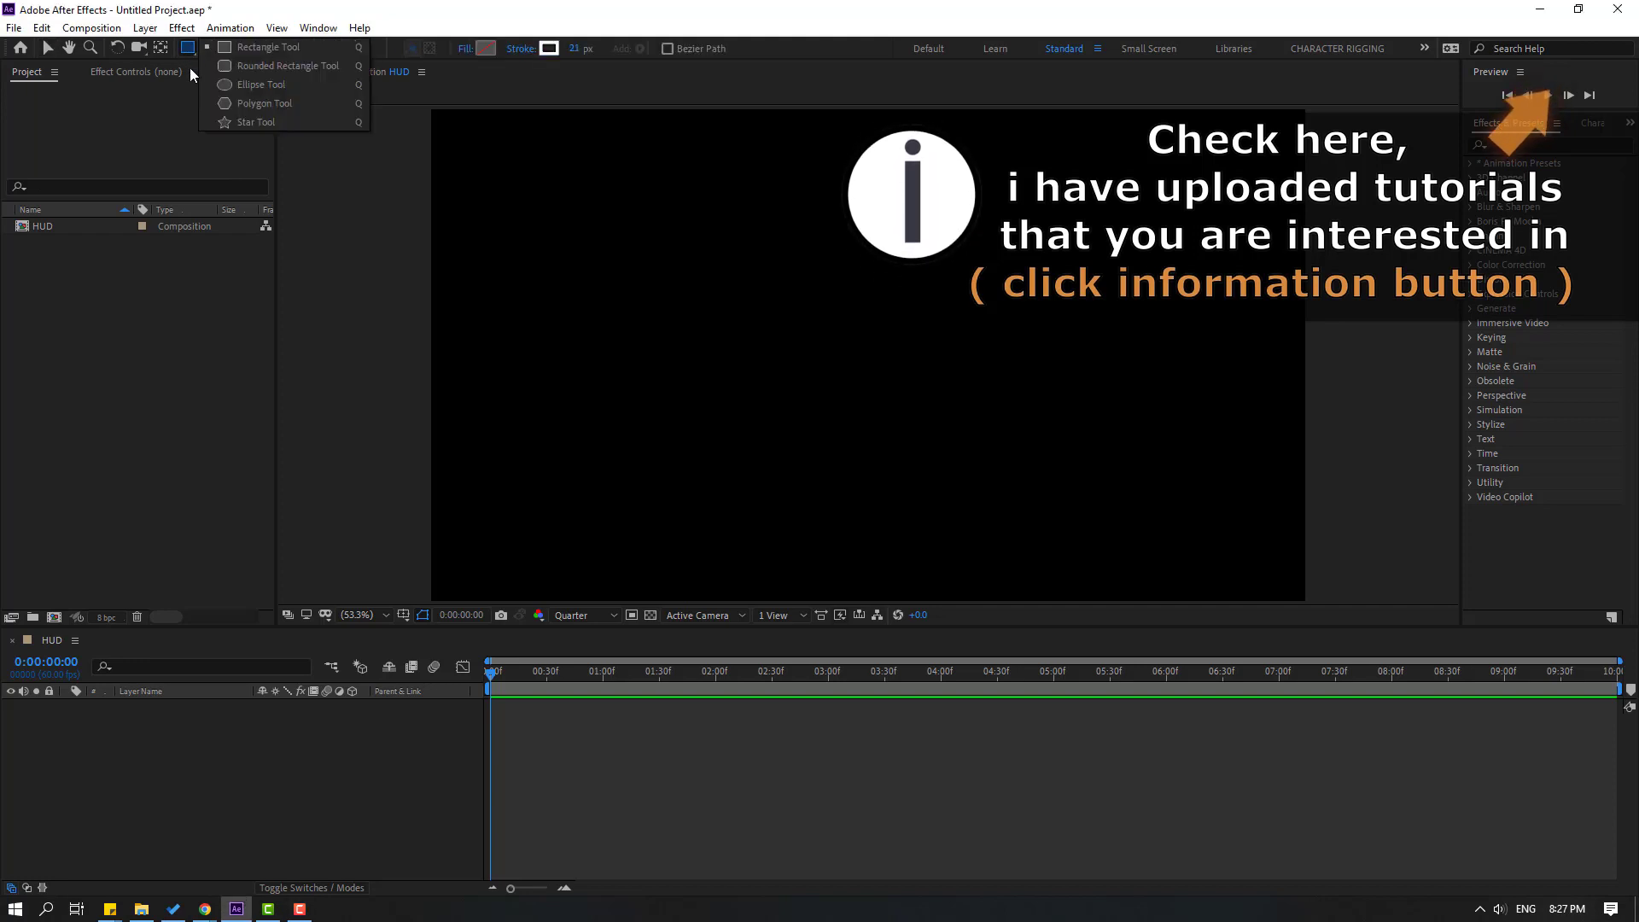
click(293, 84)
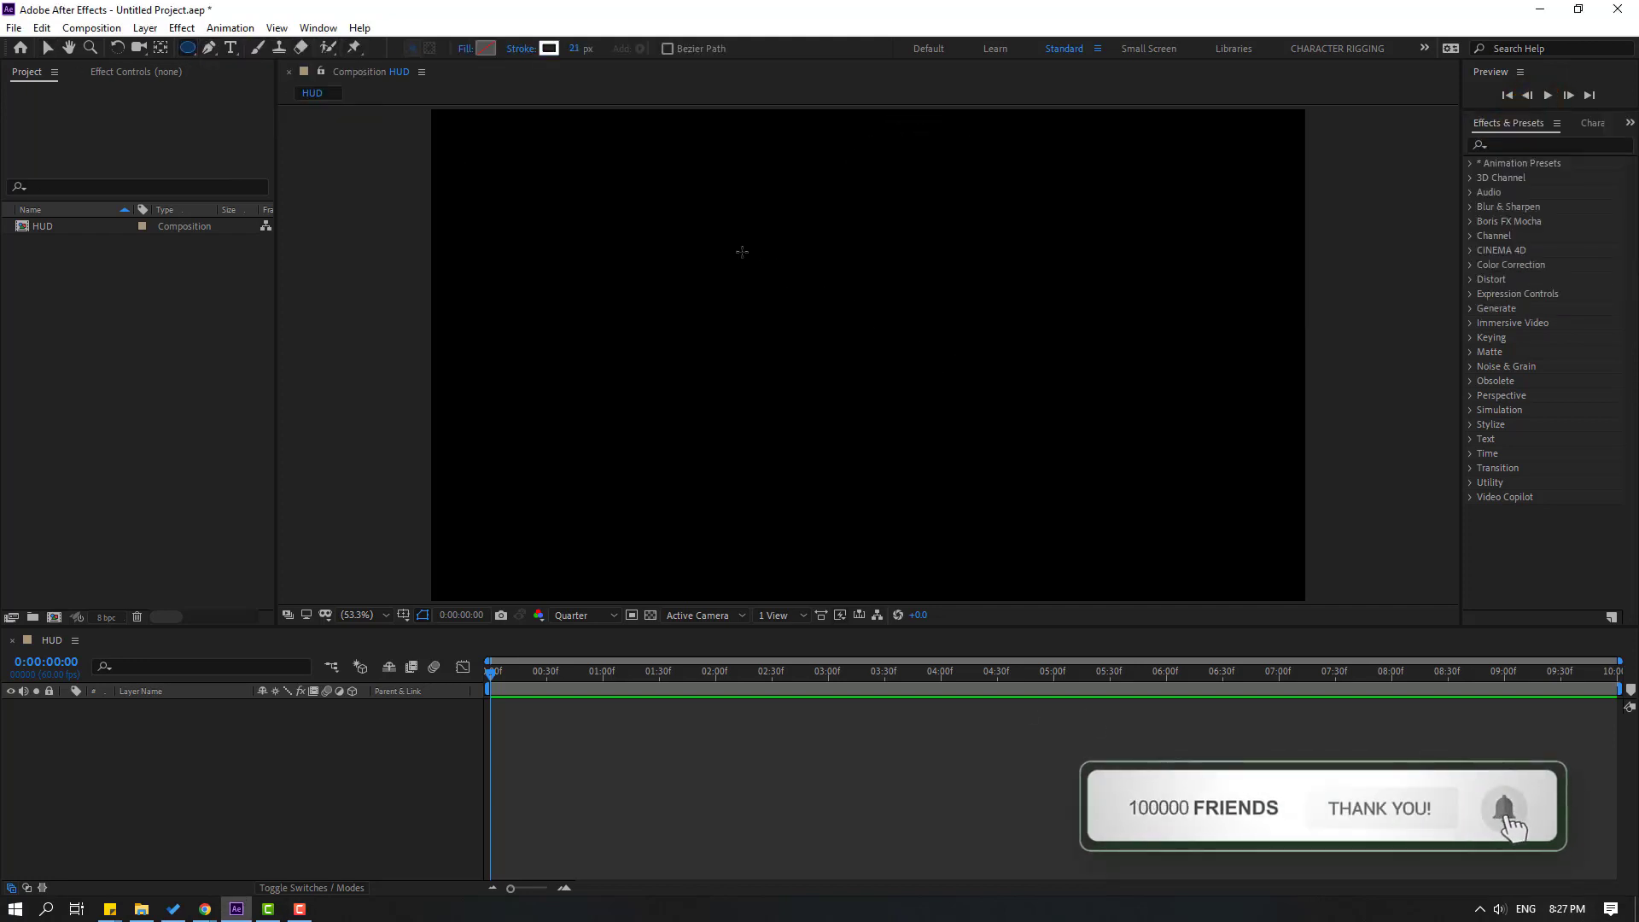
drag(730, 239, 946, 455)
click(48, 49)
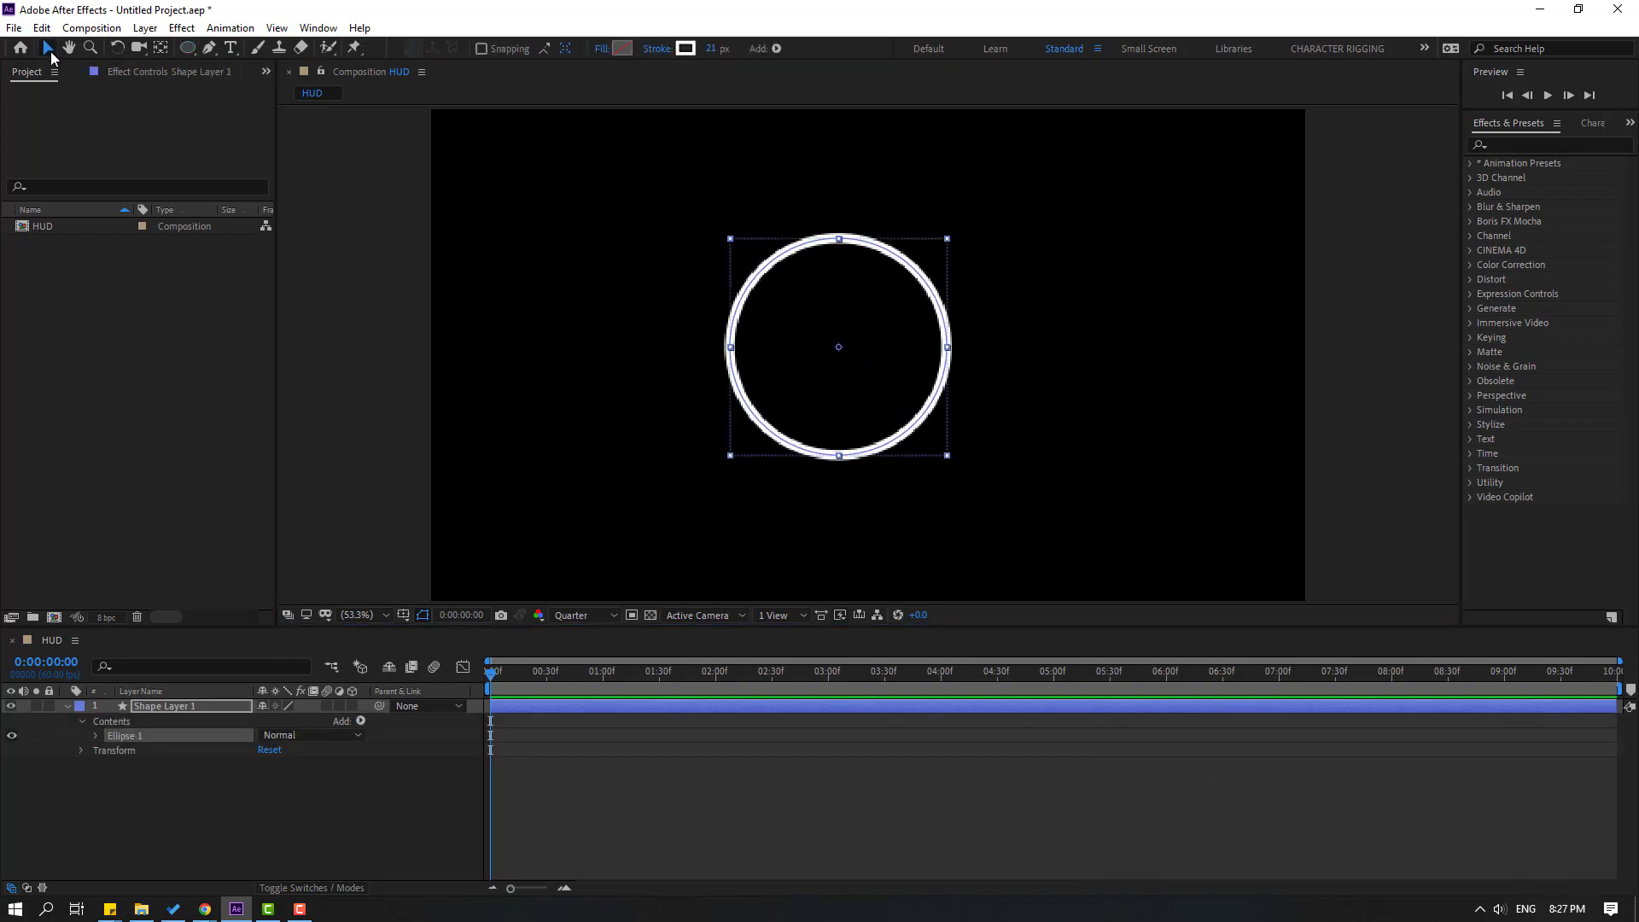
Set the circle's fill to None and widen its white stroke to about 63 px.
click(601, 49)
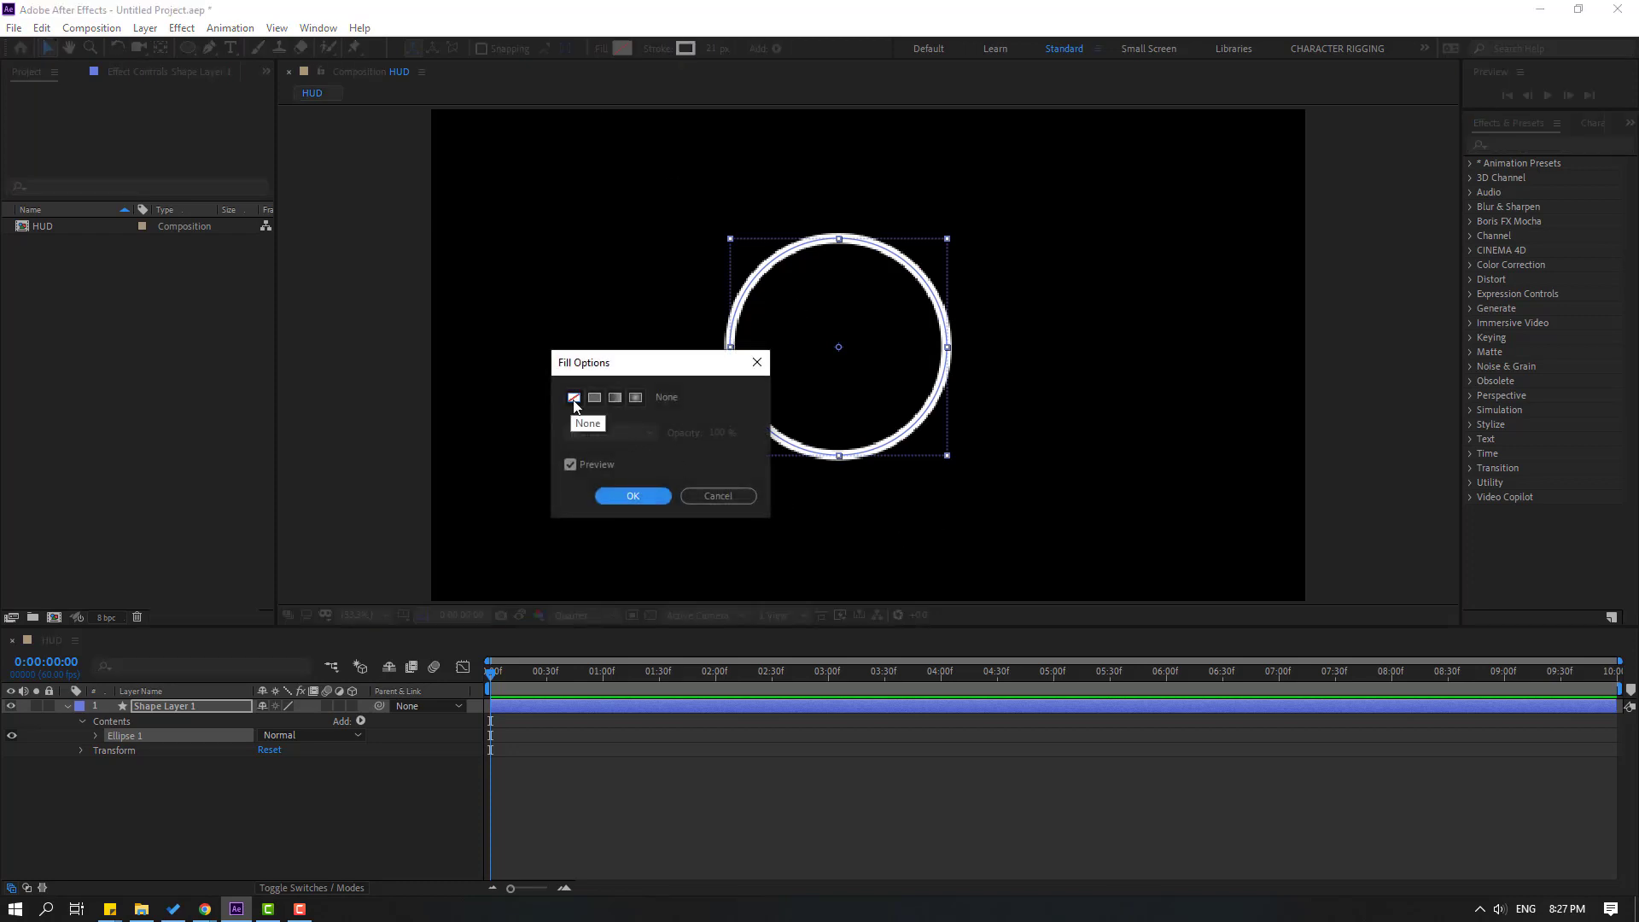
click(730, 499)
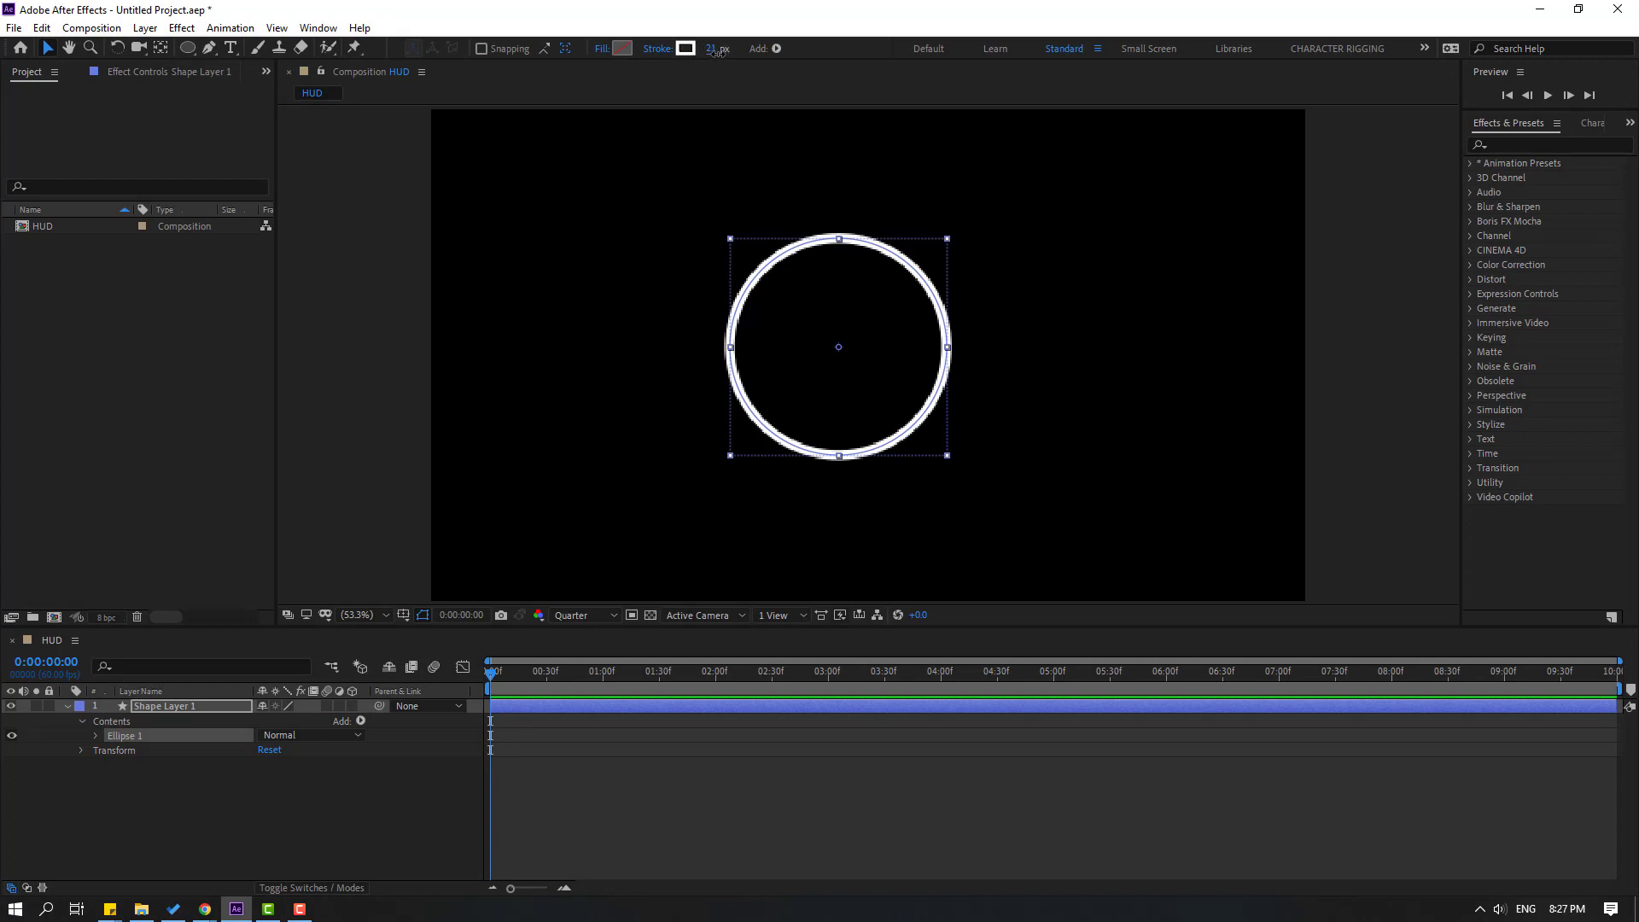
mouse_move(716, 51)
mouse_down()
mouse_move(757, 49)
mouse_move(741, 49)
mouse_up()
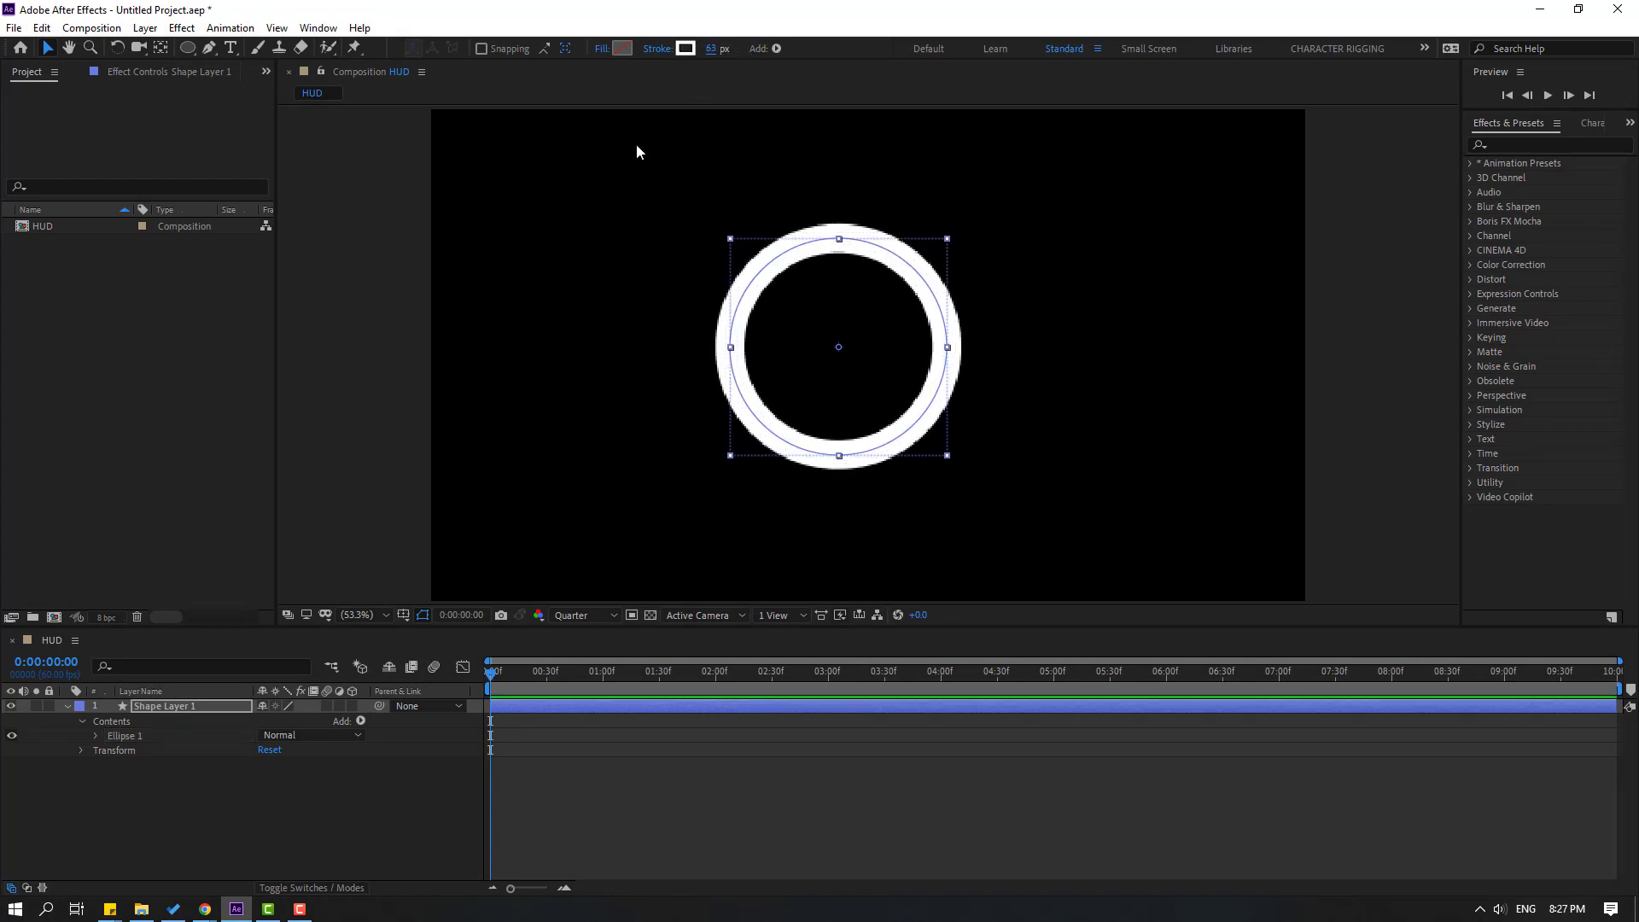
Add dashes to Ellipse 1's Stroke 1 and set Dash to 257 for three long arcs.
click(94, 736)
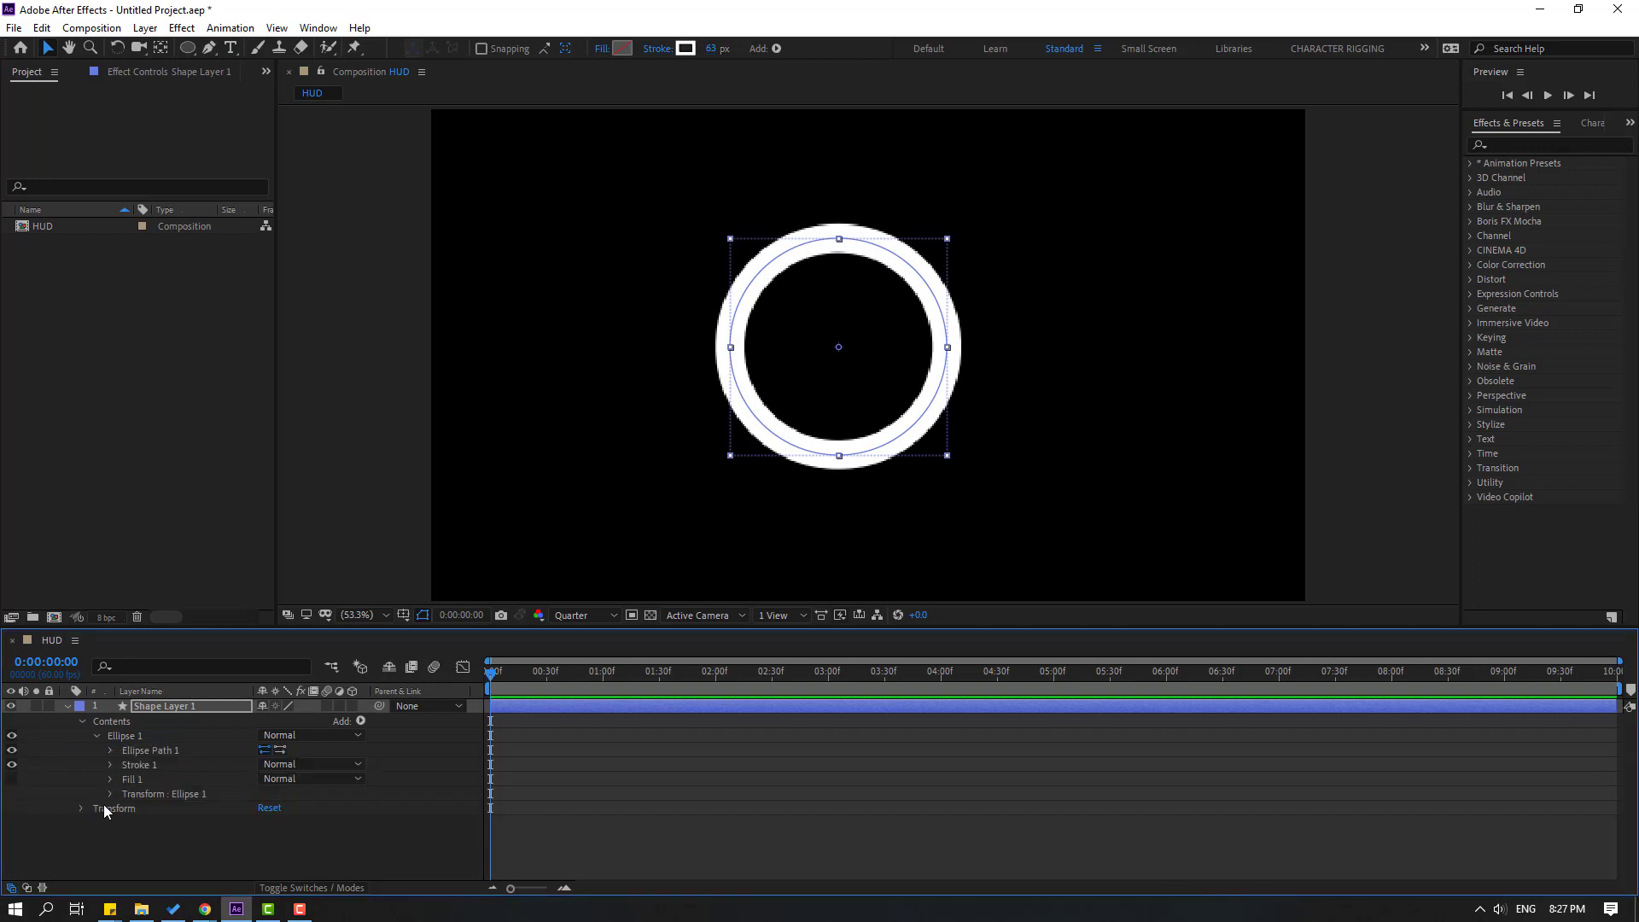
click(108, 765)
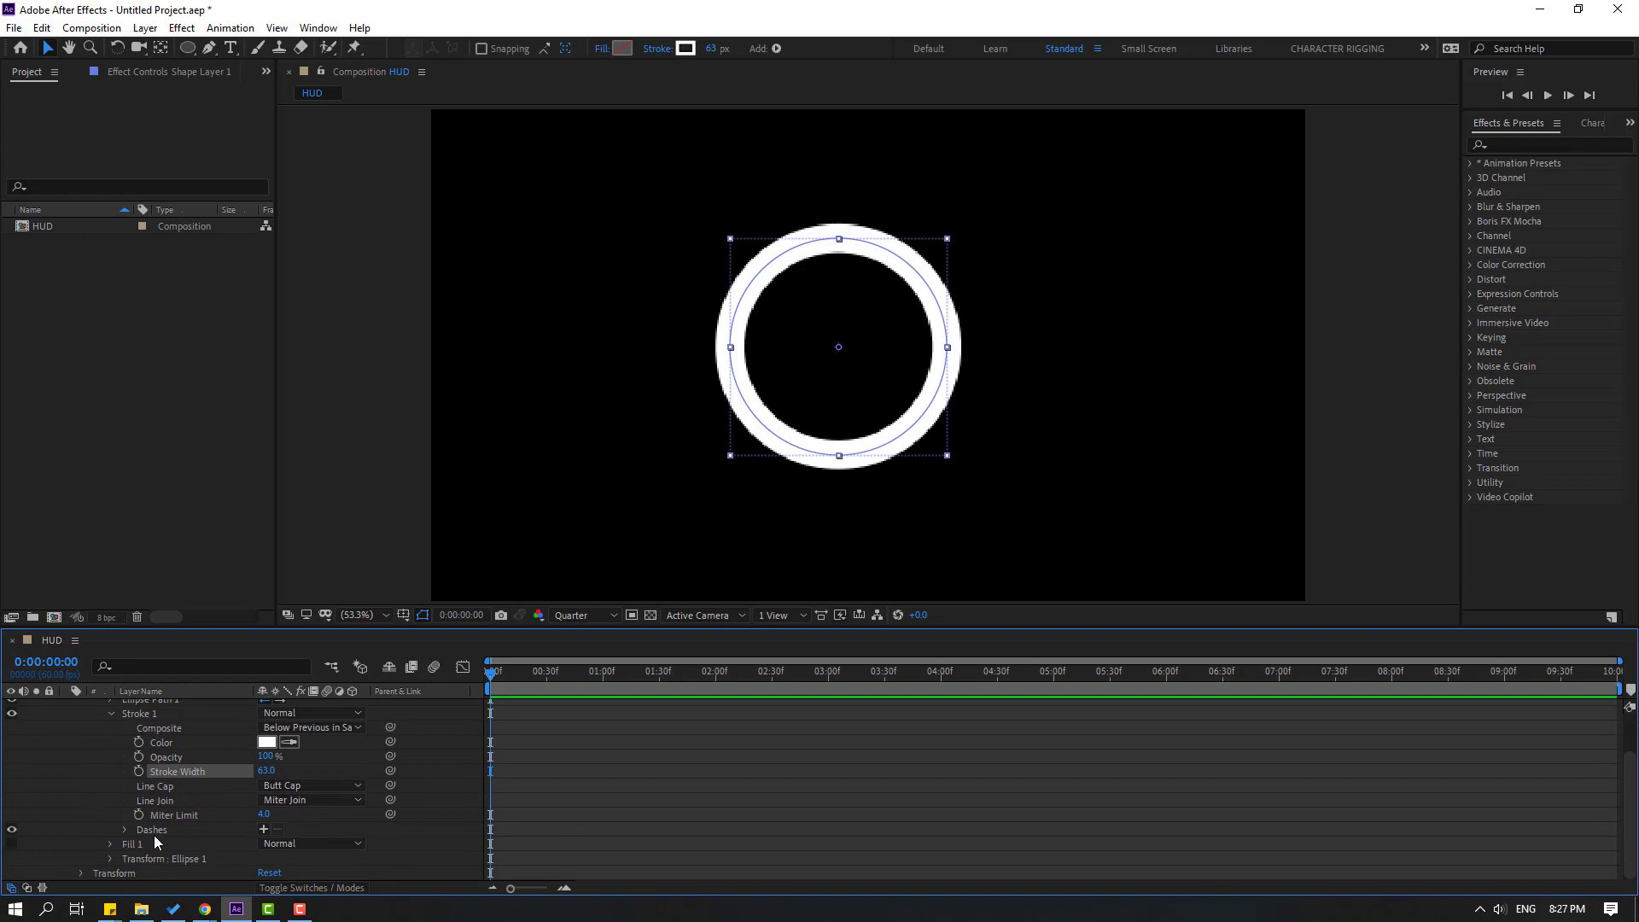
click(263, 828)
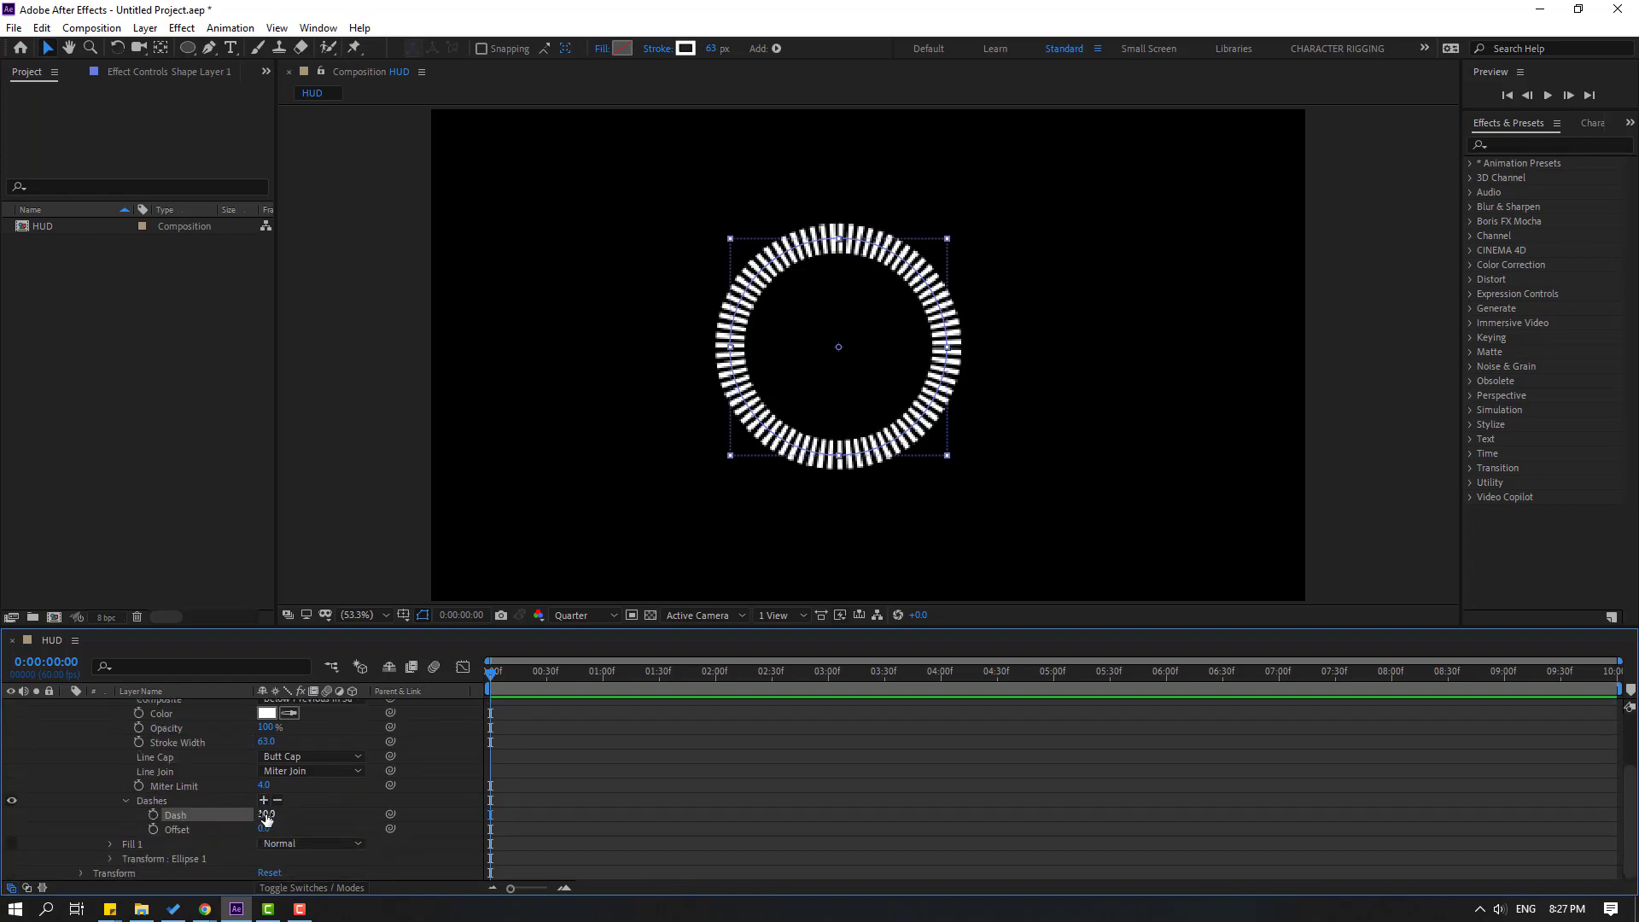
drag(267, 813, 451, 785)
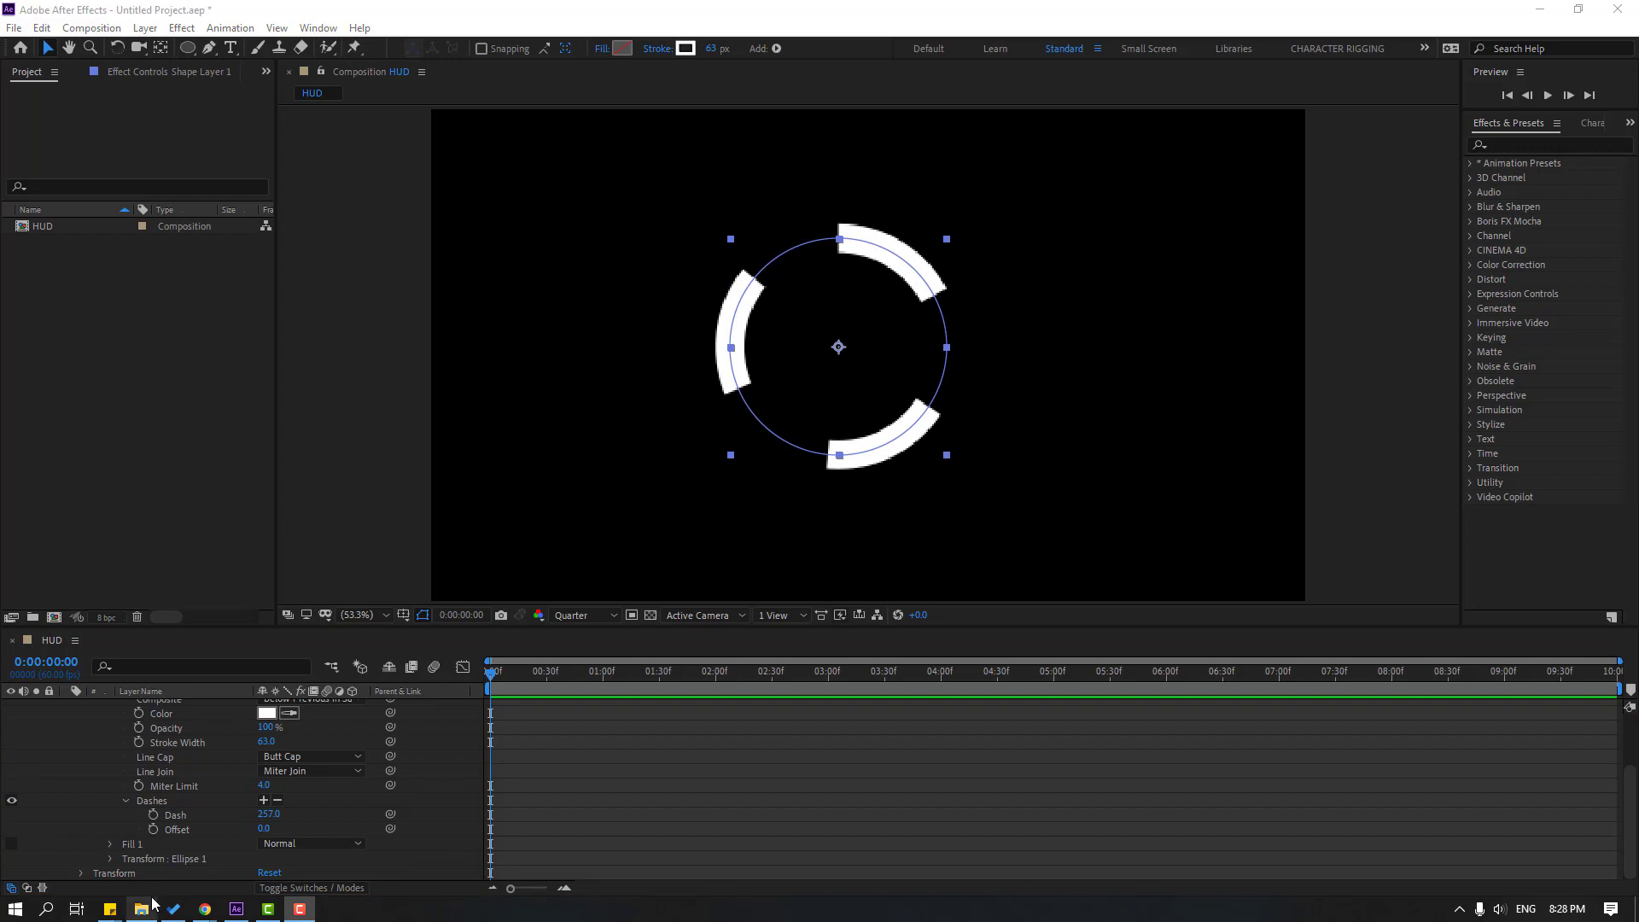
Give the dash Offset a wiggle(1,2000) expression and preview the randomly spinning arcs.
alt+click(151, 830)
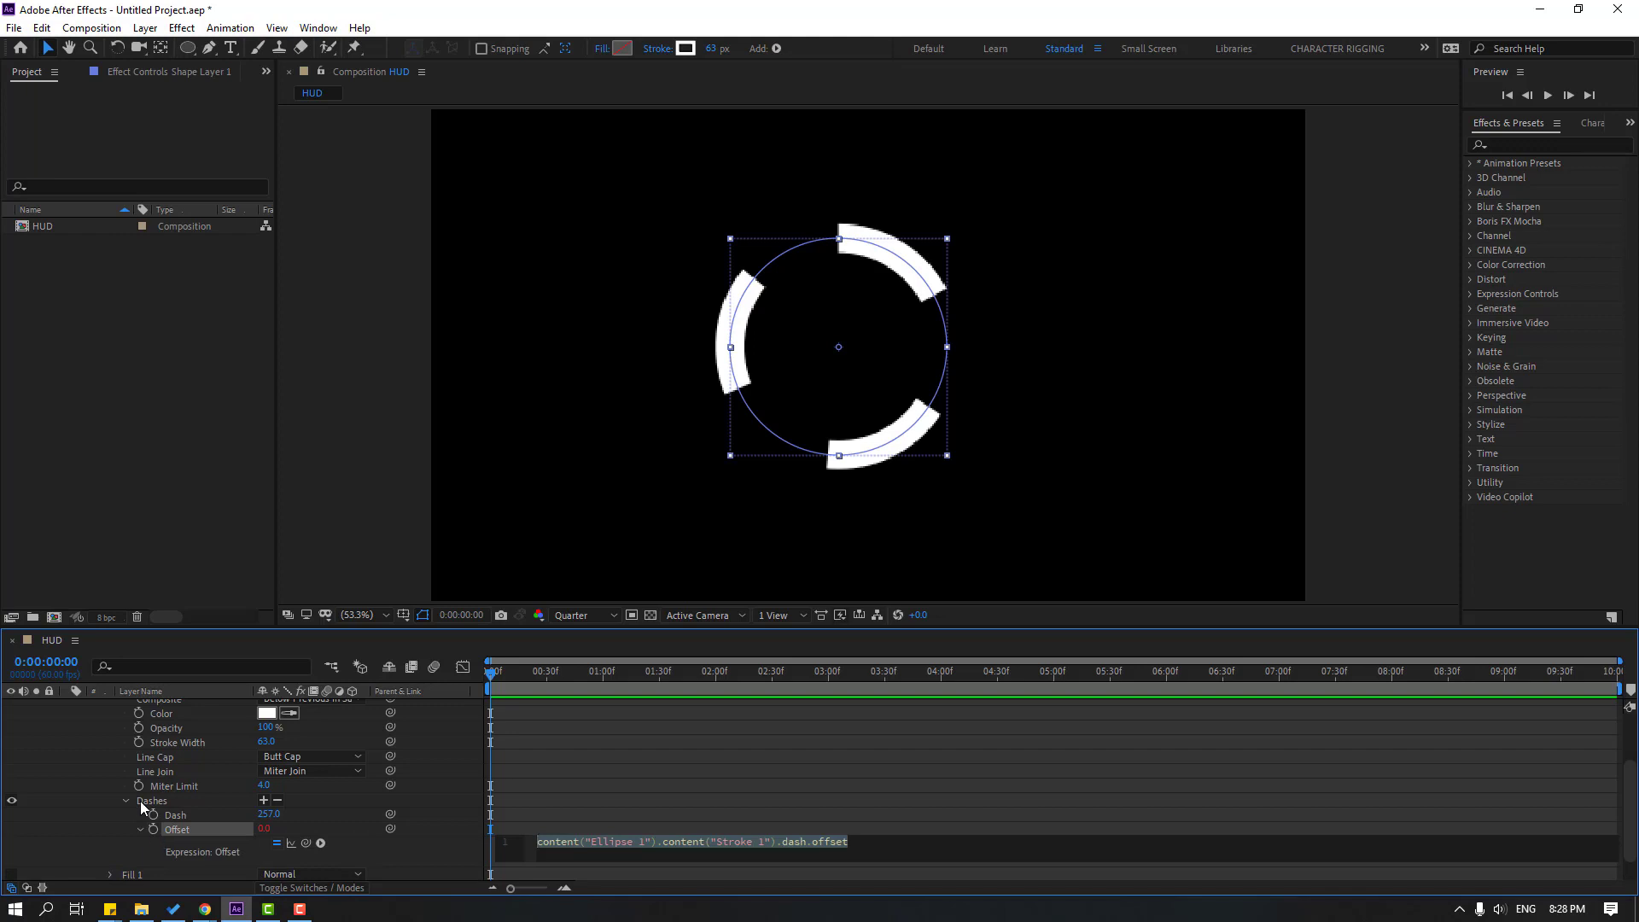
text(wiggle(1,2000)
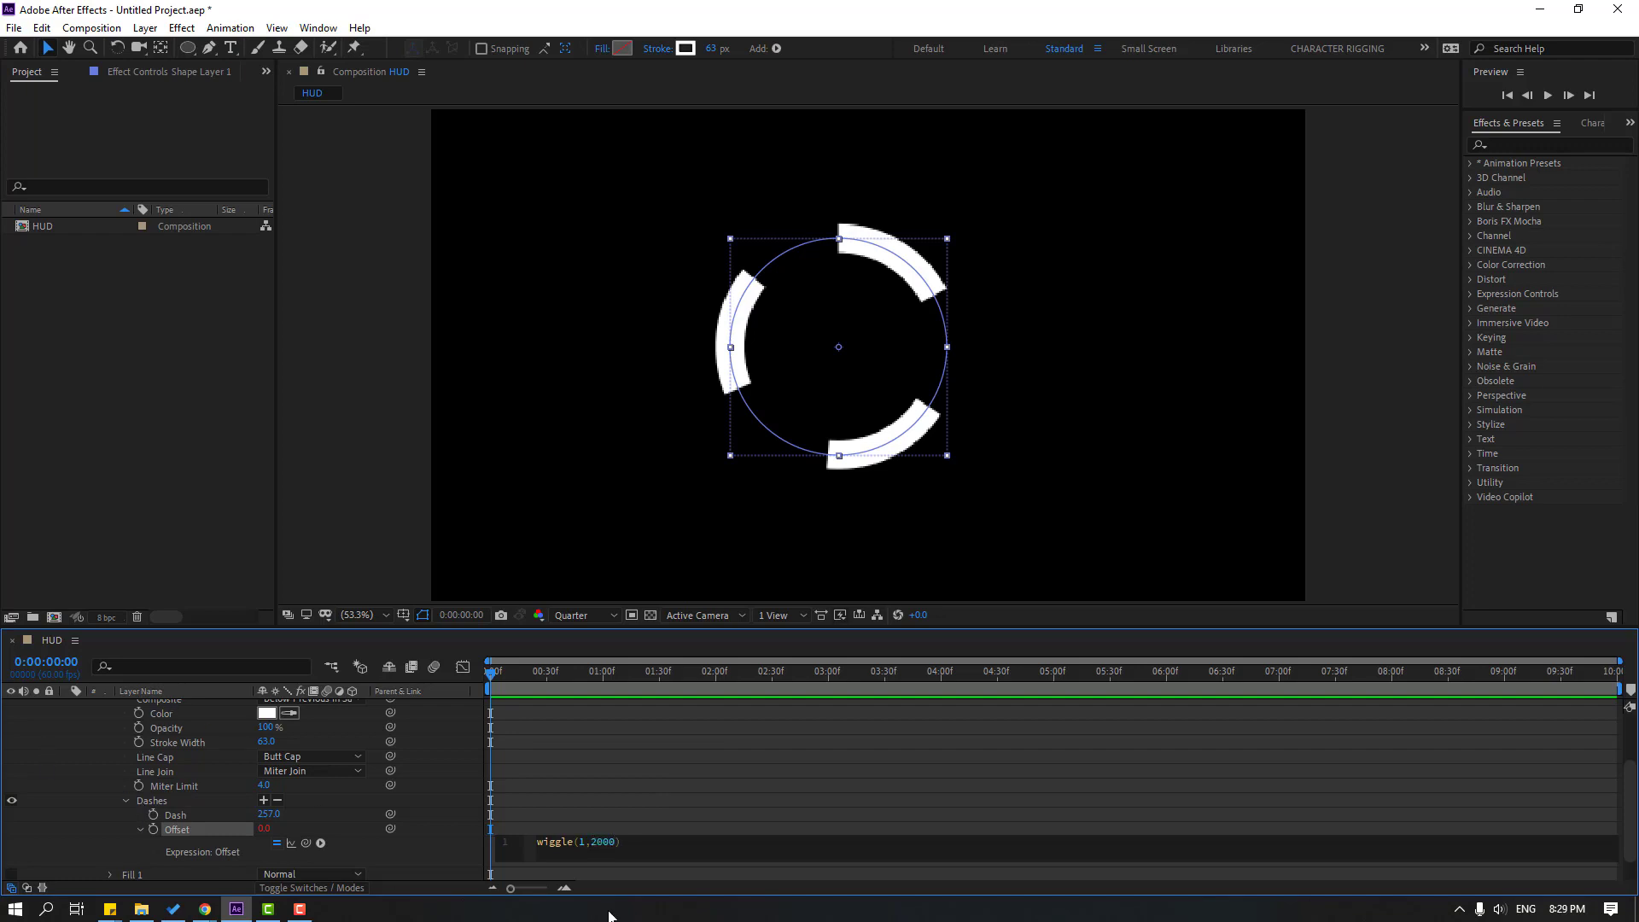
click(584, 832)
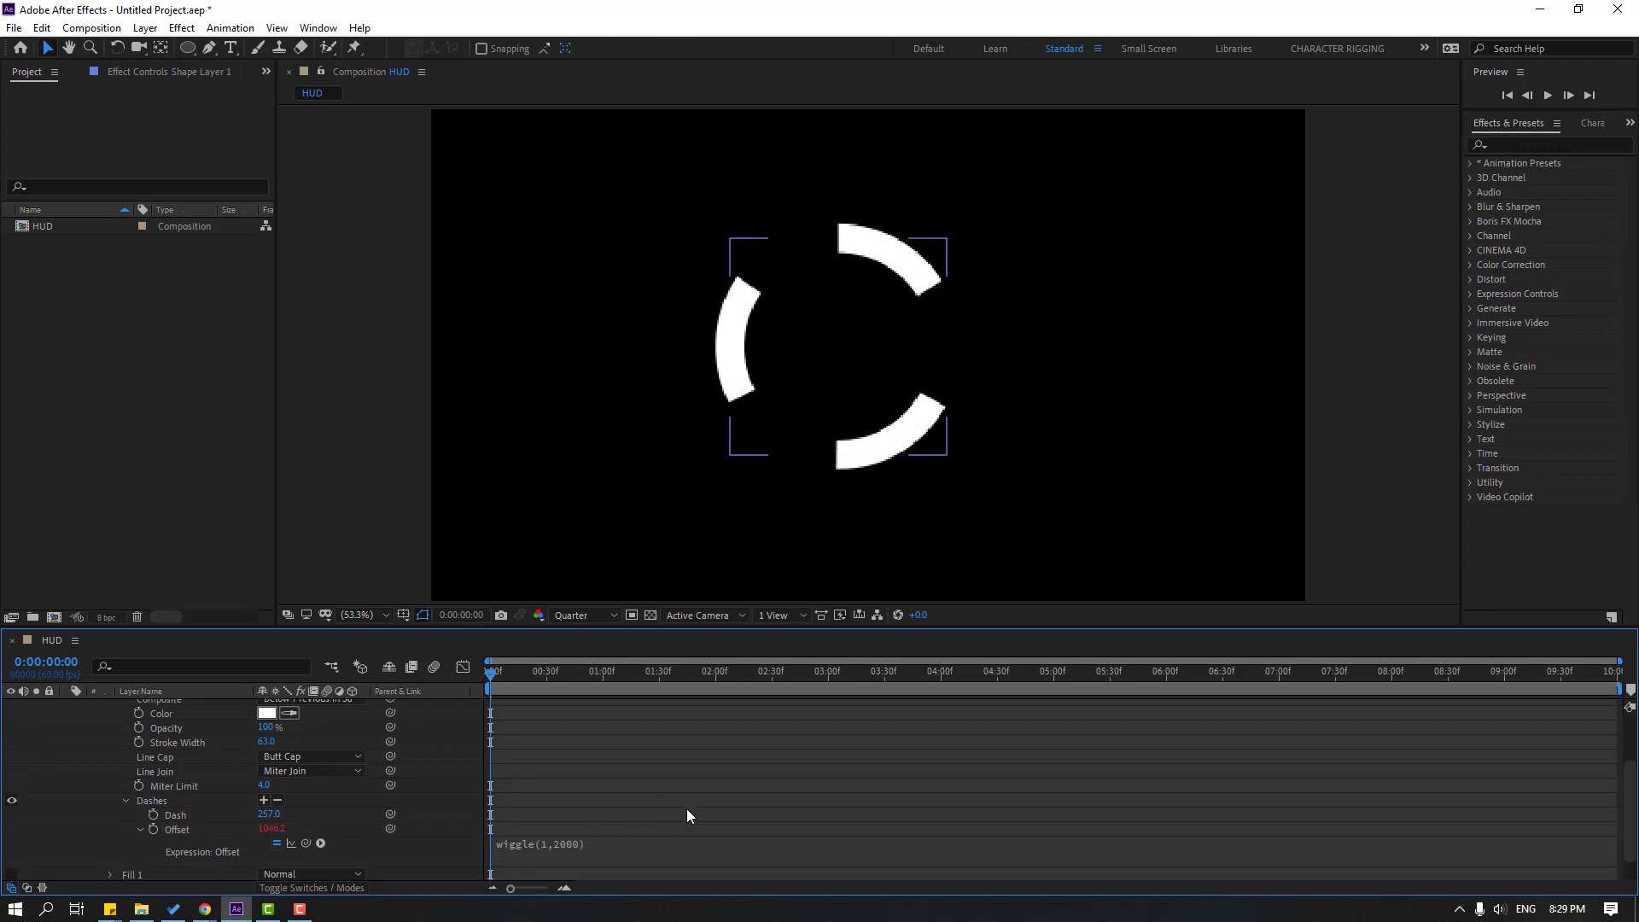
key(space)
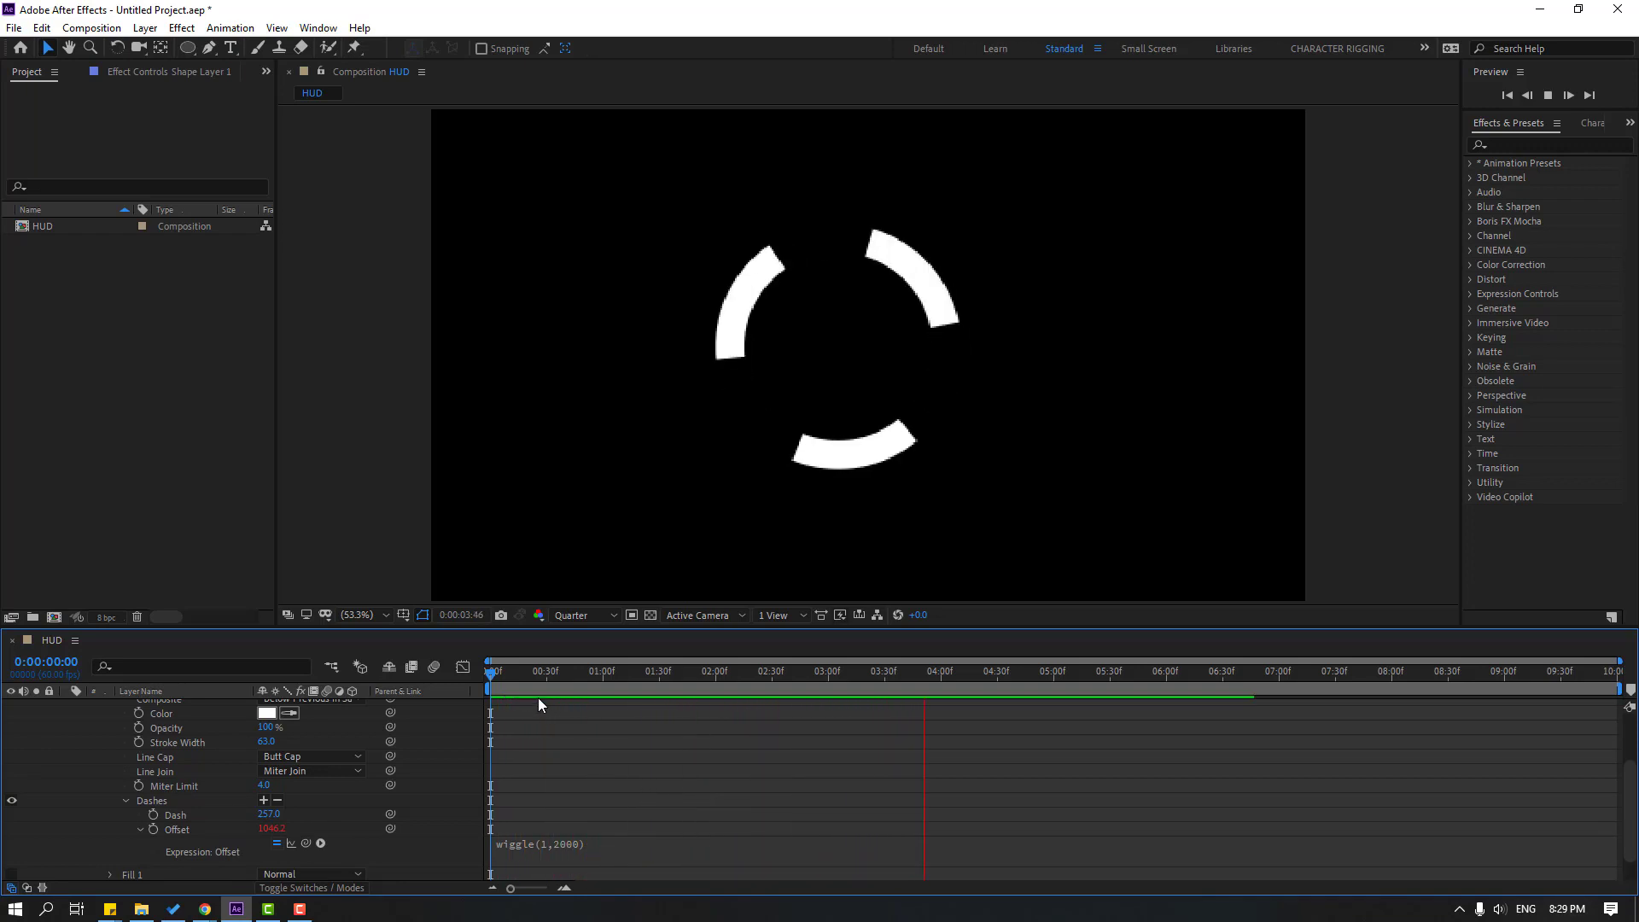
click(508, 682)
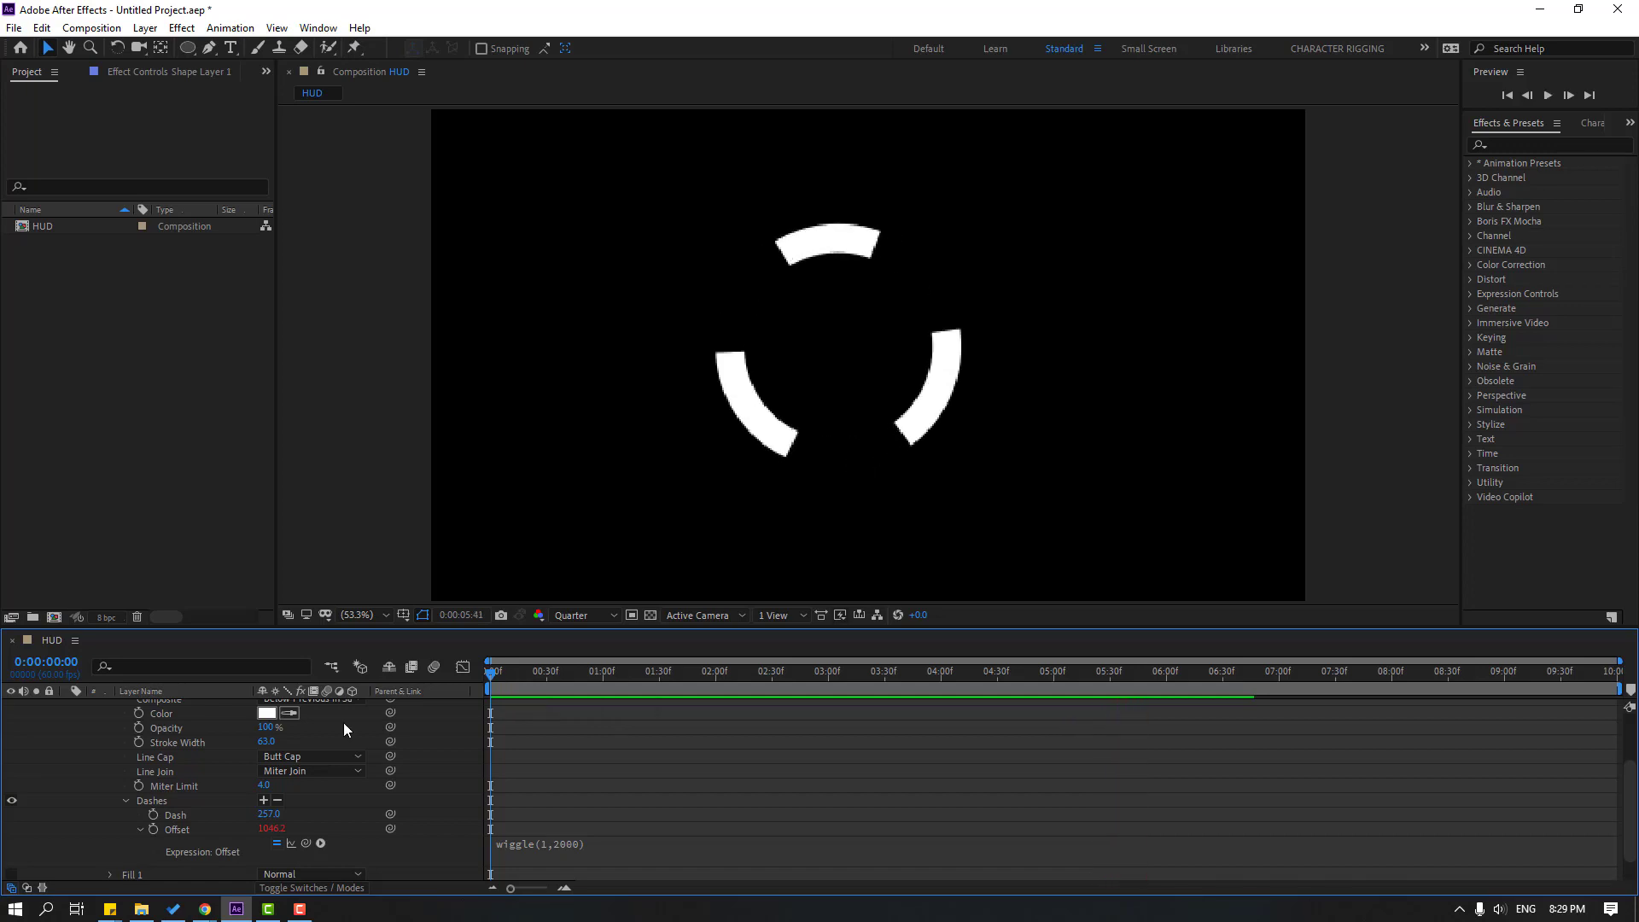
Collapse Shape Layer 1 and rename it HUD01.
scroll(343, 722, up, 3)
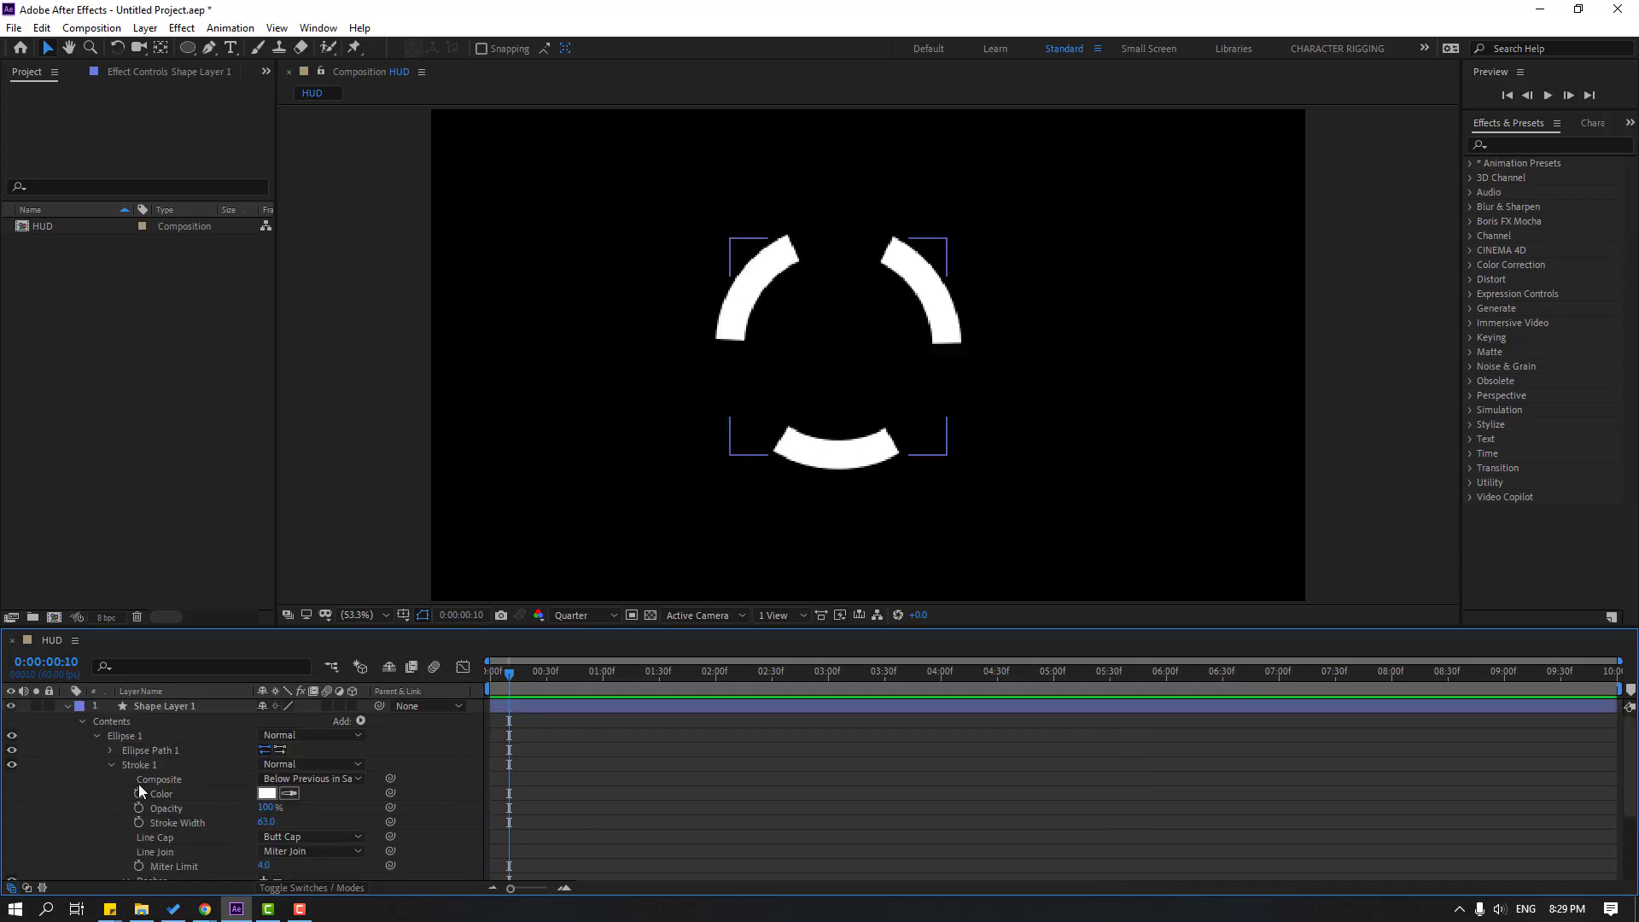
click(66, 707)
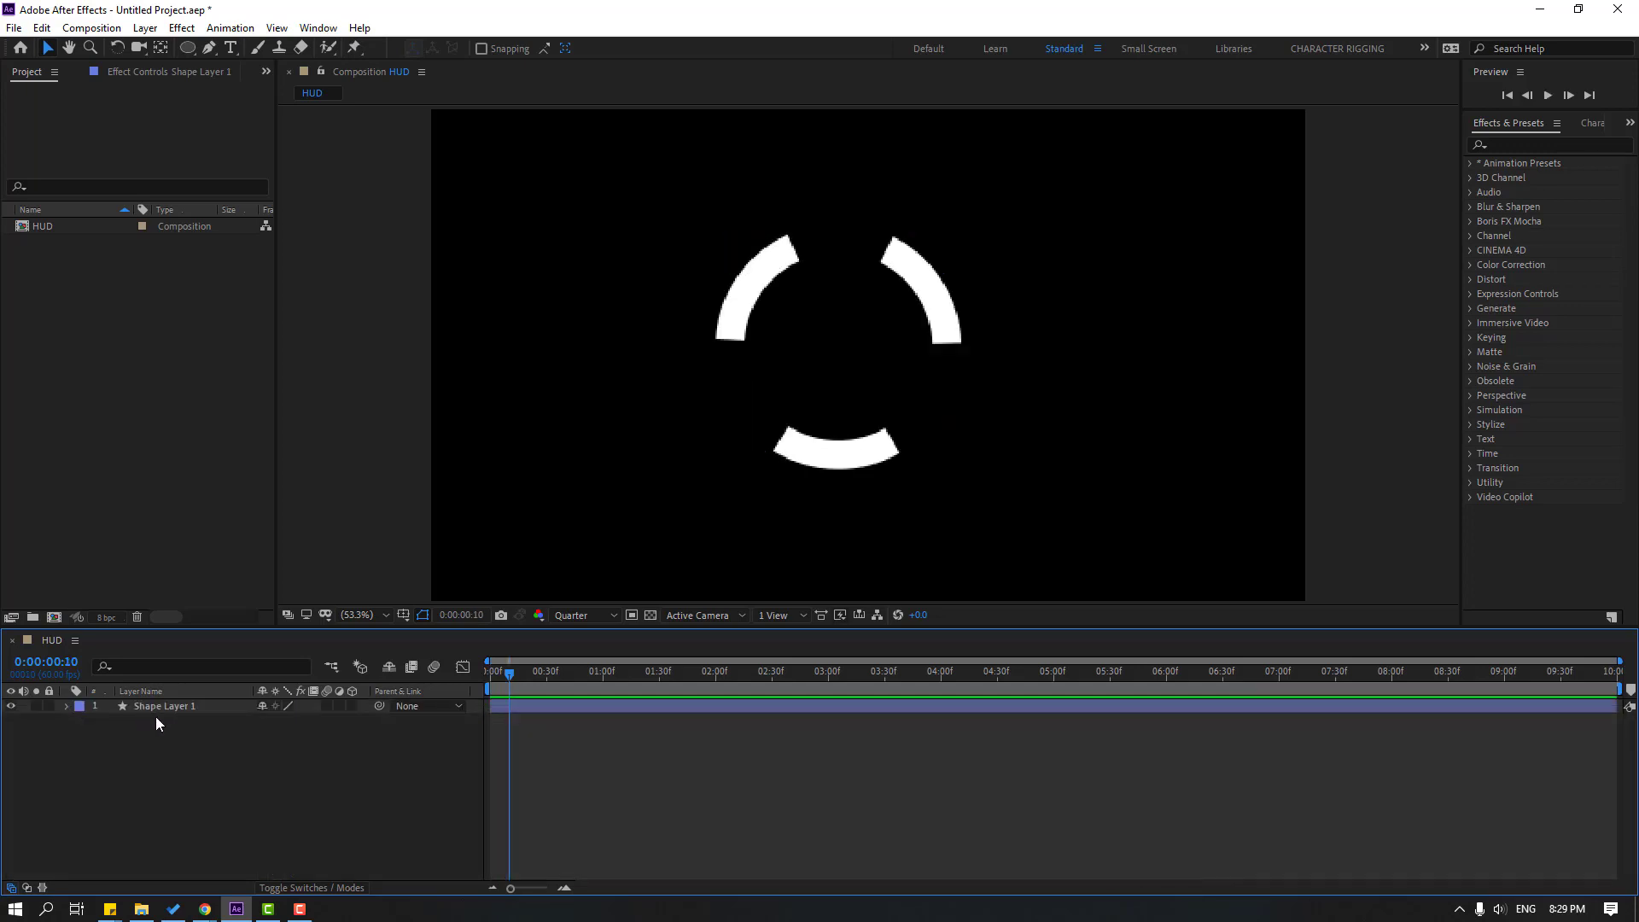
click(184, 708)
key(Return)
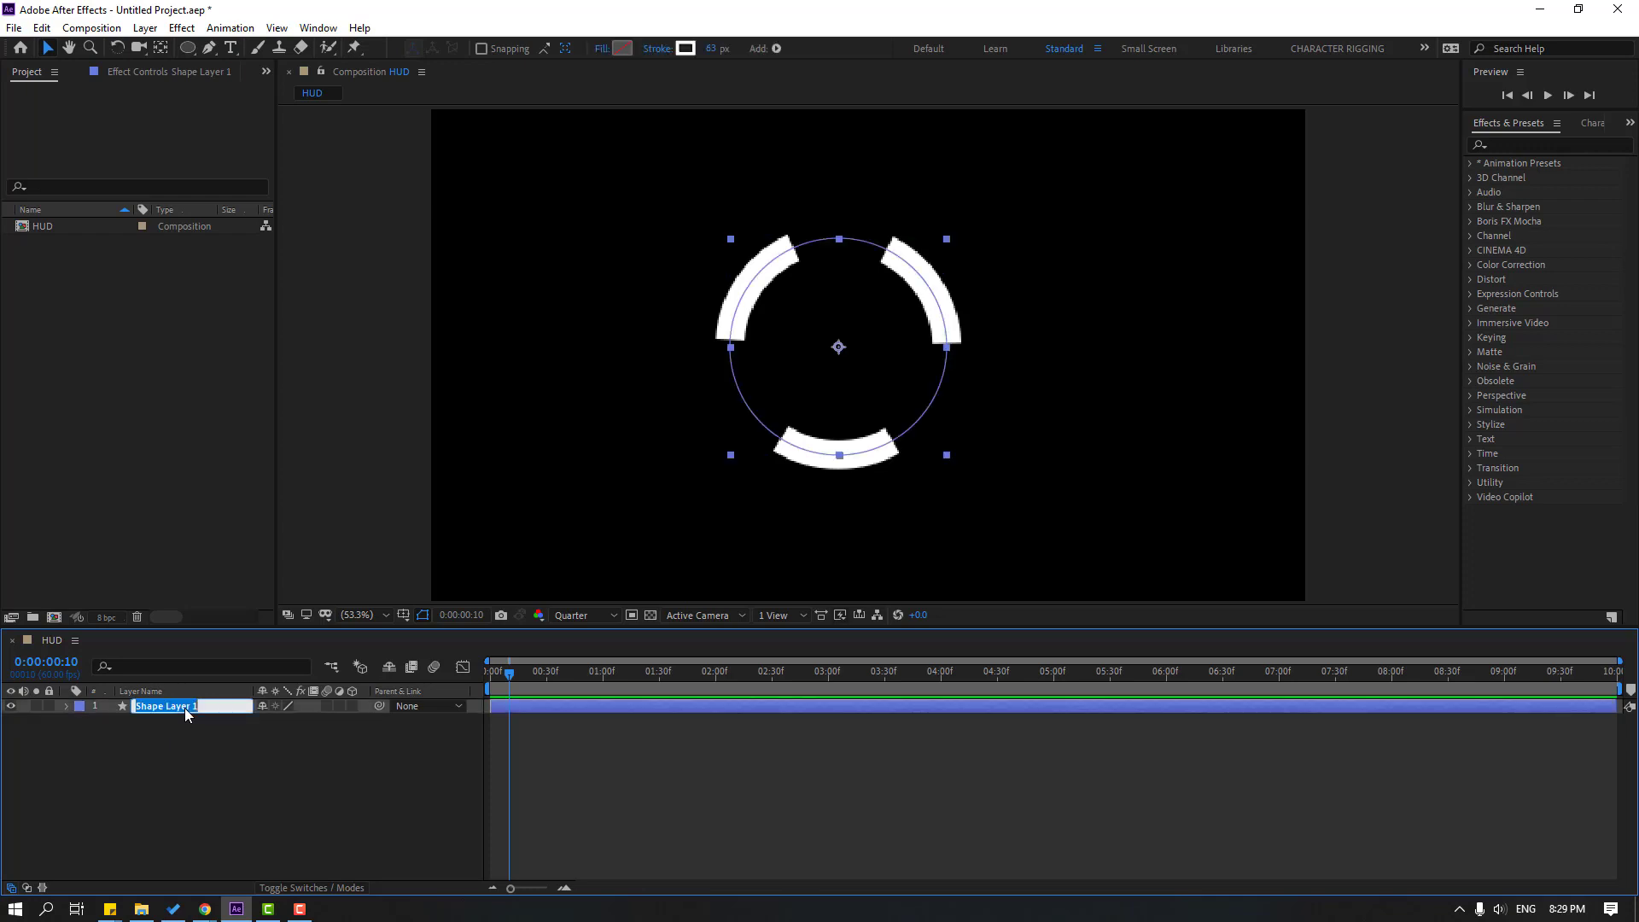
text(HUD01)
key(Return)
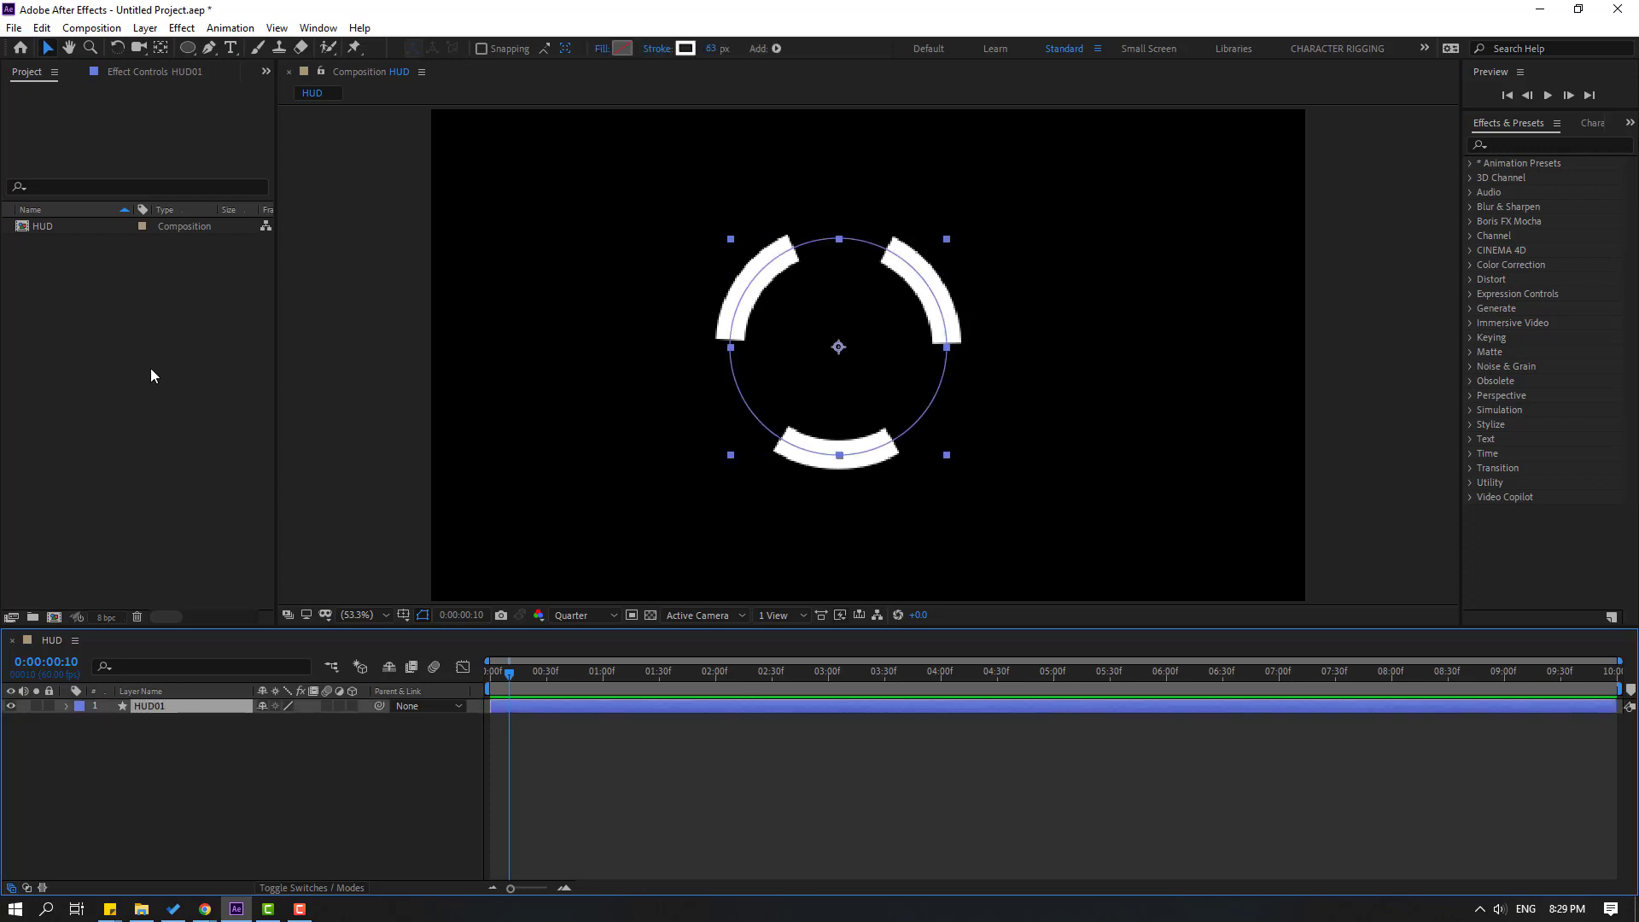
click(186, 48)
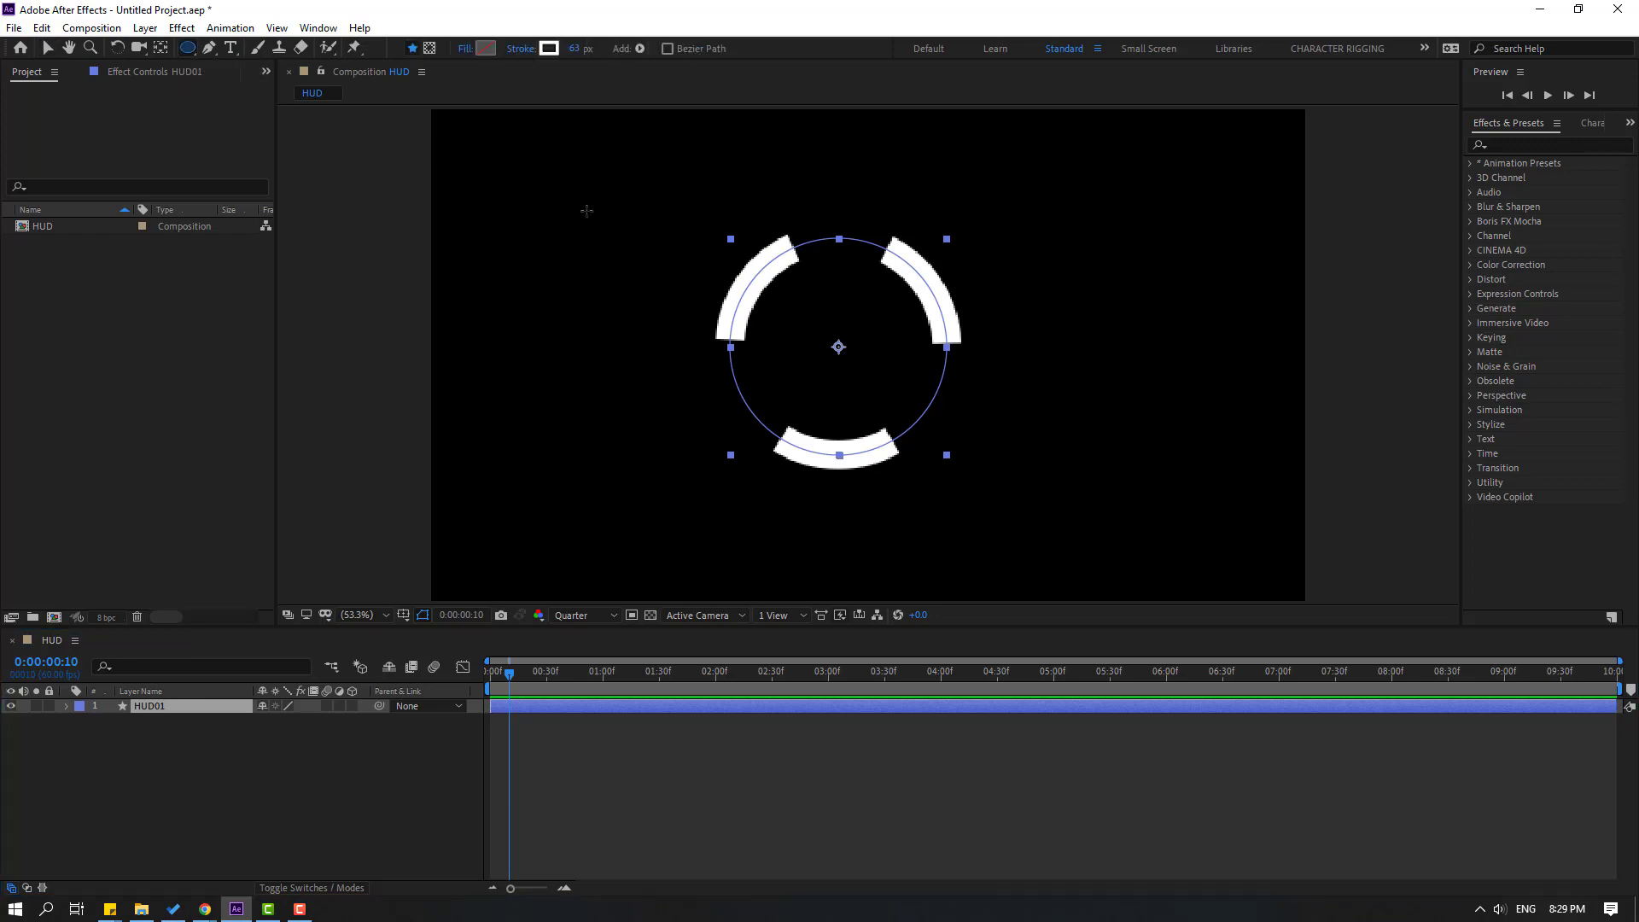
click(207, 767)
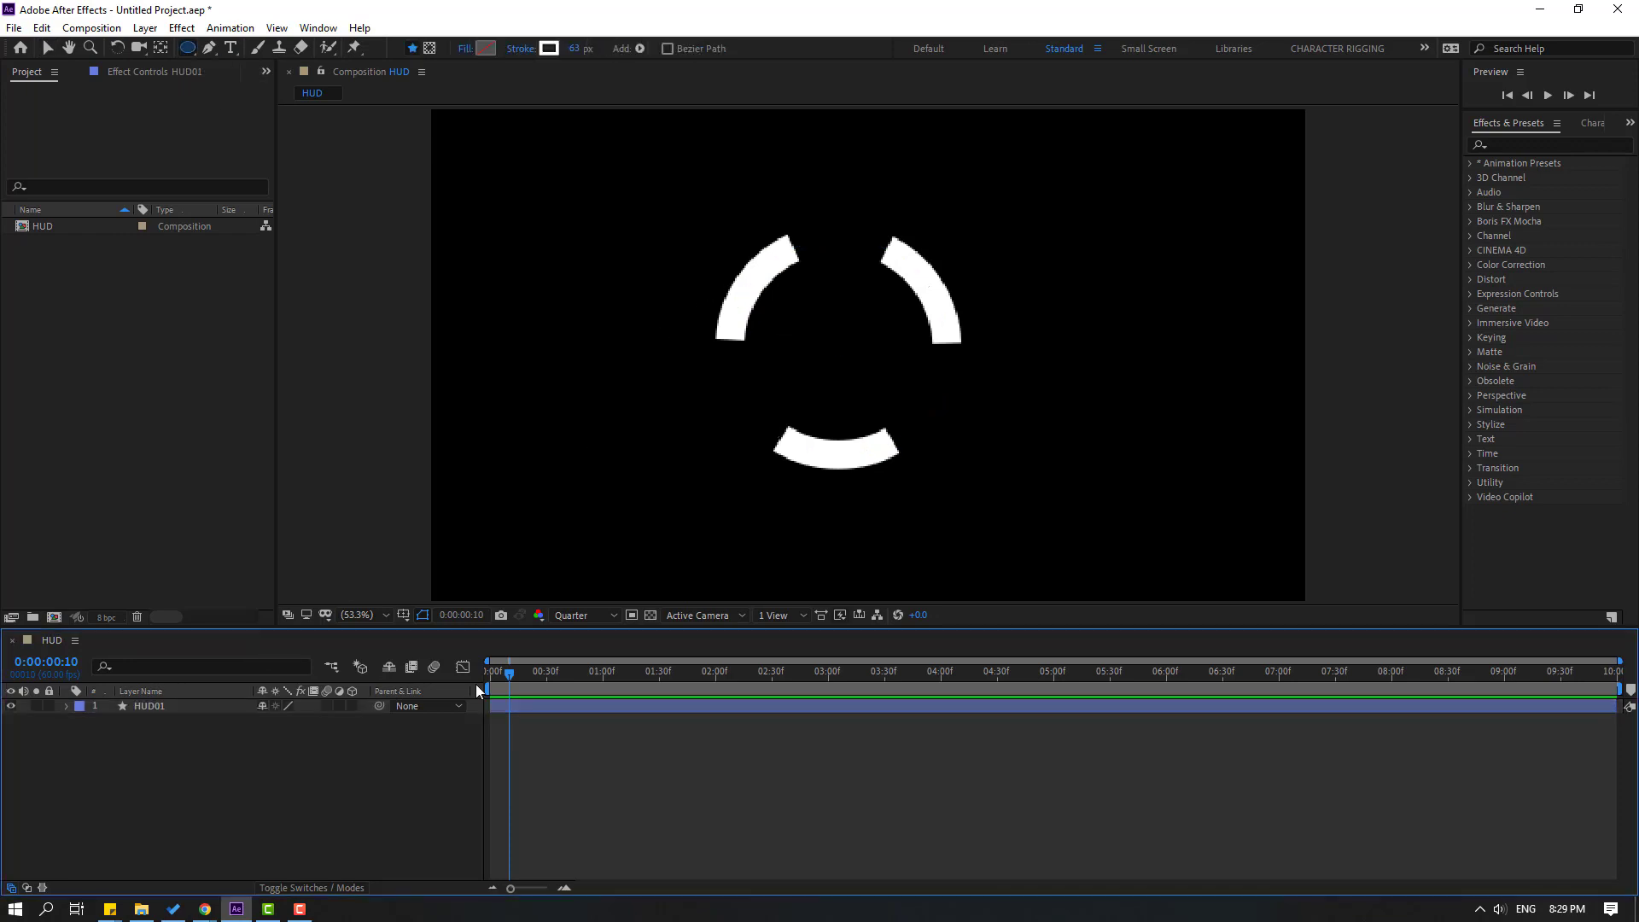
Draw a second circle over the first ring, thin its stroke to 11 px, and nudge it right.
drag(719, 232, 951, 465)
key(v)
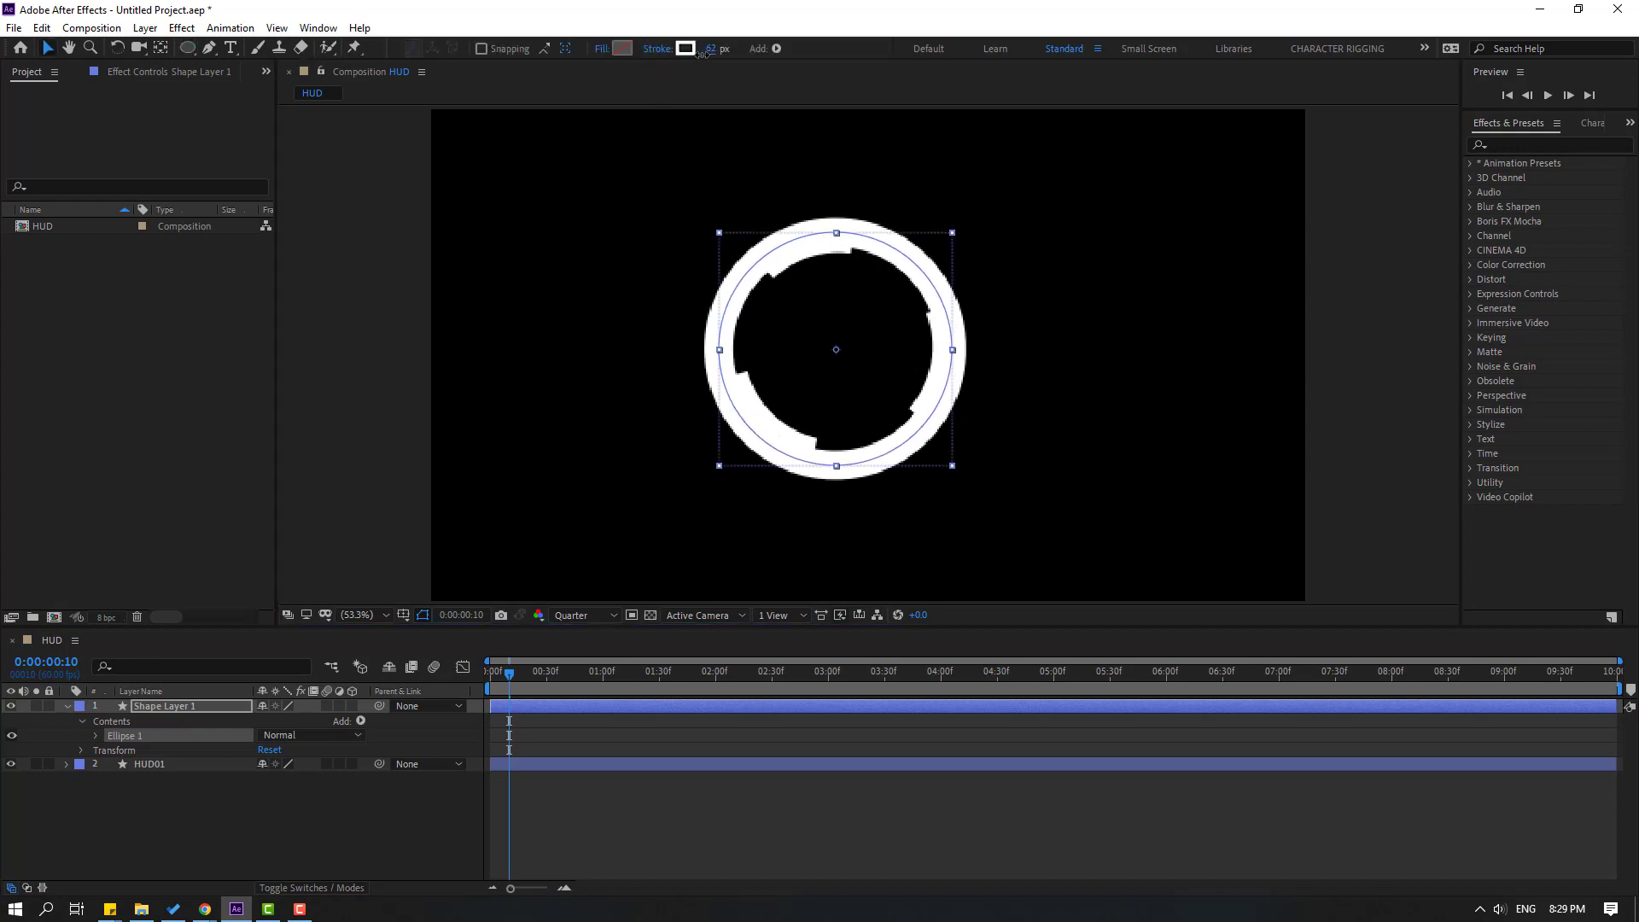
drag(710, 49, 672, 53)
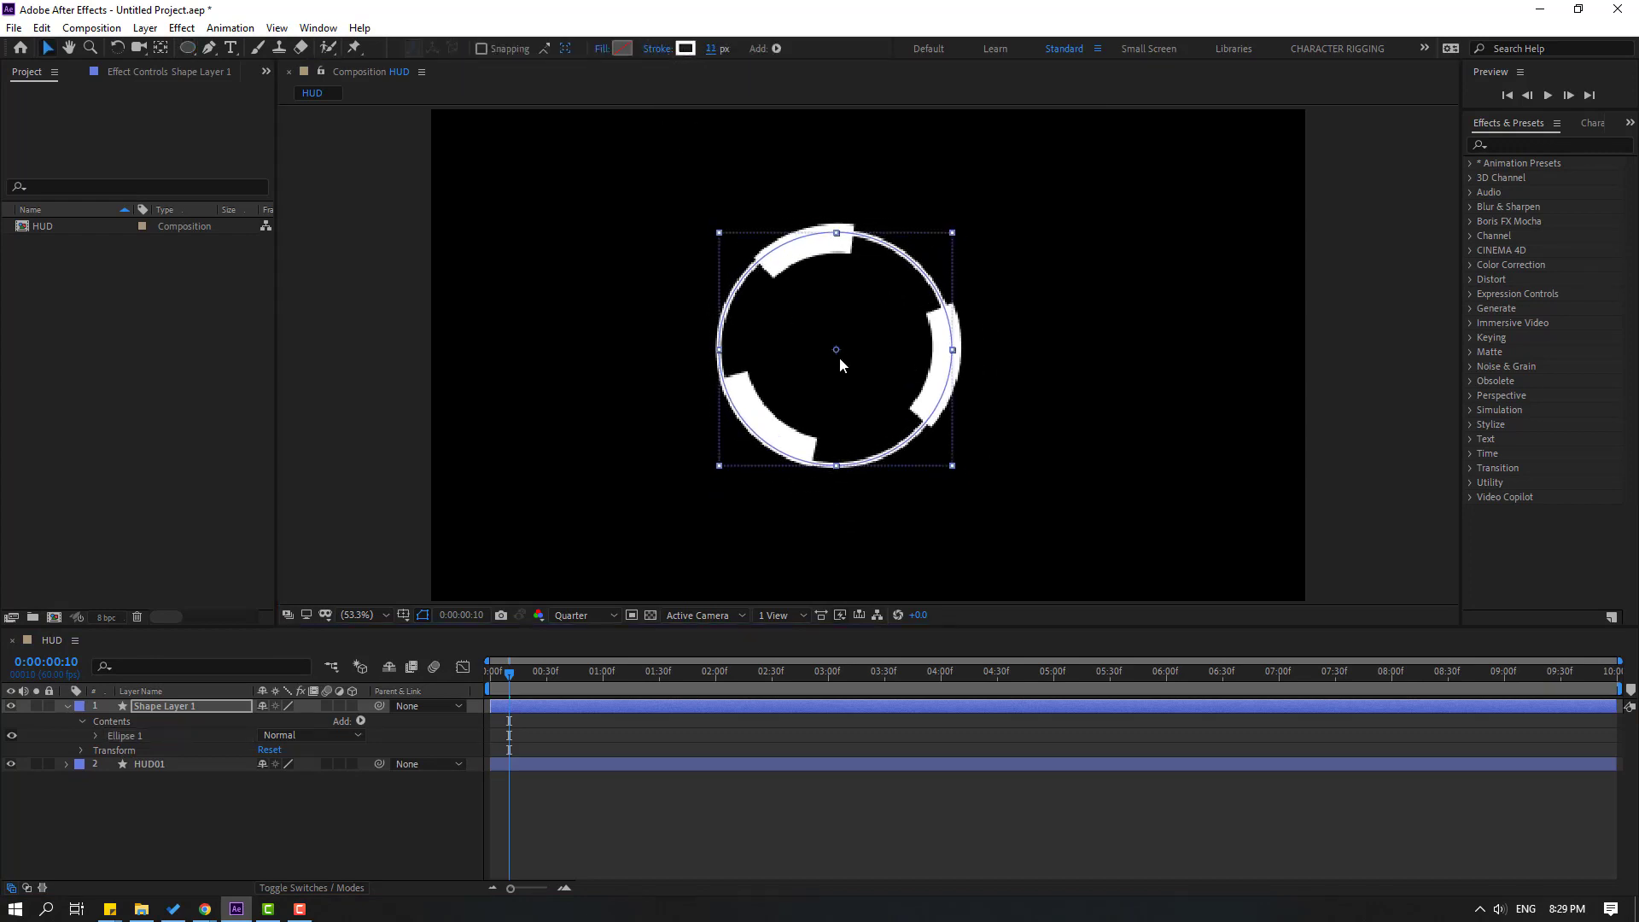
drag(838, 357, 844, 352)
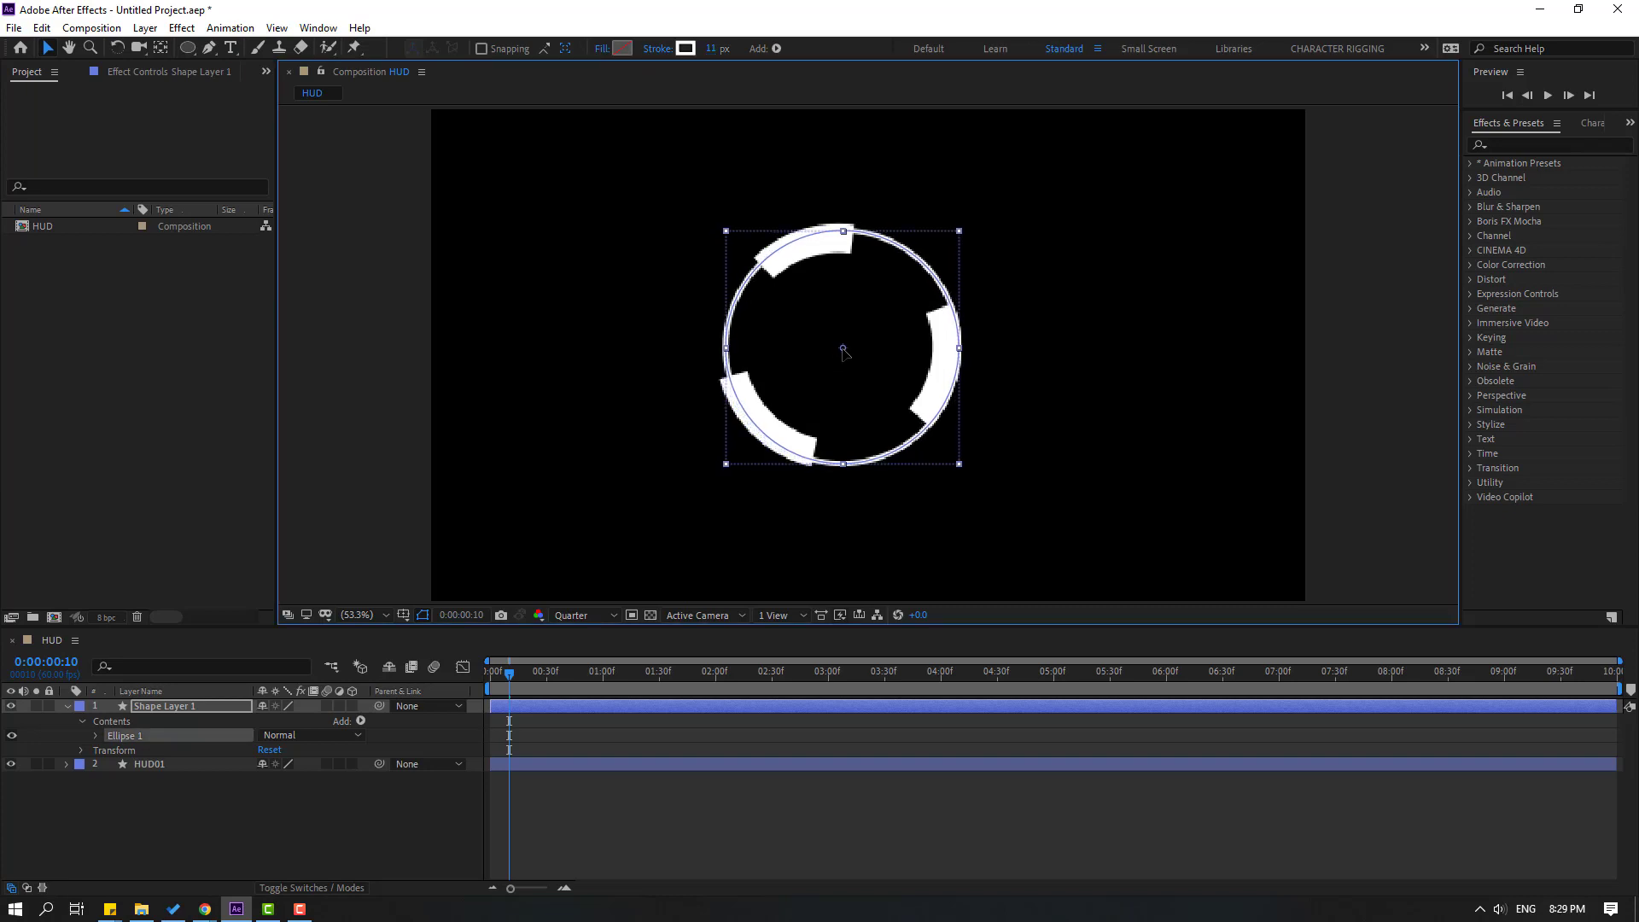
click(167, 799)
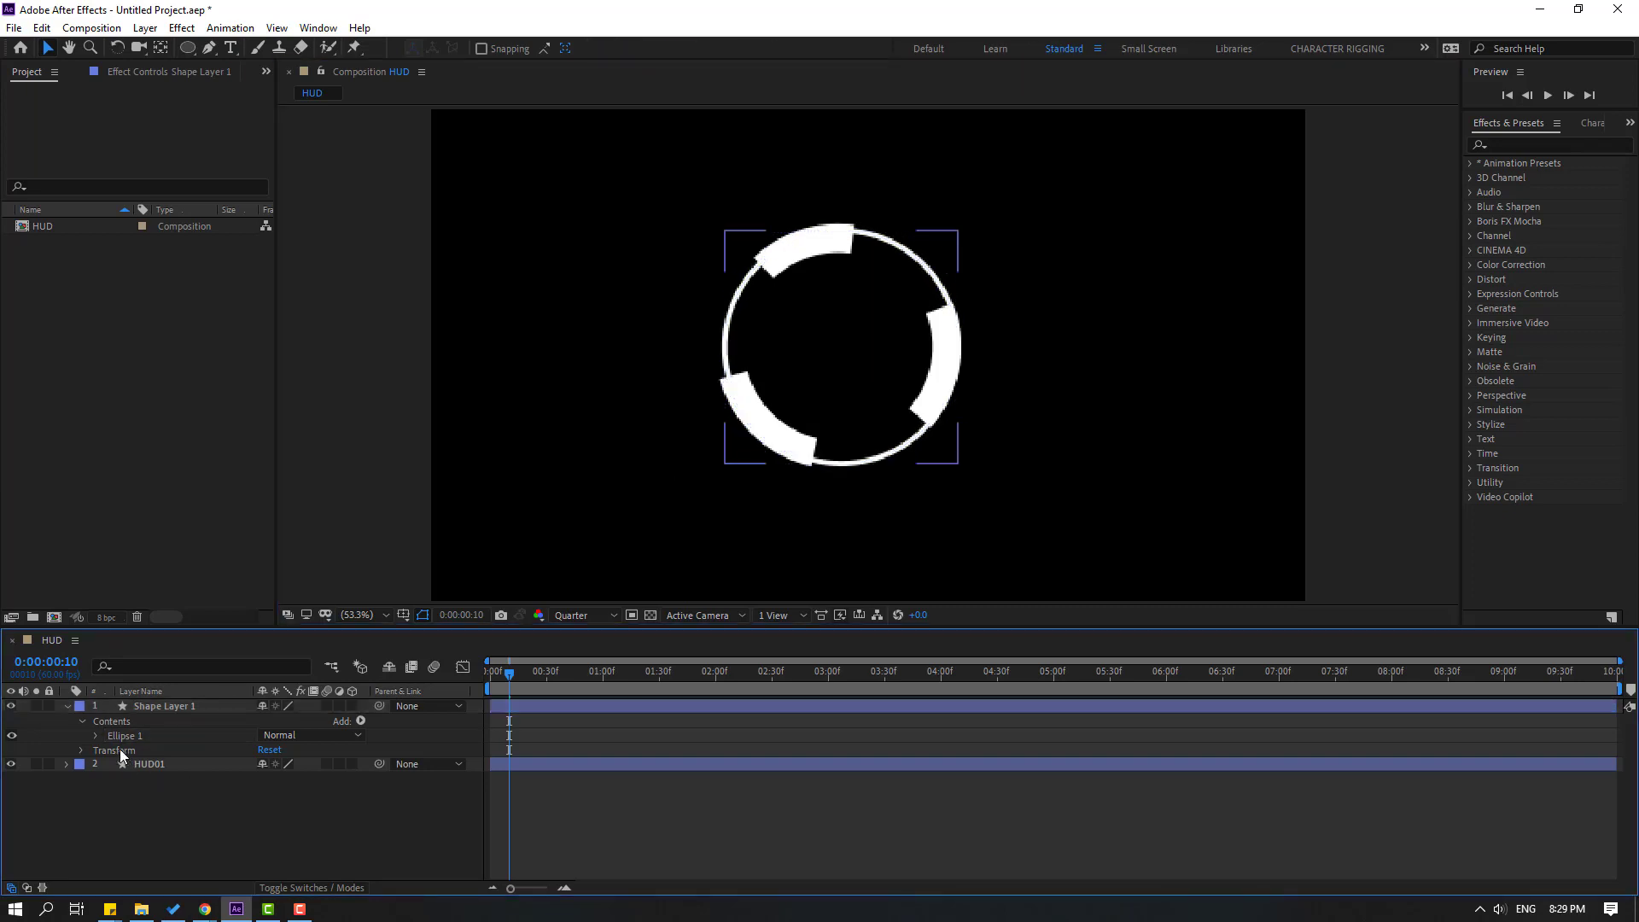
Add dashes of 60 to the thin ring's stroke and start an expression on its dash Offset.
click(95, 736)
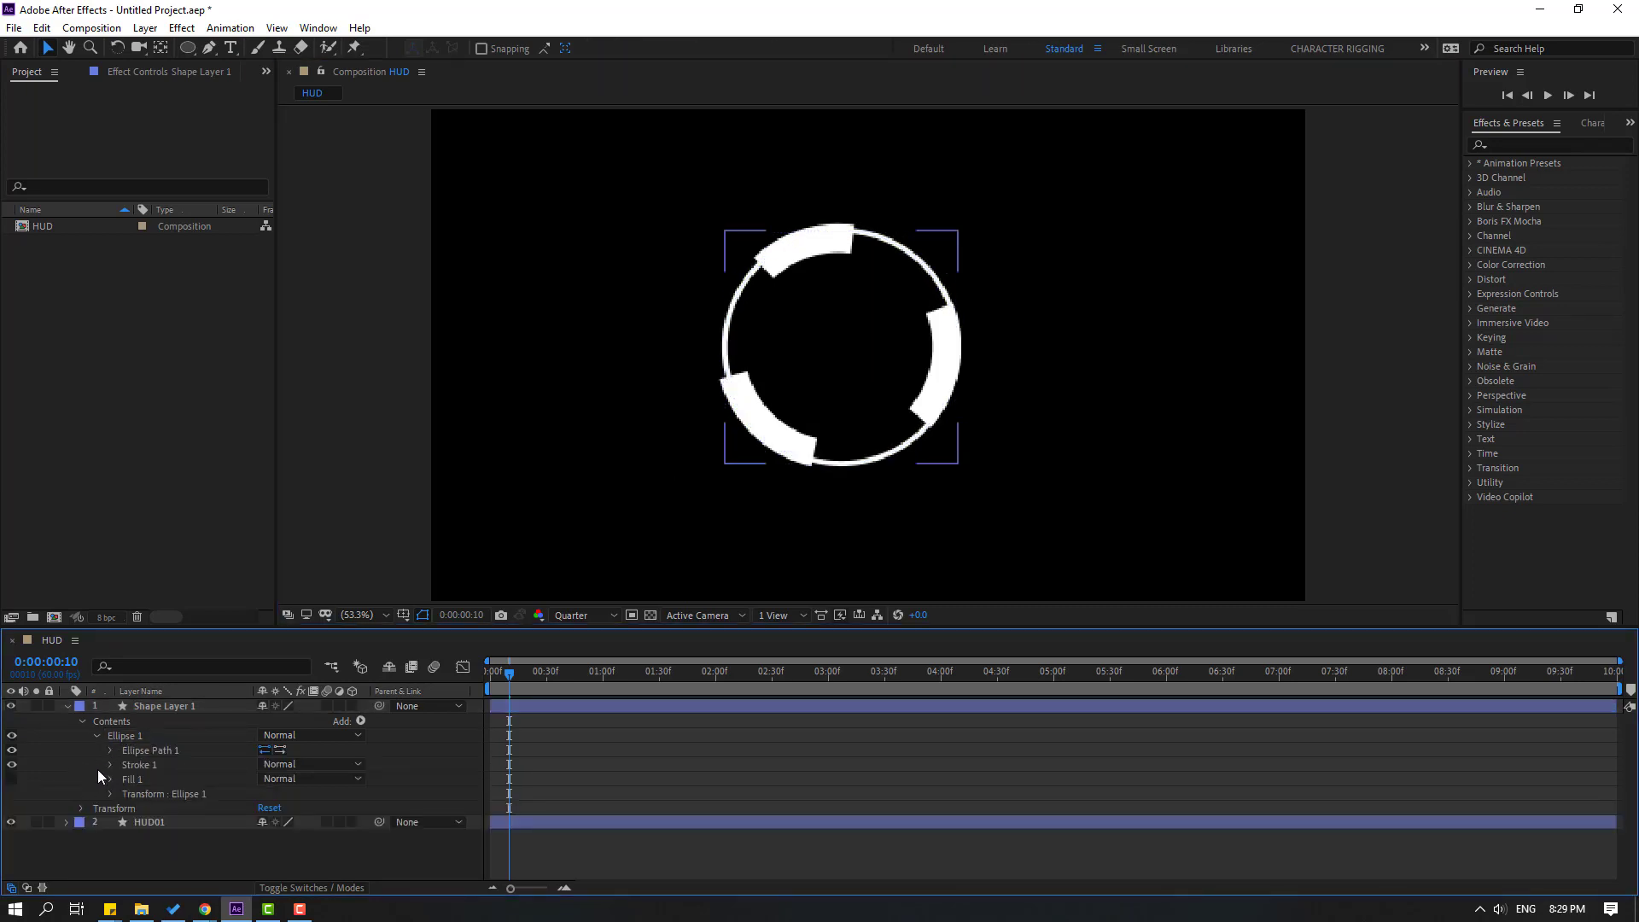
click(109, 764)
scroll(75, 809, down, 2)
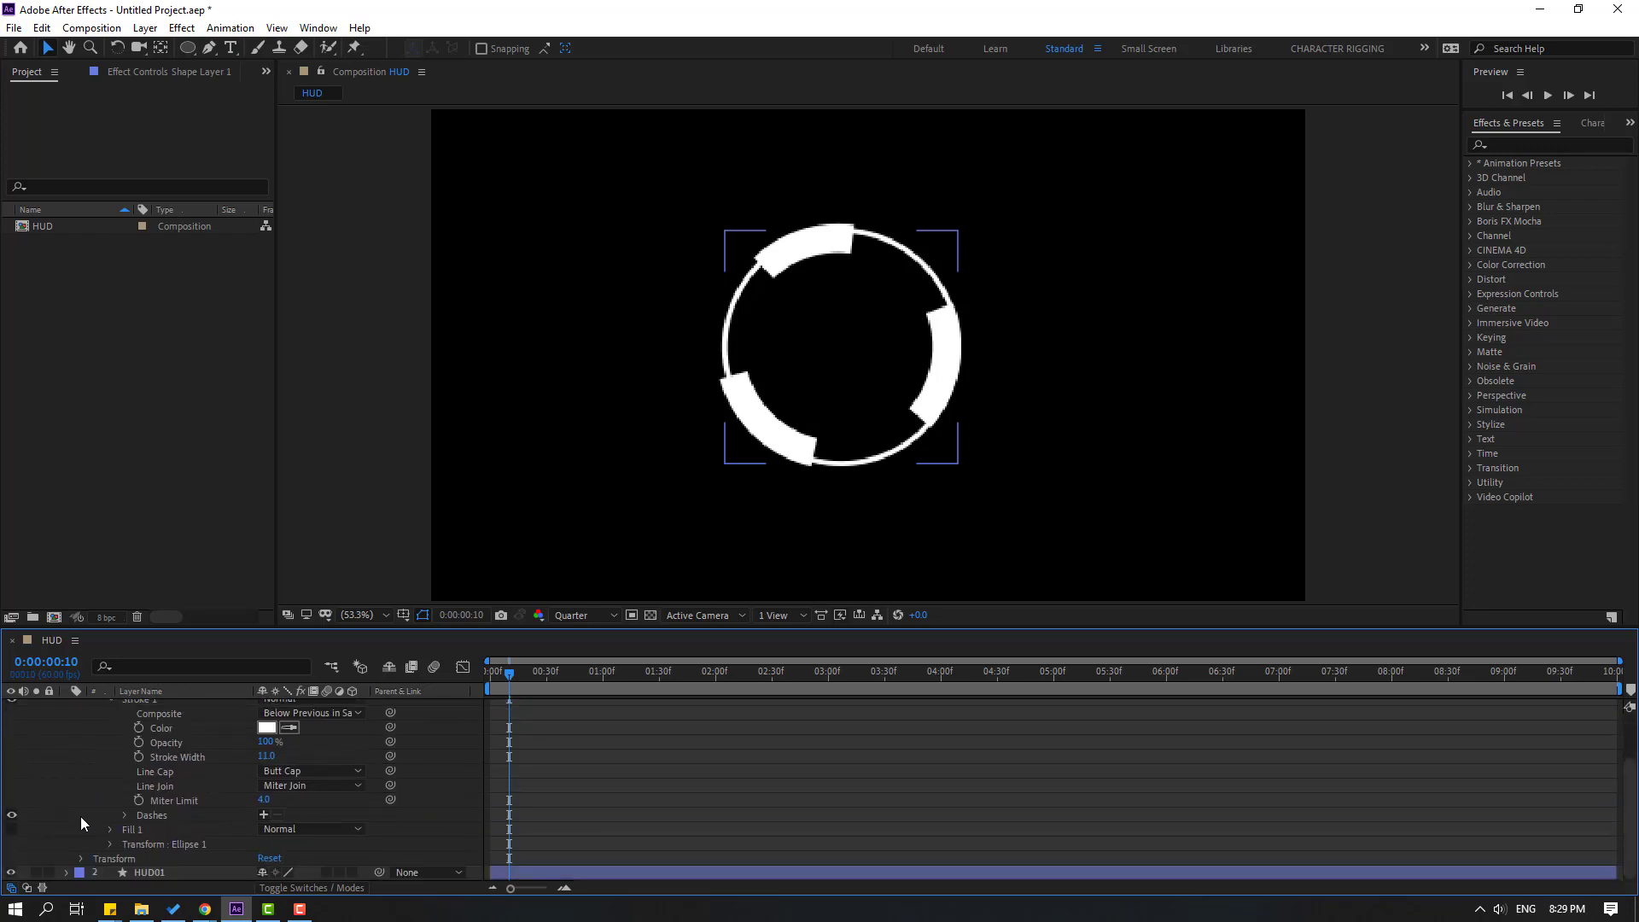
click(263, 815)
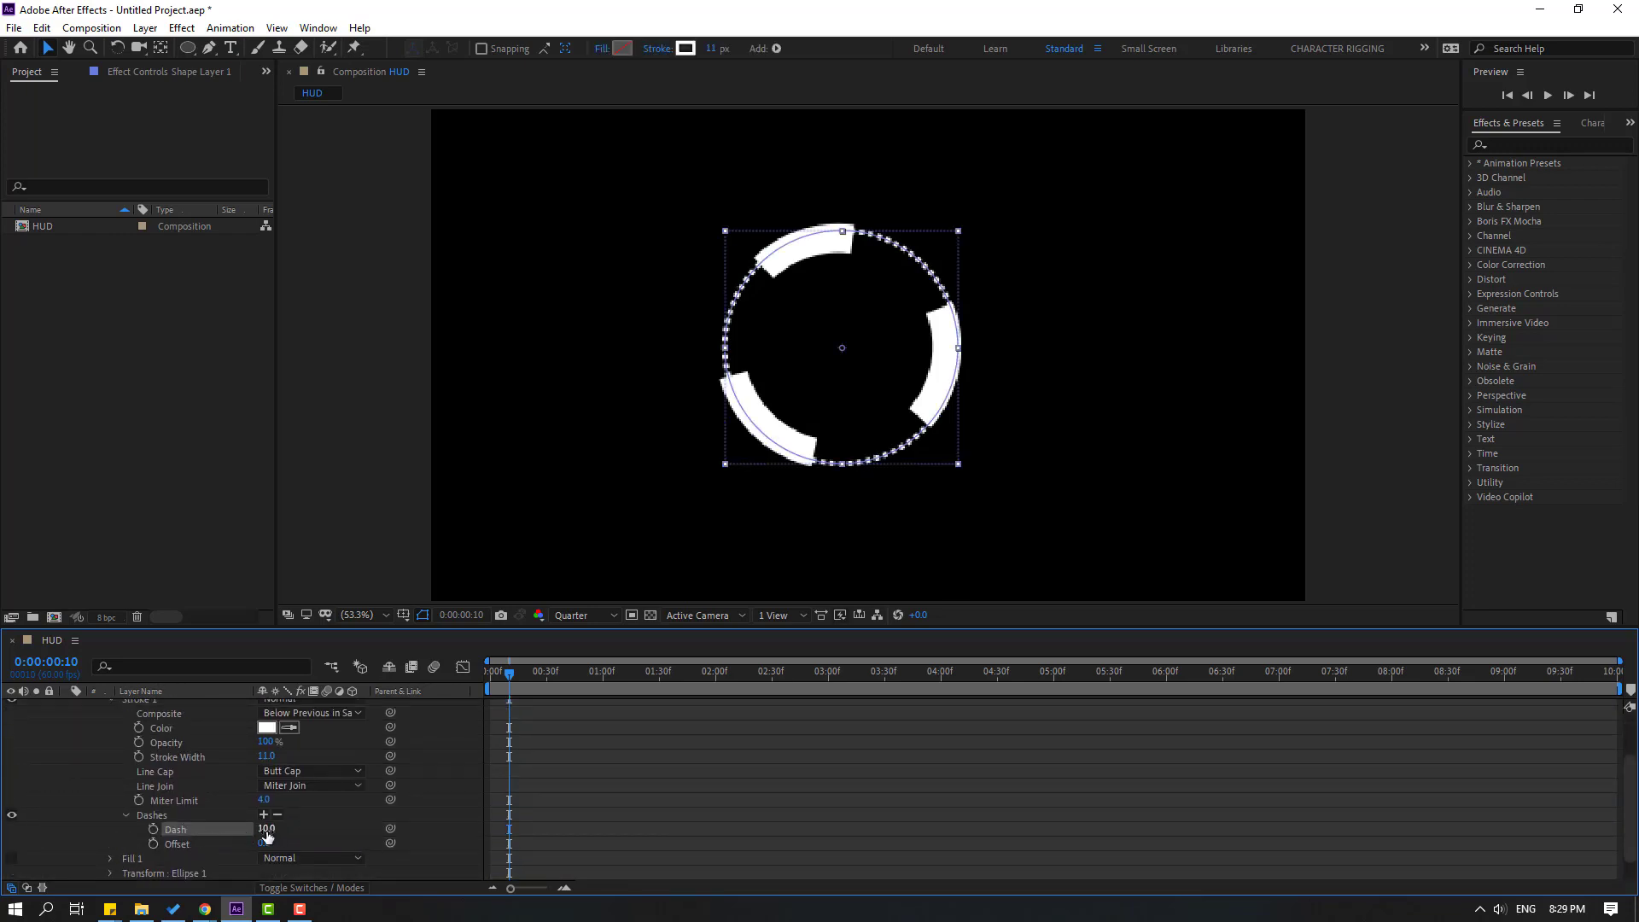
drag(267, 829, 540, 829)
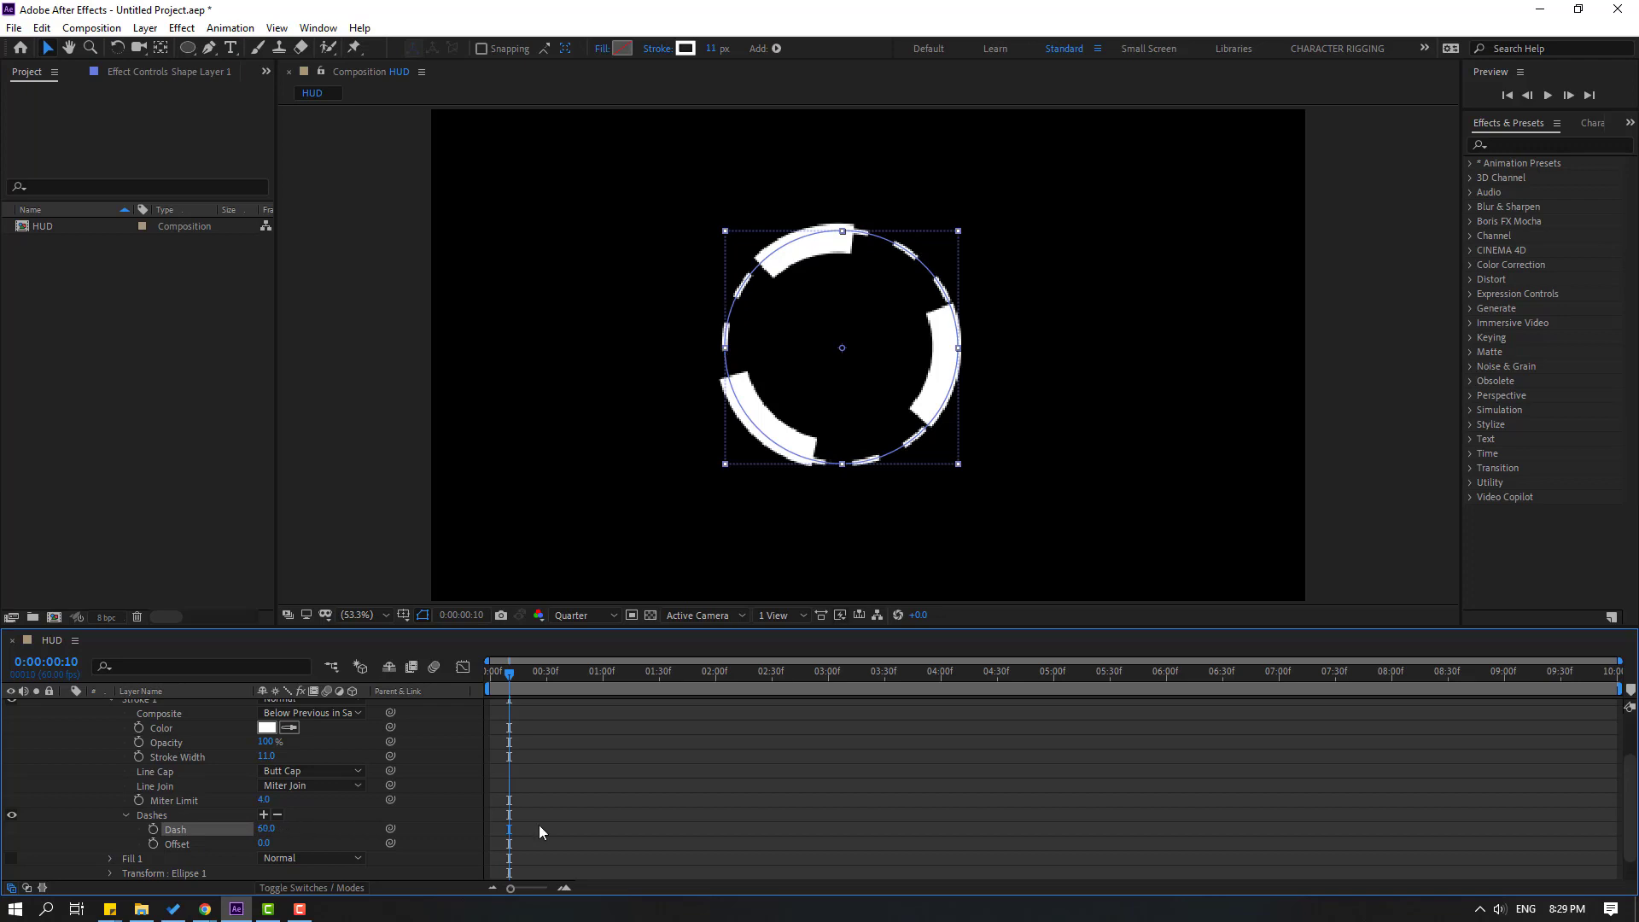
click(647, 810)
key(Home)
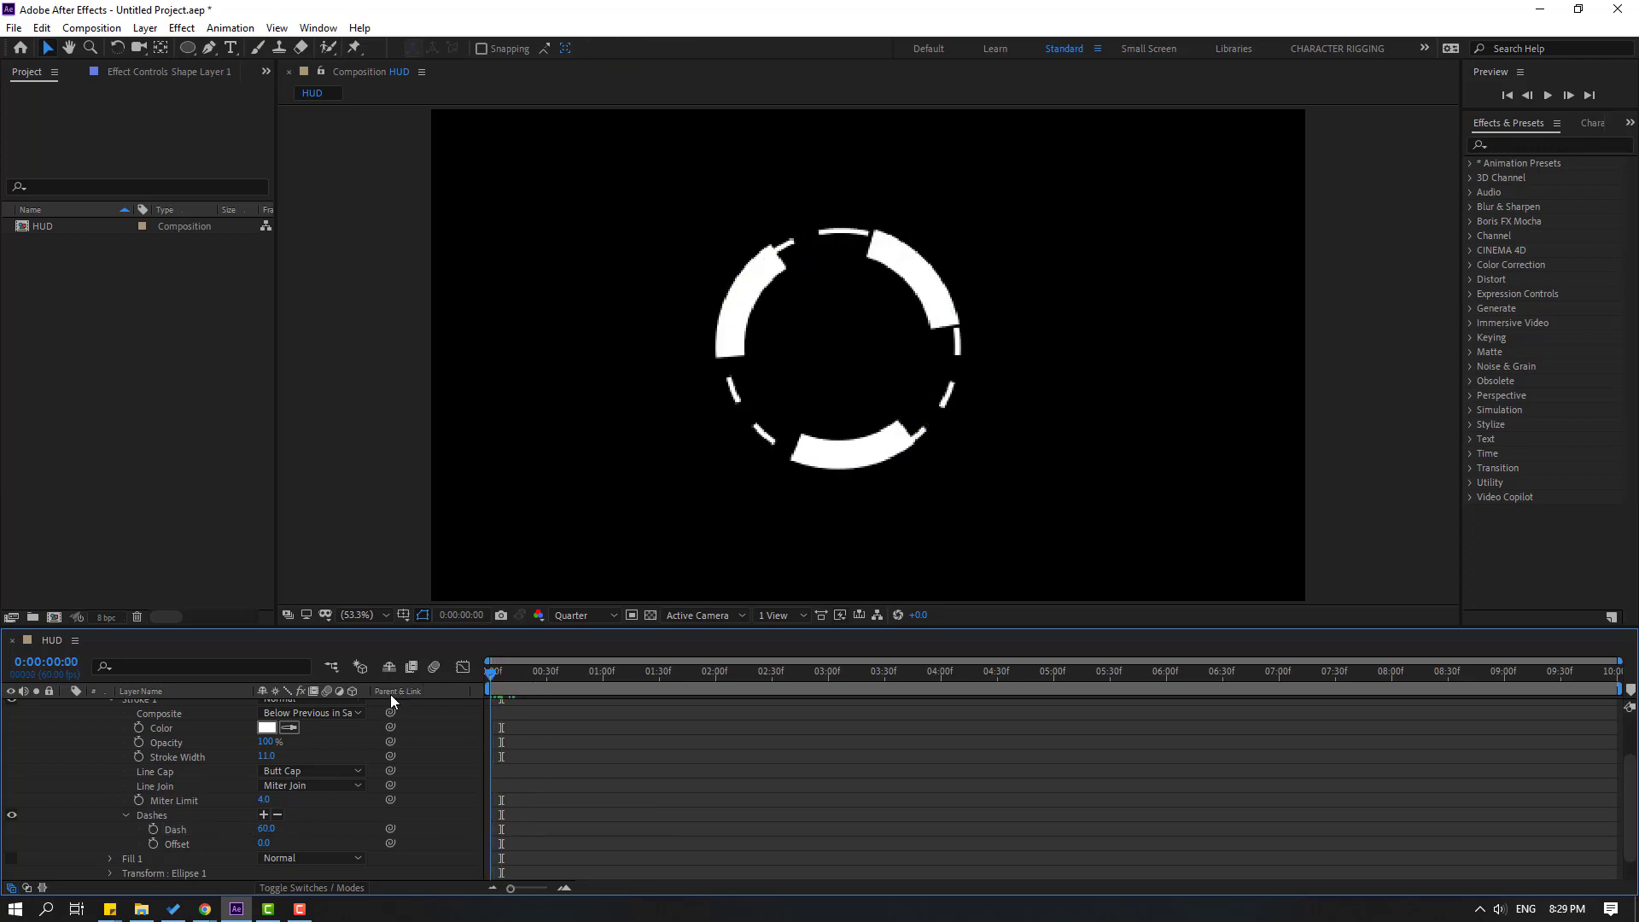
click(174, 864)
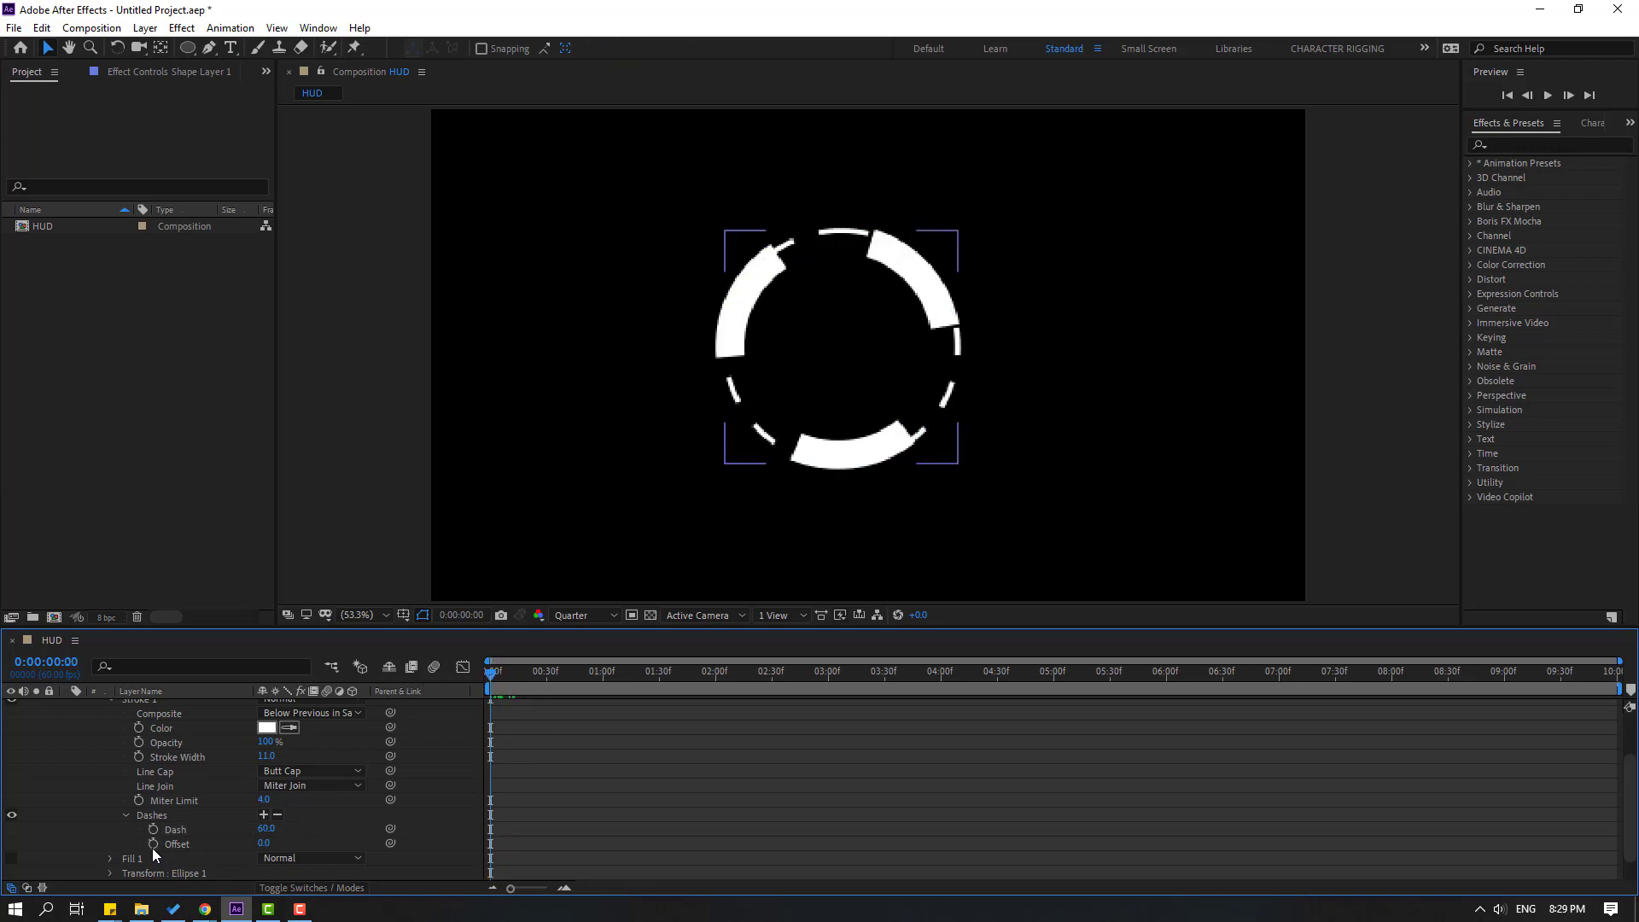
alt+click(152, 844)
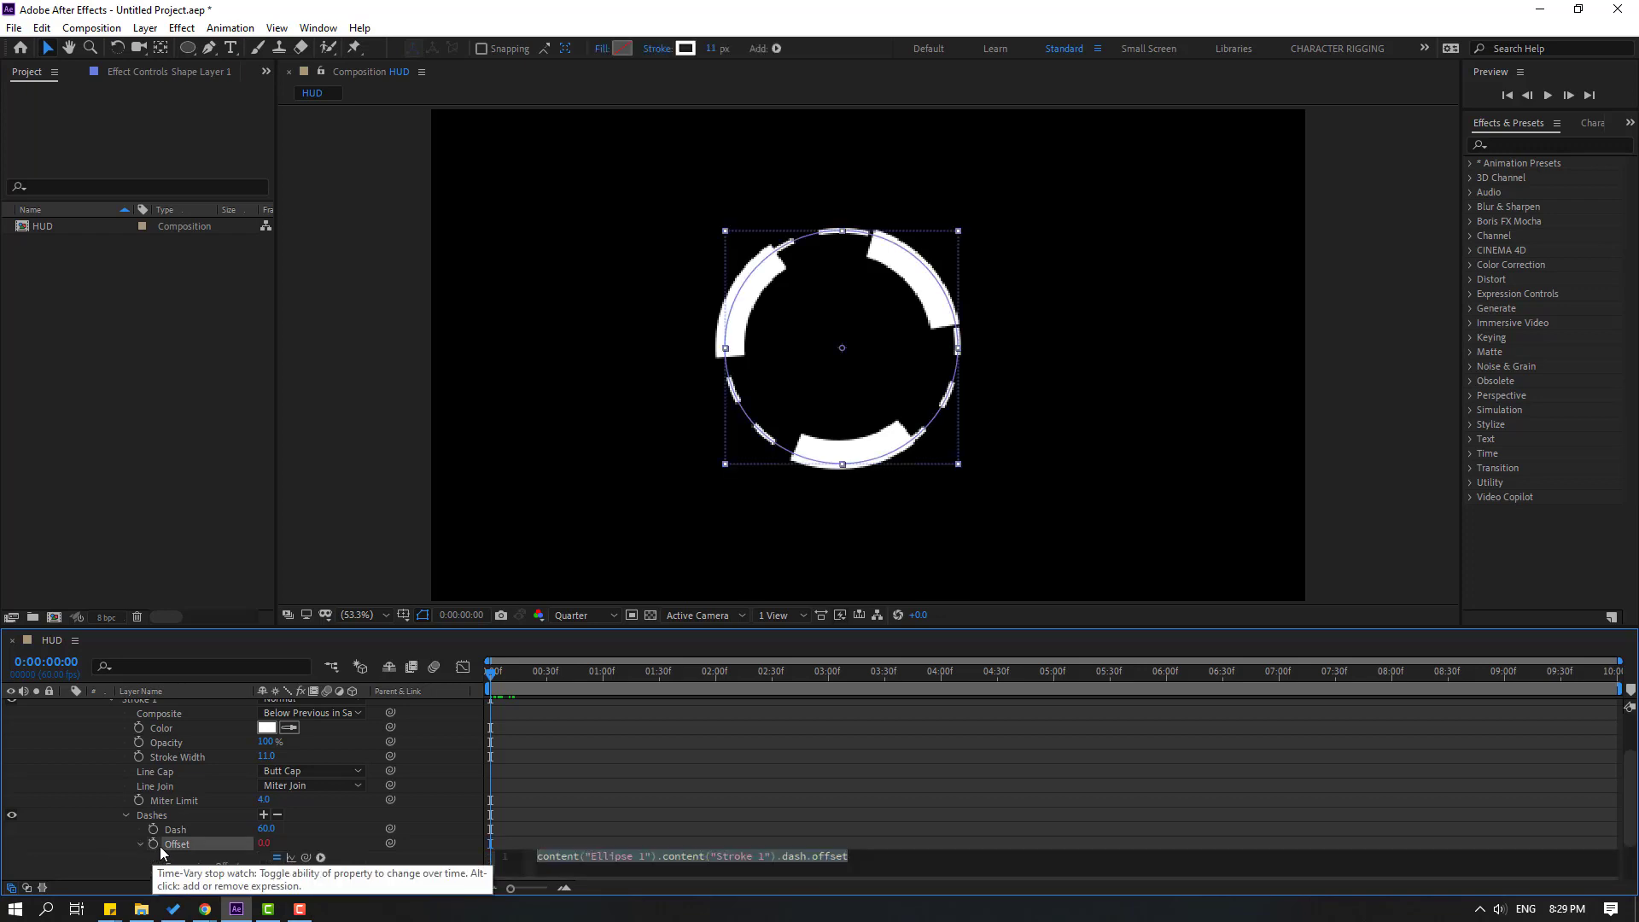
Set the dash Offset expression to time*150 and preview the steadily spinning dashes.
text(time)
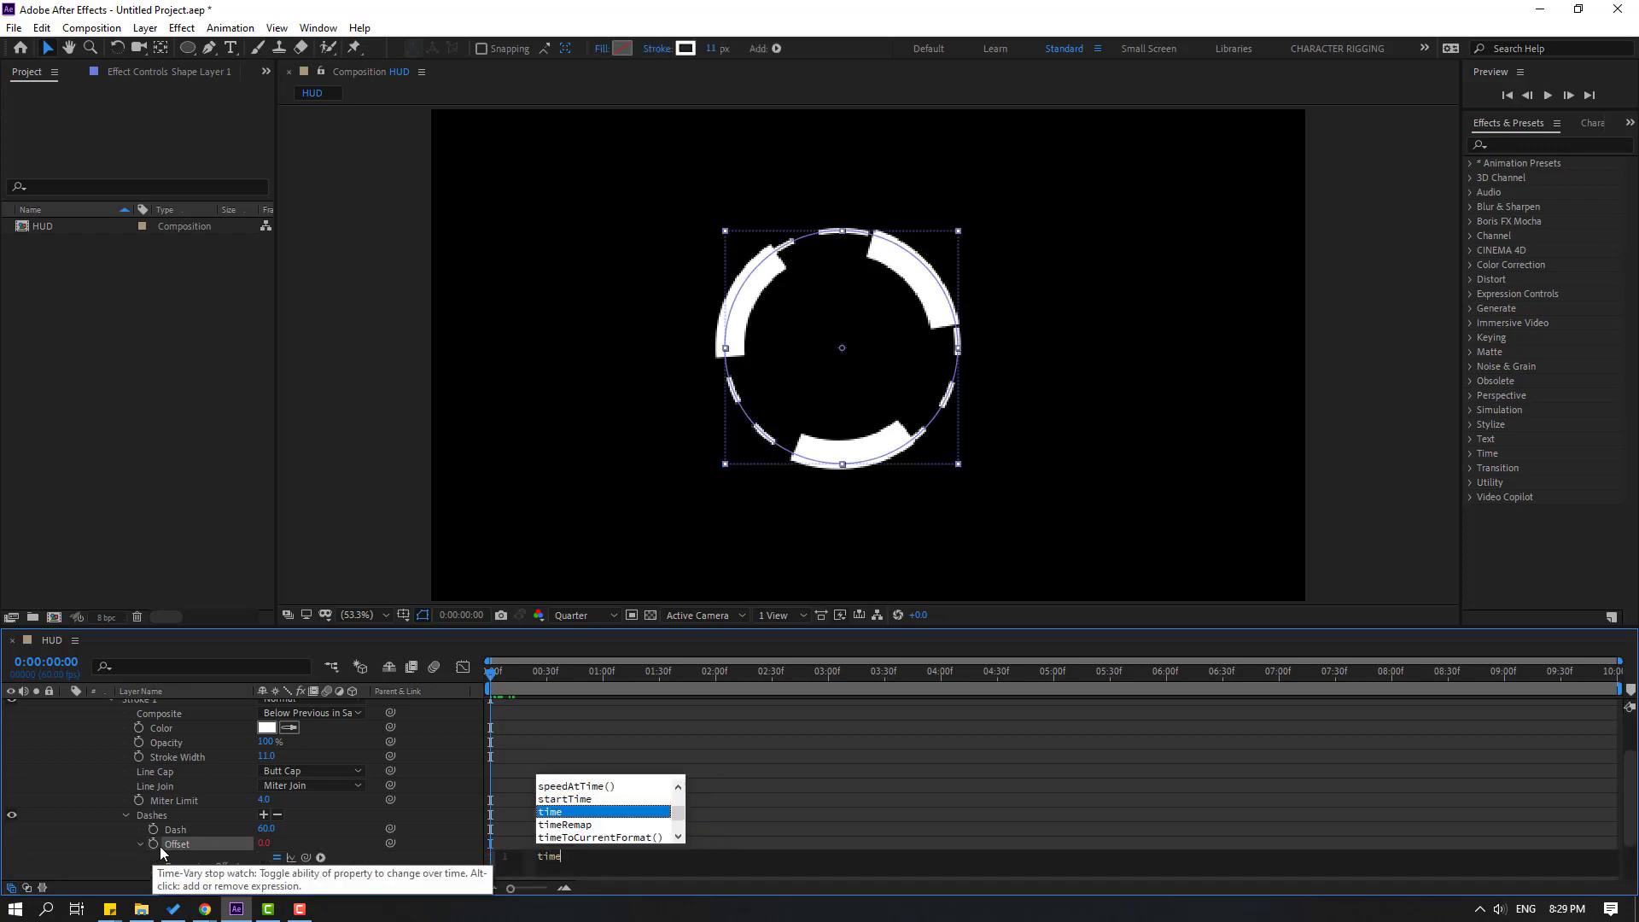
text(*)
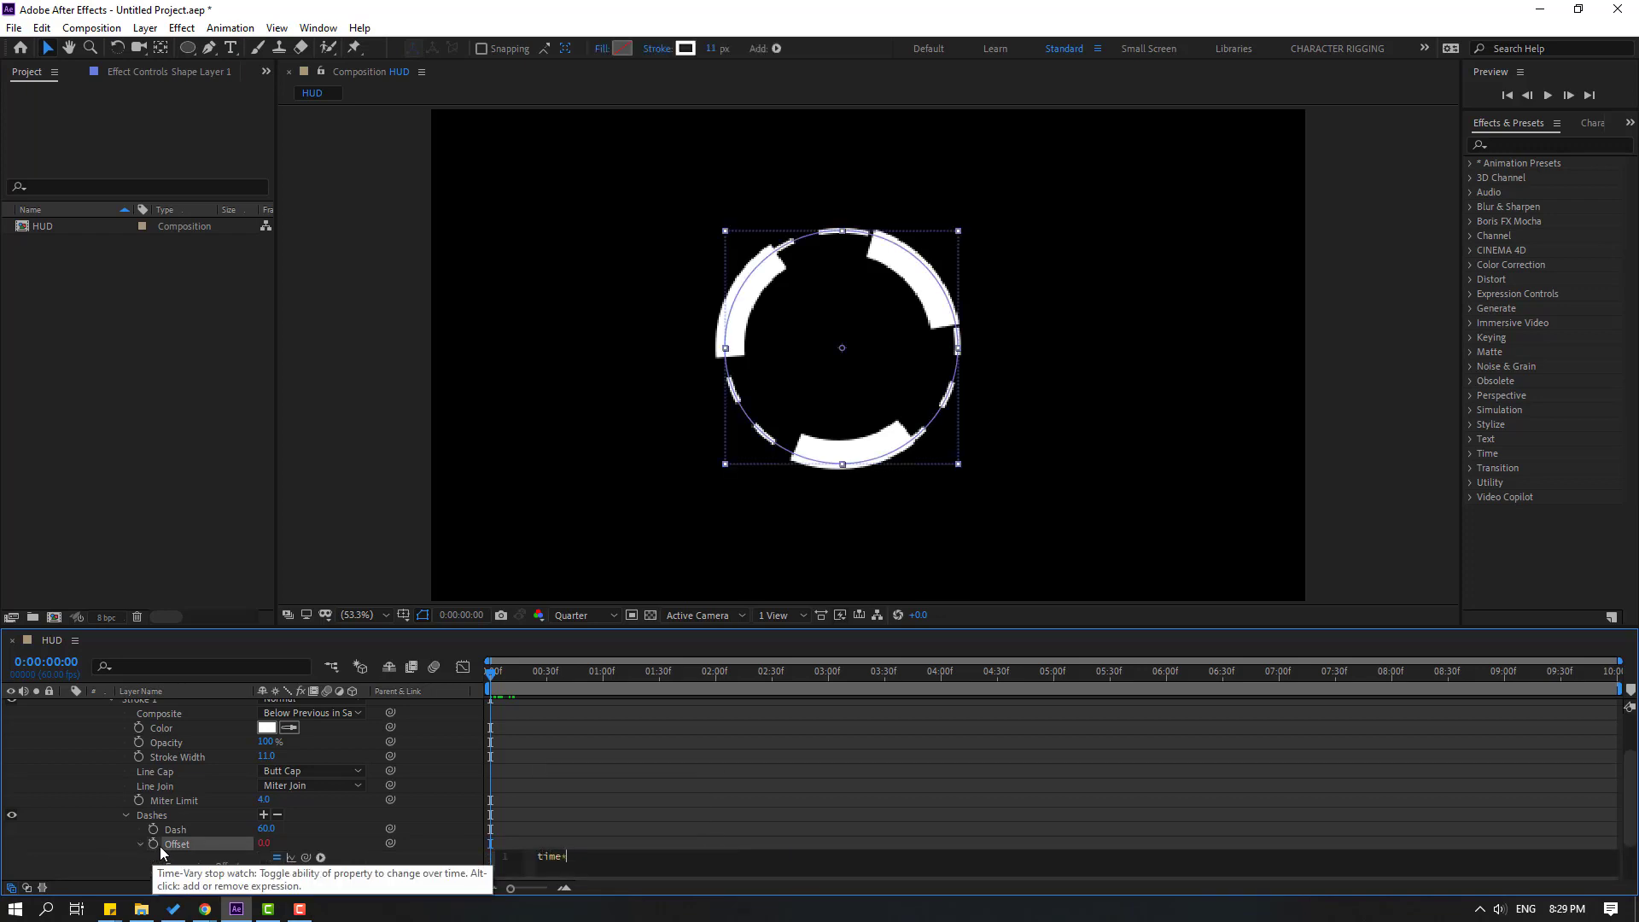
text(150)
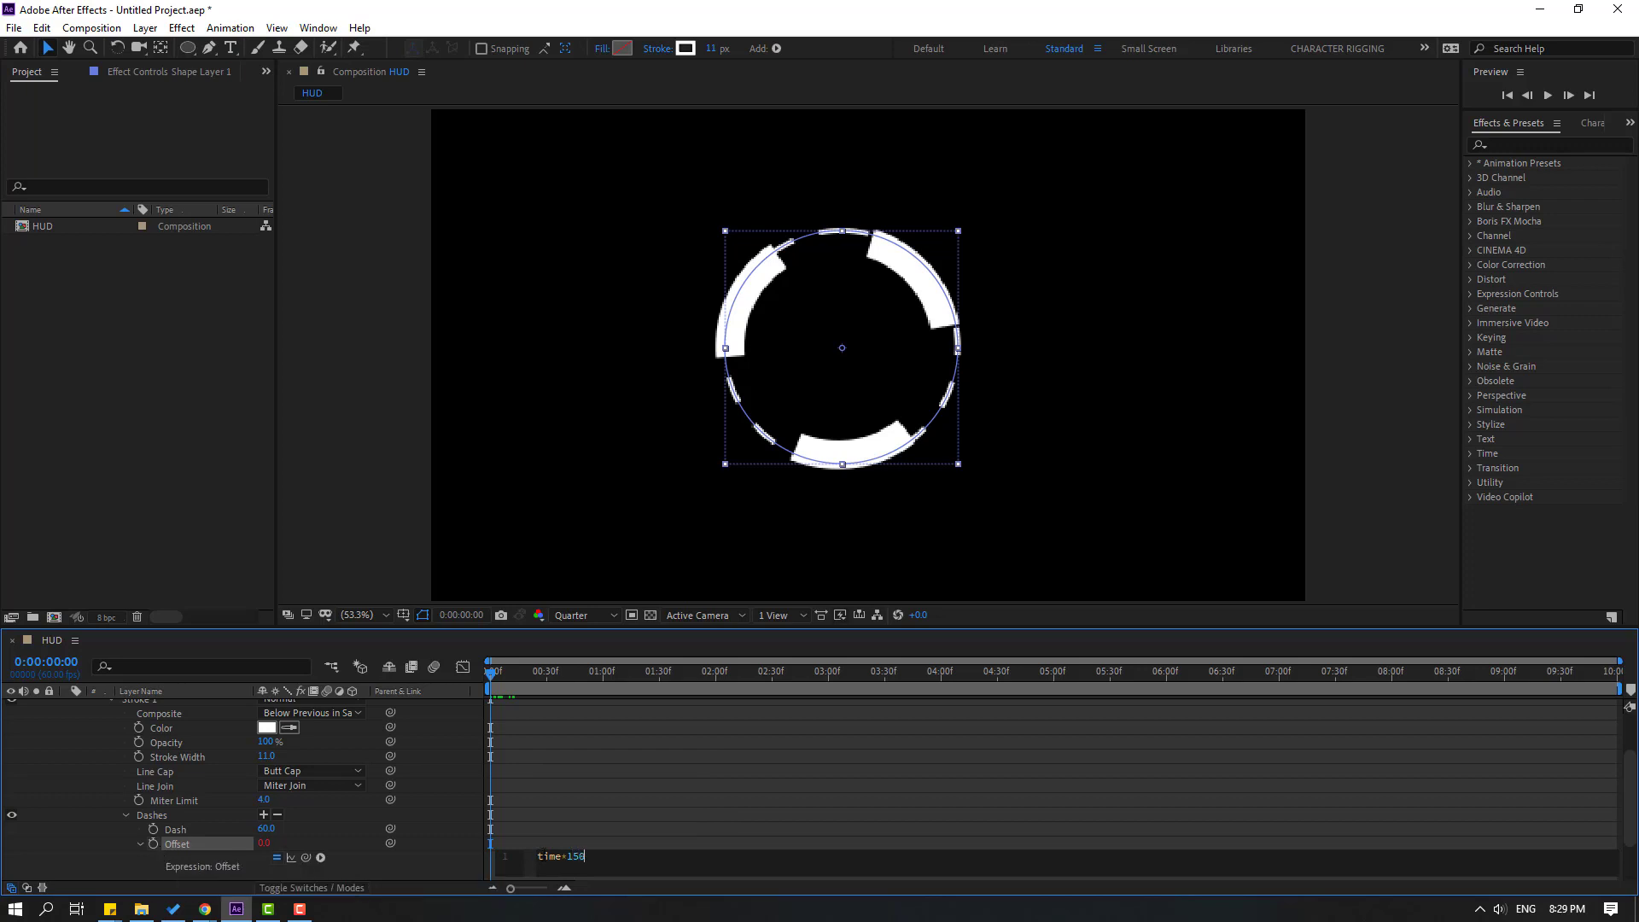
click(538, 841)
key(space)
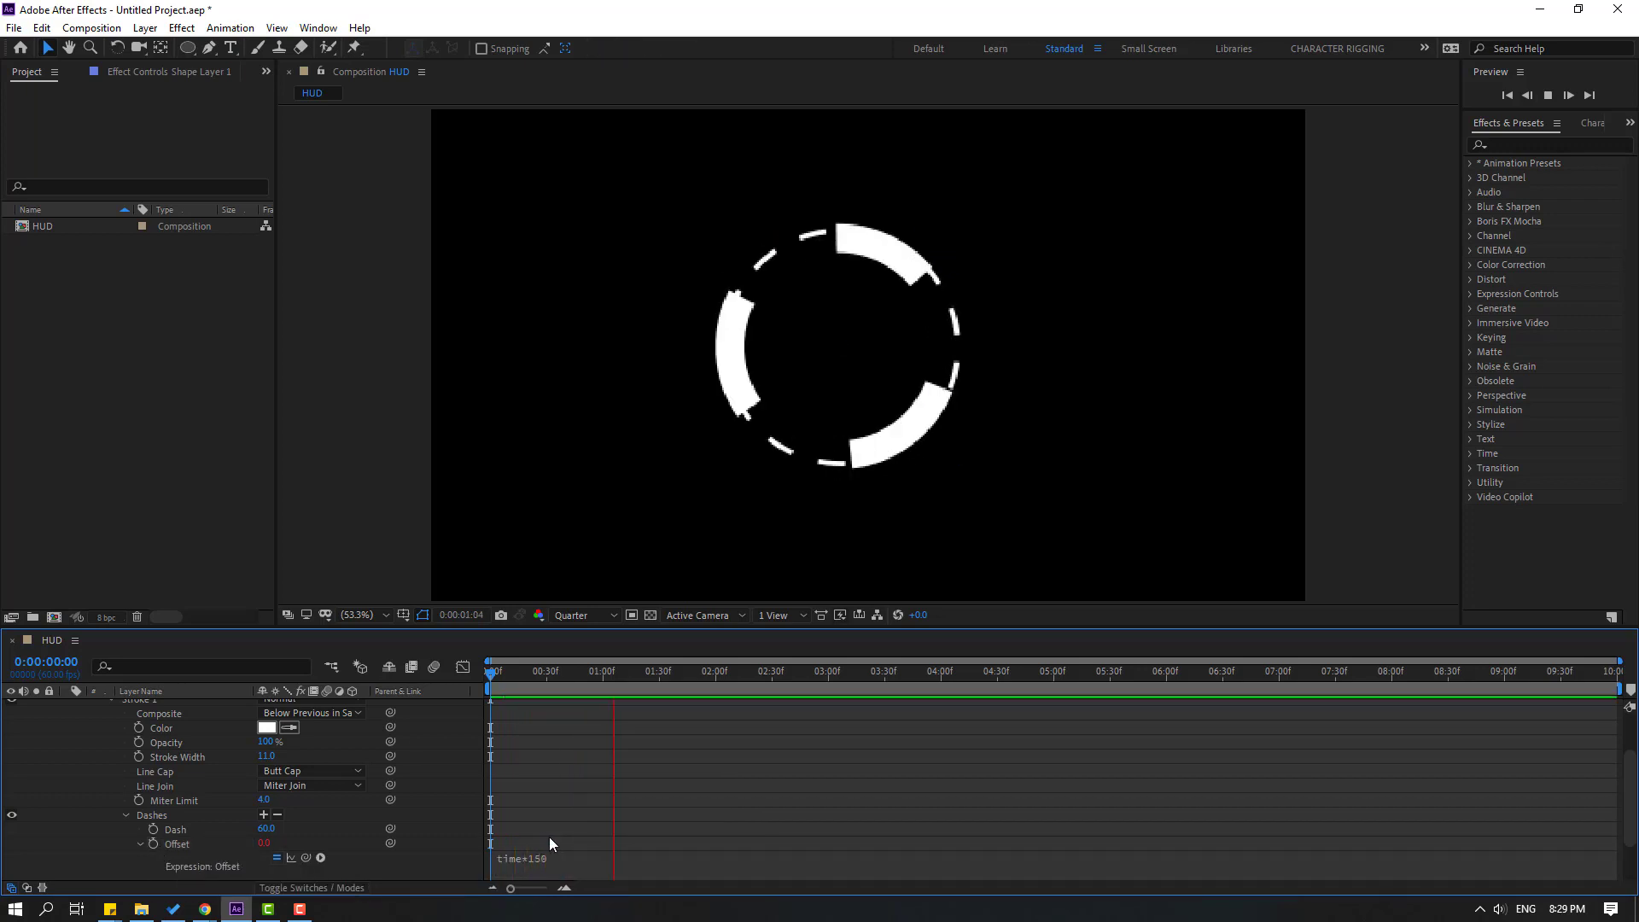
scroll(804, 517, down, 1)
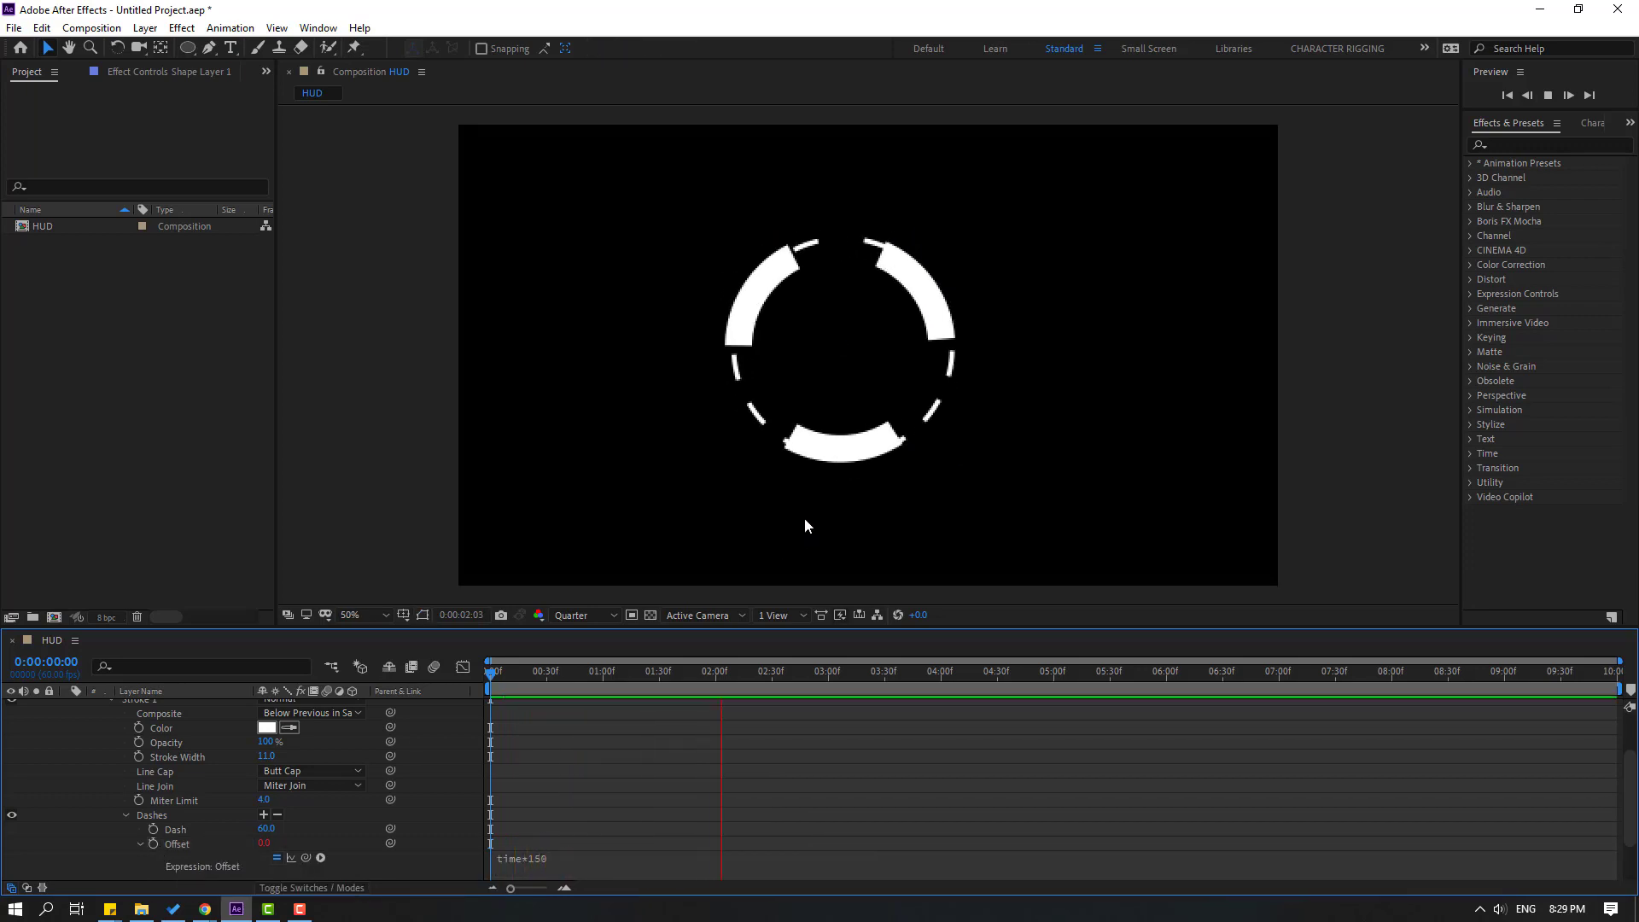
click(563, 677)
scroll(126, 785, up, 3)
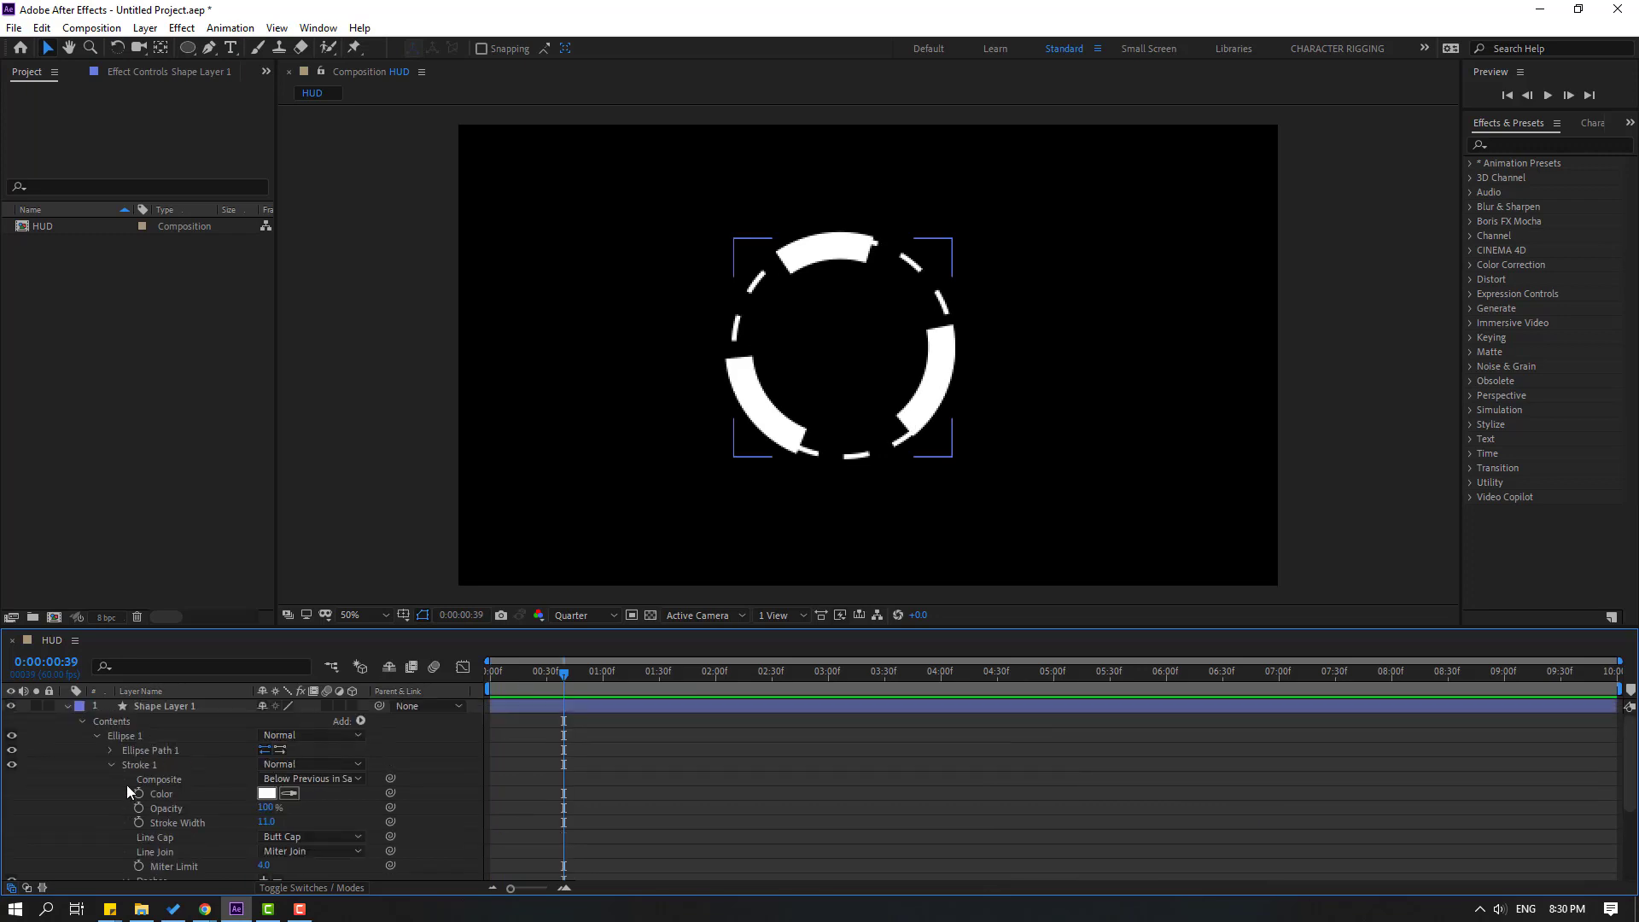
Collapse the thin ring layer and begin renaming it.
click(65, 706)
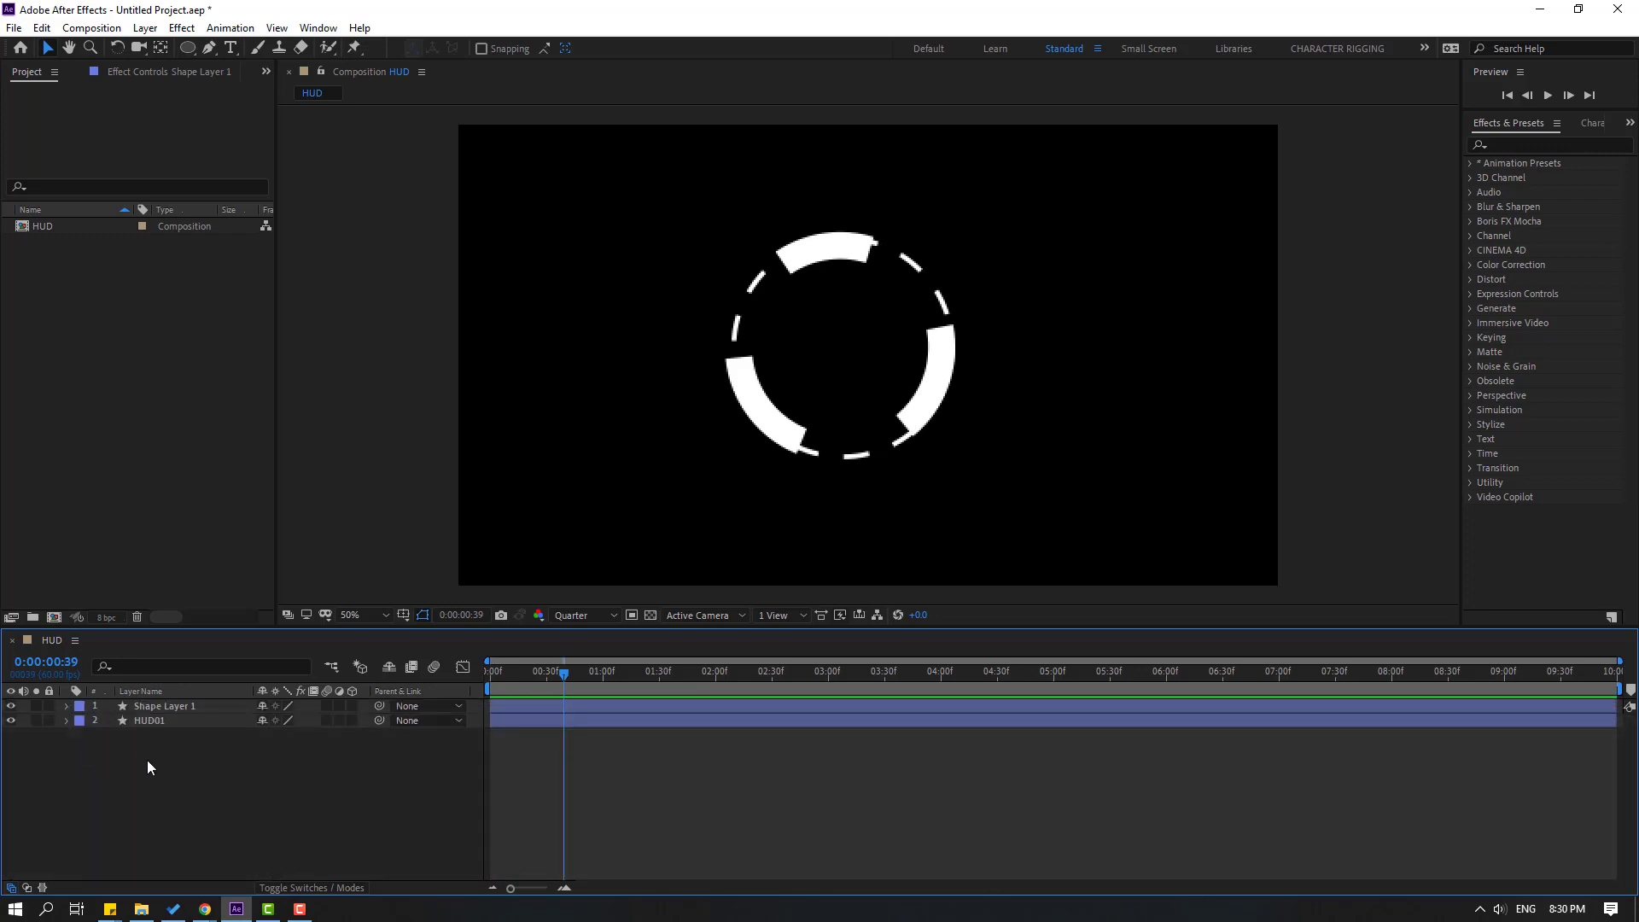
click(185, 710)
key(Return)
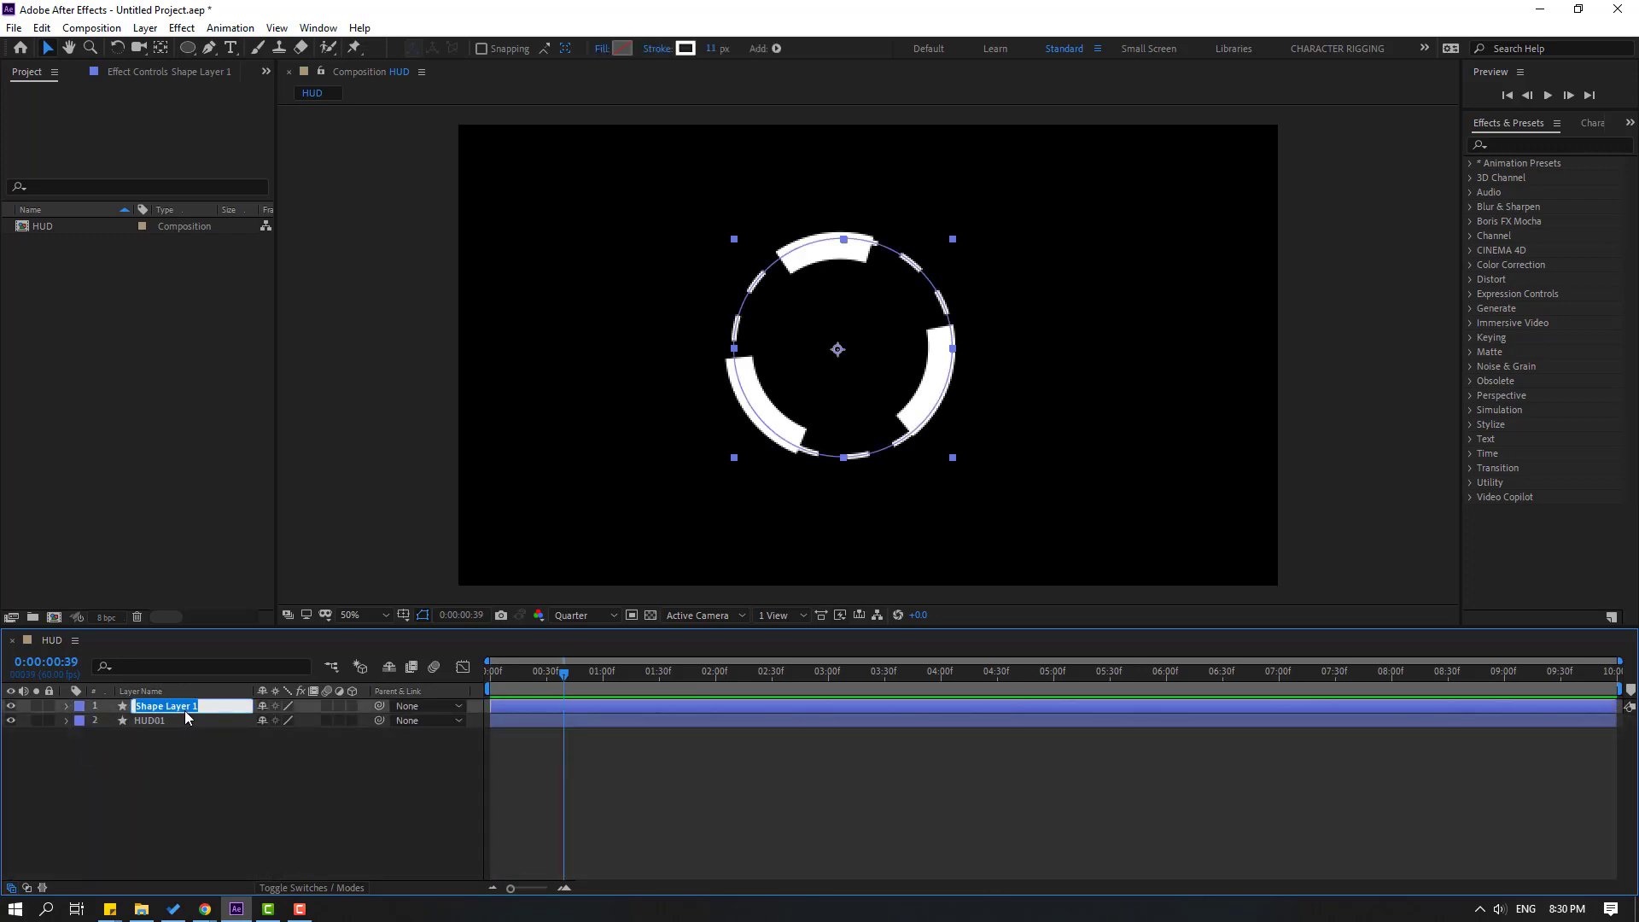
Name the ring layer HUD02 and draw a small circle at the ring's centre.
text(HUD02)
key(Return)
drag(562, 674, 490, 676)
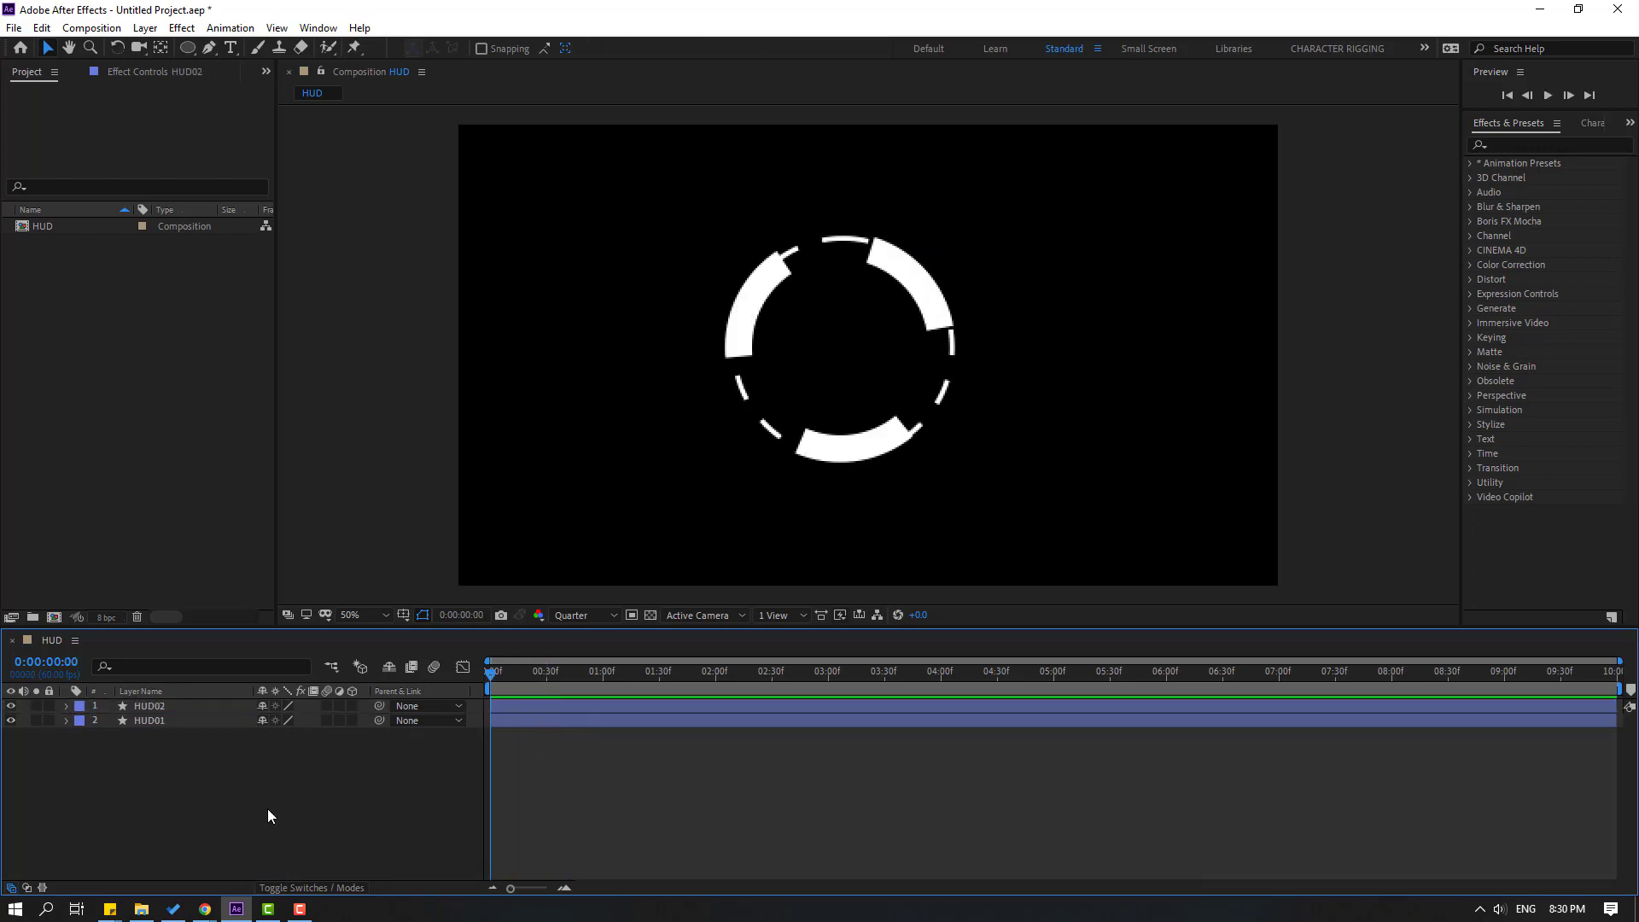
click(187, 46)
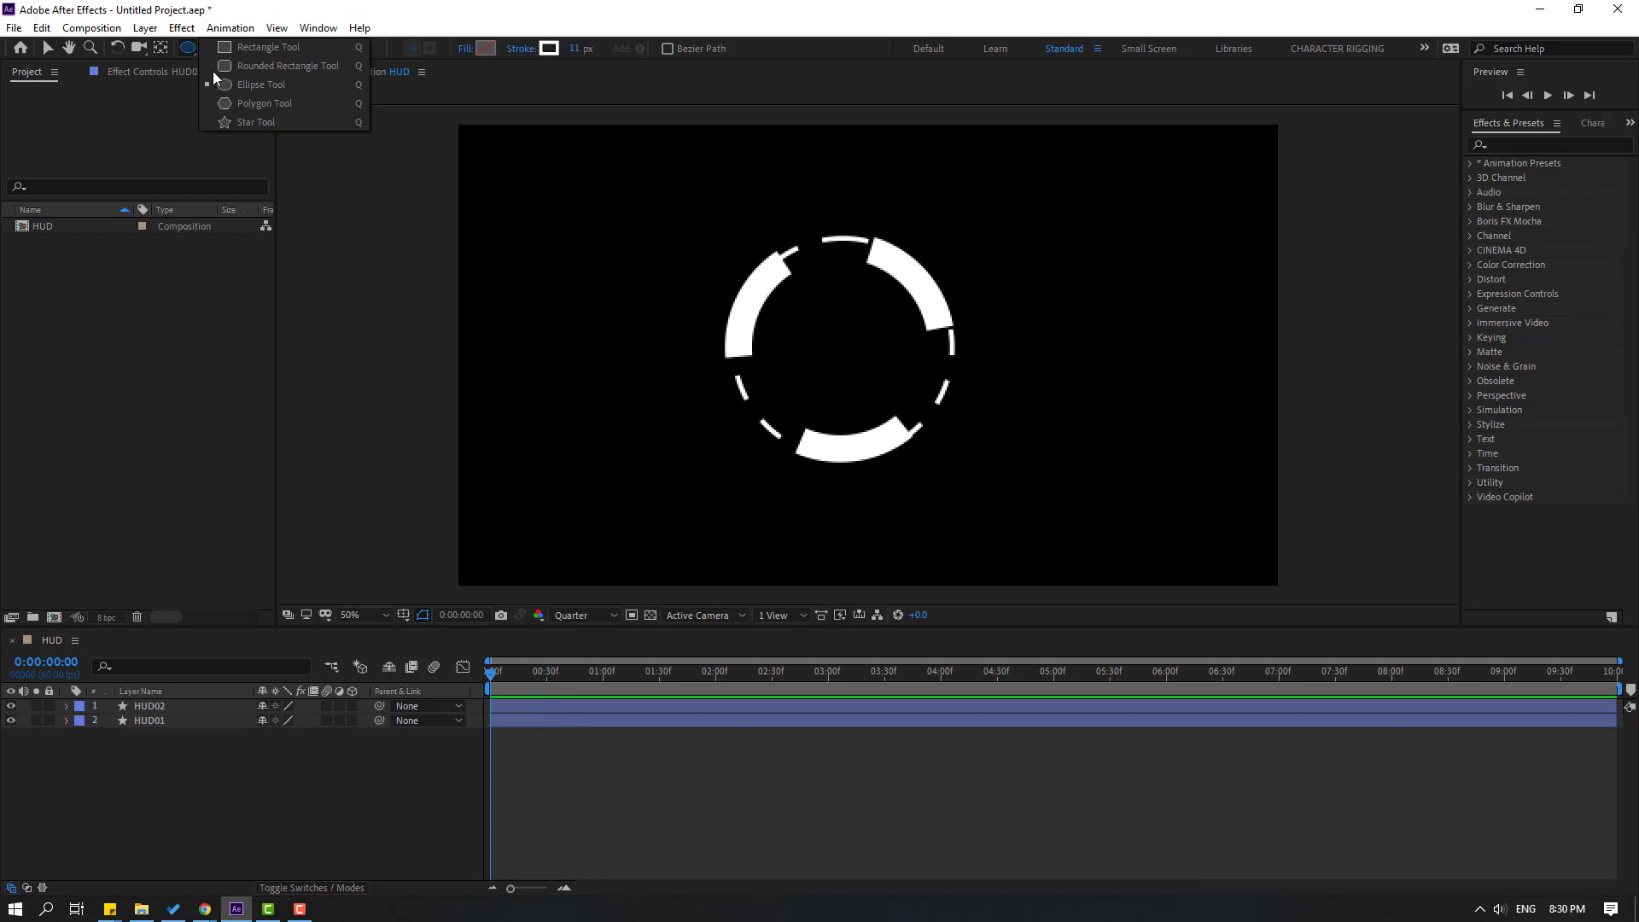
click(248, 84)
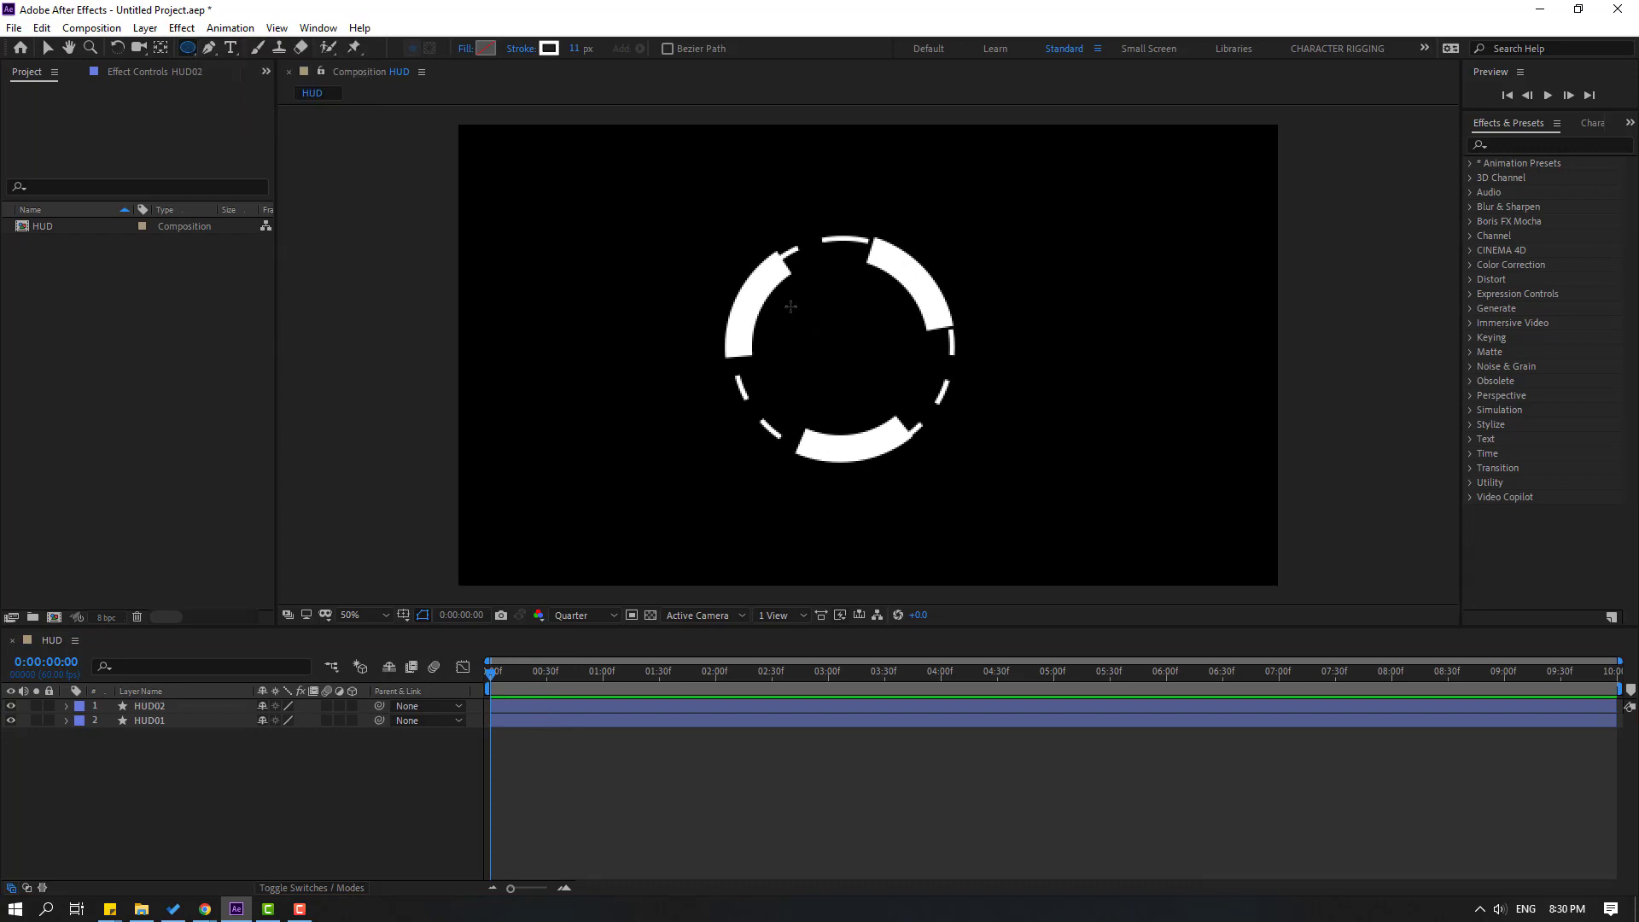
drag(788, 302, 884, 375)
key(v)
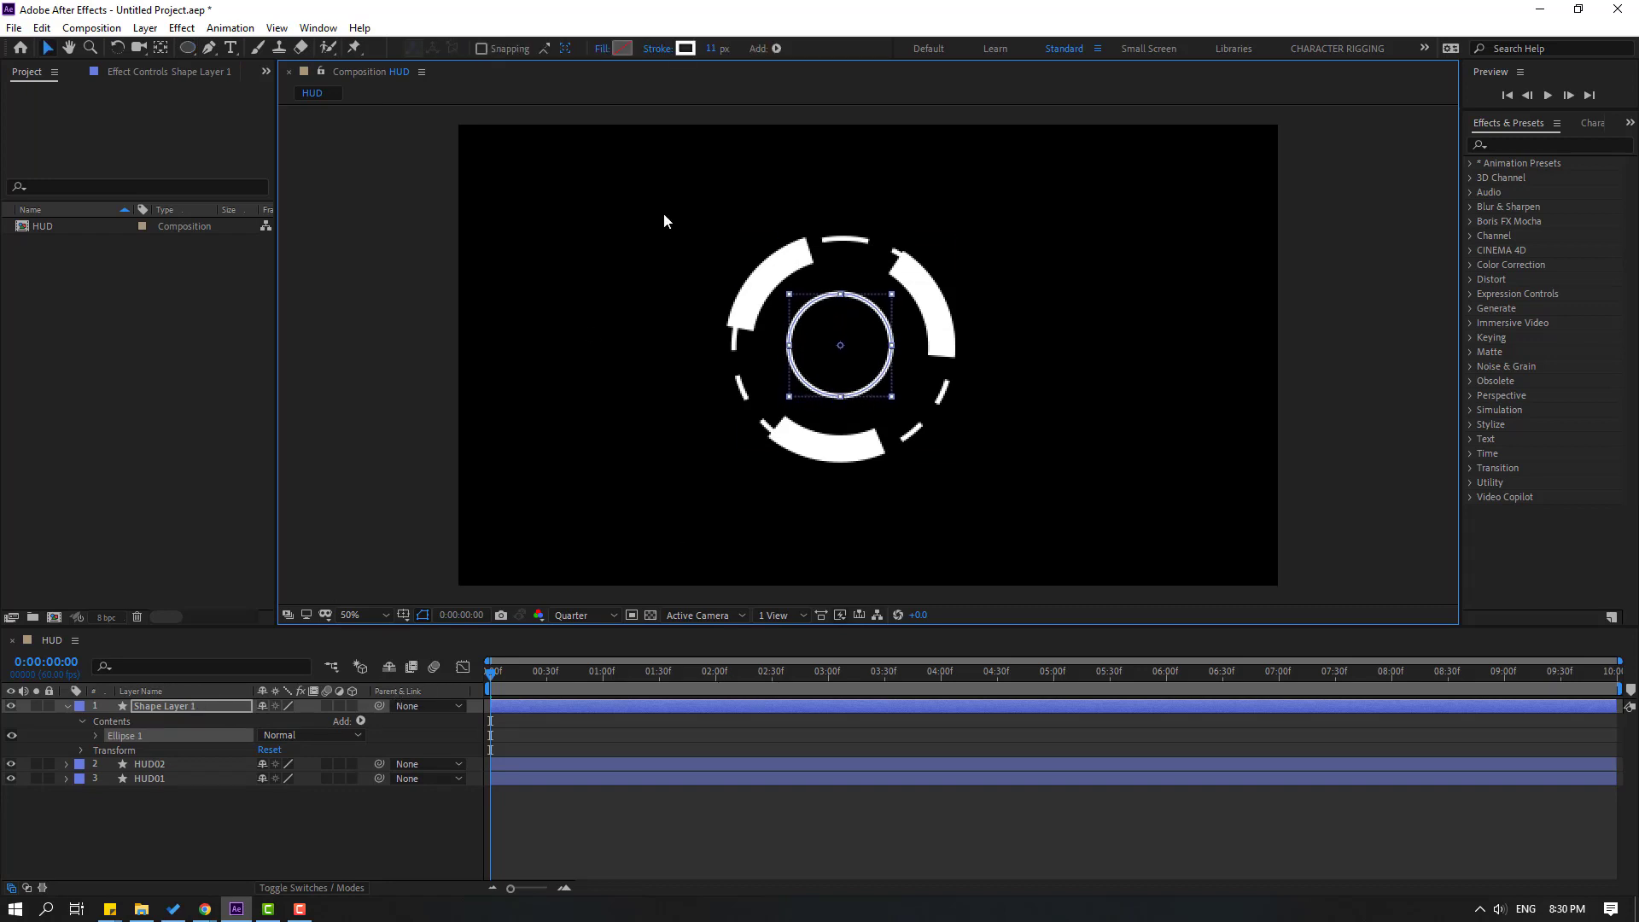
Give the small circle a 0 px stroke and a solid FFFFFF white fill.
click(709, 49)
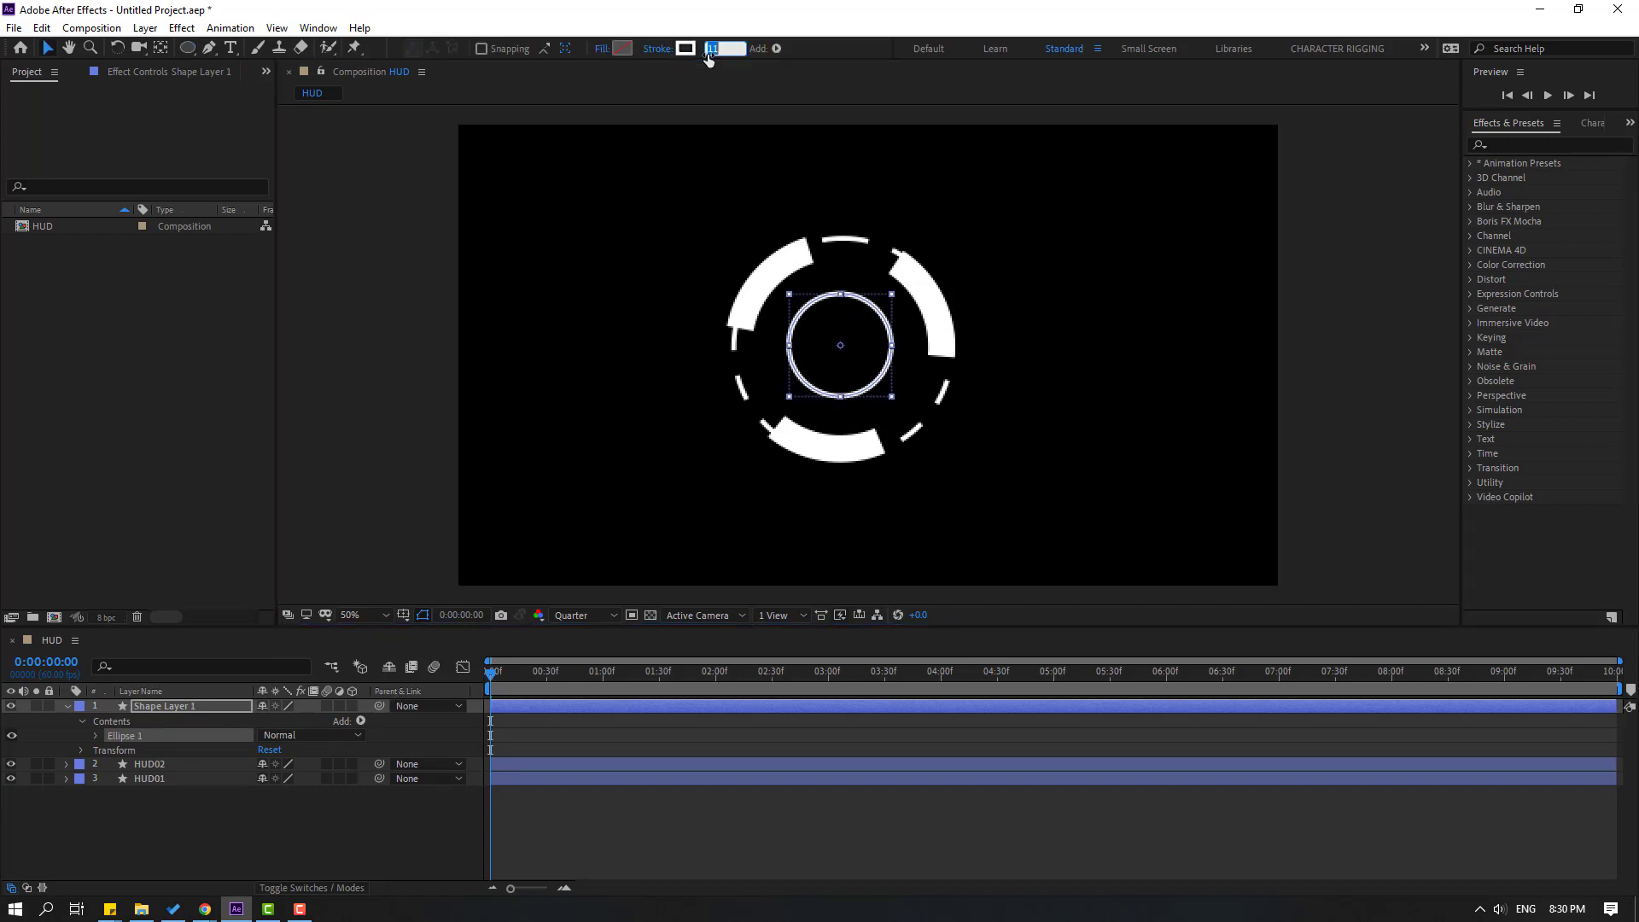
text(0)
key(Return)
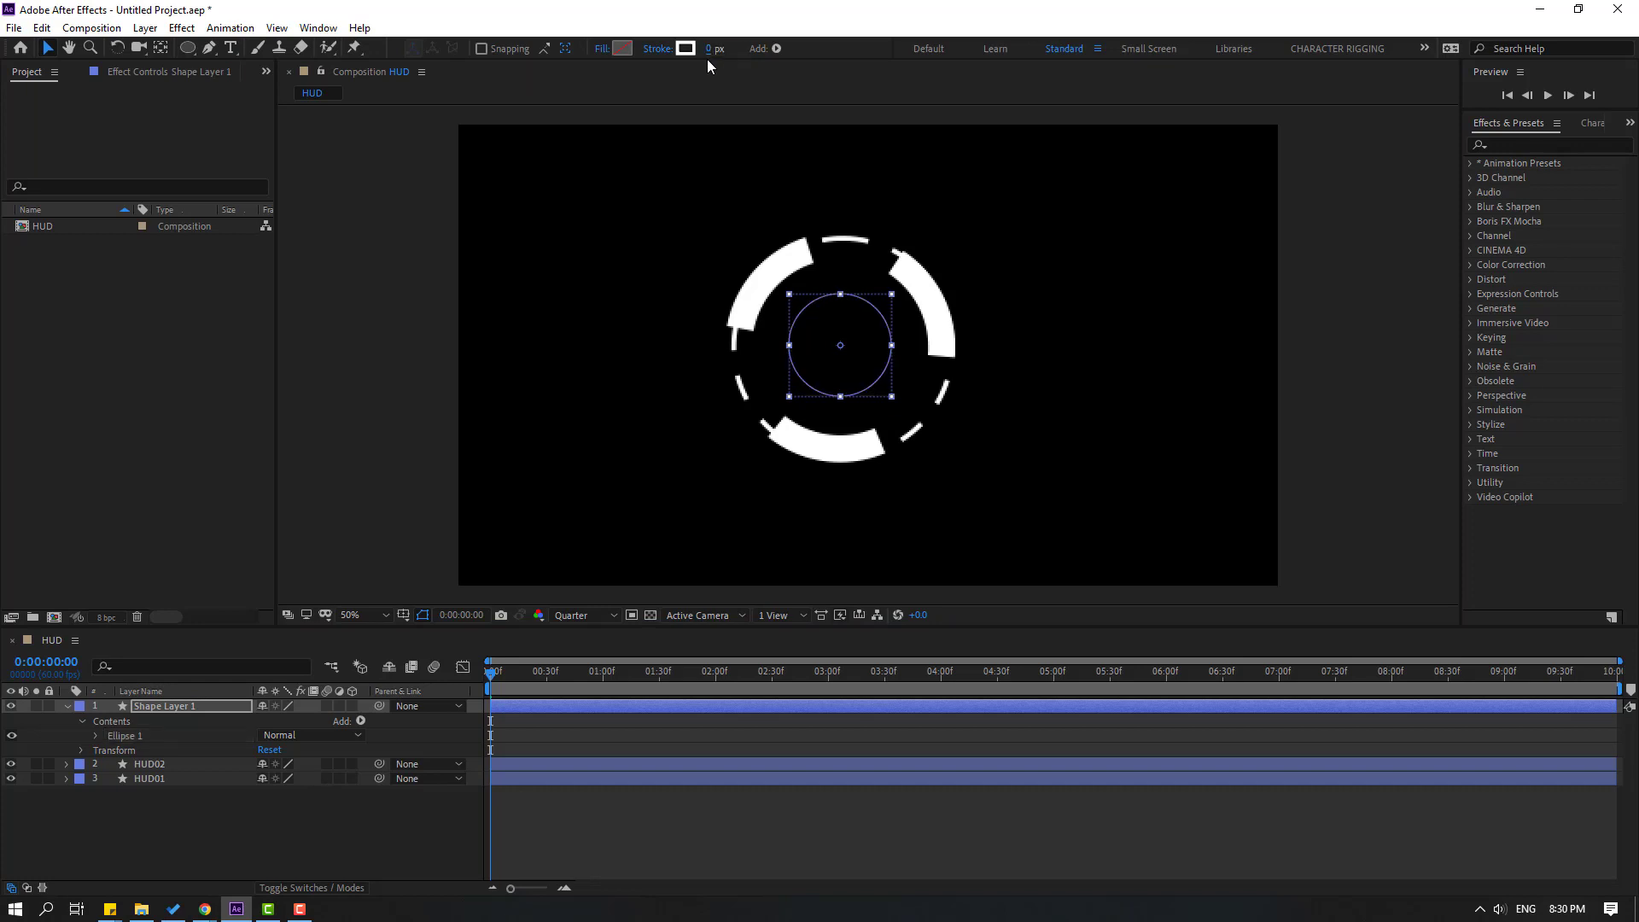
click(623, 48)
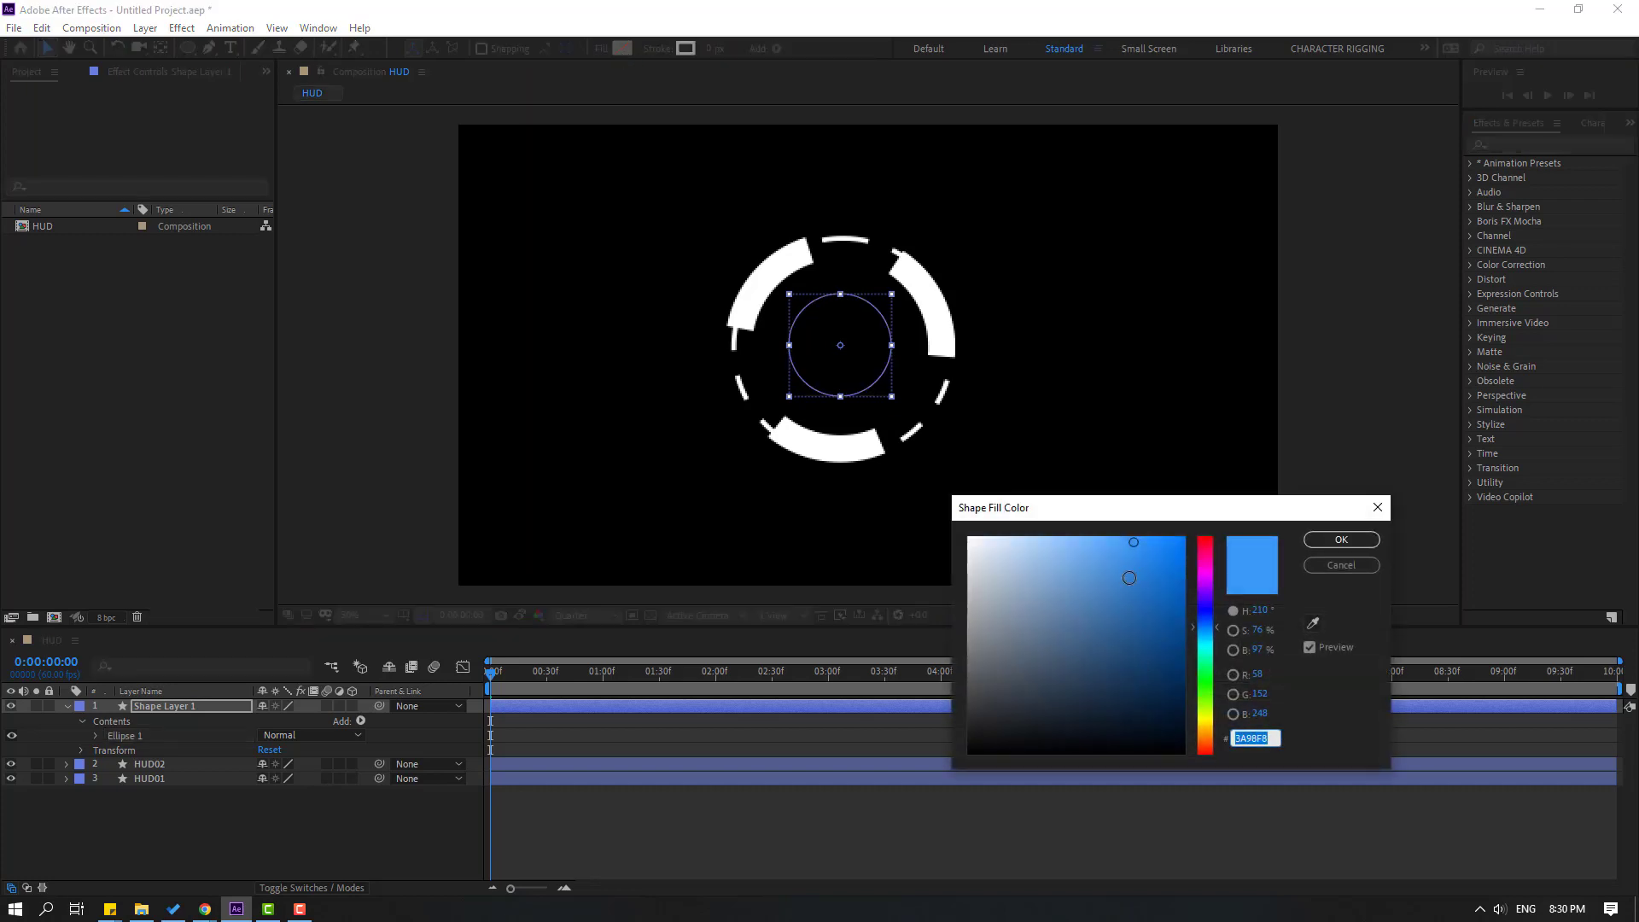
text(FFFFFF)
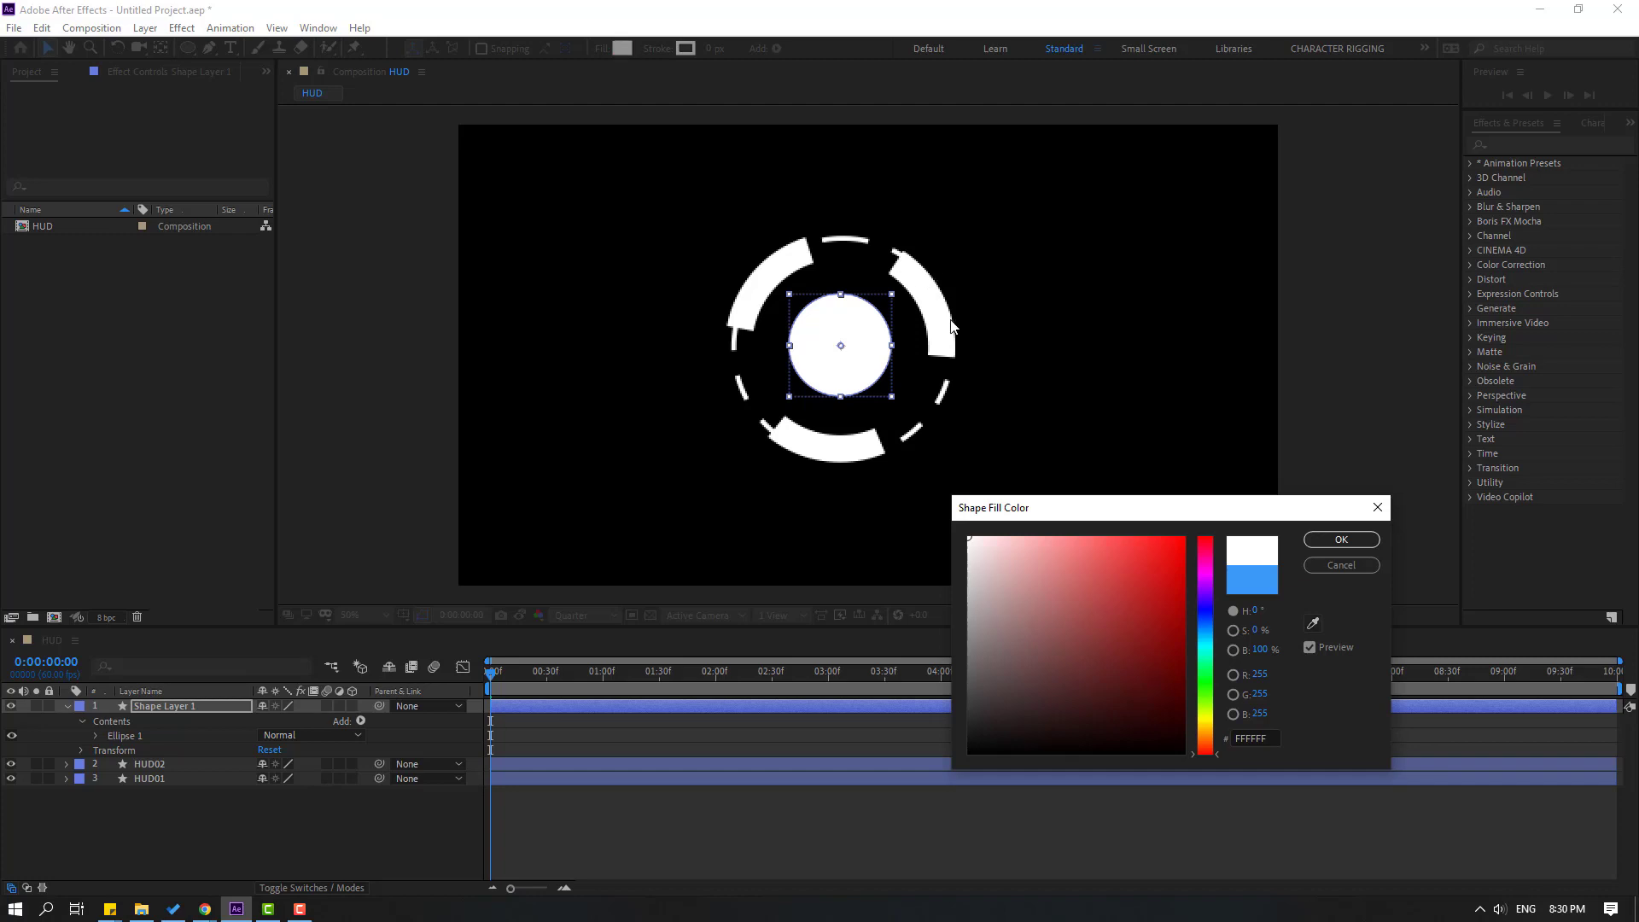
click(1340, 541)
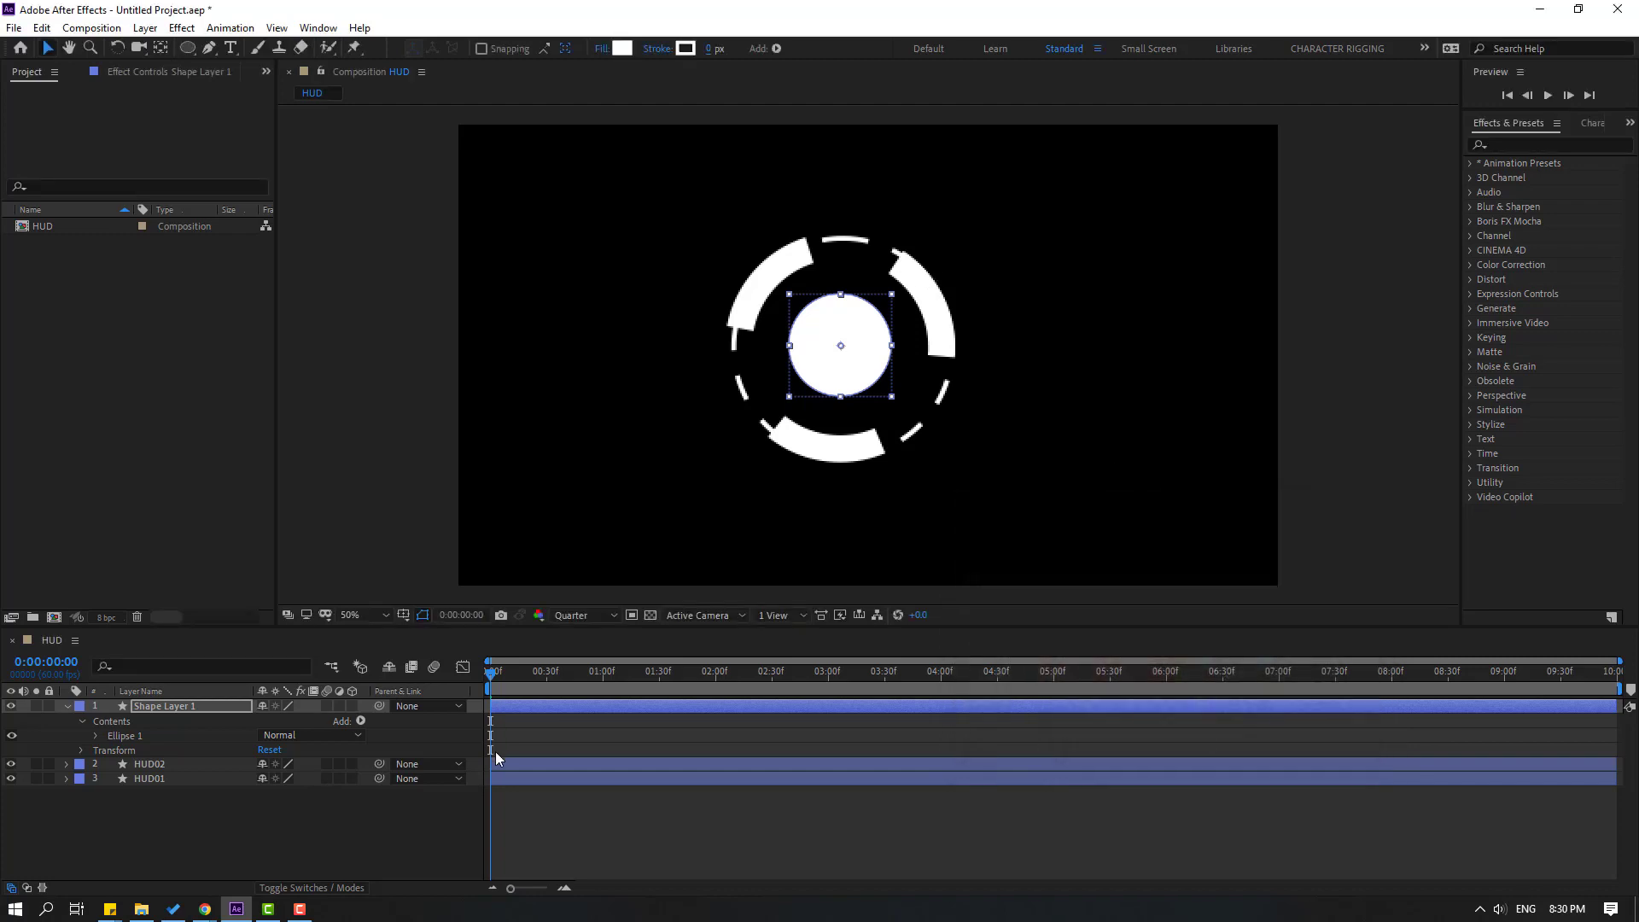
Set a starting Scale keyframe of 0% on the white circle.
click(176, 705)
key(s)
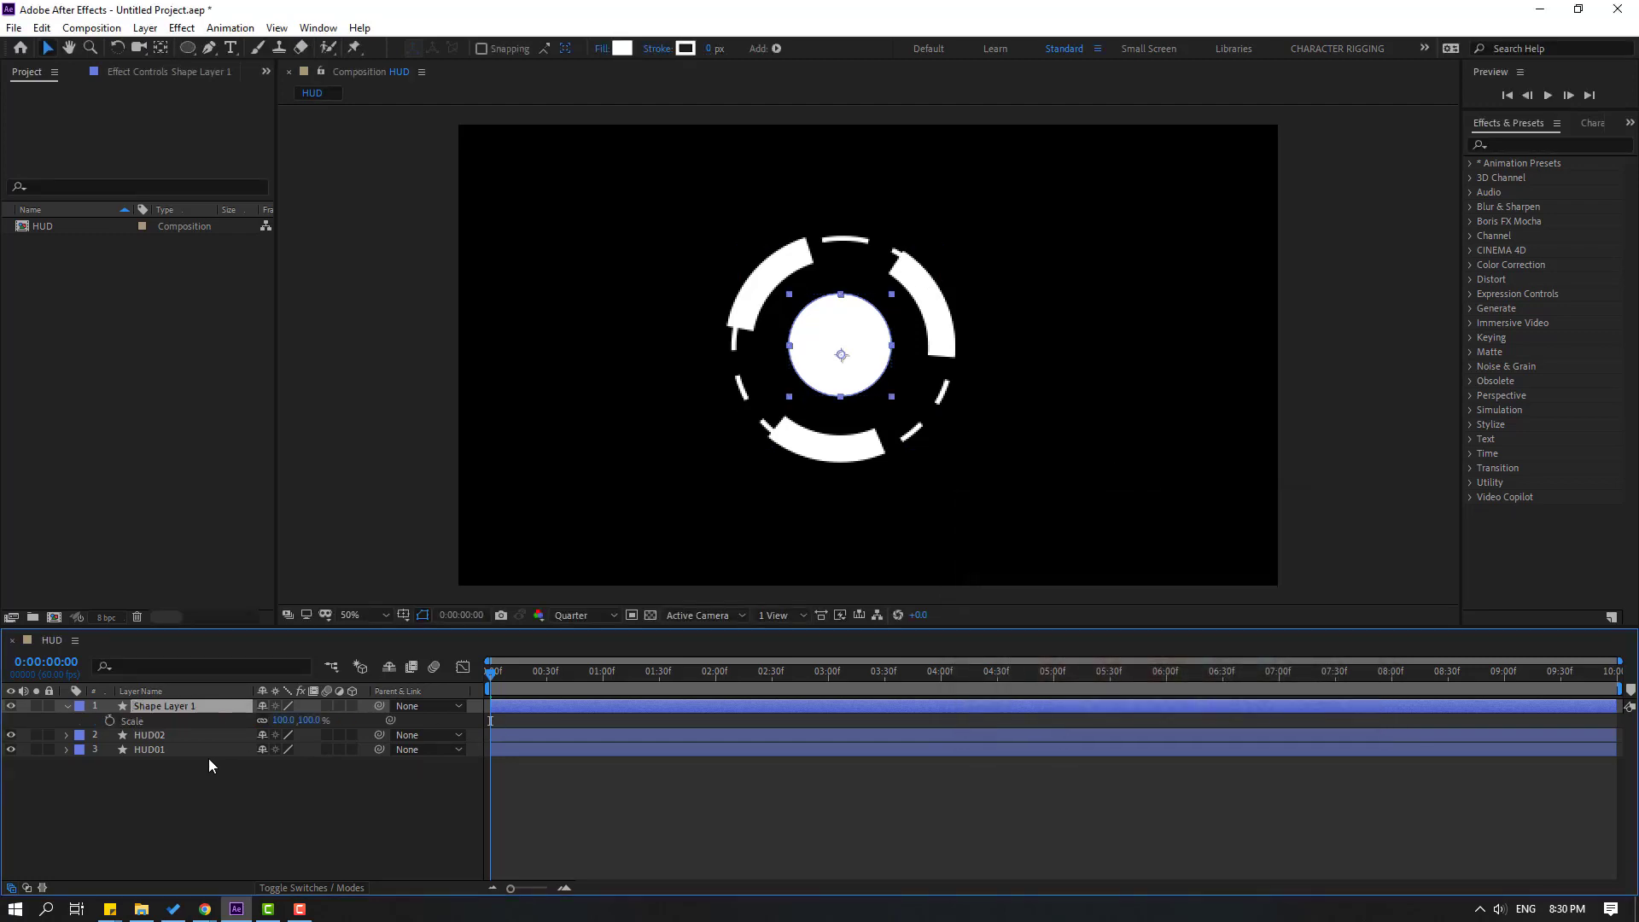
click(110, 720)
click(282, 720)
text(0)
key(Return)
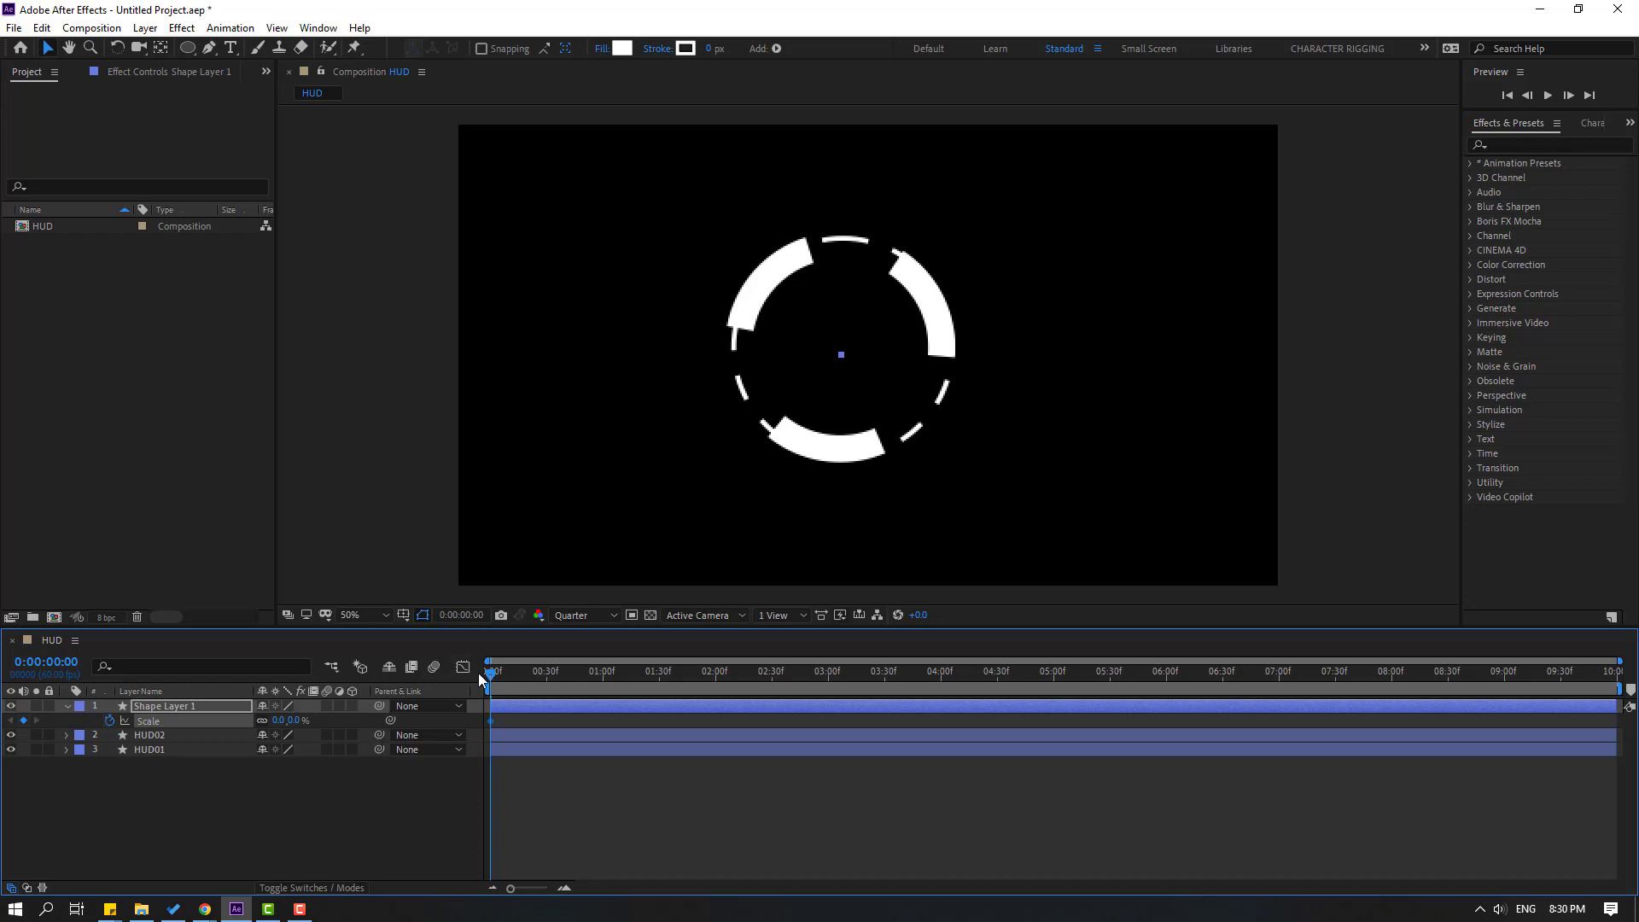
Add Scale keyframes of 100% at frame 10 and 0% at frame 20.
click(459, 620)
click(459, 620)
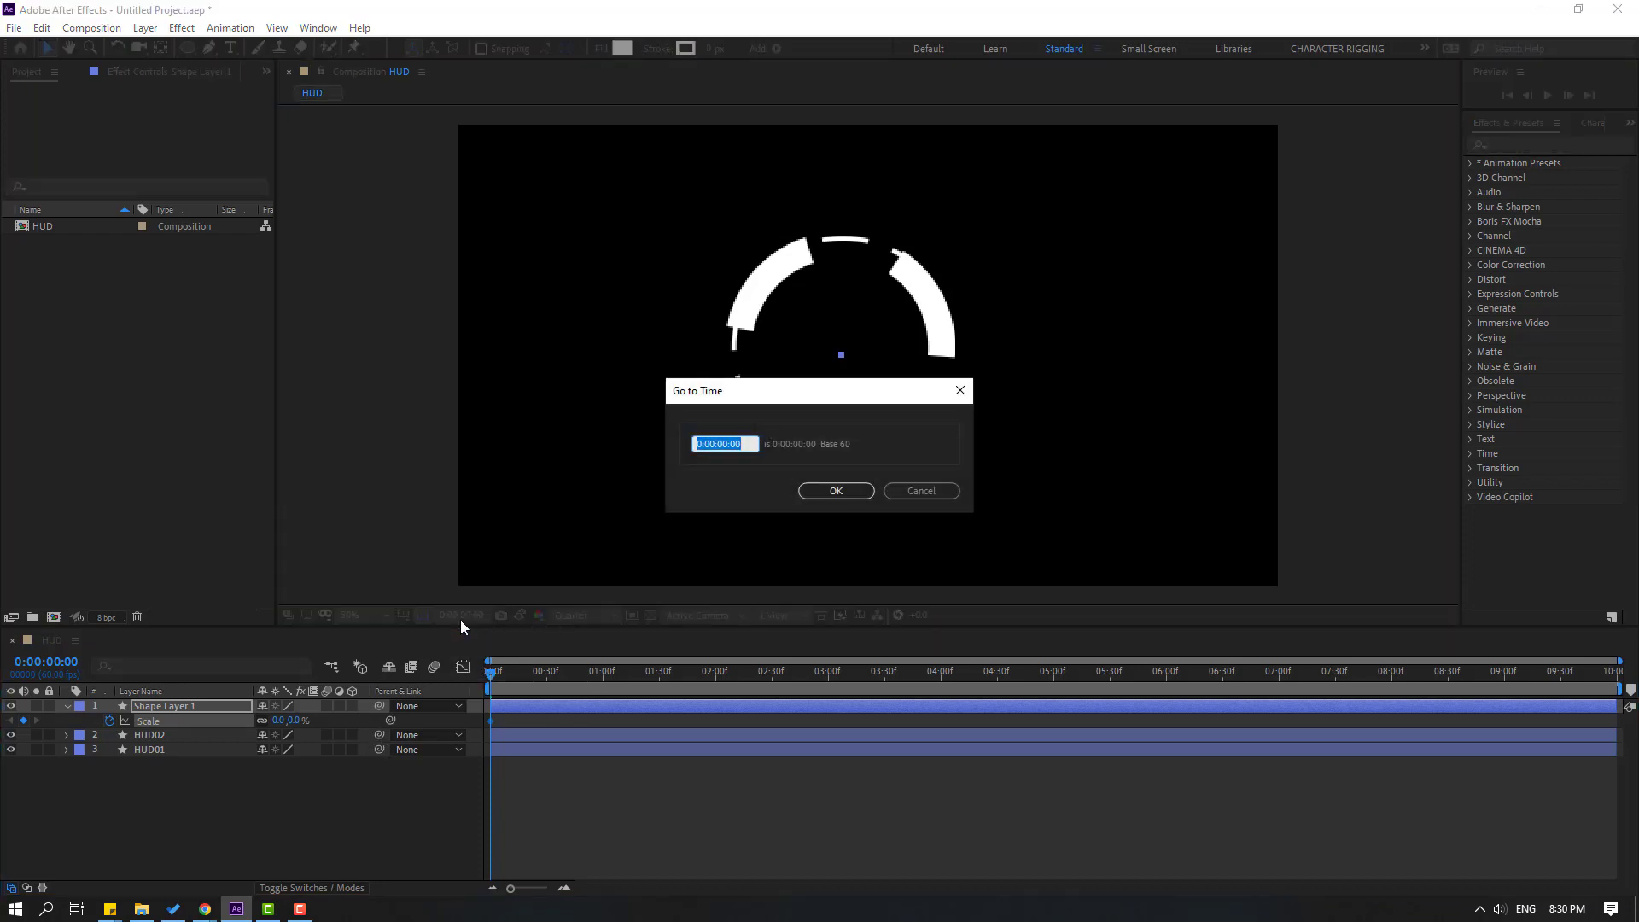
text(+10)
click(836, 490)
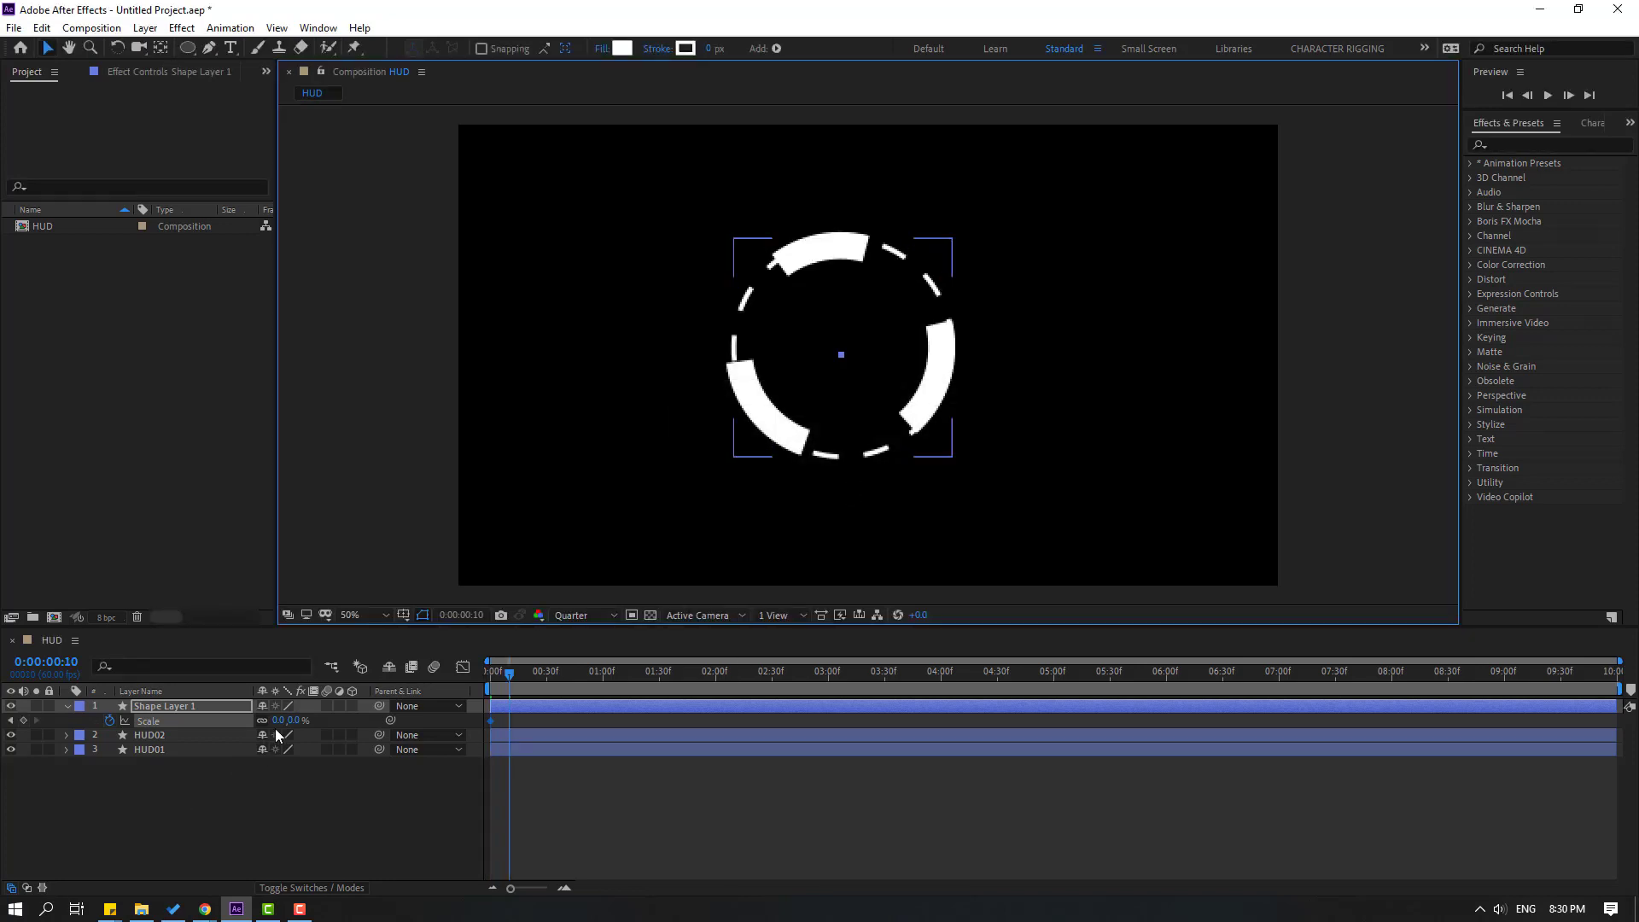
click(275, 728)
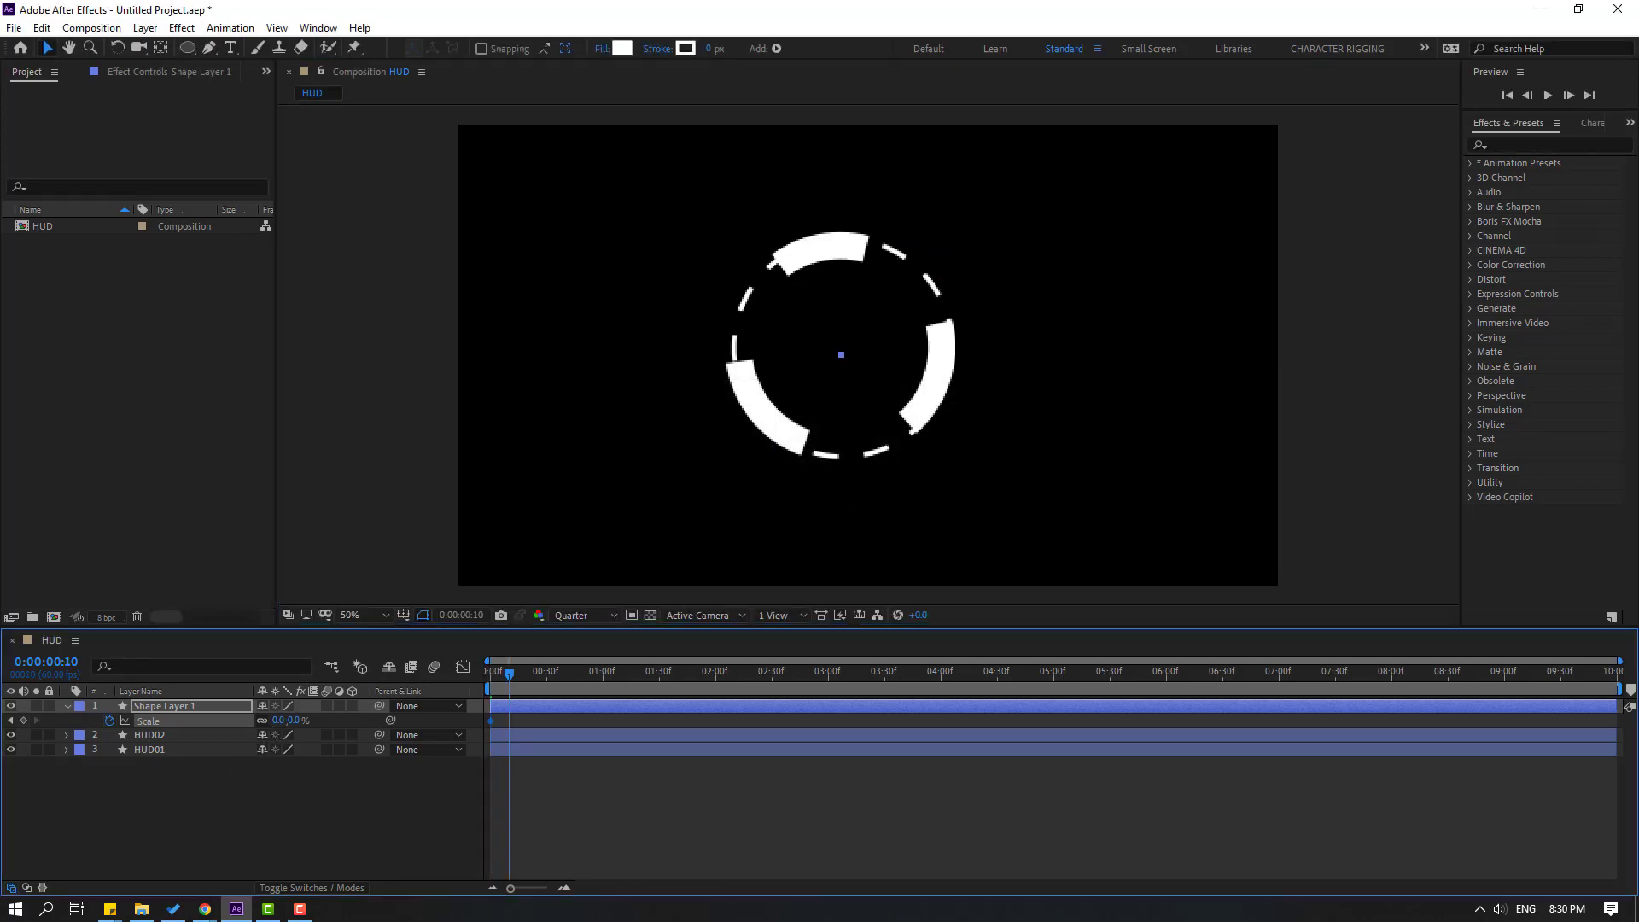
text(100)
key(Return)
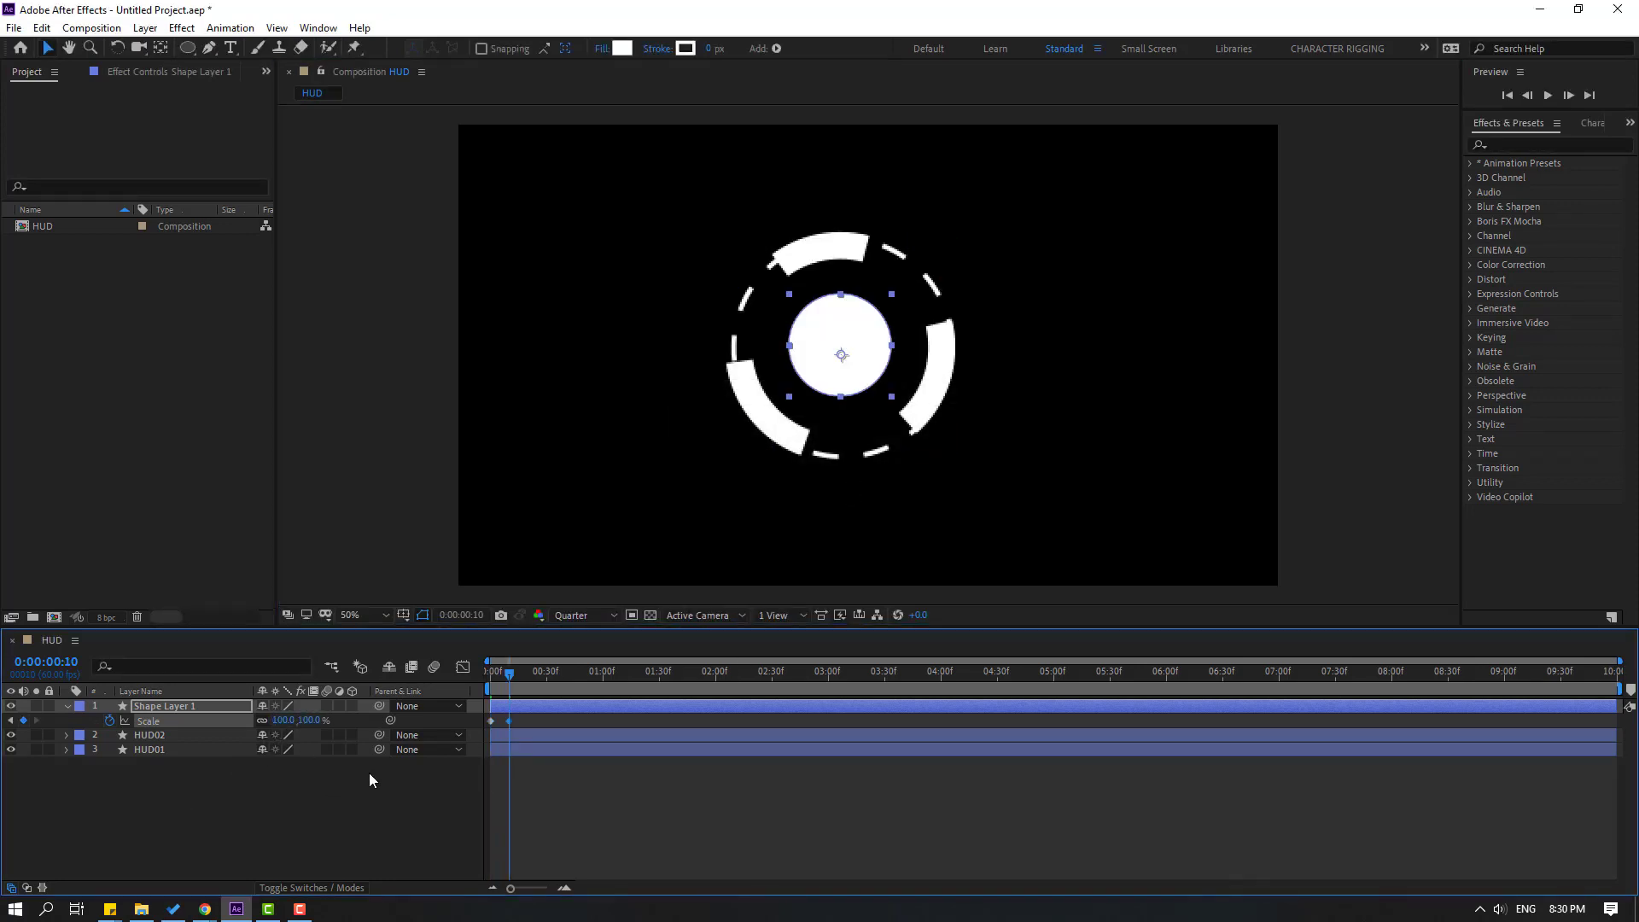
key(shift+Page_Down)
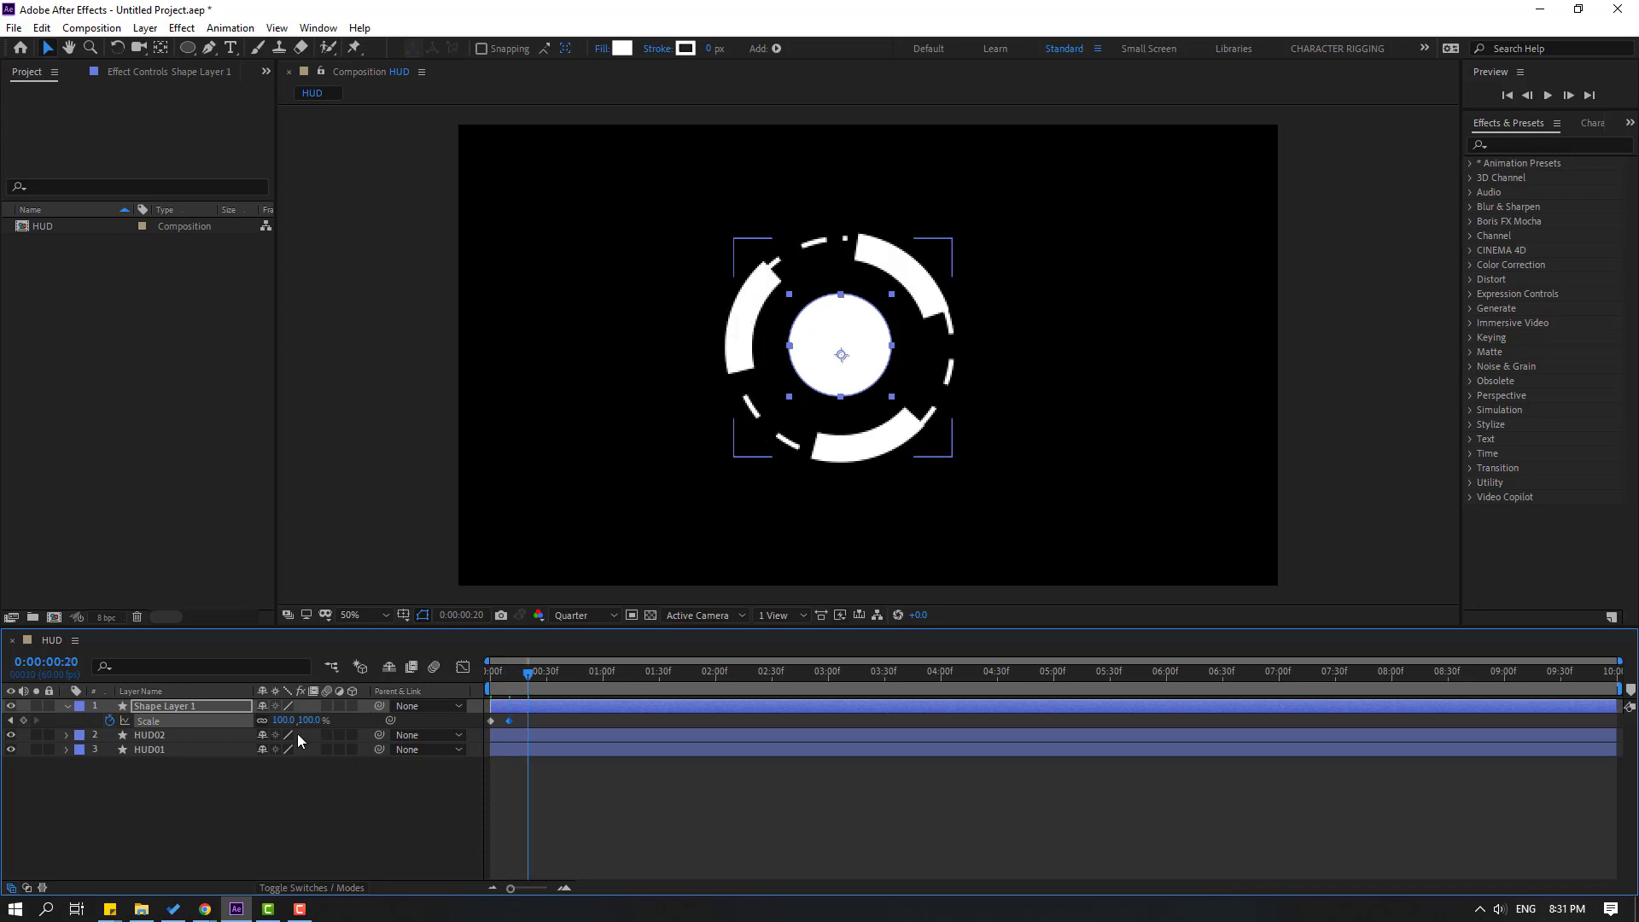
click(282, 719)
text(0)
key(Return)
Apply Easy Ease to the three Scale keyframes, preview, and spread the later ones apart.
drag(531, 719, 476, 724)
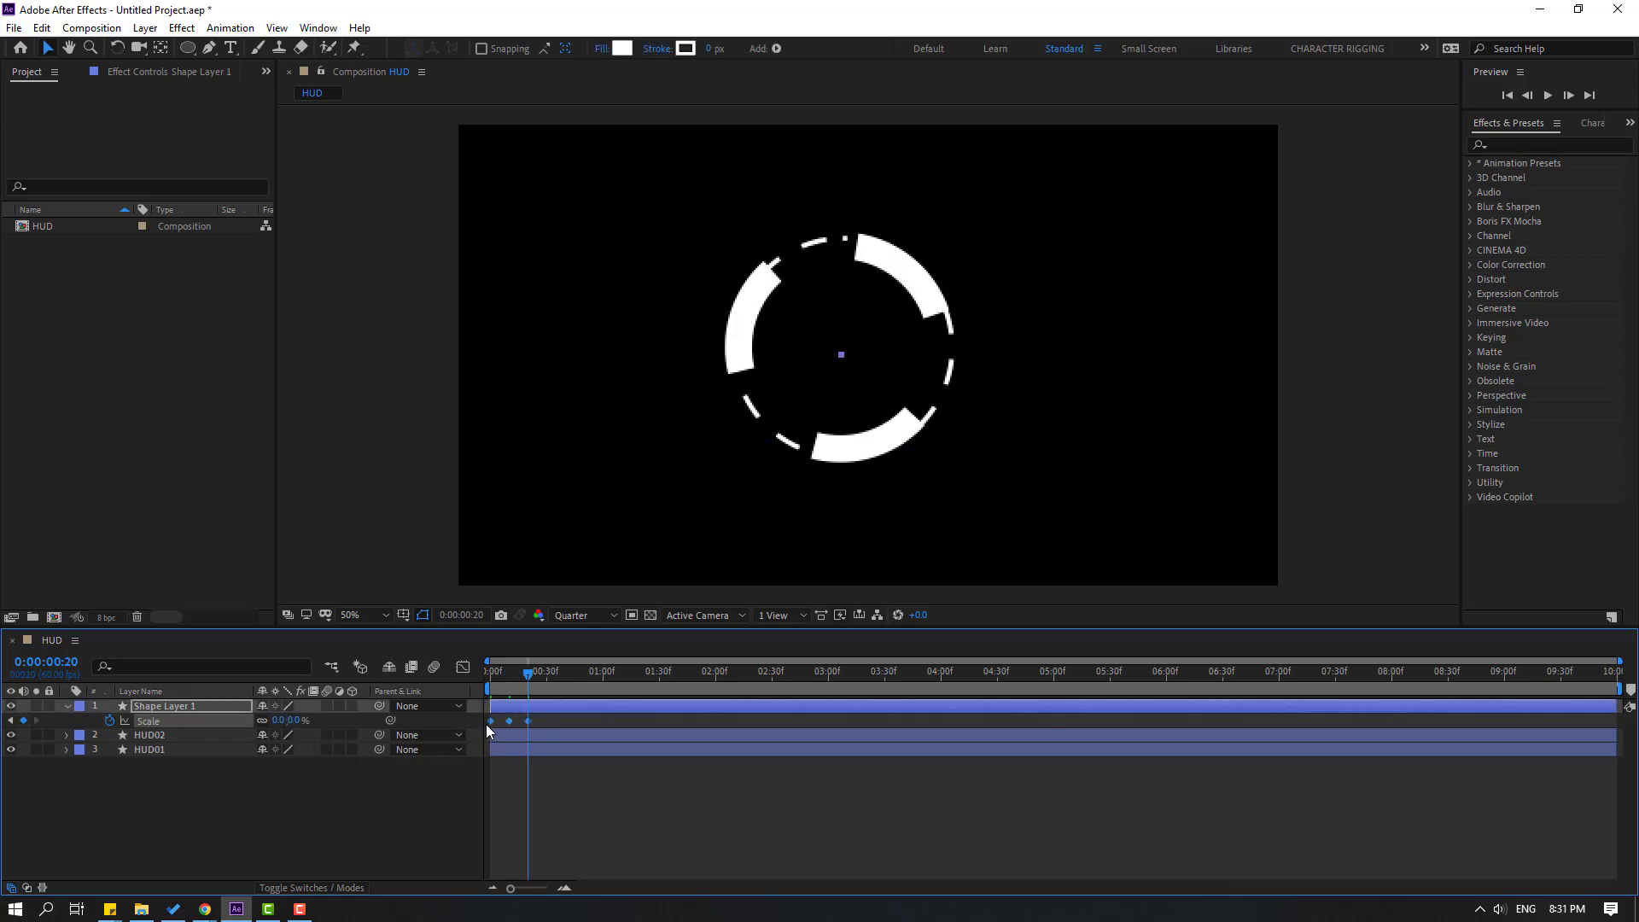
right_click(490, 722)
mouse_move(597, 709)
click(751, 765)
key(space)
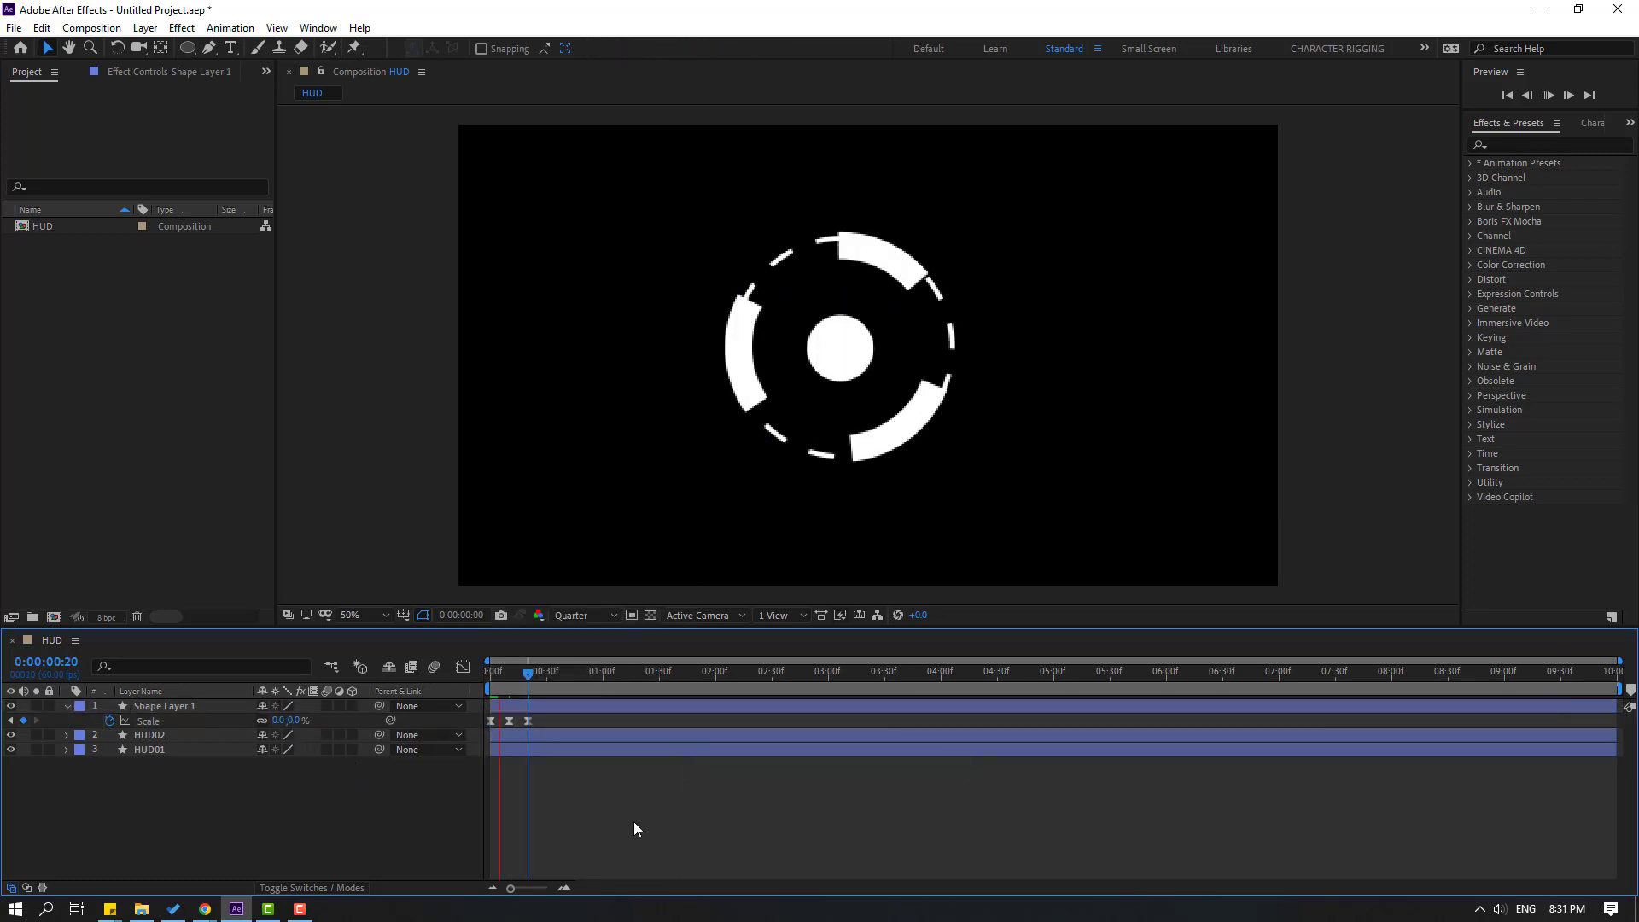
key(space)
drag(553, 730, 594, 724)
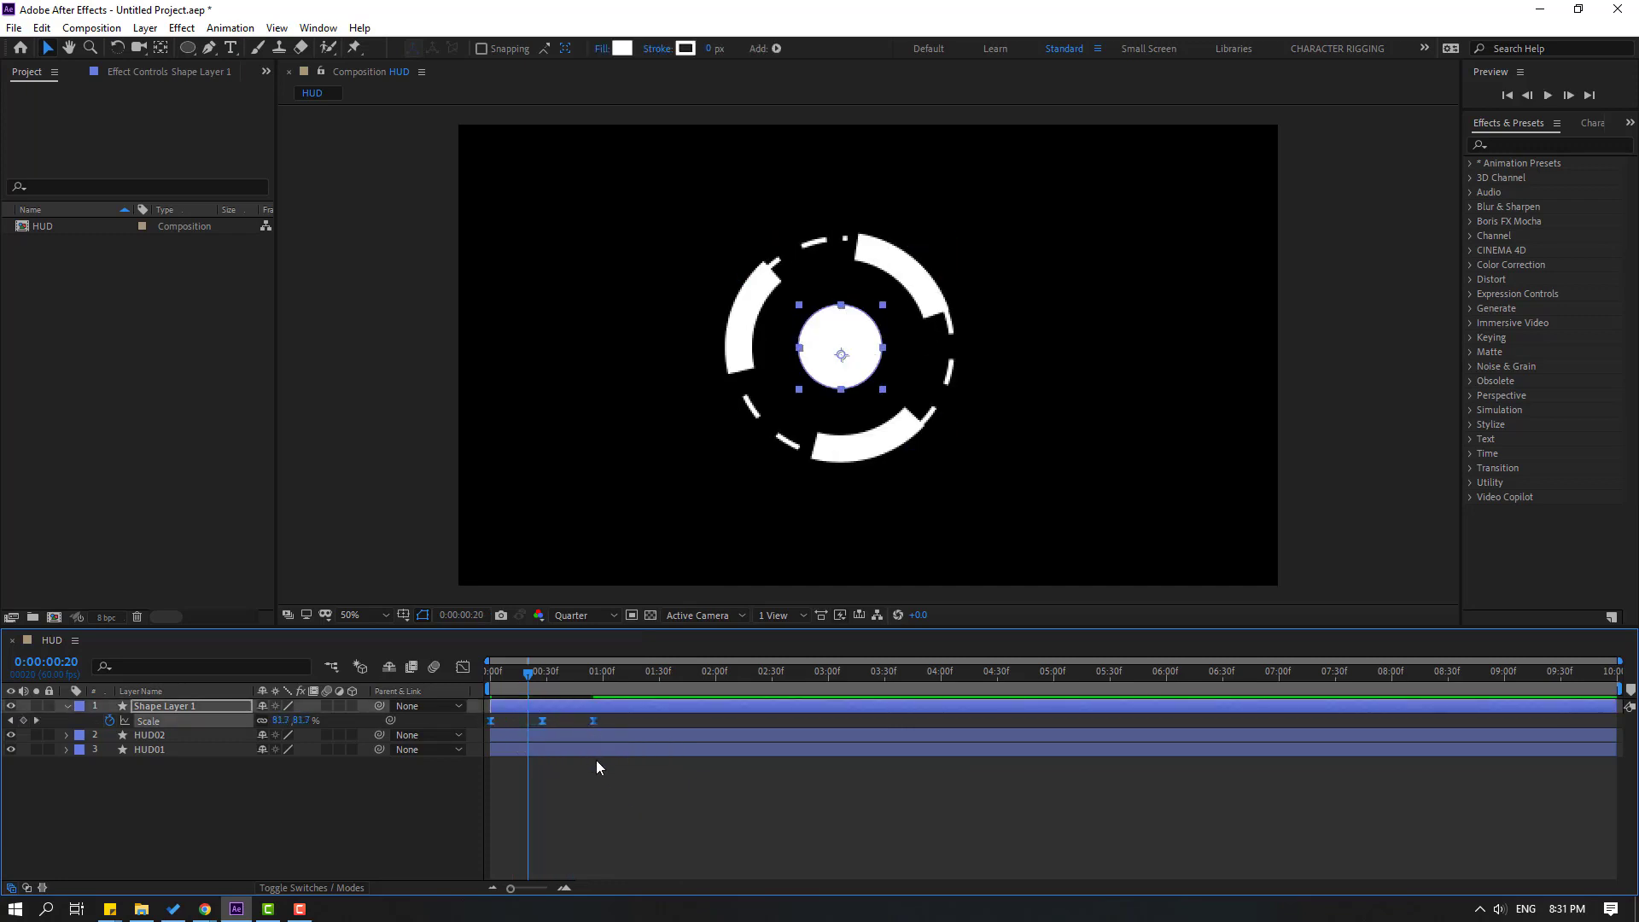
Spread the later Scale keyframes further apart and preview the slower pop.
key(space)
scroll(676, 465, down, 2)
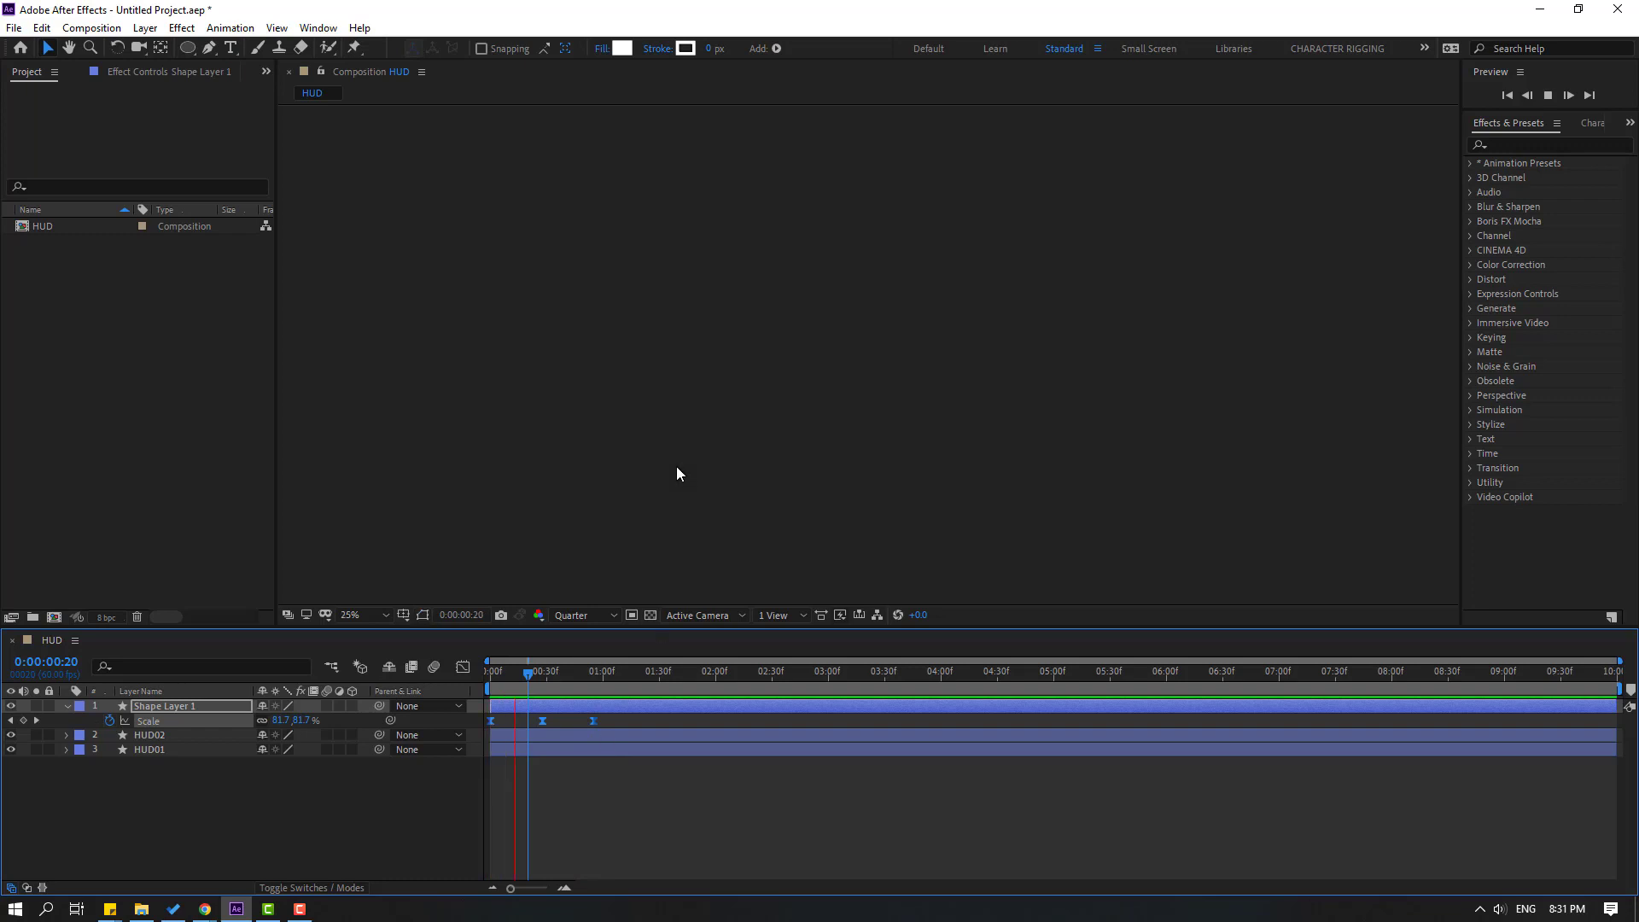
scroll(676, 466, up, 2)
key(space)
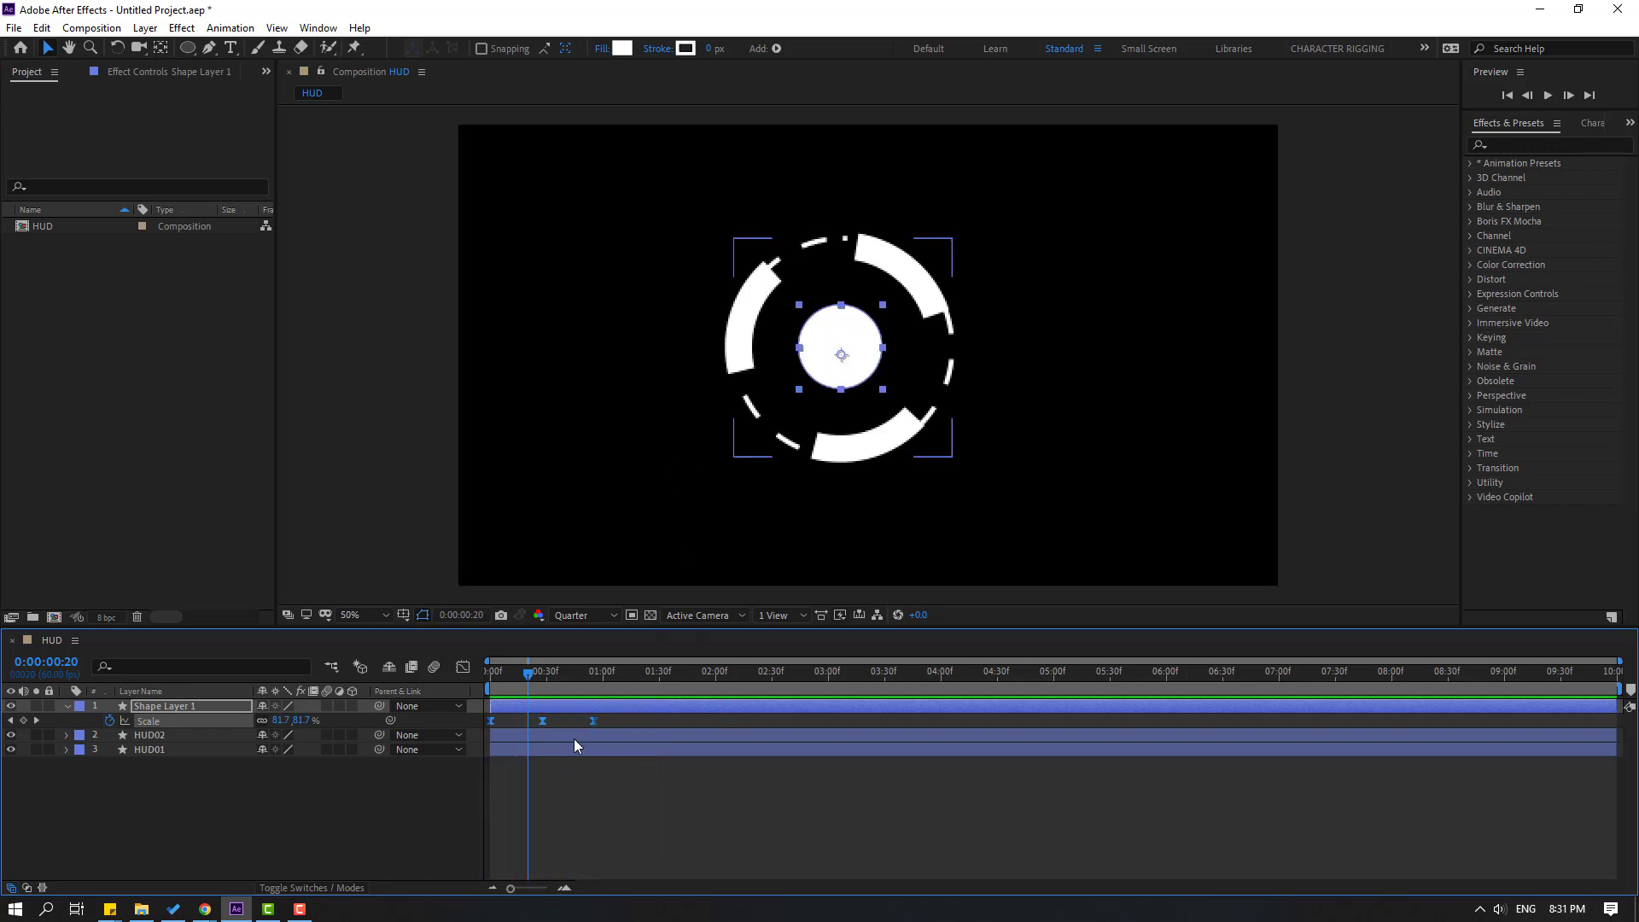
drag(591, 722, 676, 729)
key(space)
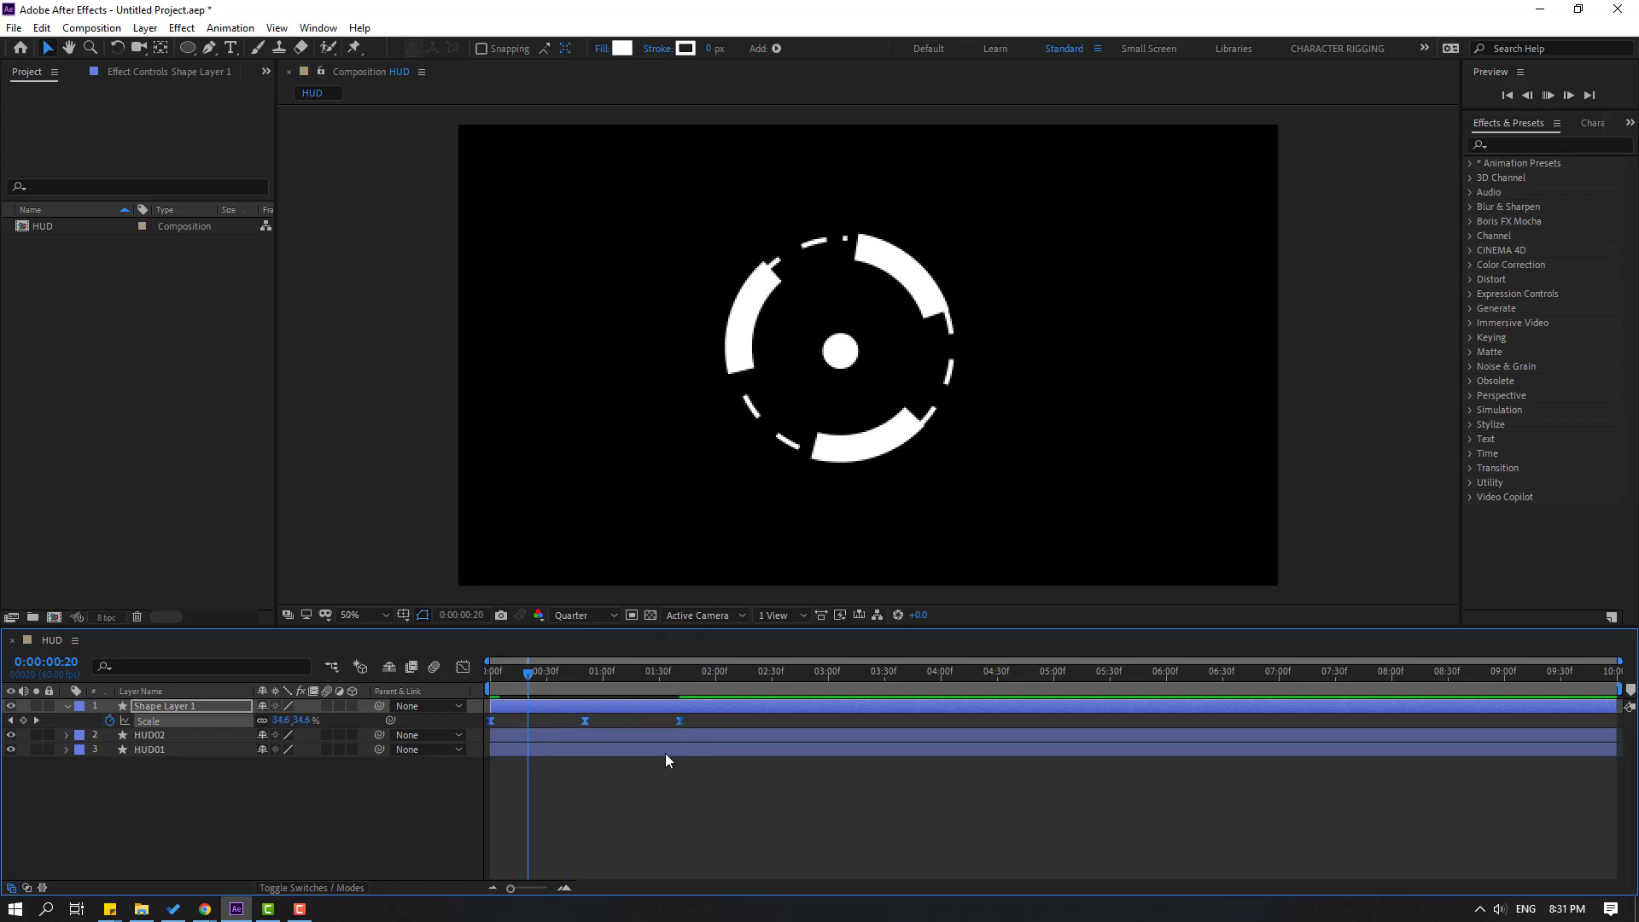
Pull the middle keyframe's Bezier handles outward in the Graph Editor for a snappier overshoot.
click(463, 667)
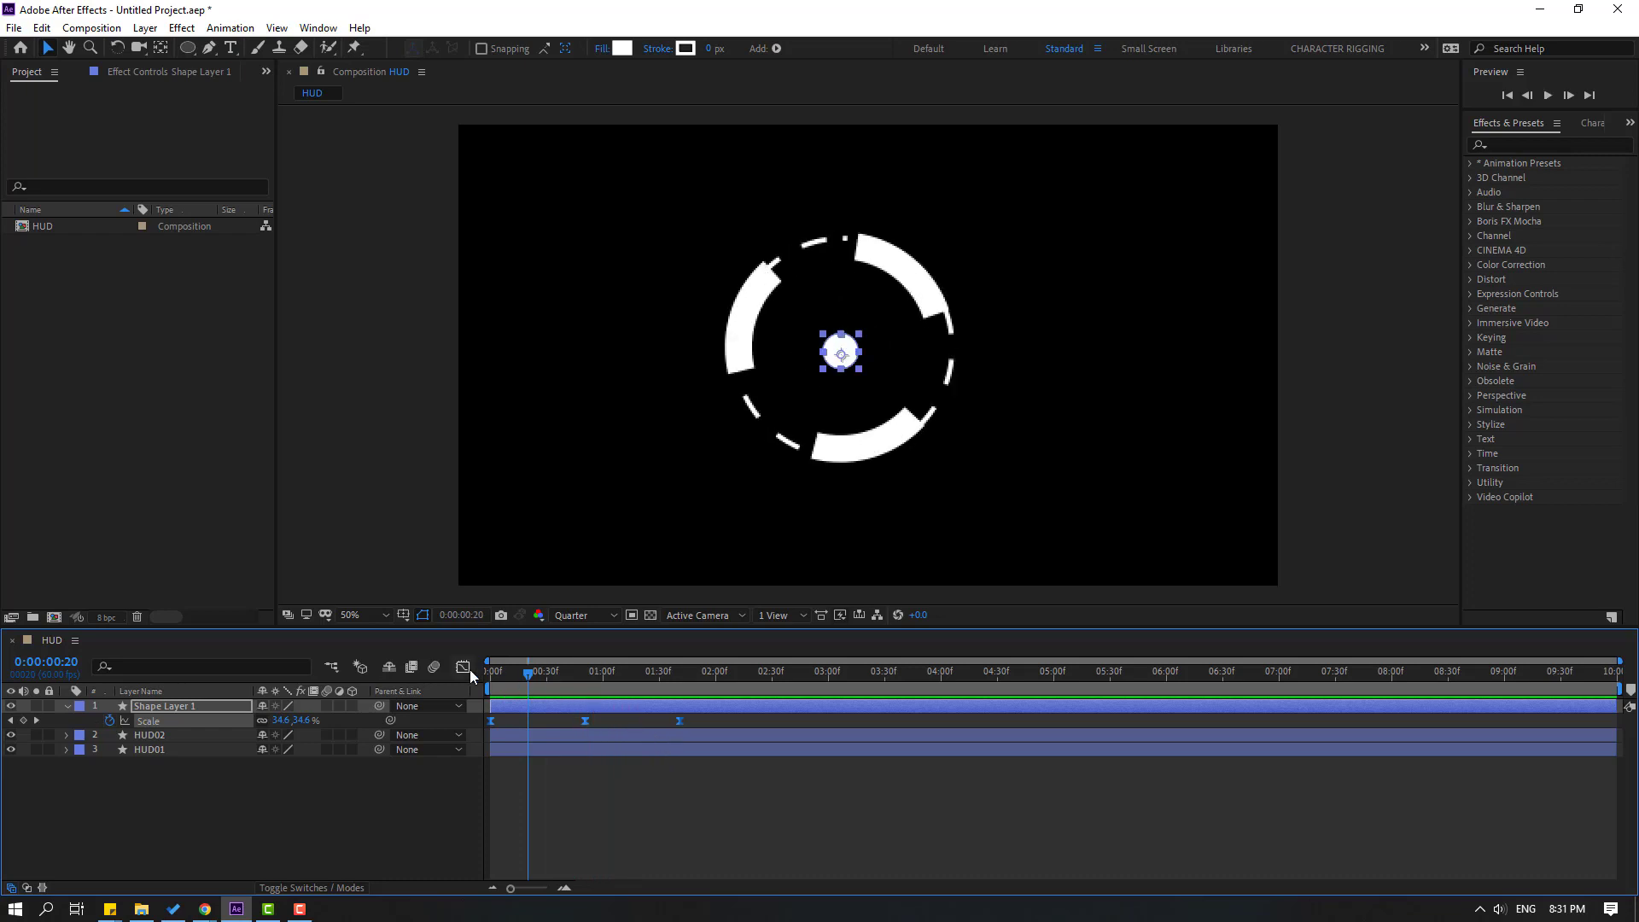
drag(569, 776, 631, 794)
key(space)
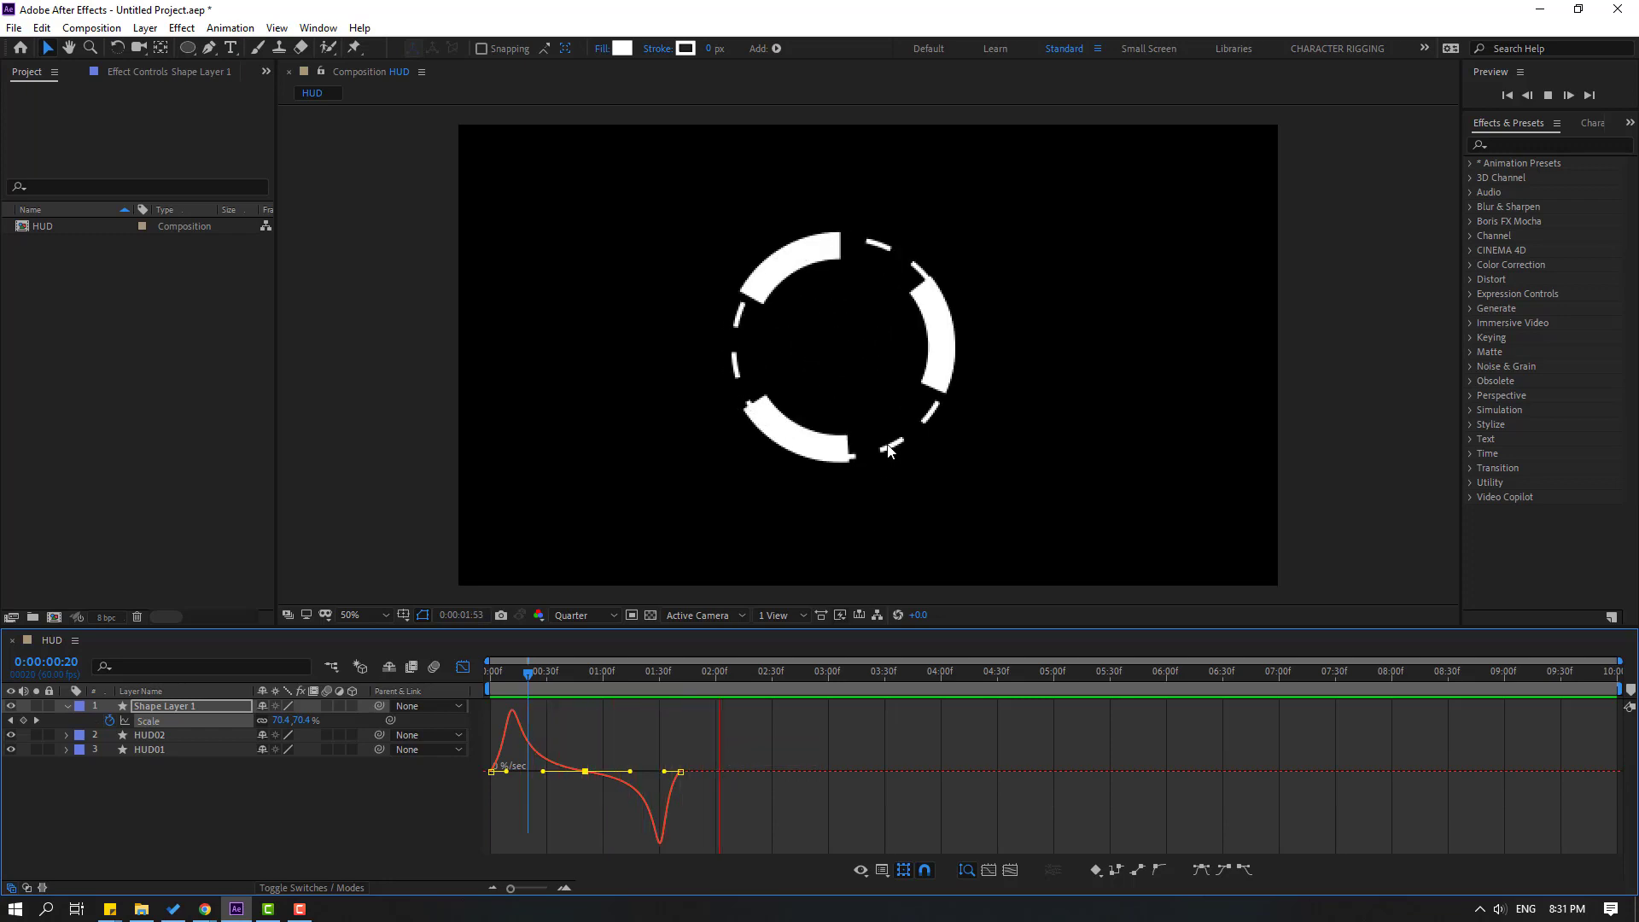
key(space)
click(463, 666)
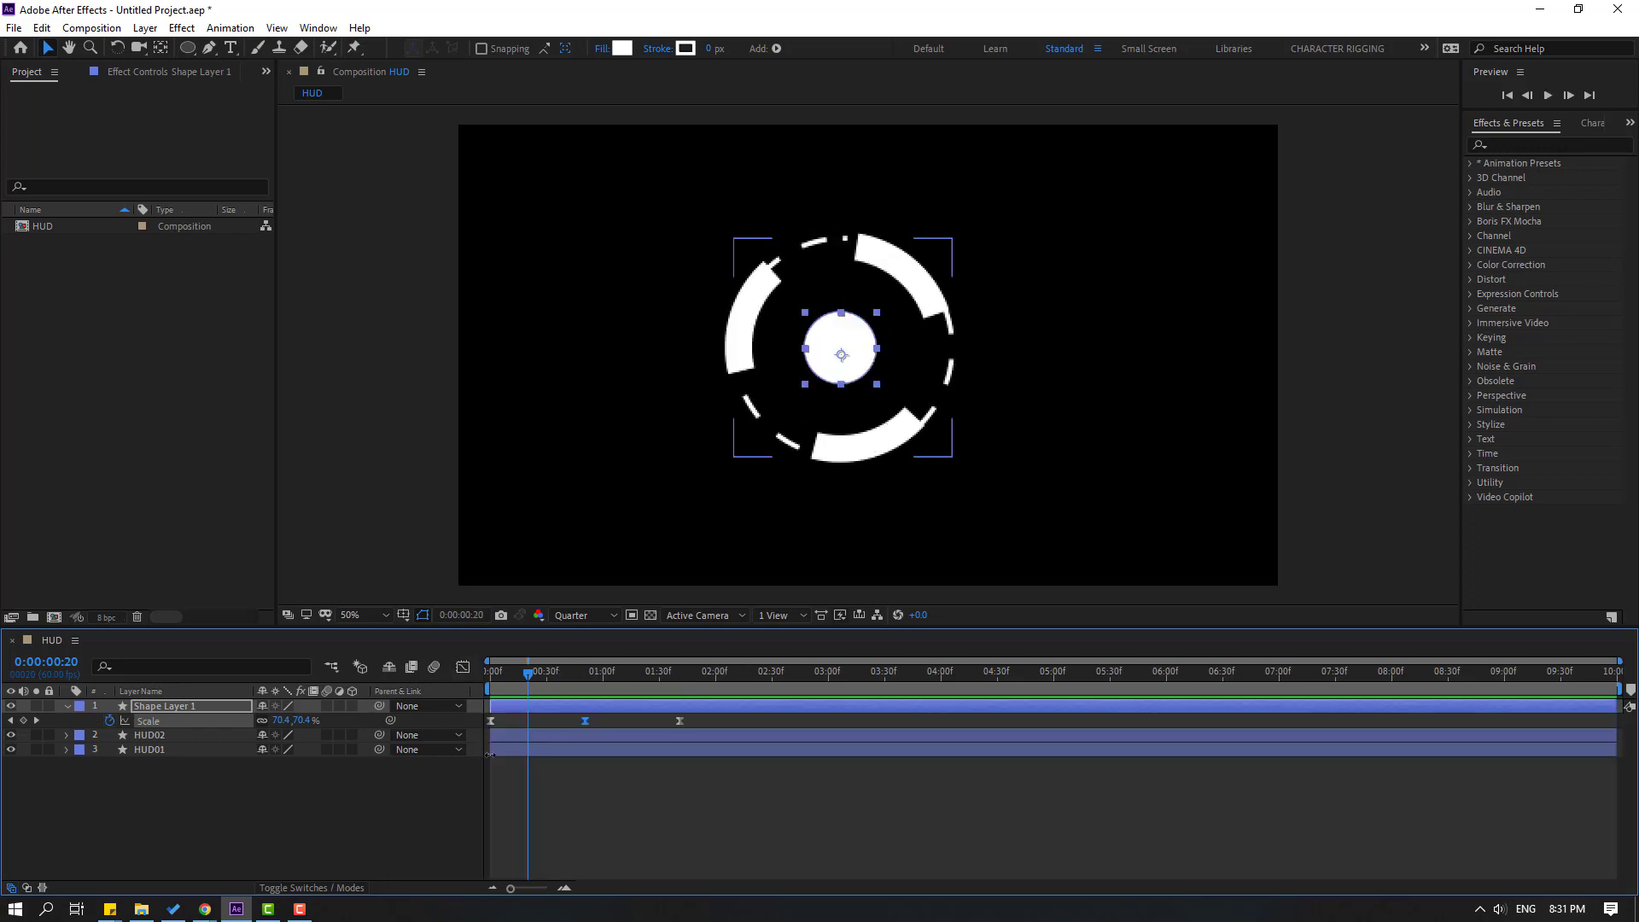
click(197, 813)
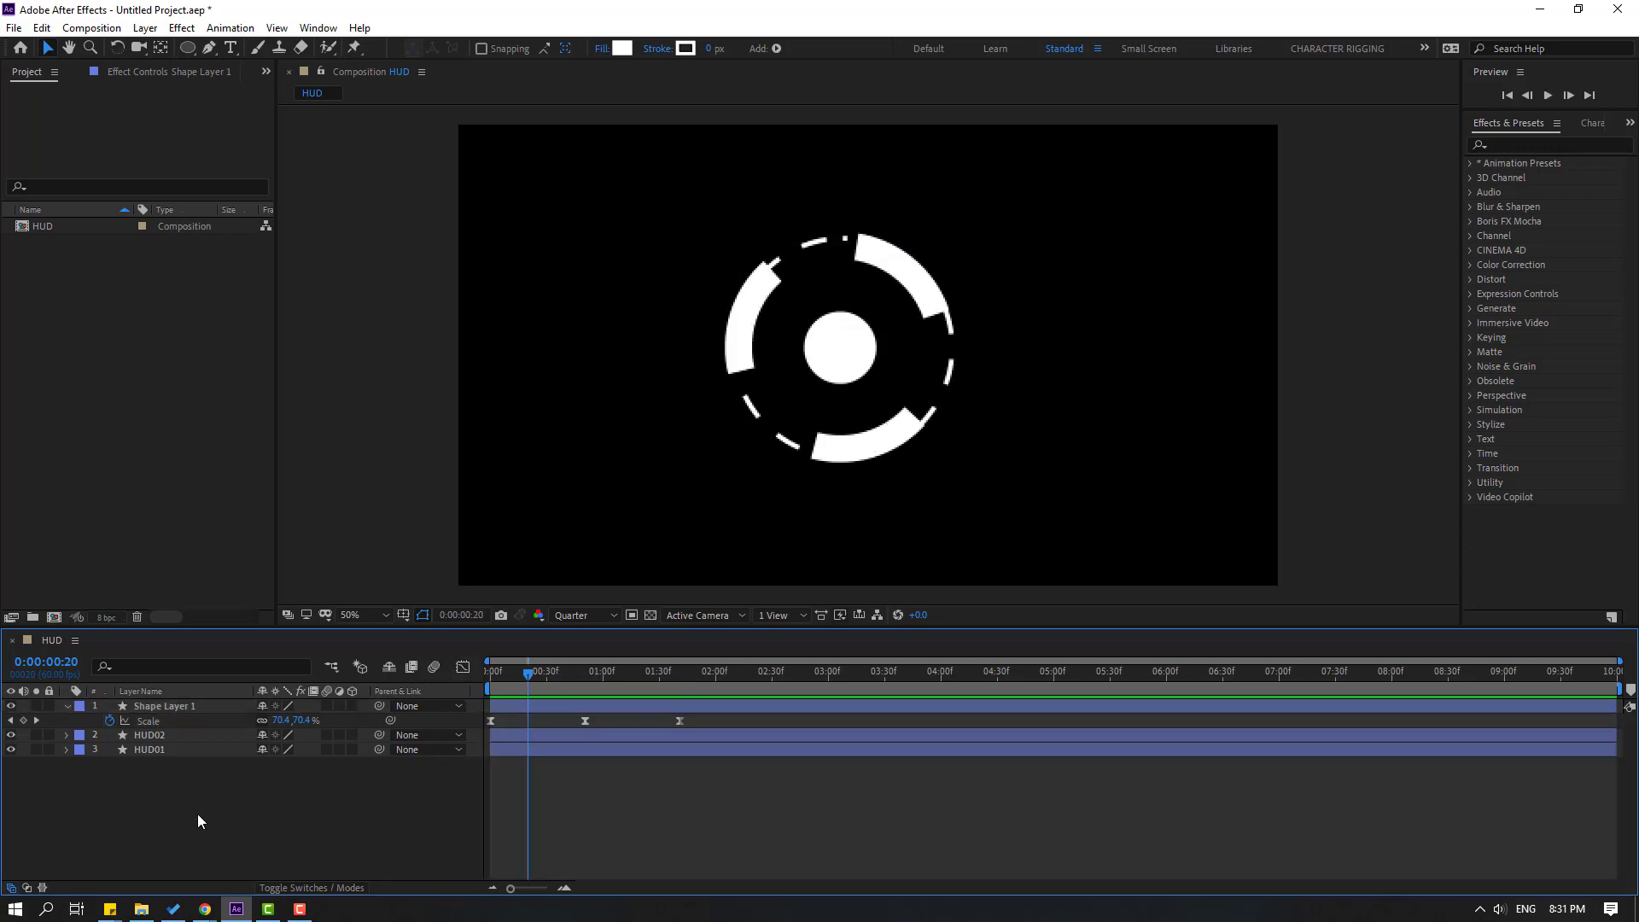
Add a loopOutDuration(type = "cycle", duration = 0) expression to Scale and preview the looping pop.
alt+click(111, 721)
click(321, 735)
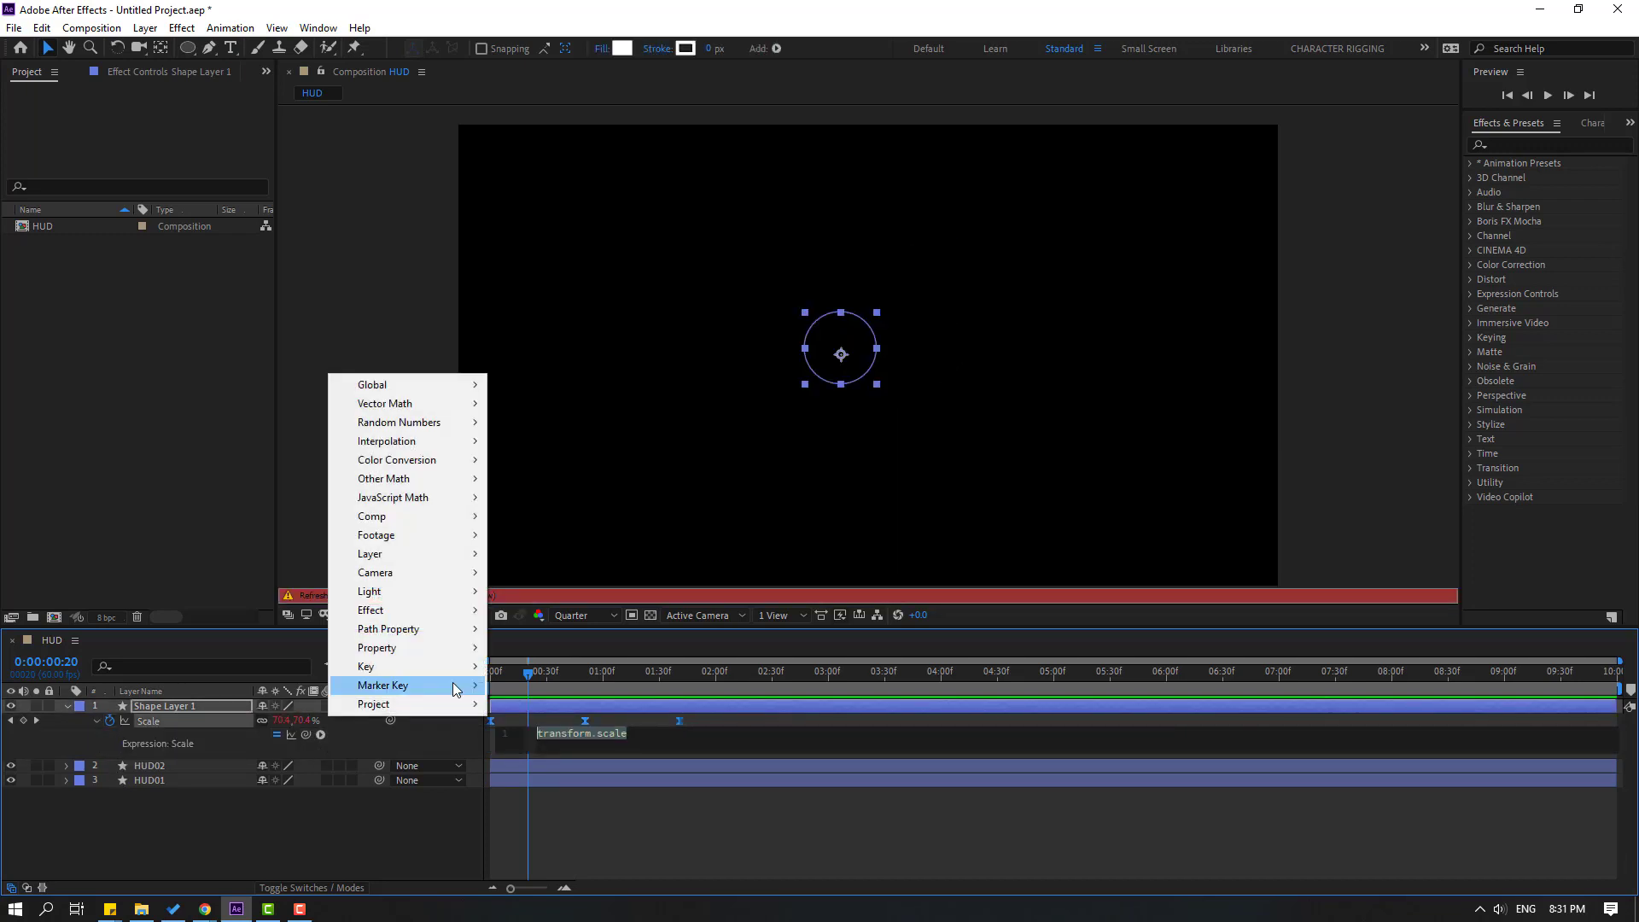
mouse_move(443, 649)
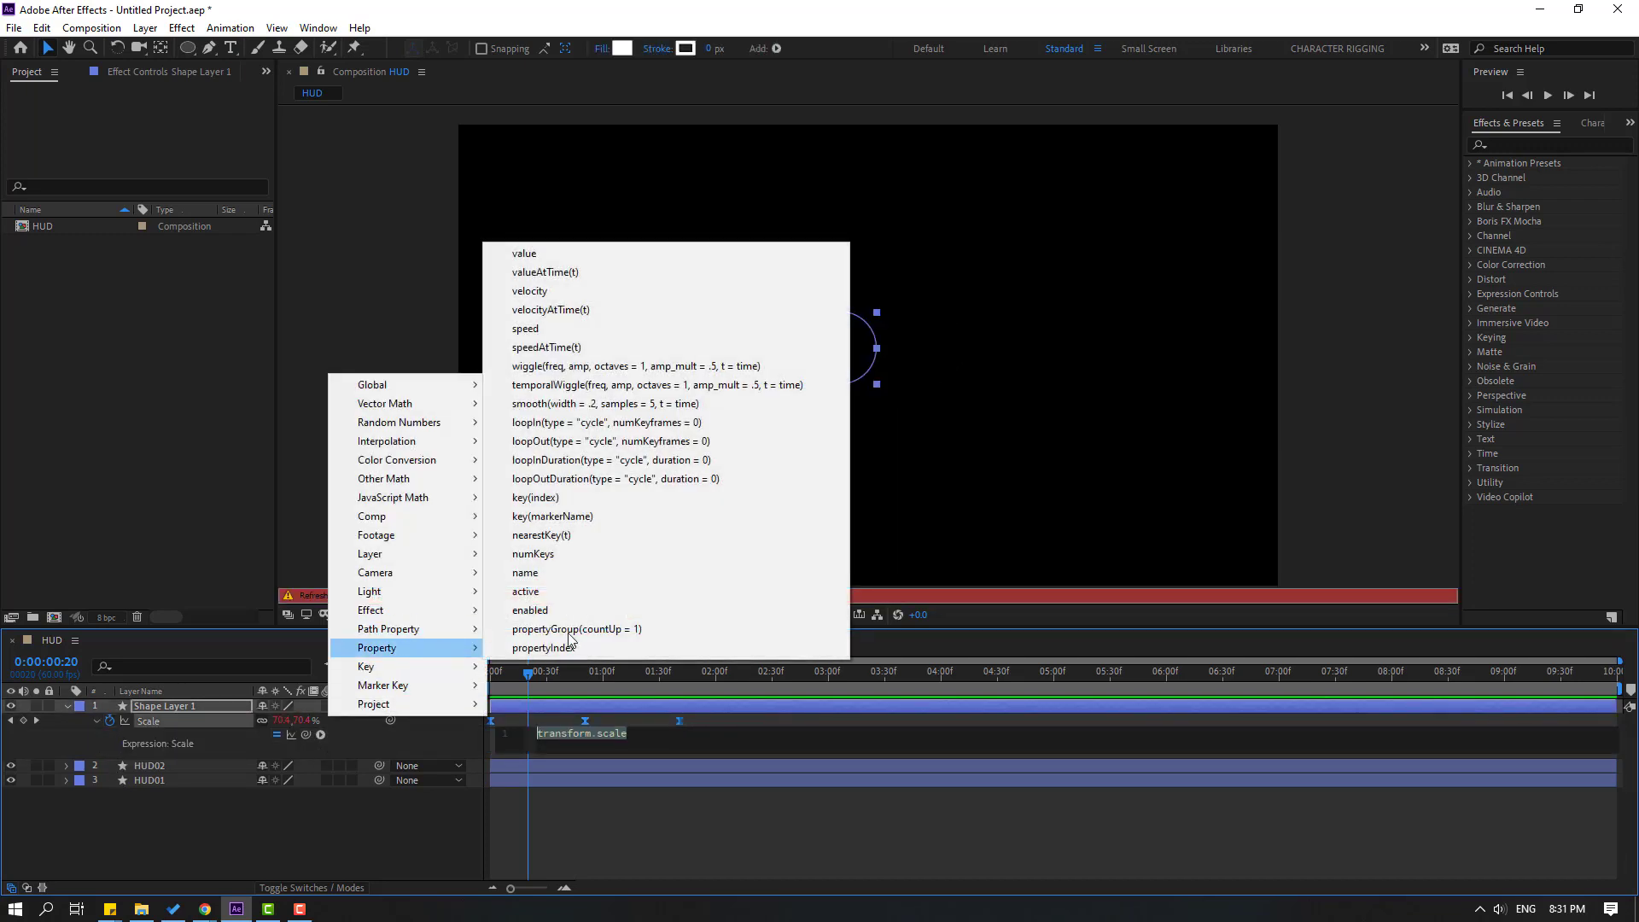
click(674, 477)
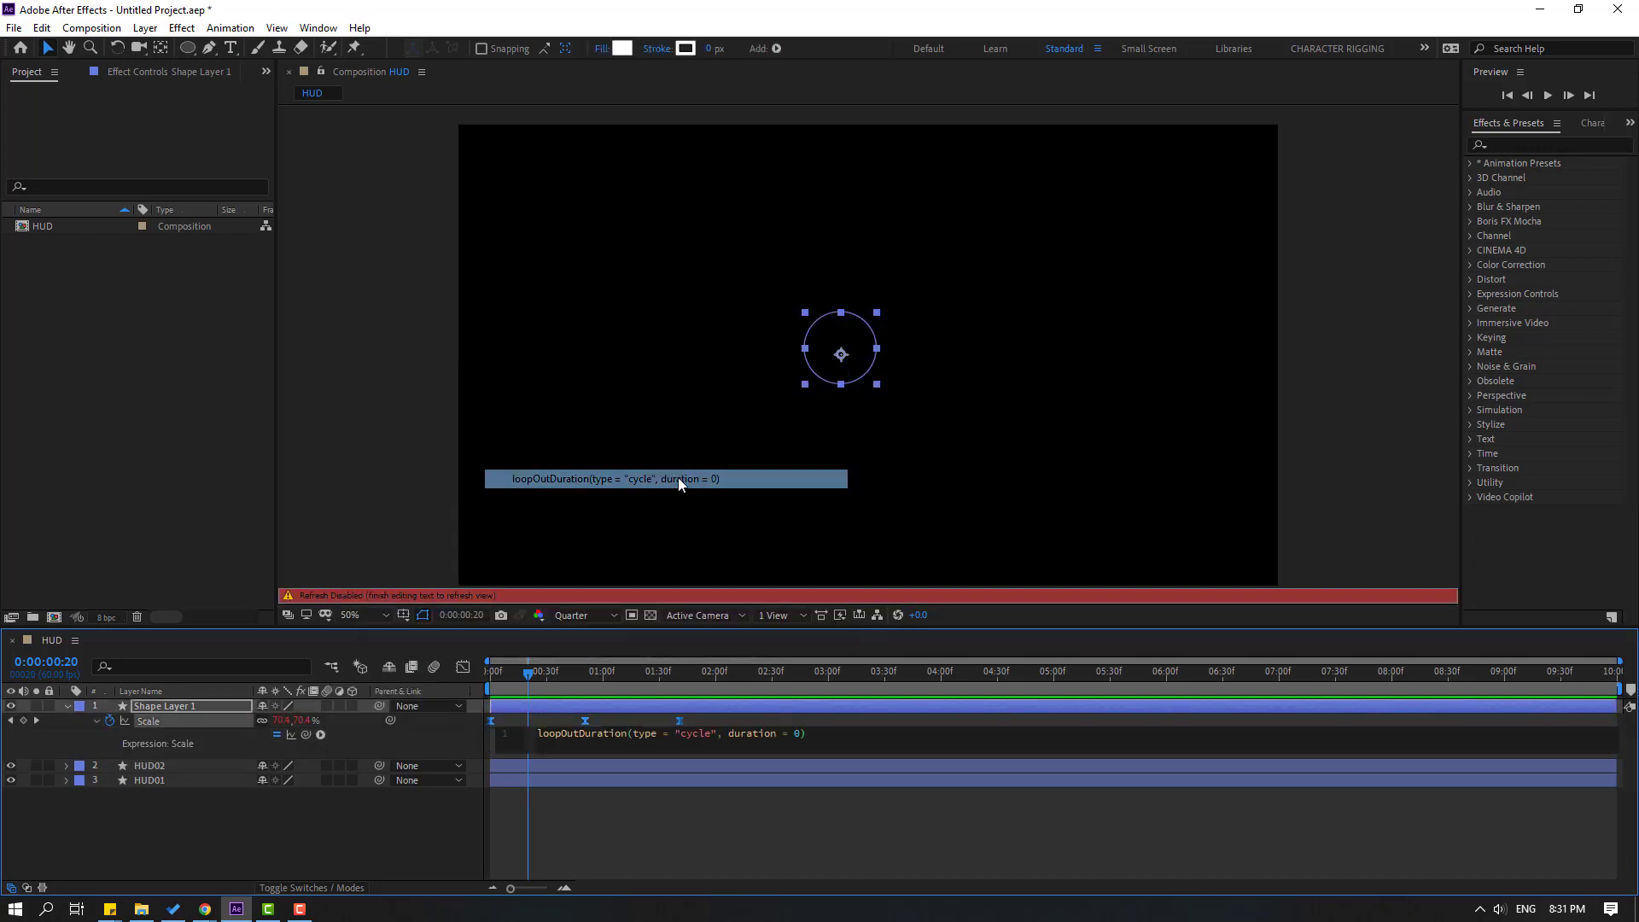
click(825, 829)
key(space)
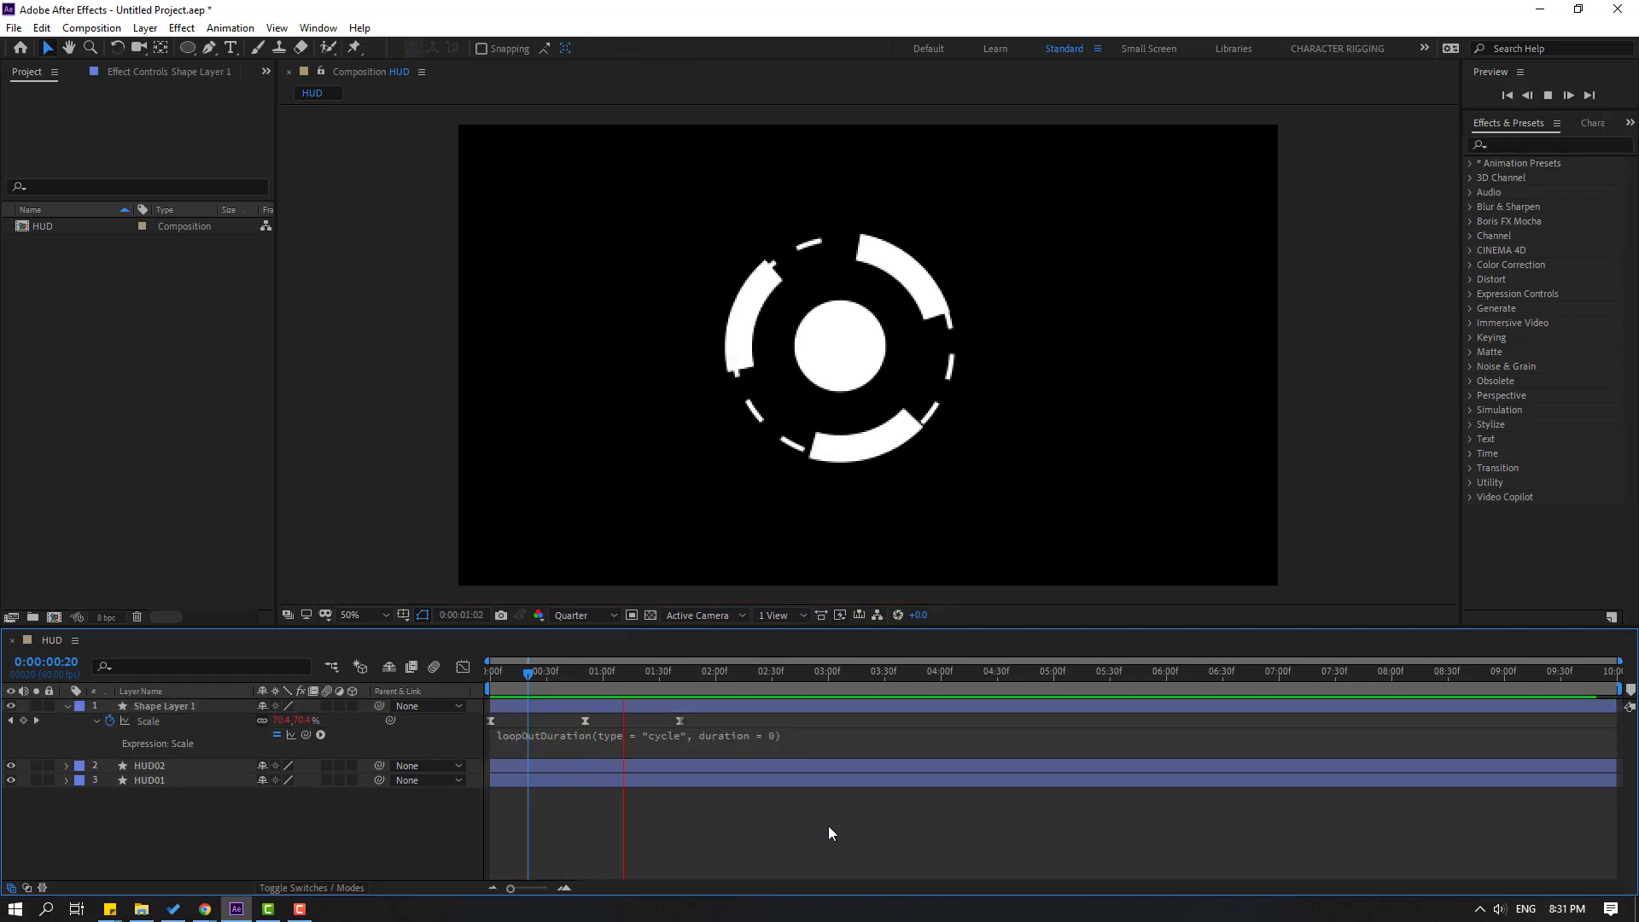
key(comma)
key(comma)
key(comma)
key(comma)
key(comma)
key(comma)
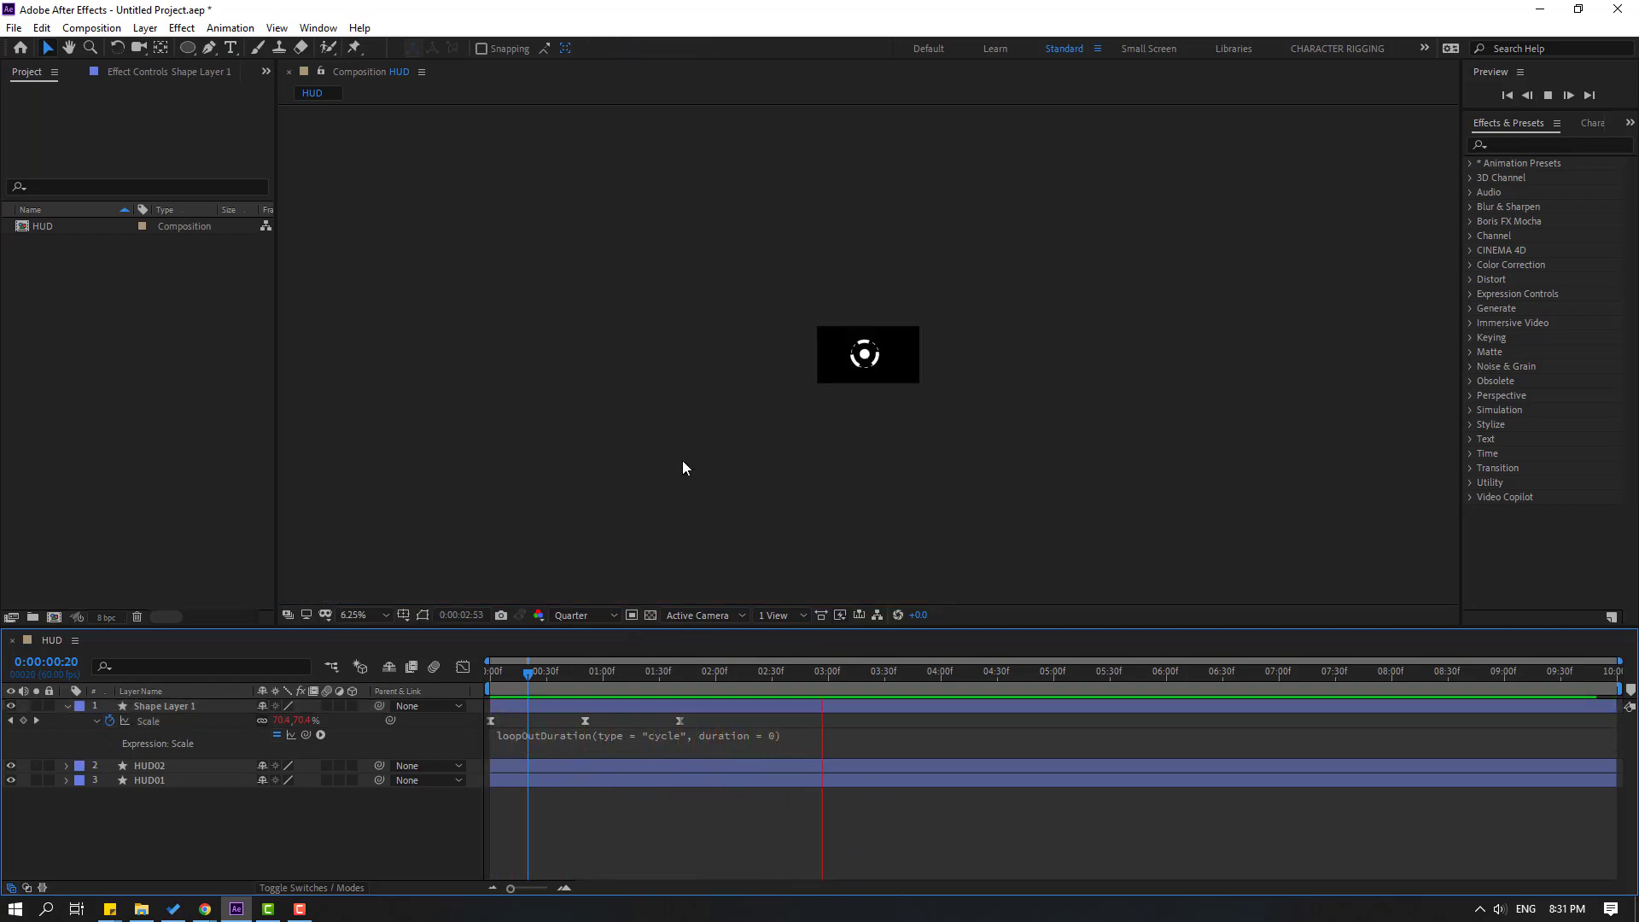
key(period)
key(period)
key(period)
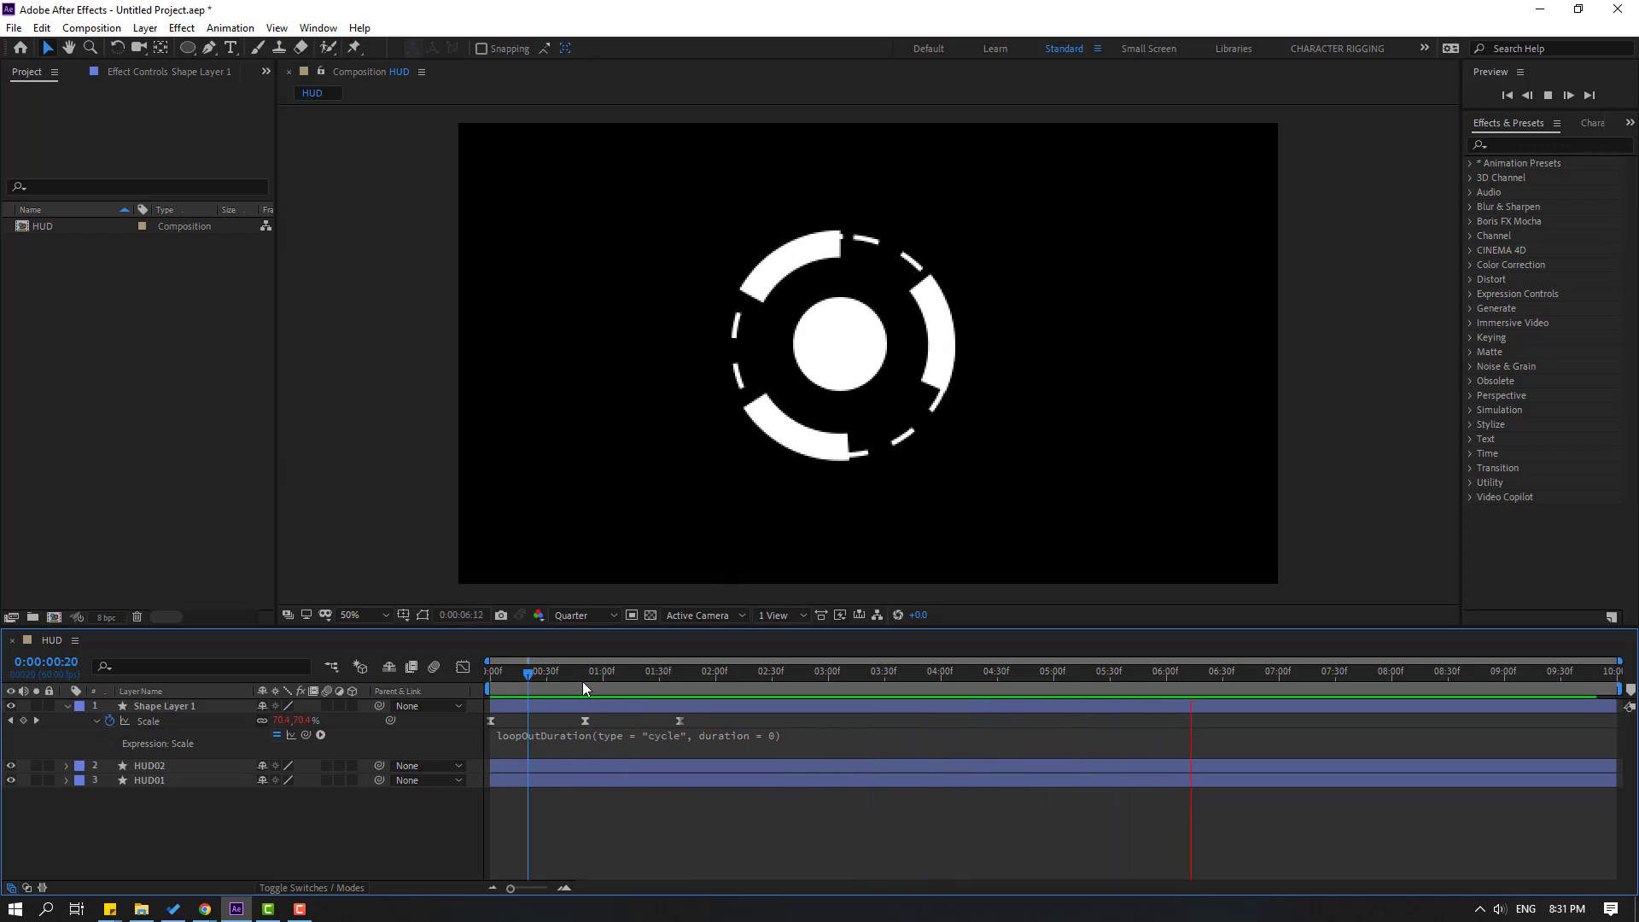
Stop the preview and apply the Gradient Ramp effect to the HUD01 layer.
click(582, 681)
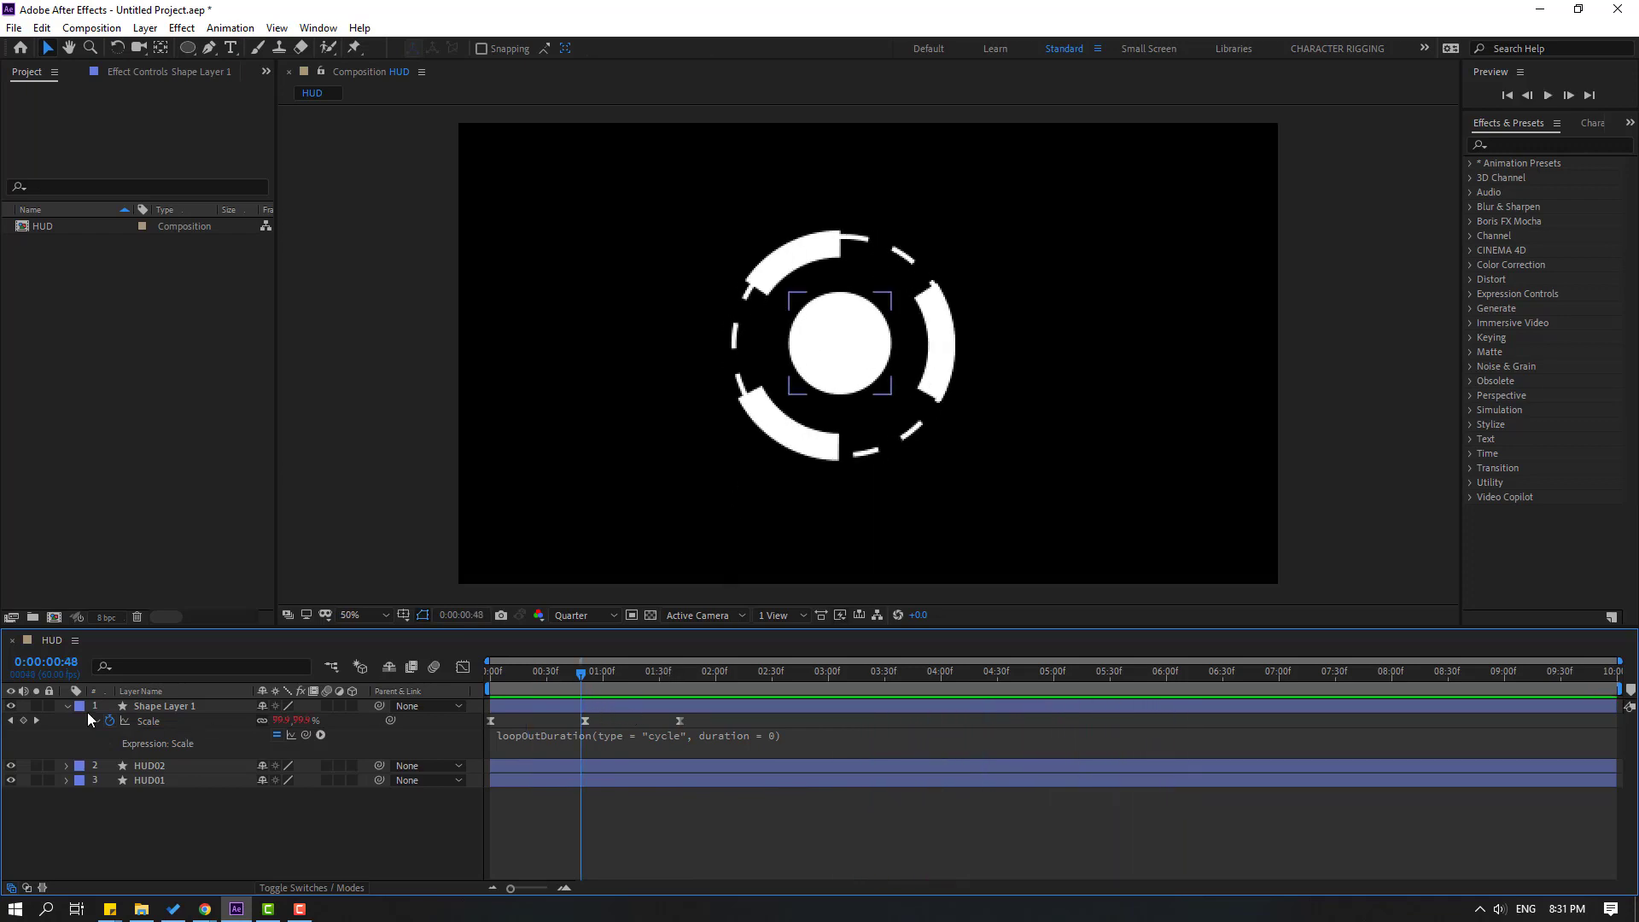
key(u)
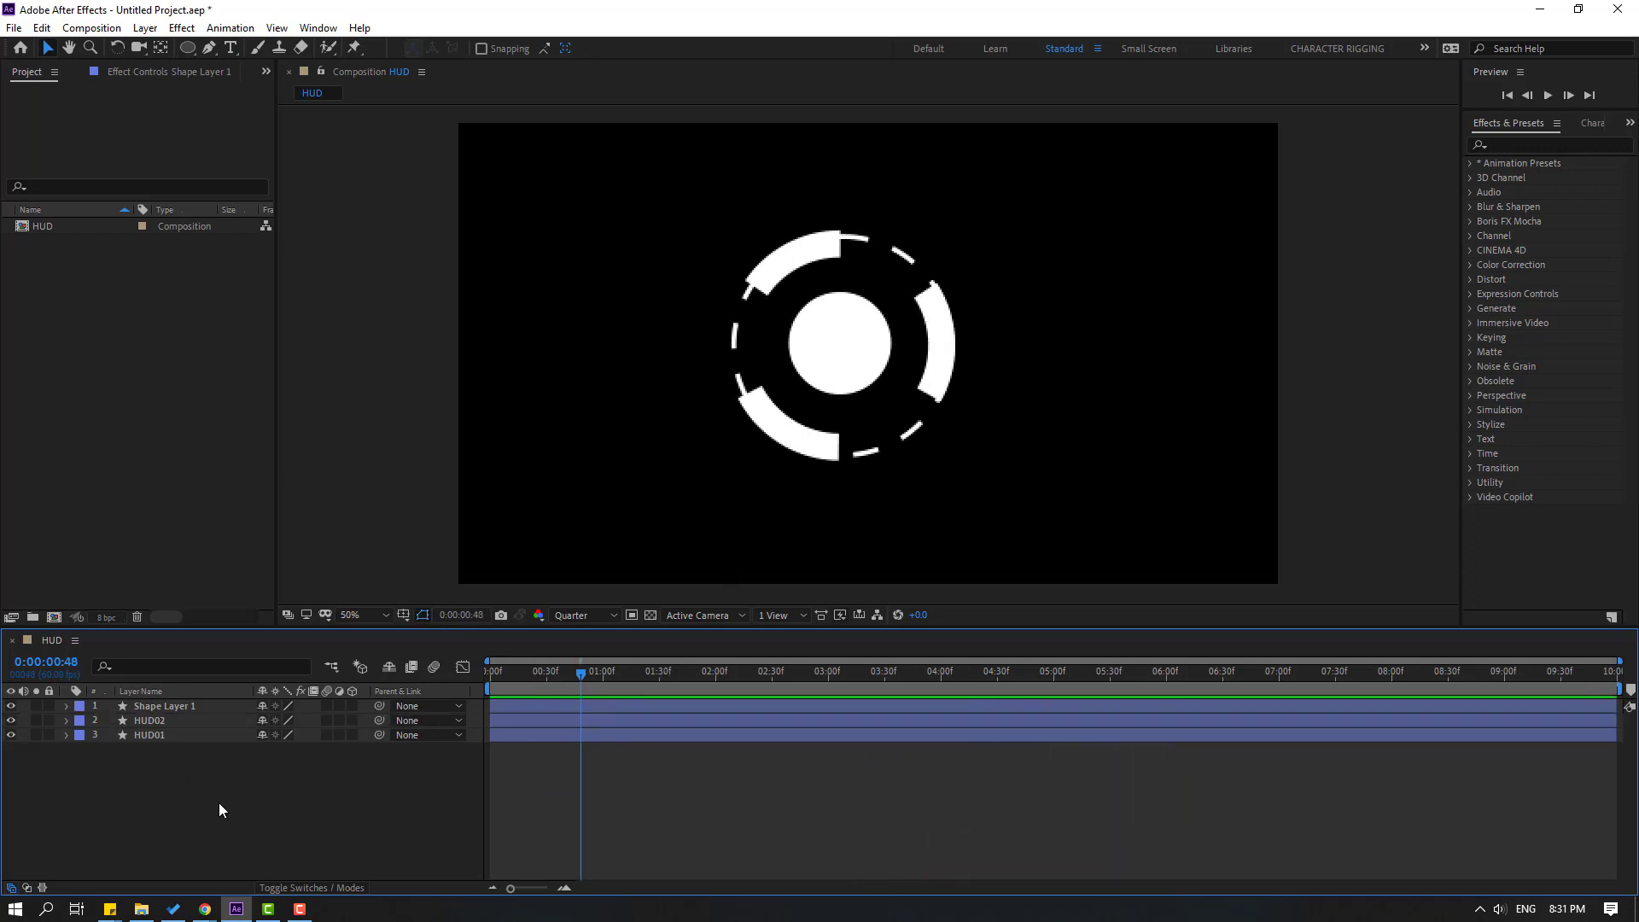
click(1535, 144)
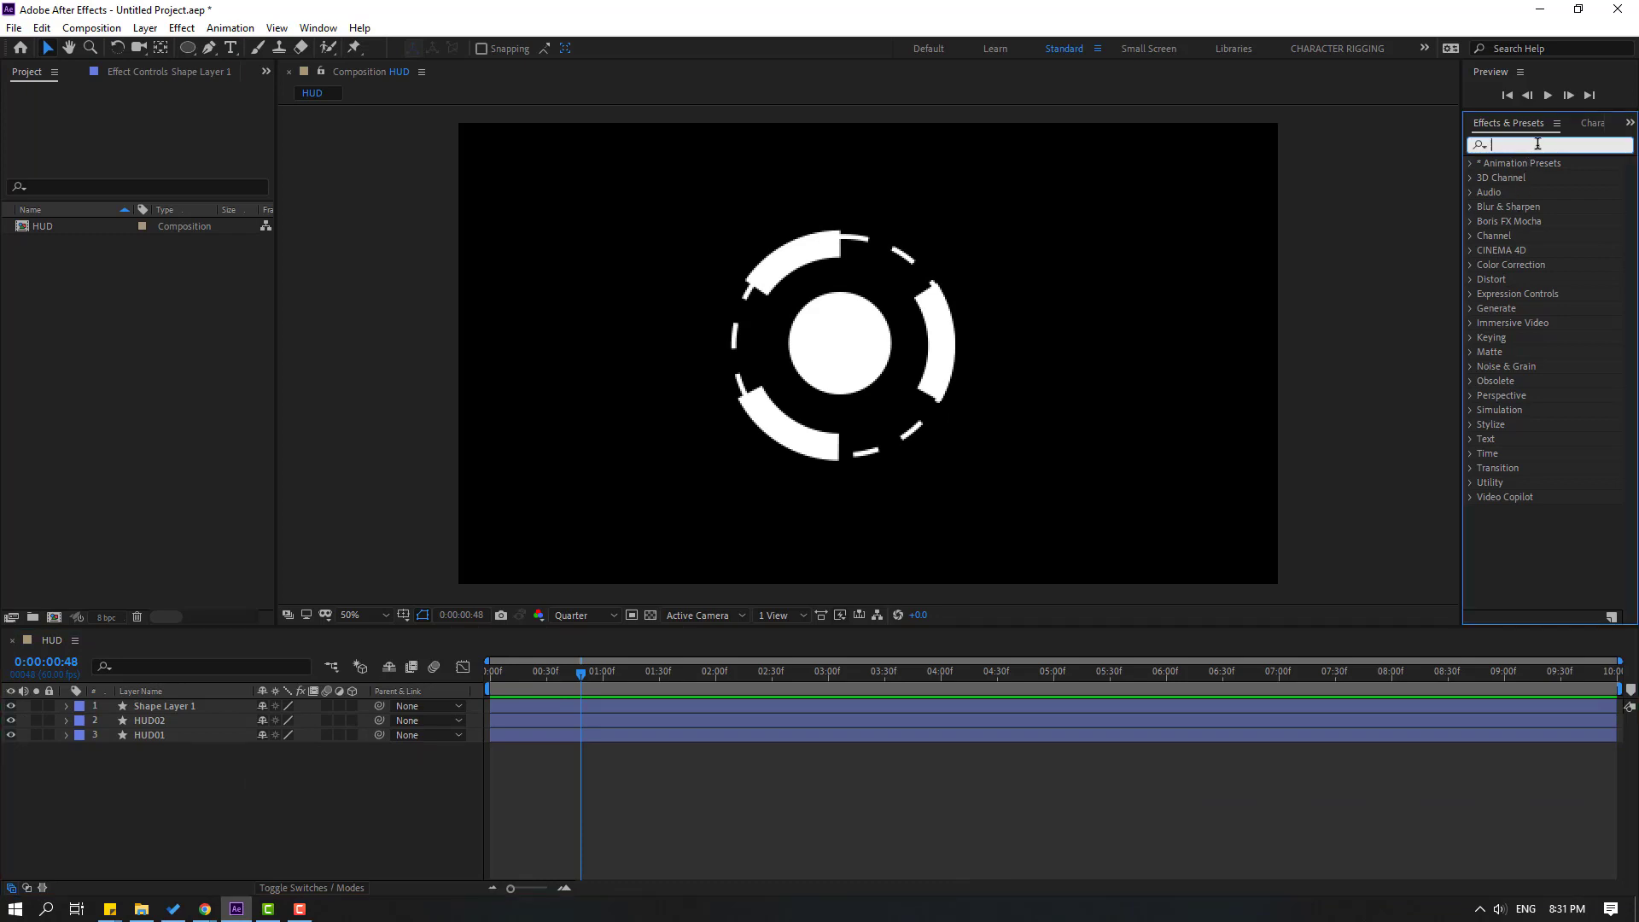
text(gradi)
click(1536, 237)
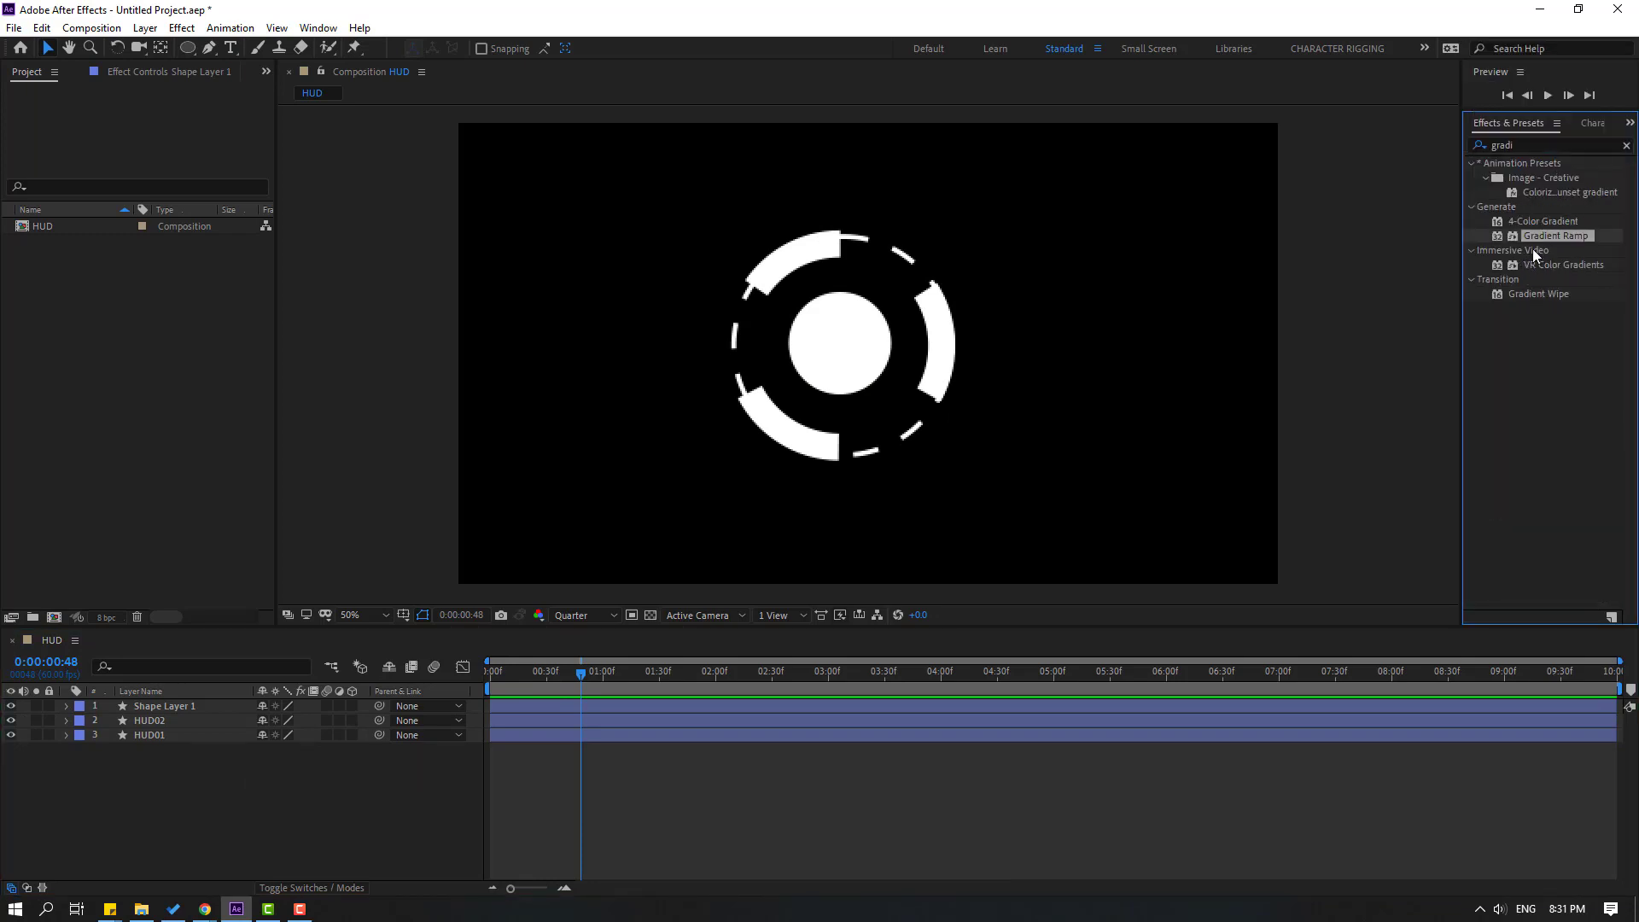
mouse_move(1534, 237)
mouse_down()
mouse_move(762, 515)
mouse_move(111, 776)
mouse_move(152, 735)
mouse_up()
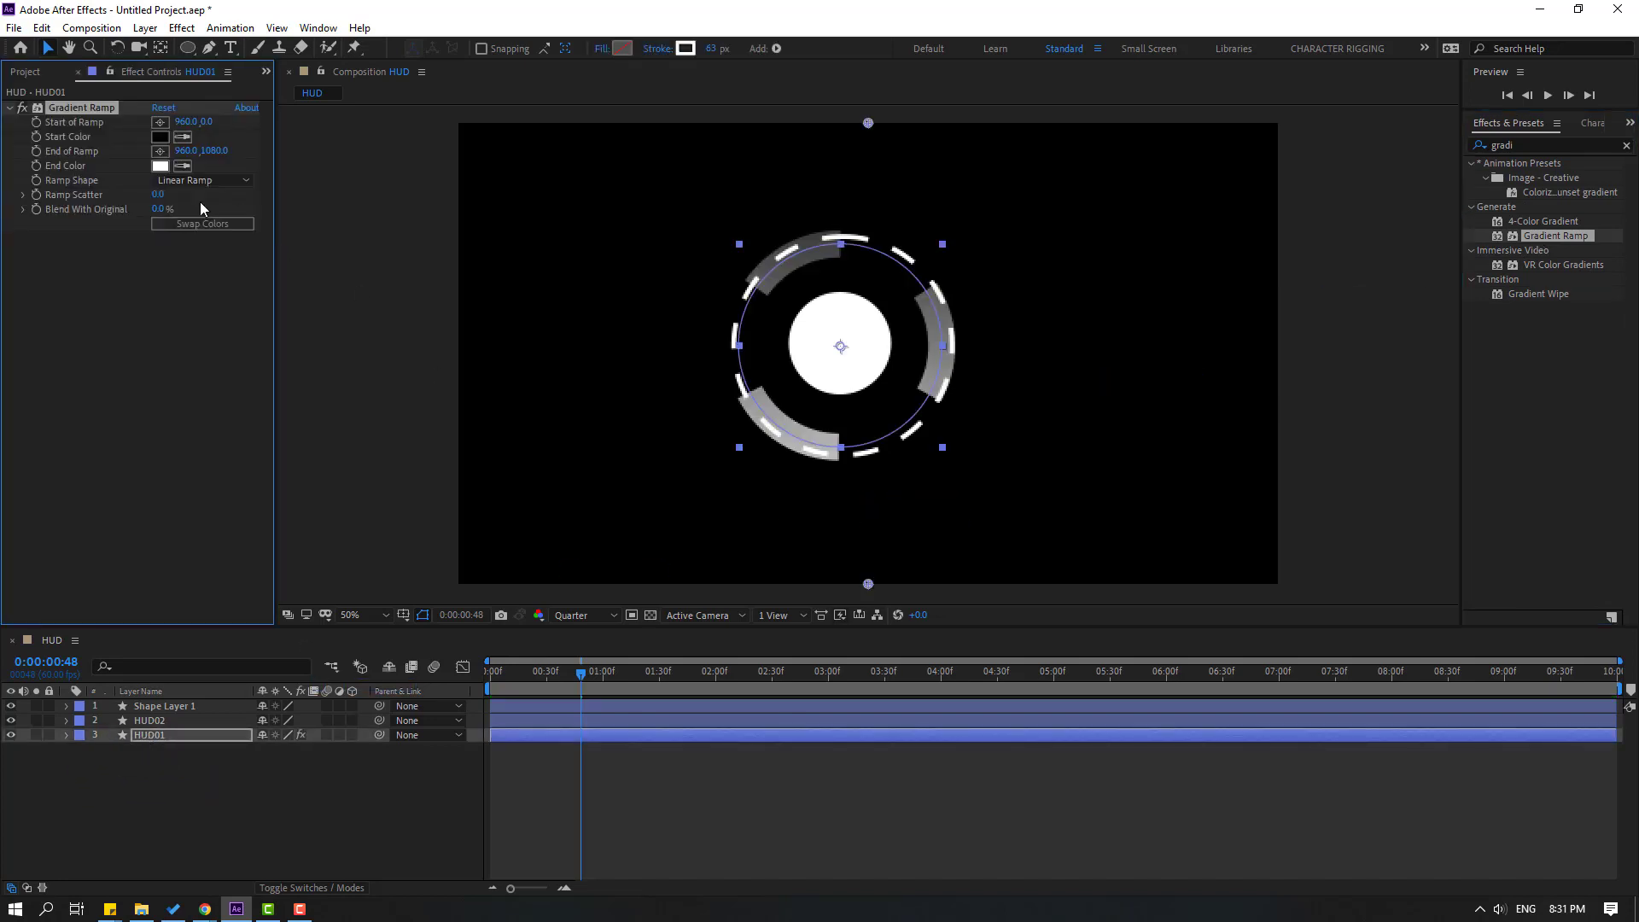
Set the Gradient Ramp End Color to dark blue 012F62.
click(160, 165)
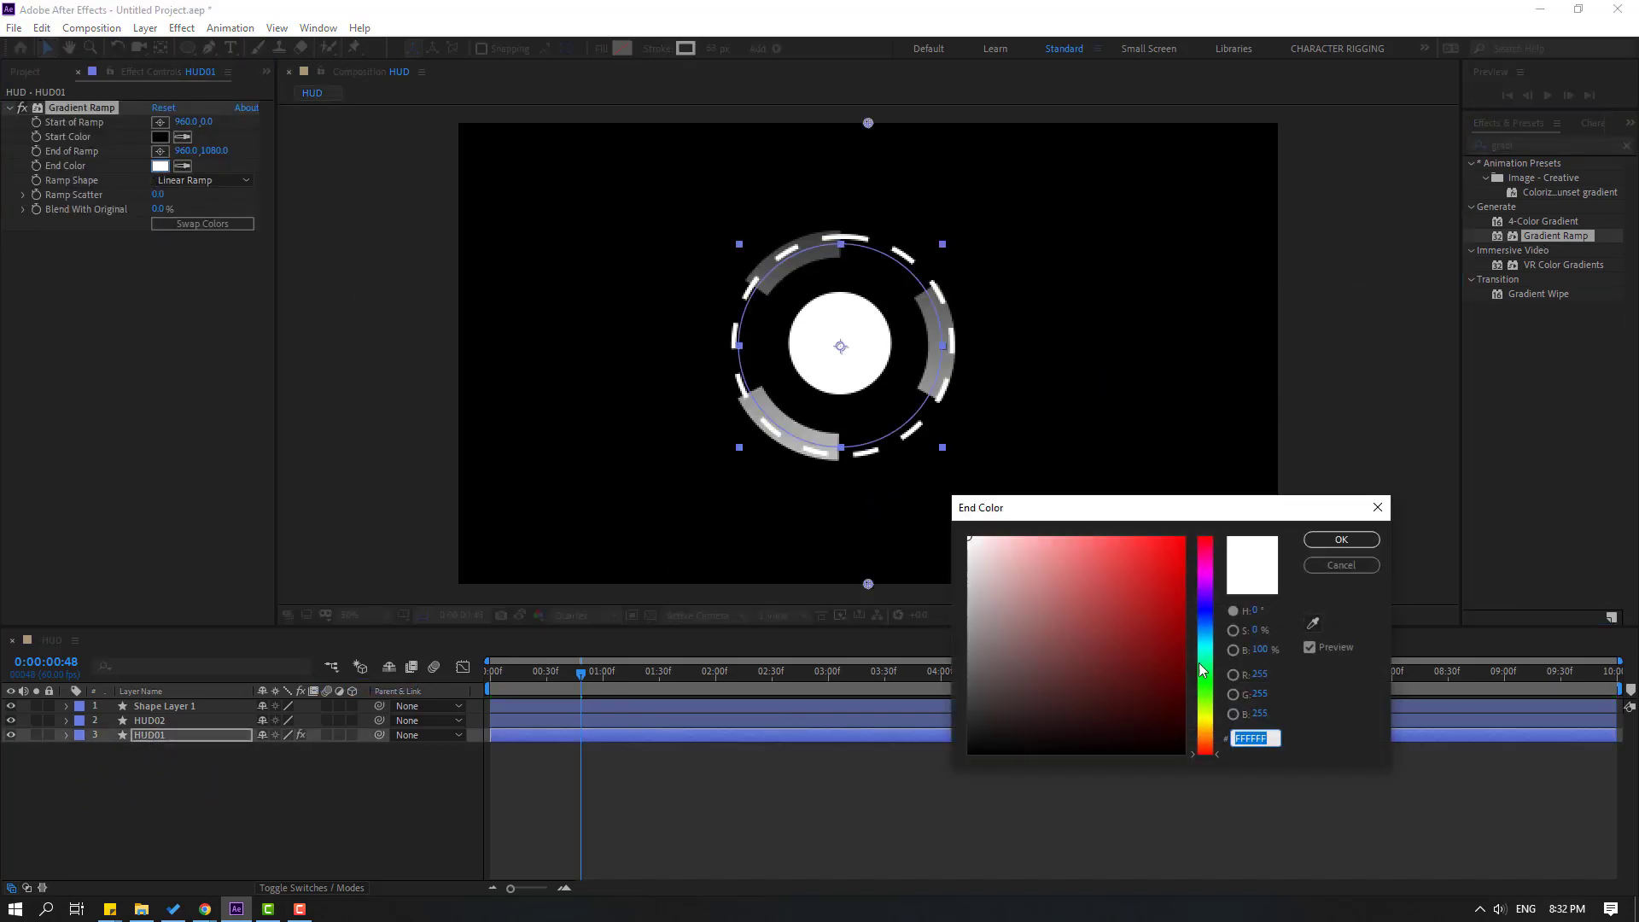
click(1204, 627)
click(1182, 670)
click(1204, 625)
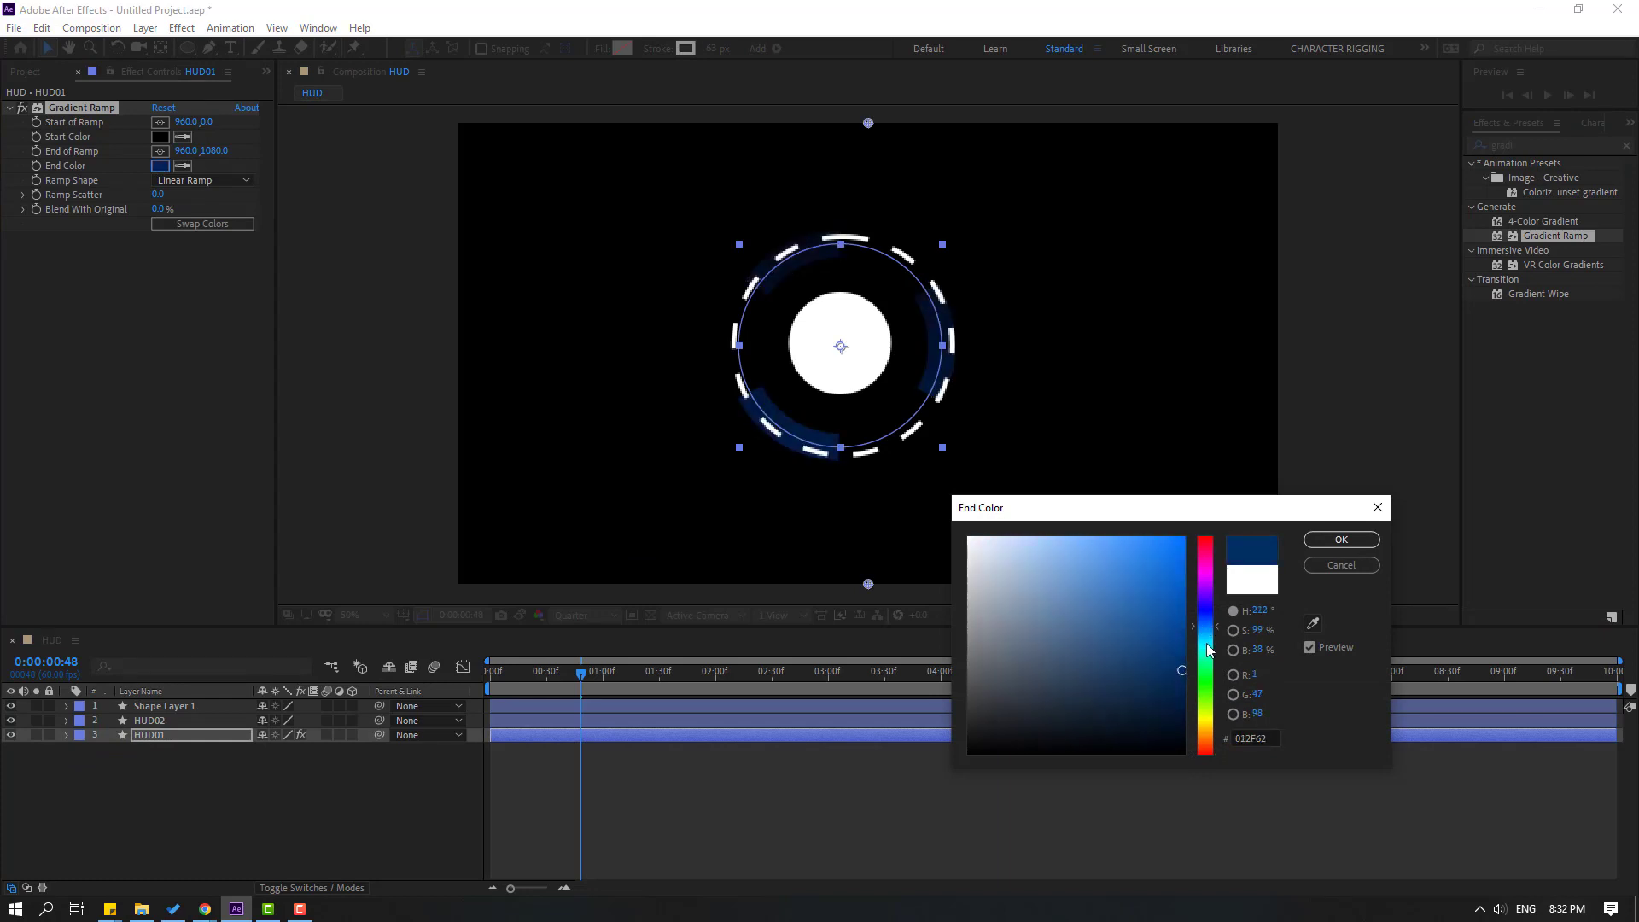
click(1341, 540)
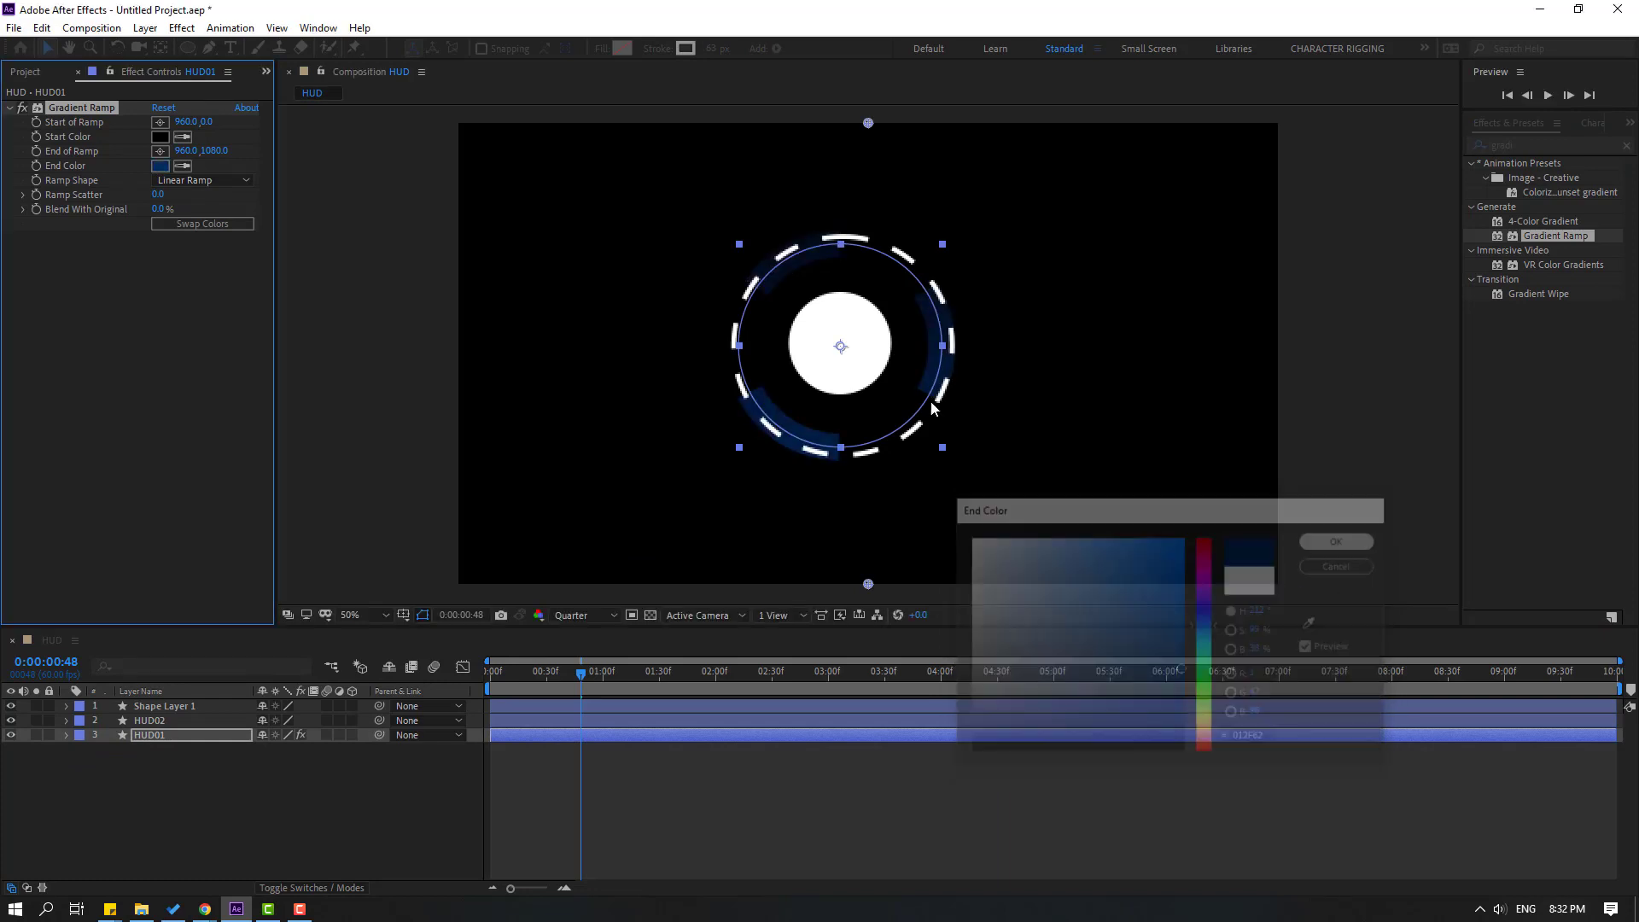
Set the Gradient Ramp Start Color to bright blue 308AF0.
click(161, 136)
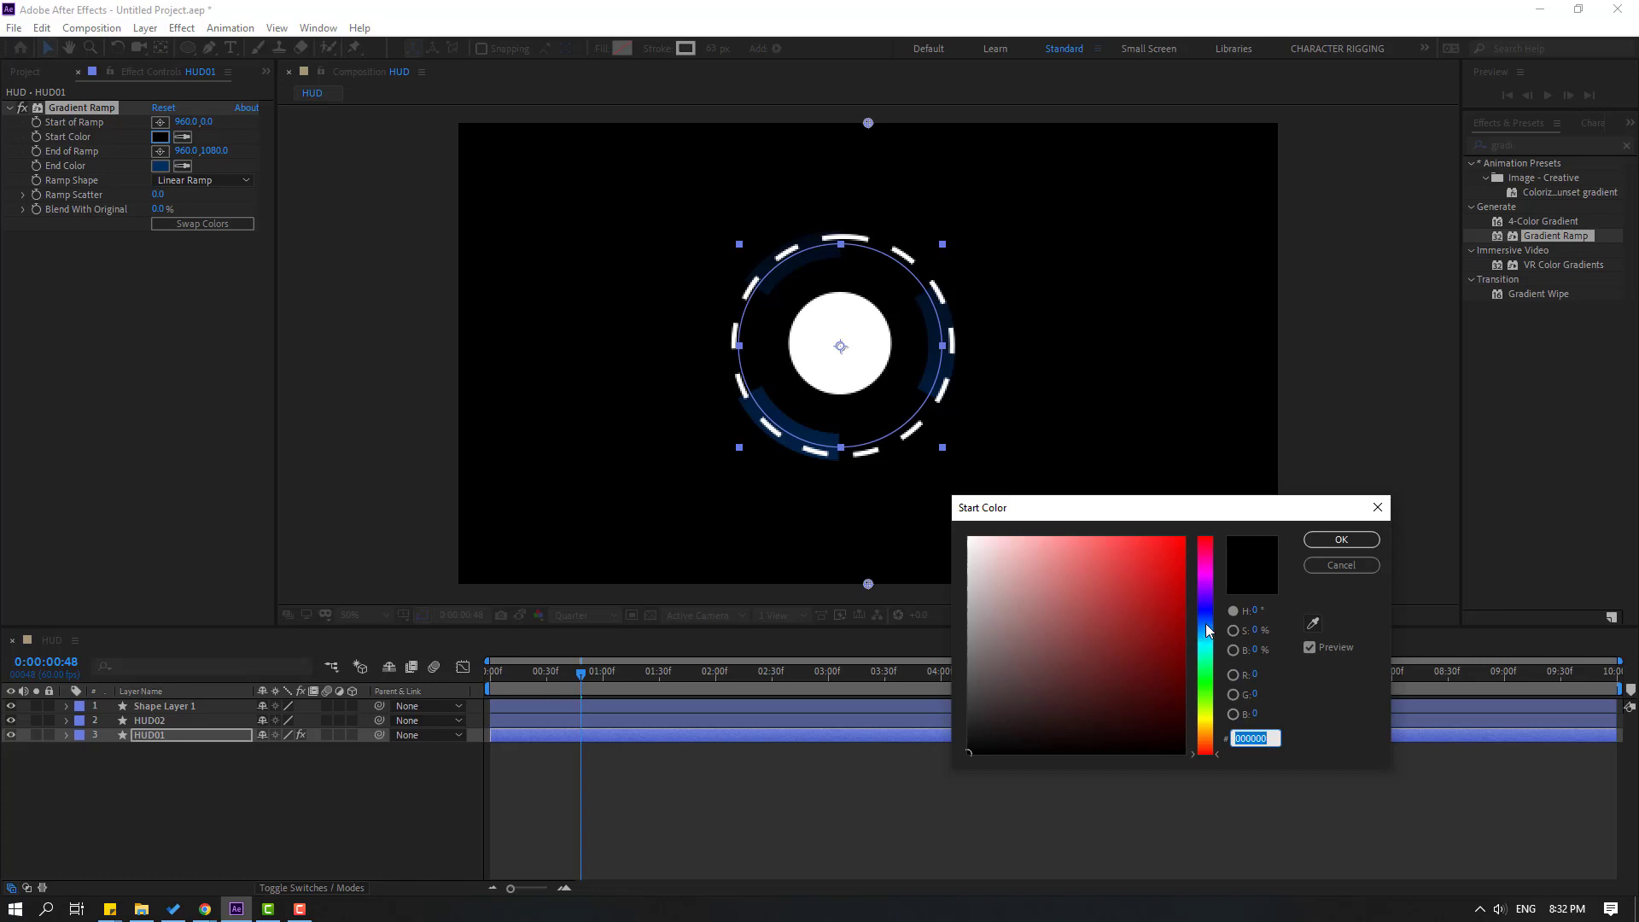
click(1313, 624)
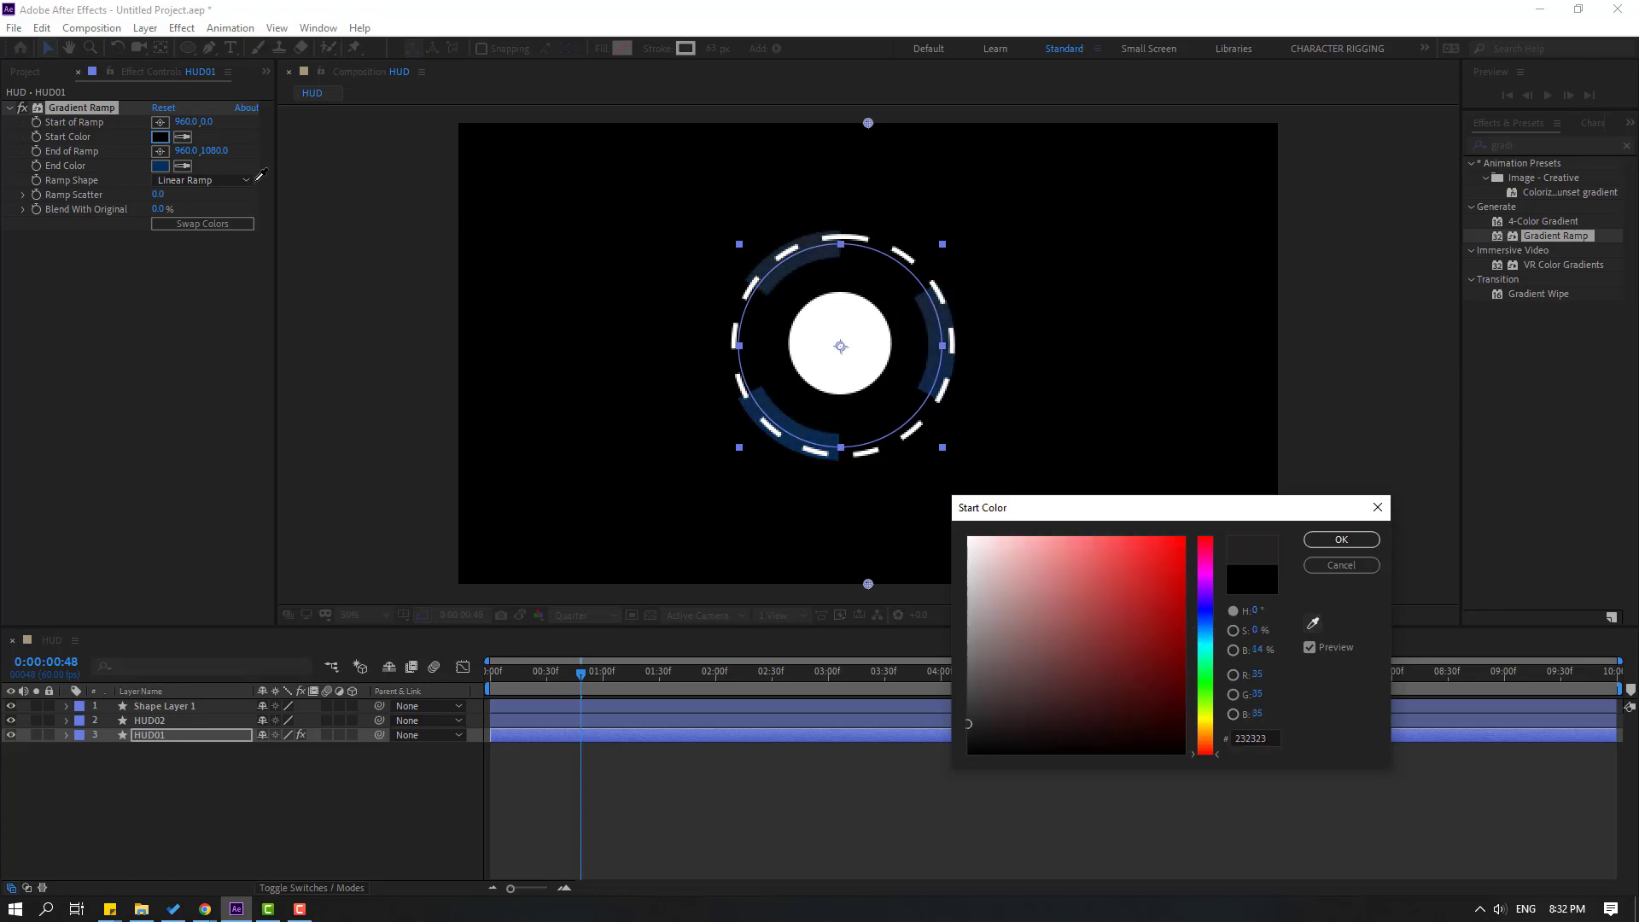
click(163, 167)
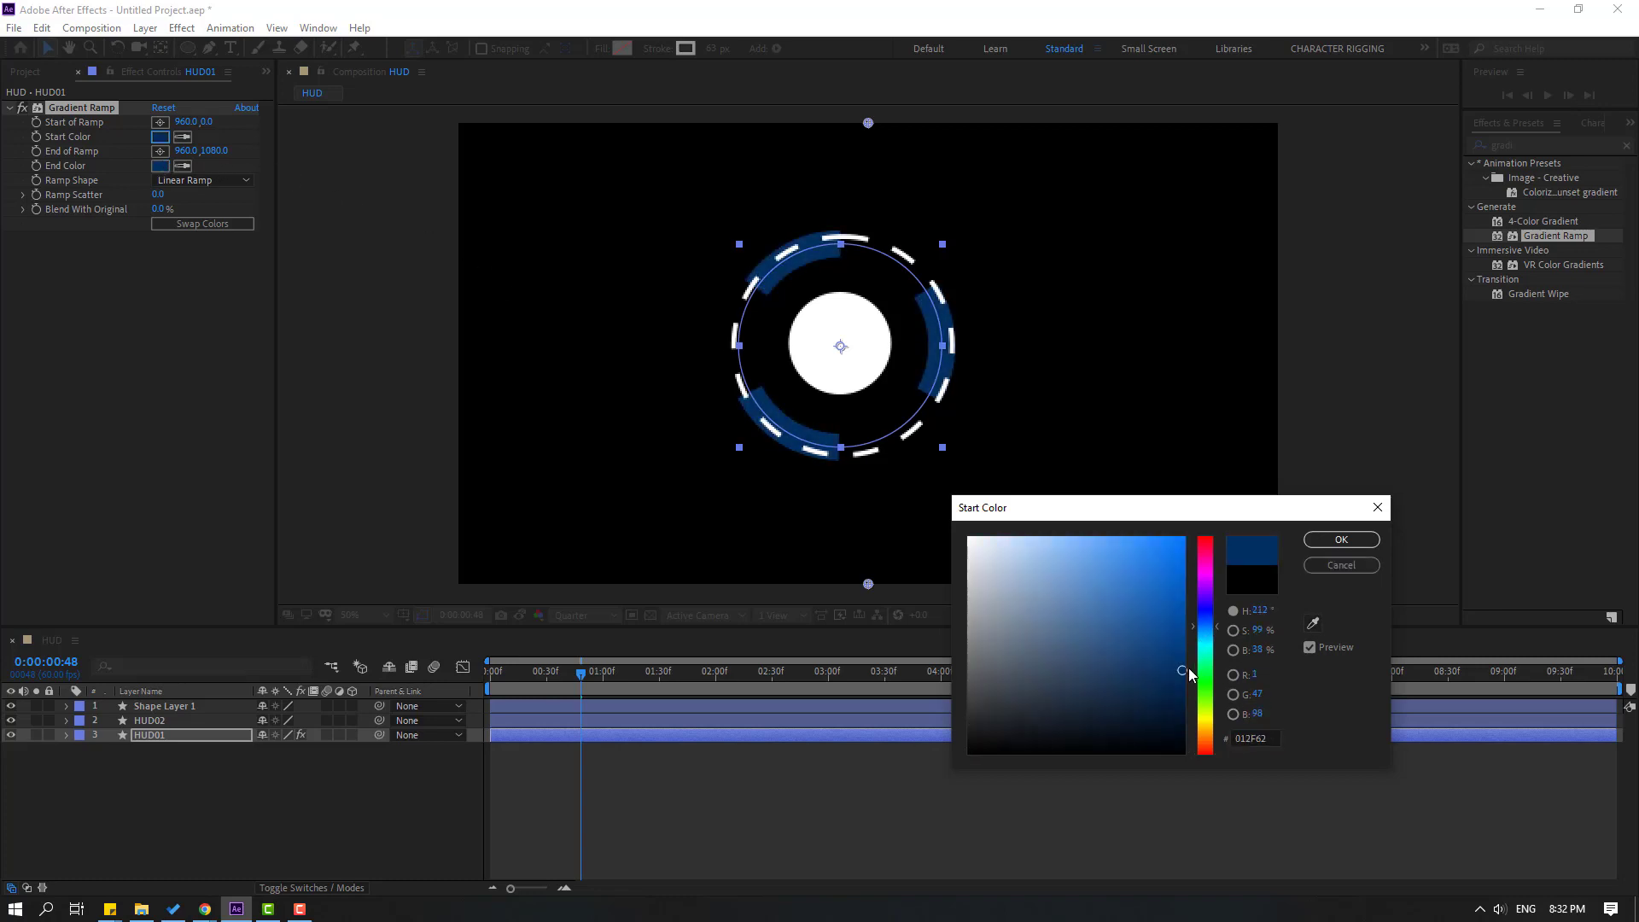
drag(1183, 657, 1180, 589)
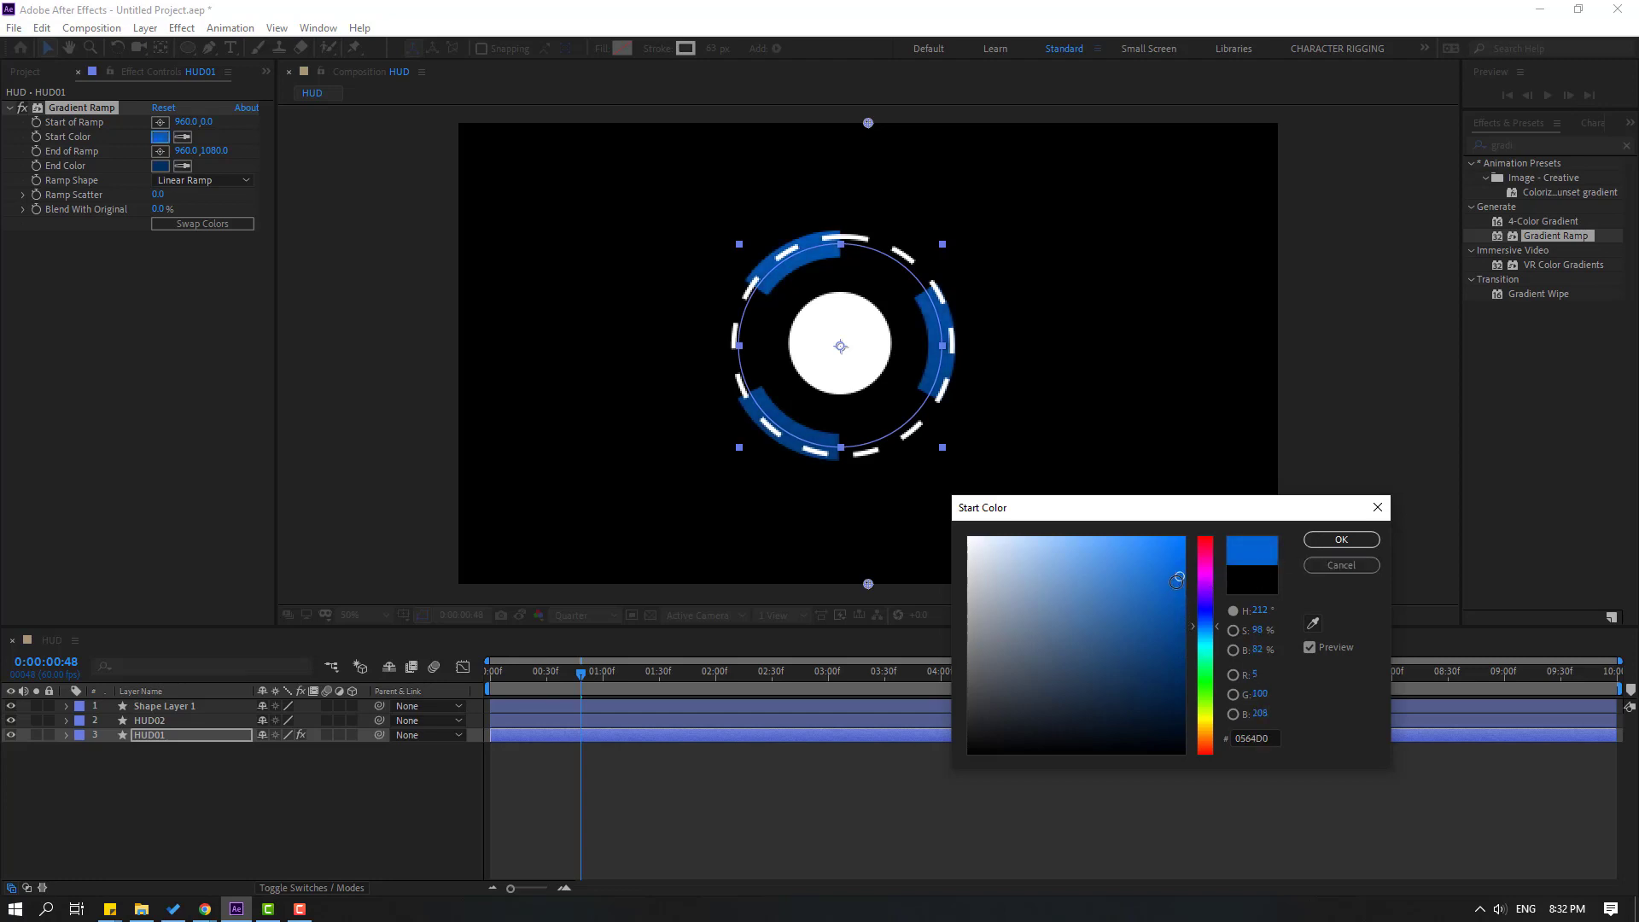
drag(1176, 580, 1150, 553)
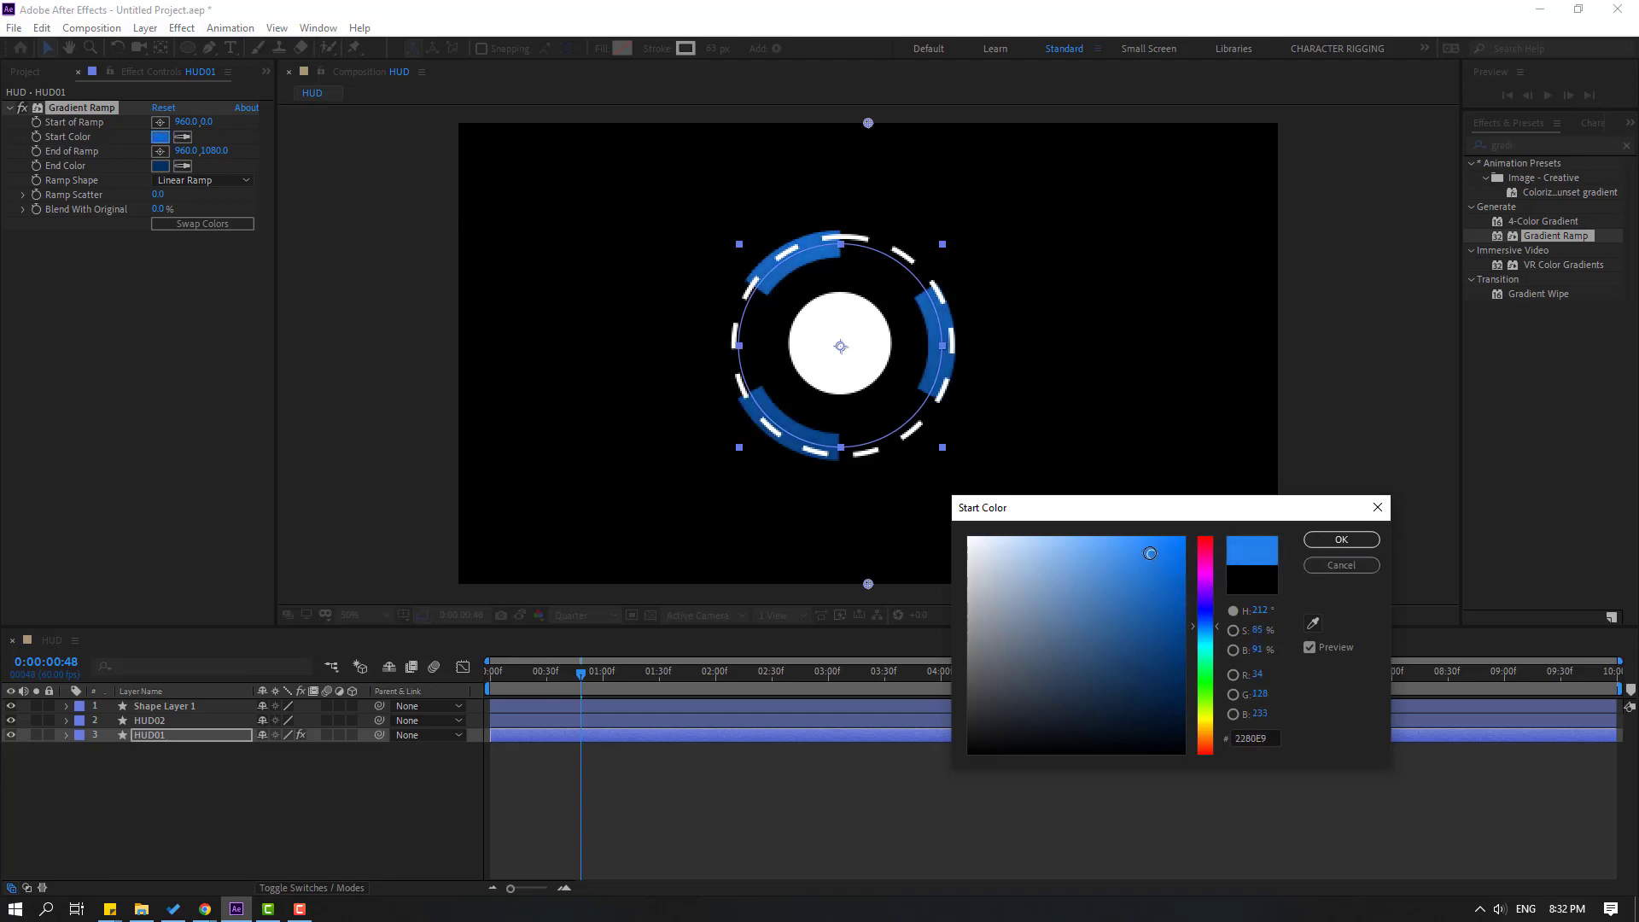
click(1341, 539)
click(136, 744)
Copy HUD01's Gradient Ramp and paste it onto the centre circle layer.
click(145, 736)
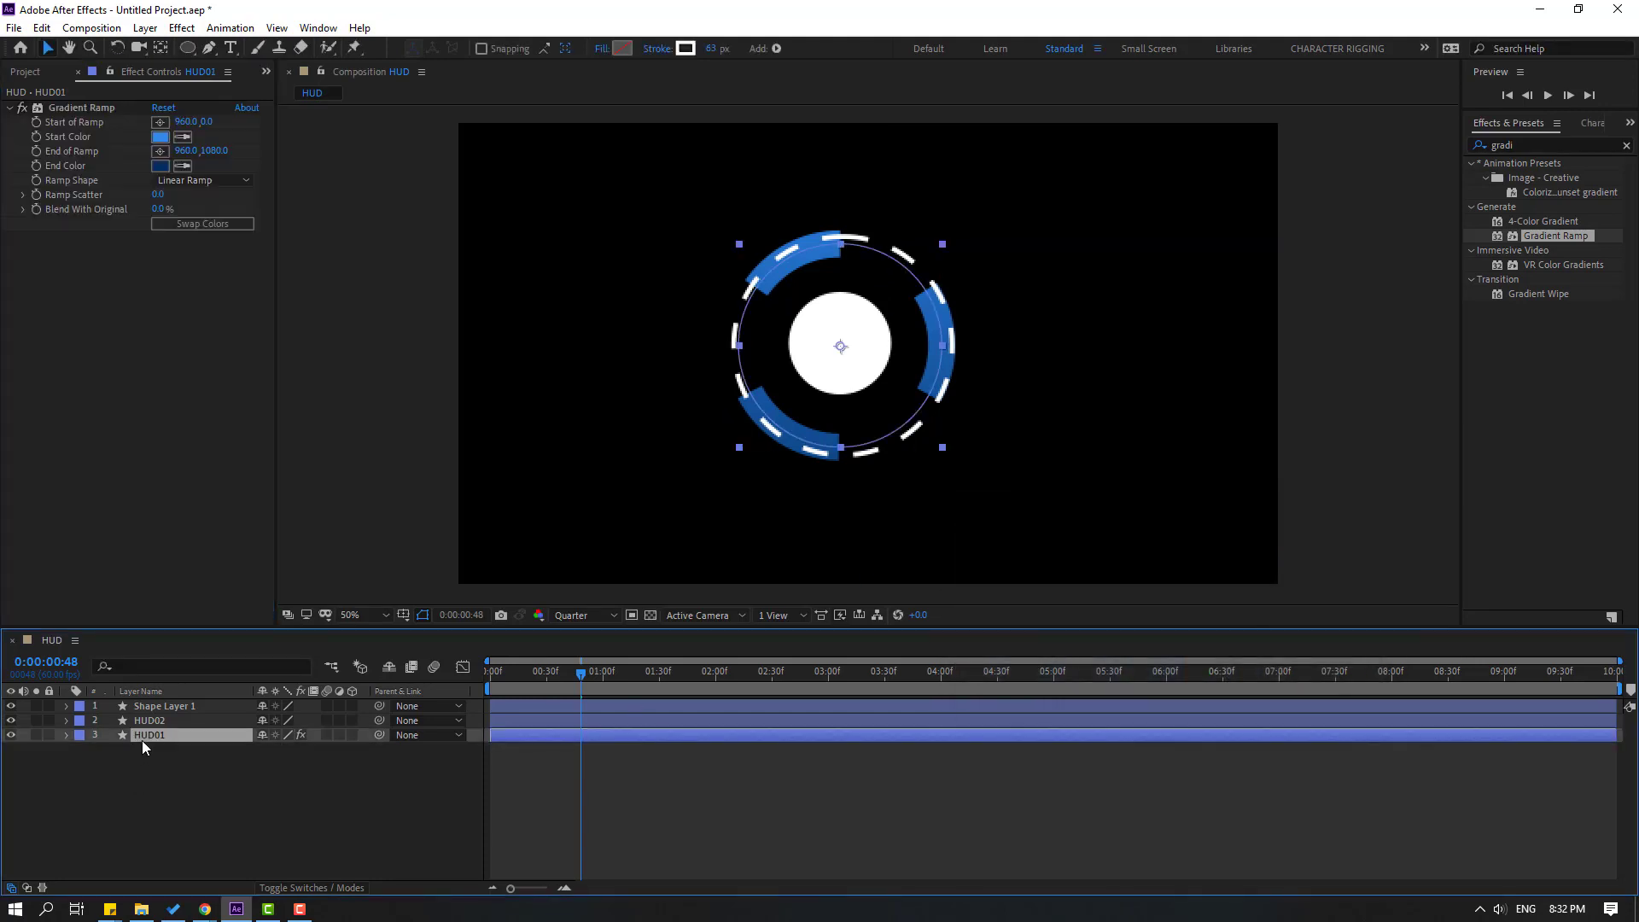
click(85, 108)
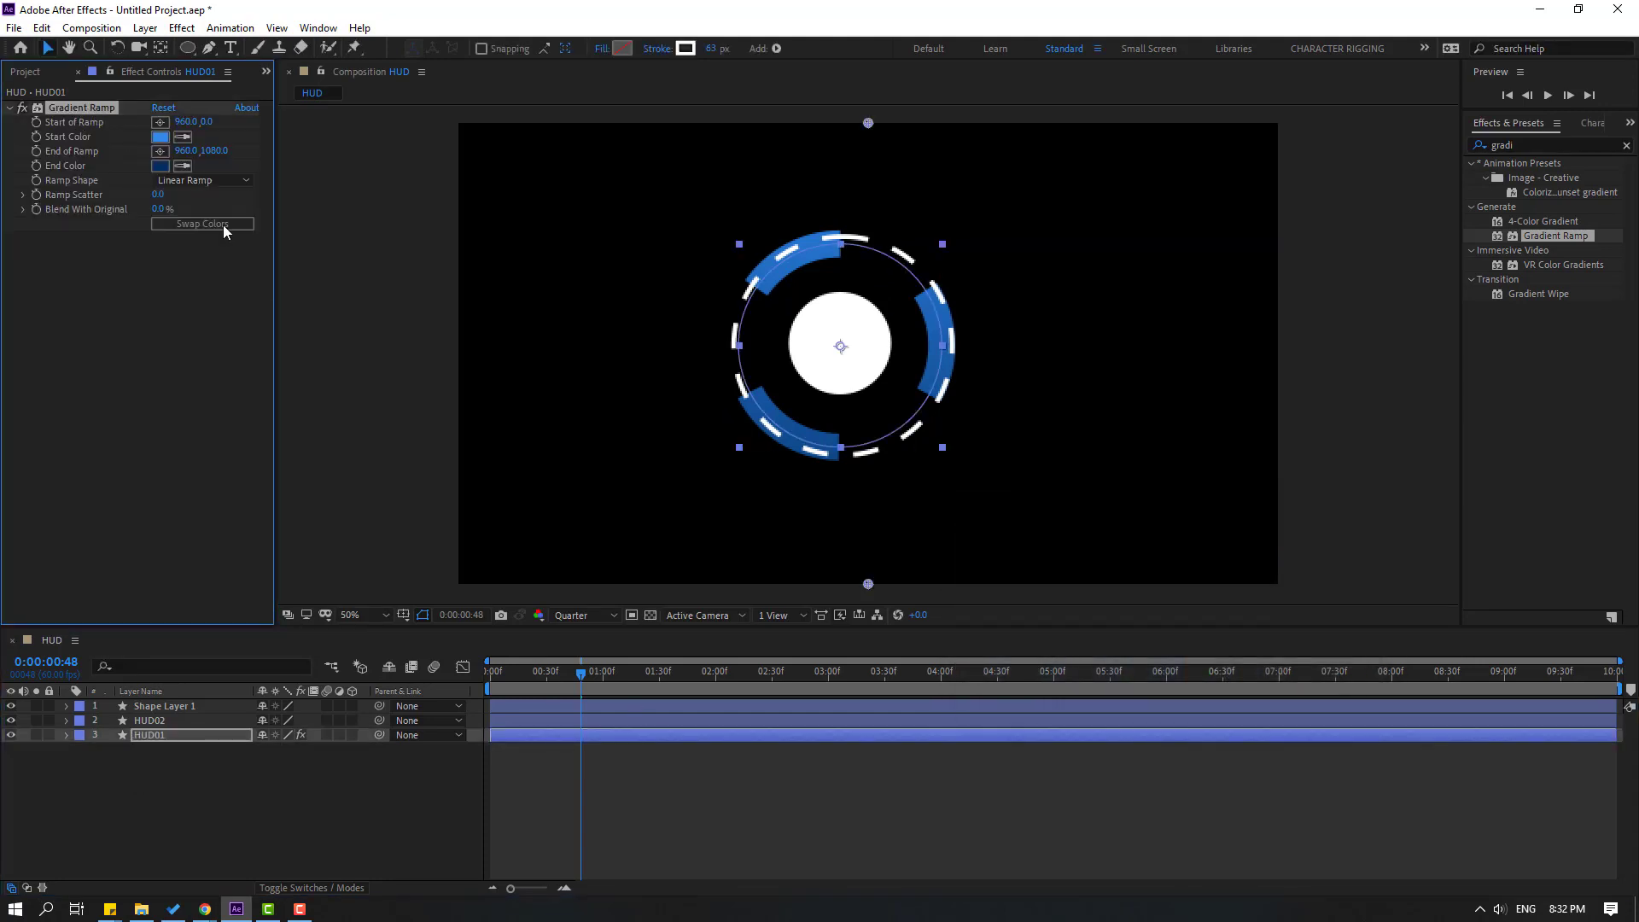
key(ctrl+c)
click(172, 708)
key(ctrl+v)
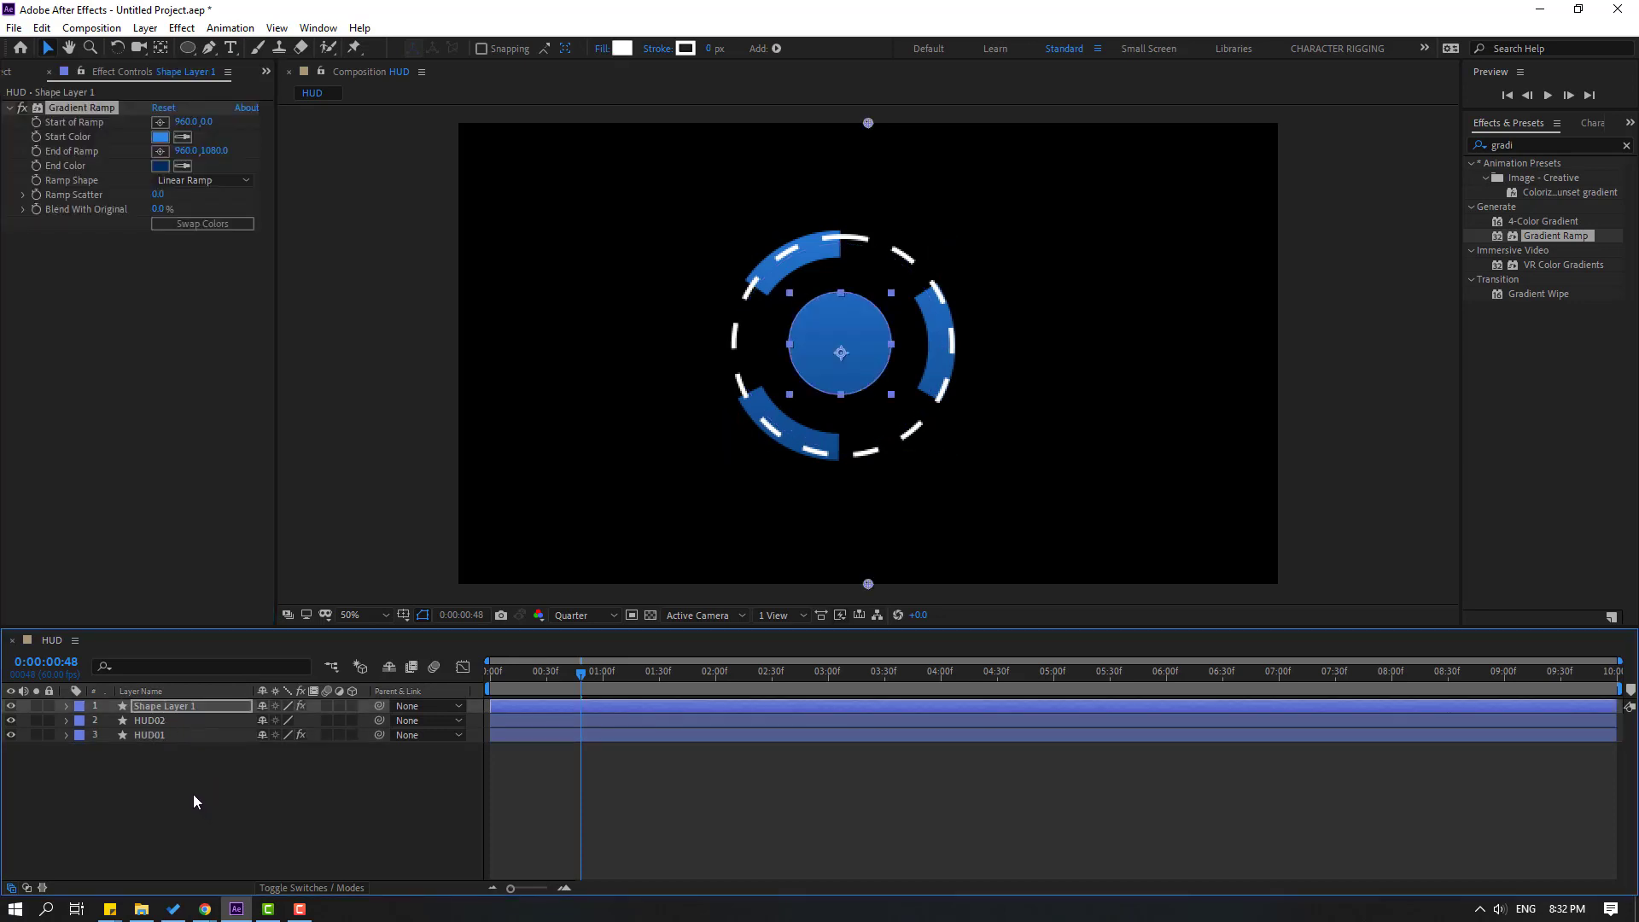
Rename the centre circle layer to CIRCLE_SCALE.
click(178, 709)
key(Return)
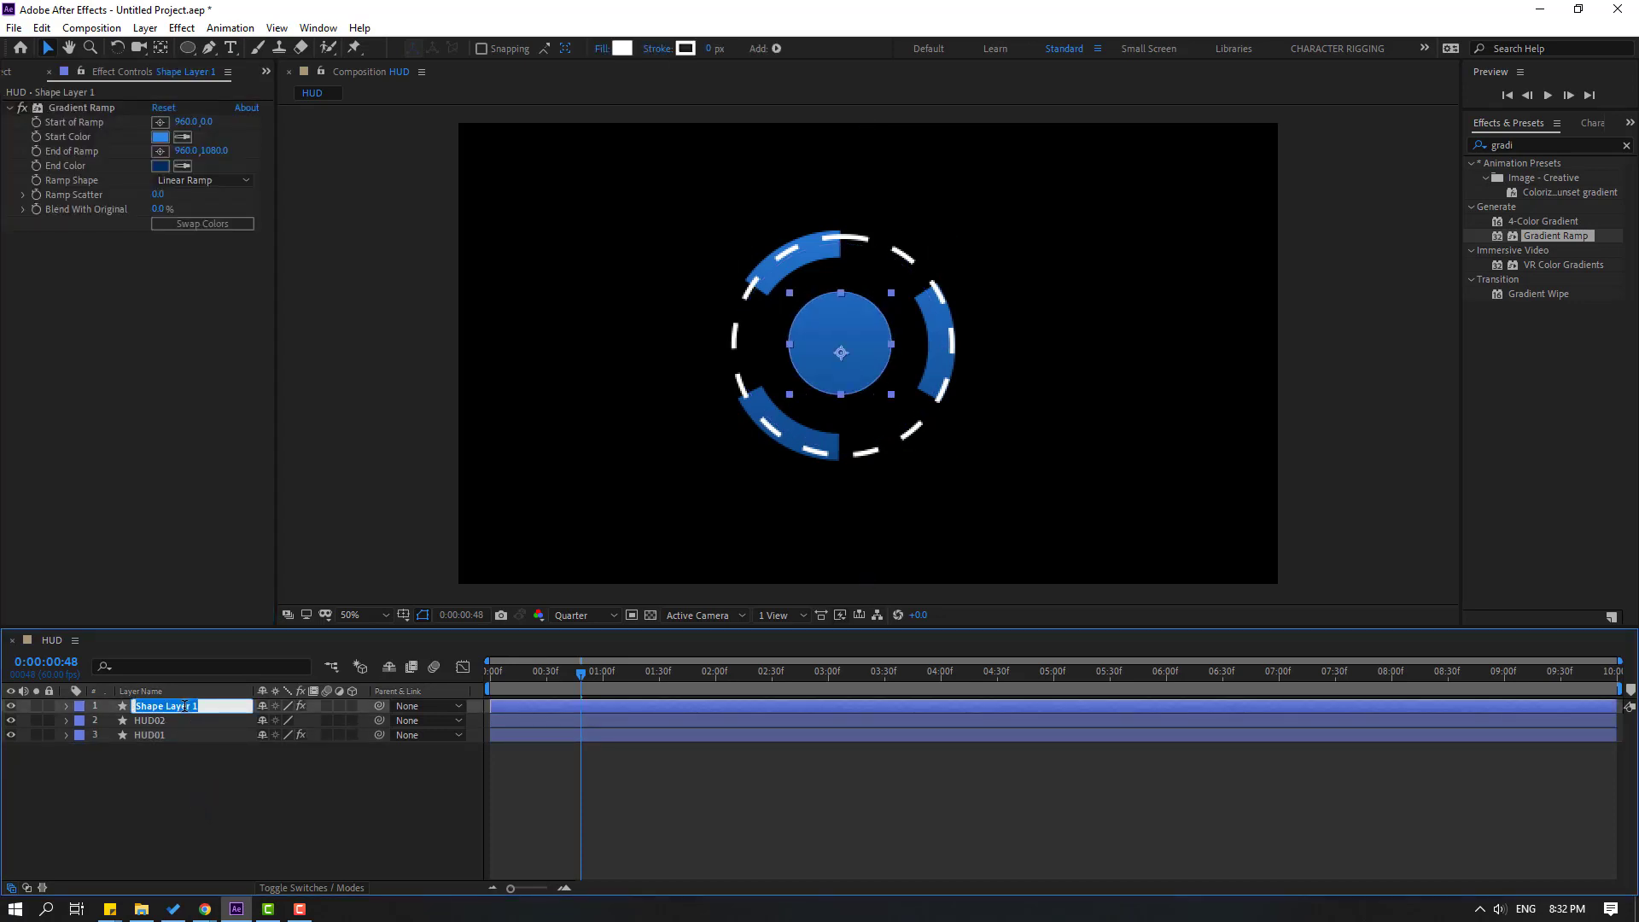
text(CIRCLE)
key(Return)
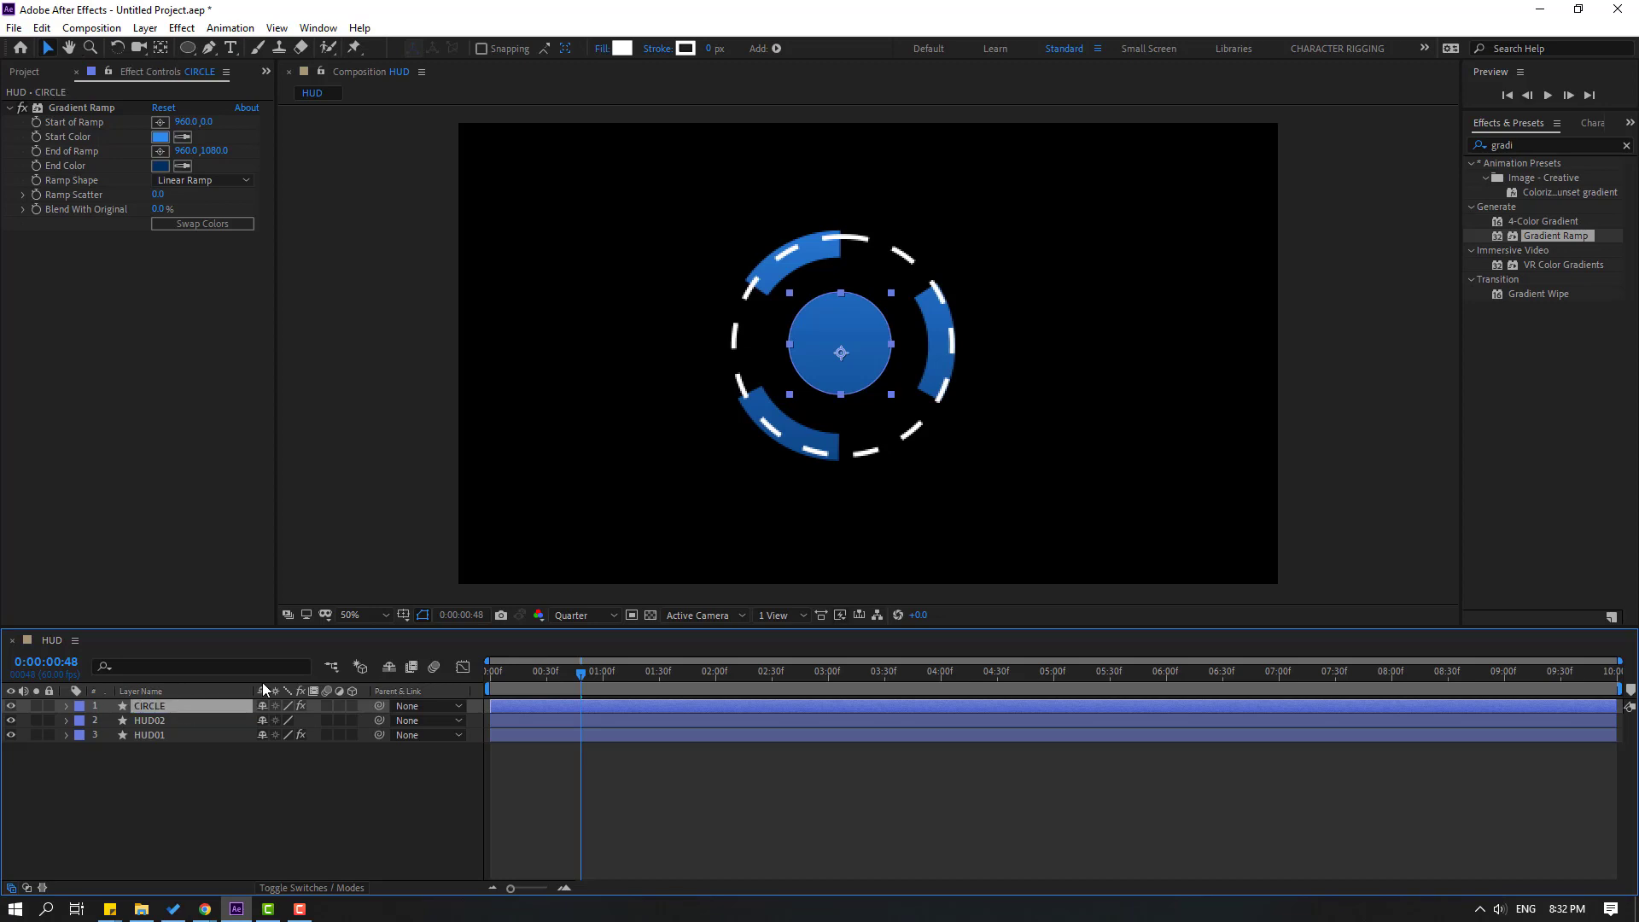
key(Return)
text(_)
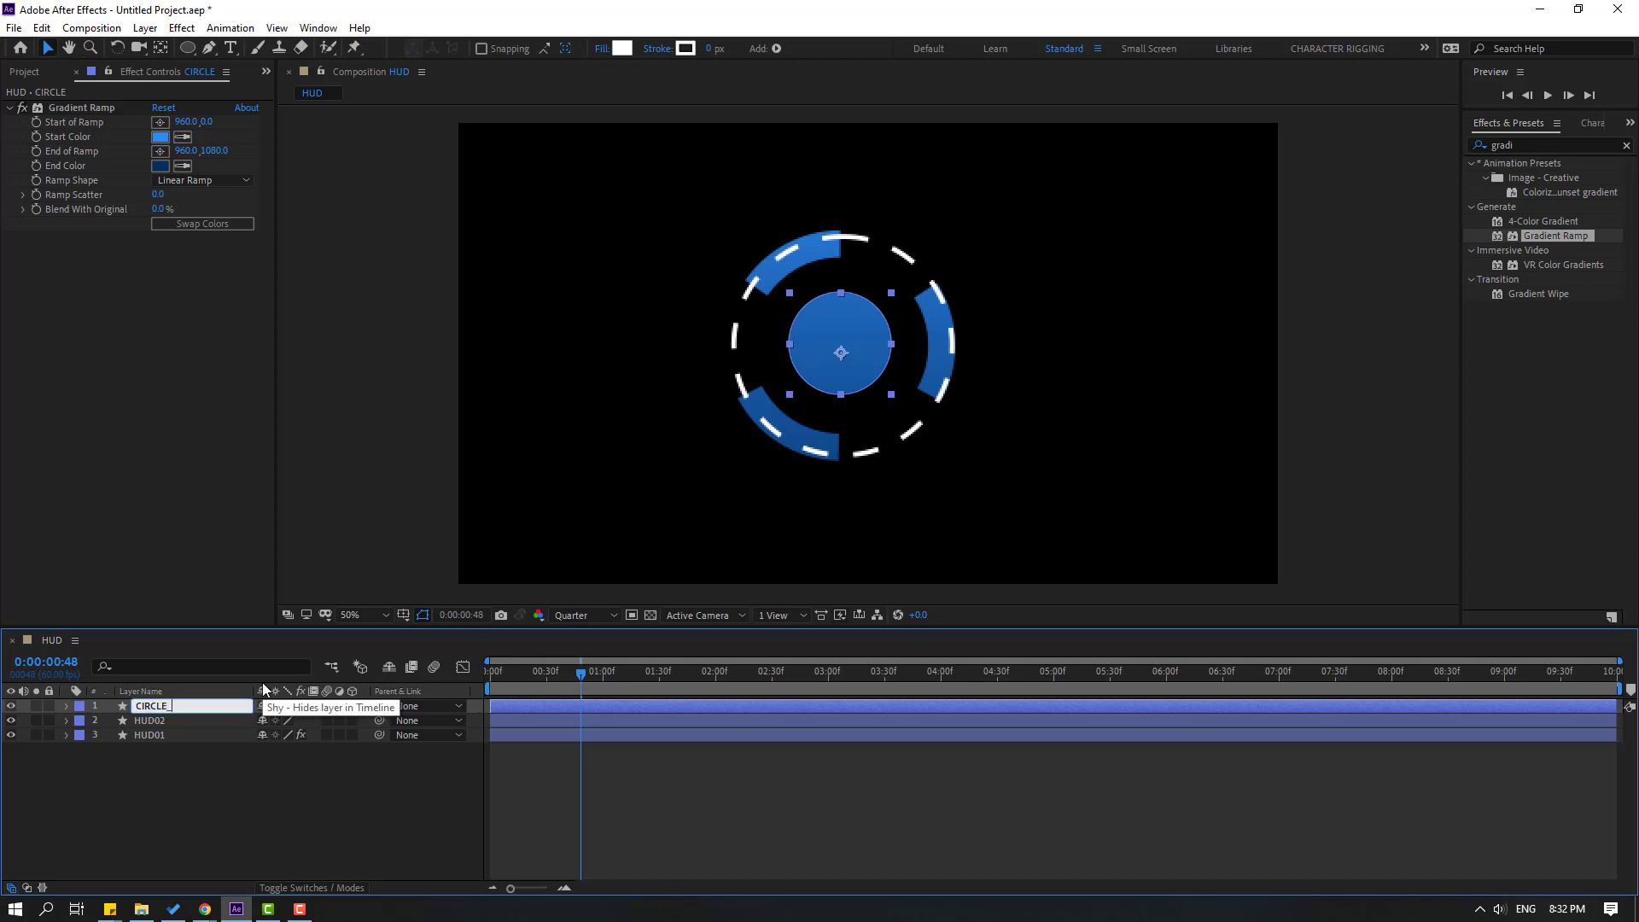
text(SCALE)
key(Return)
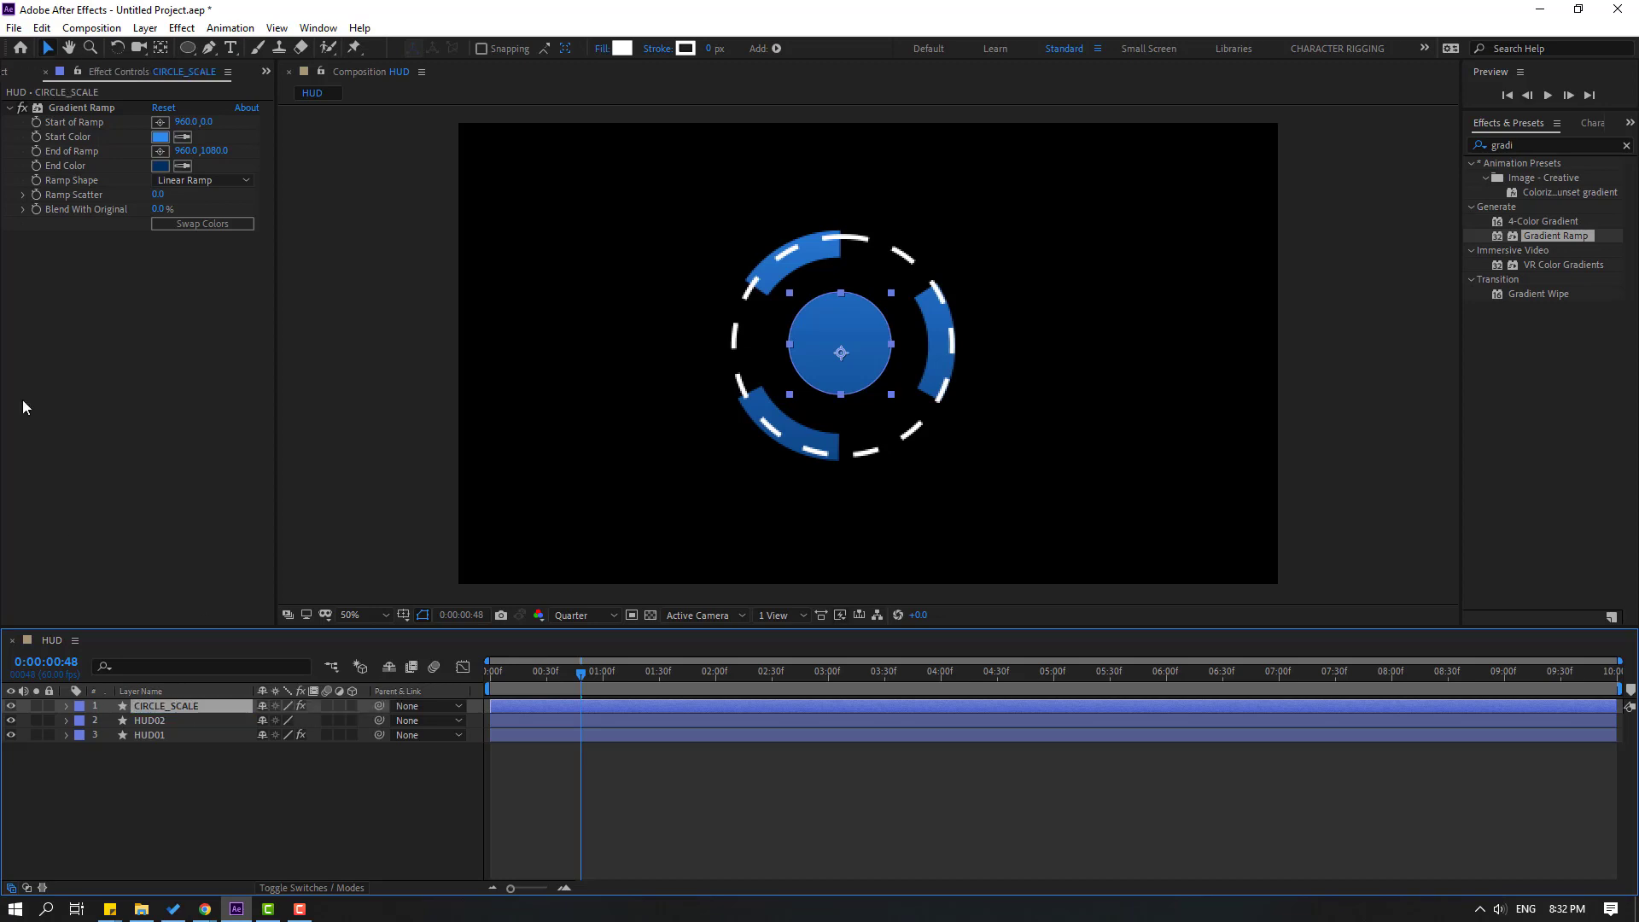
Set the circle's gradient to run from light blue to dark navy.
click(161, 140)
mouse_move(1146, 554)
mouse_down()
mouse_move(1050, 539)
mouse_move(1072, 536)
mouse_up()
click(1340, 540)
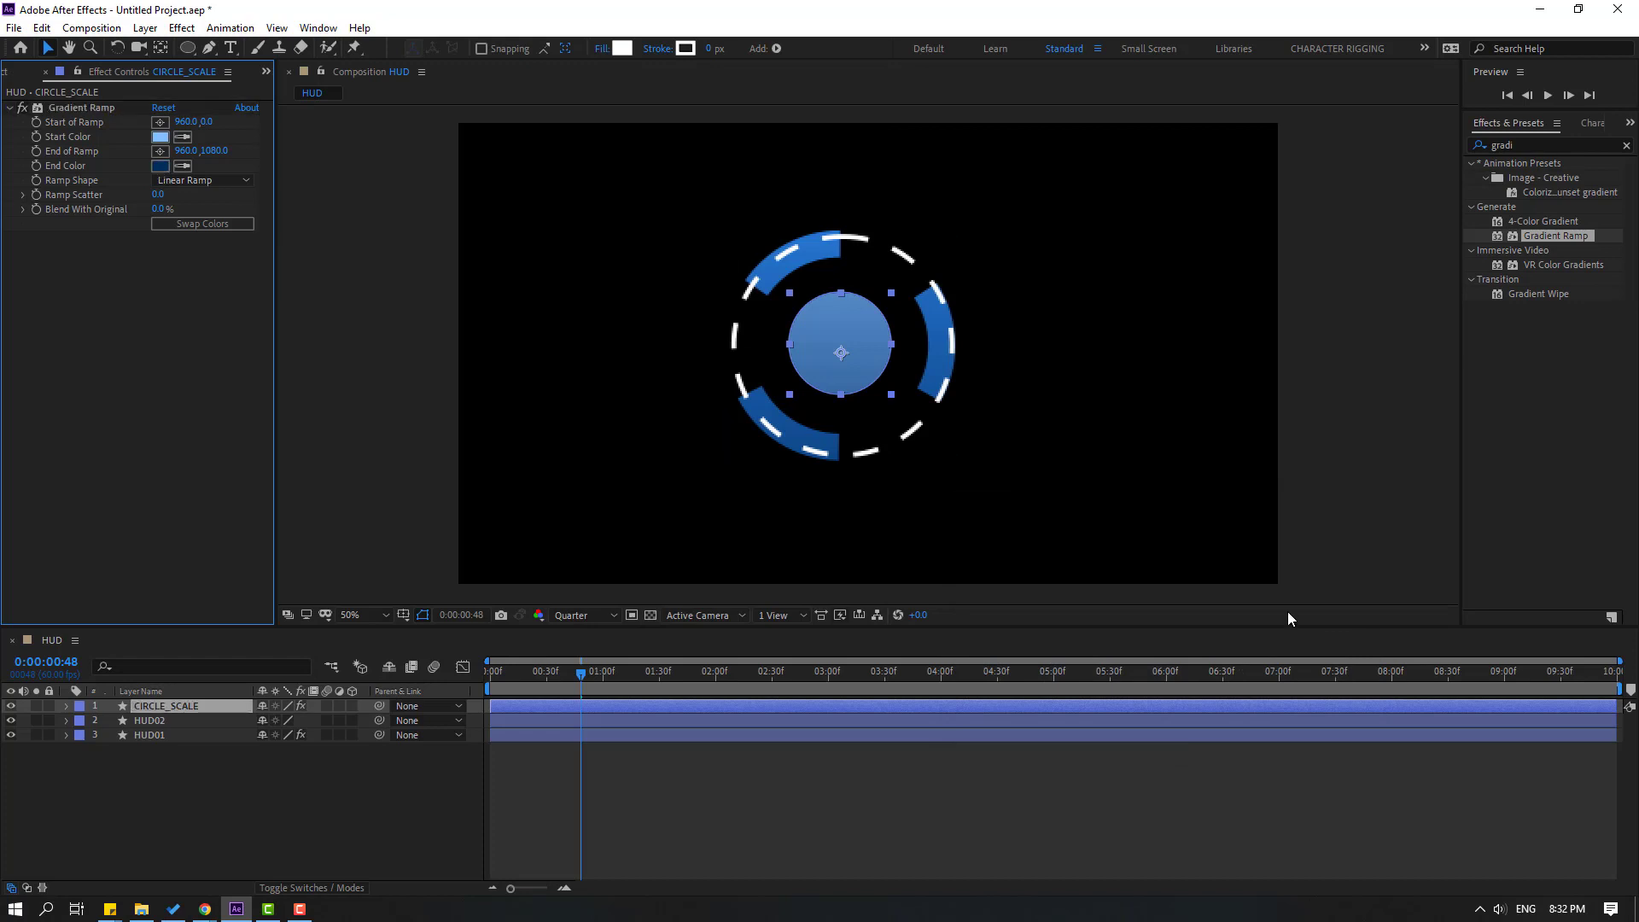
click(159, 166)
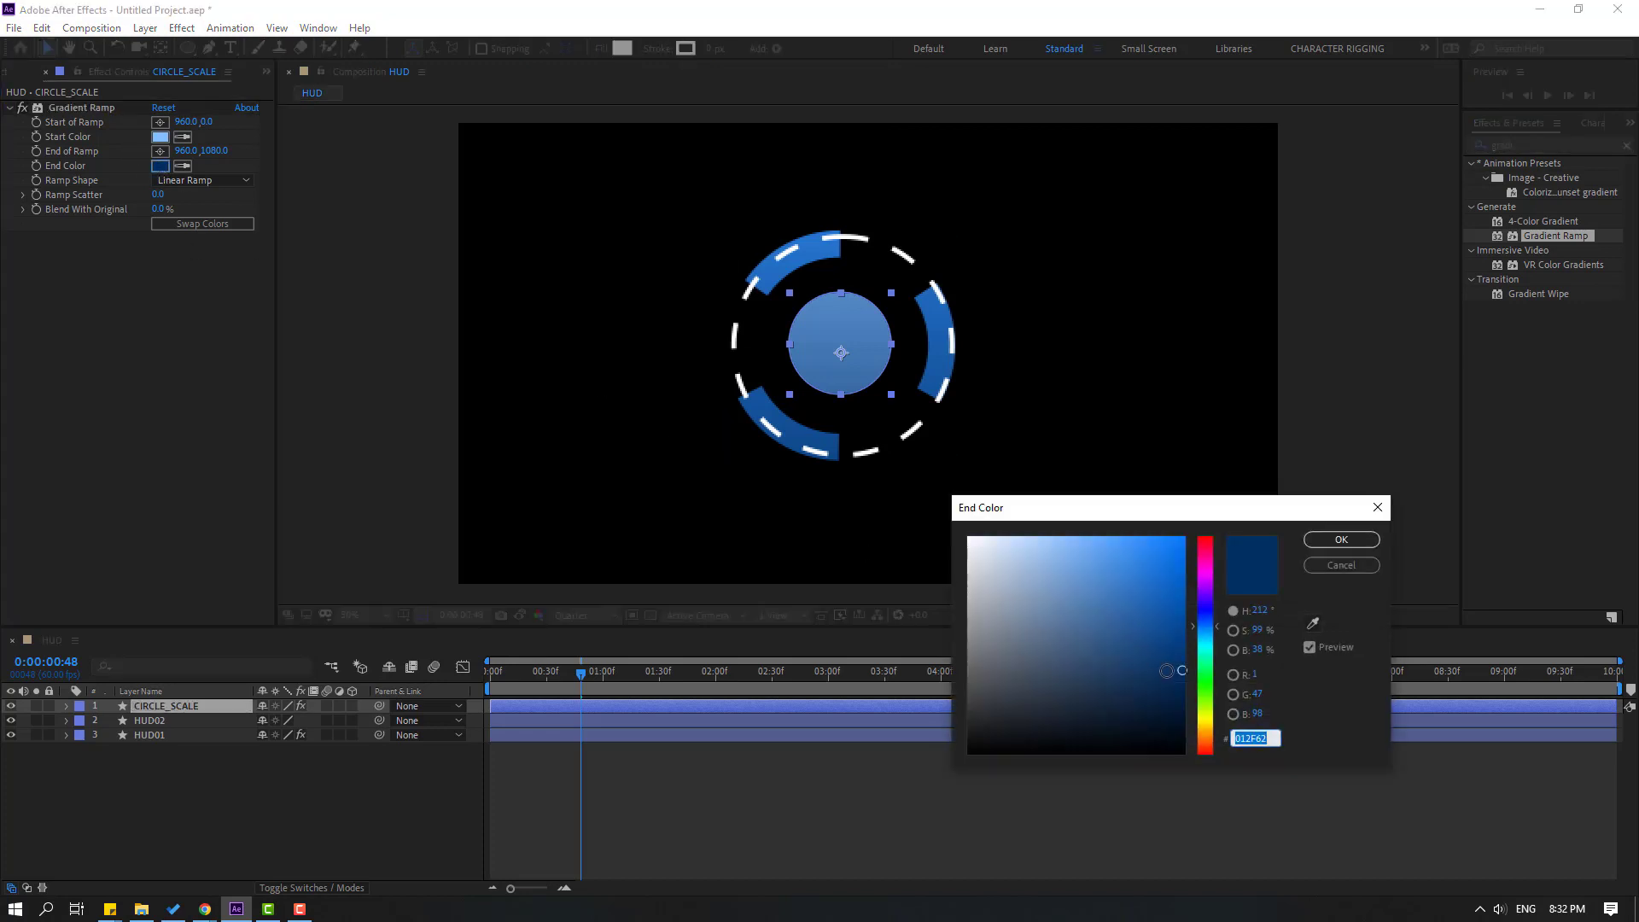
key(Return)
click(157, 756)
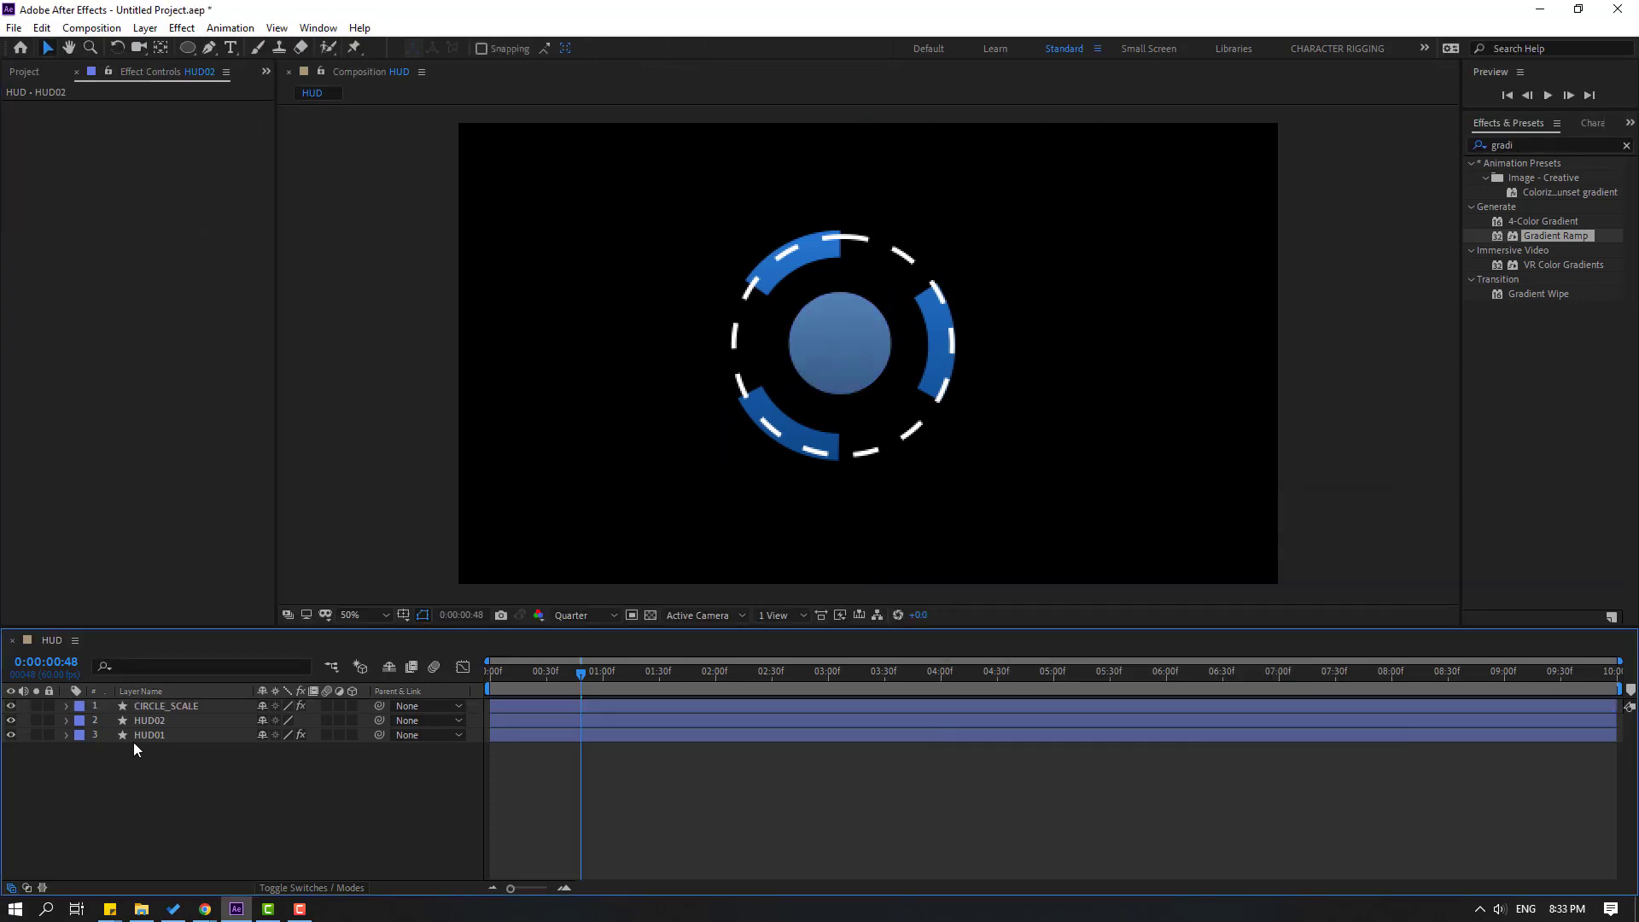
Move HUD02 beneath HUD01 in the layer stack.
click(156, 722)
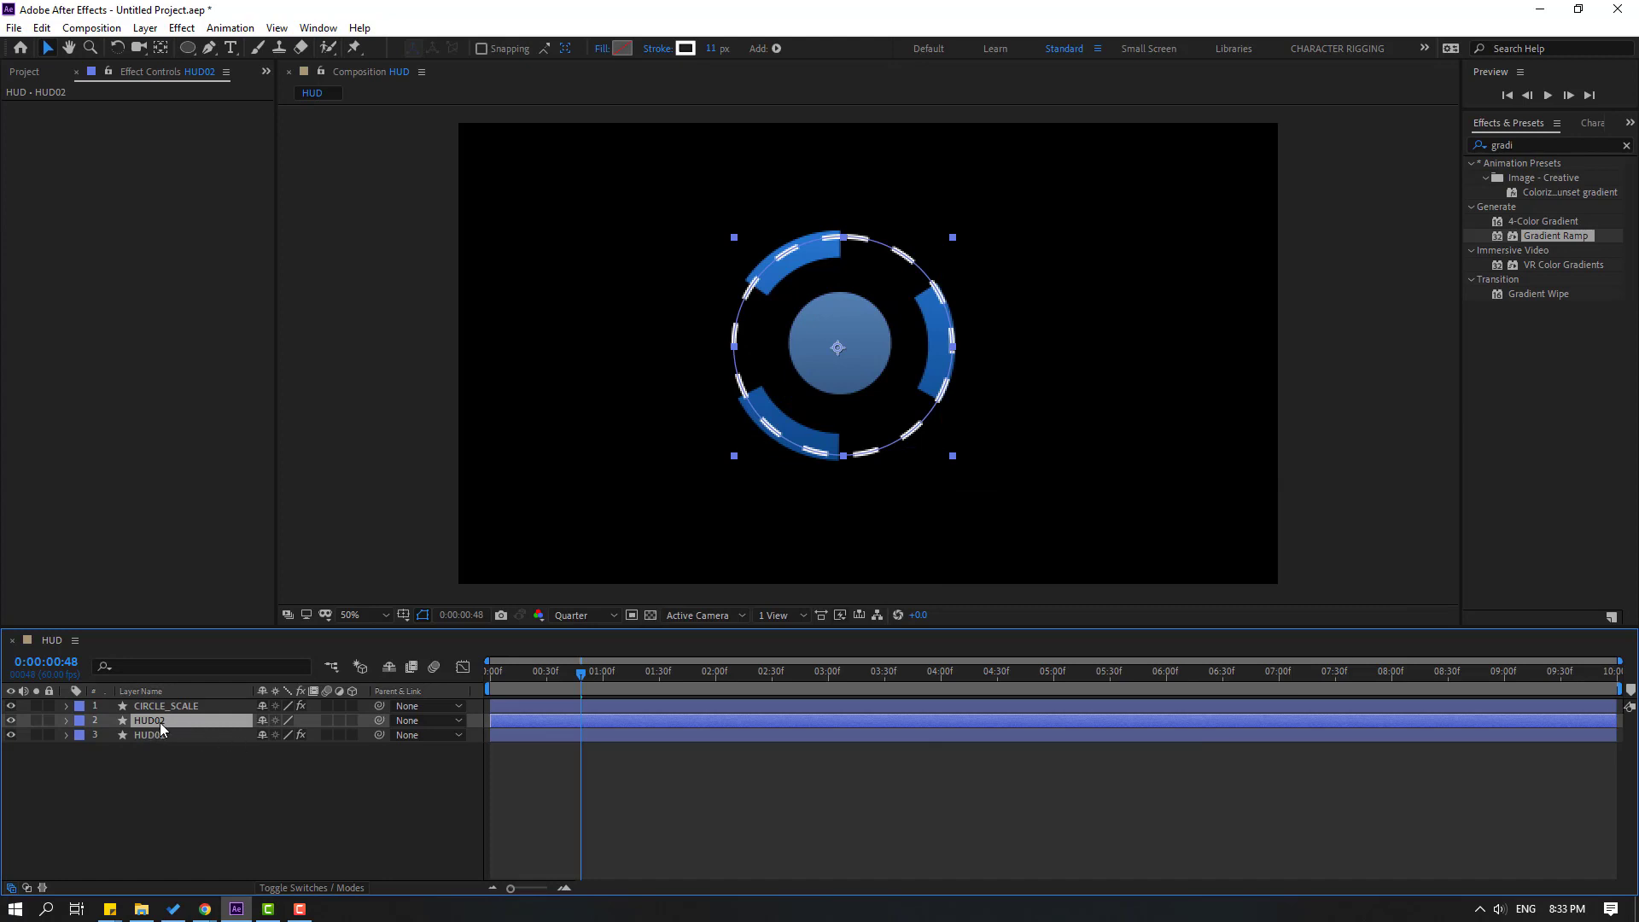
drag(160, 721, 190, 750)
click(162, 783)
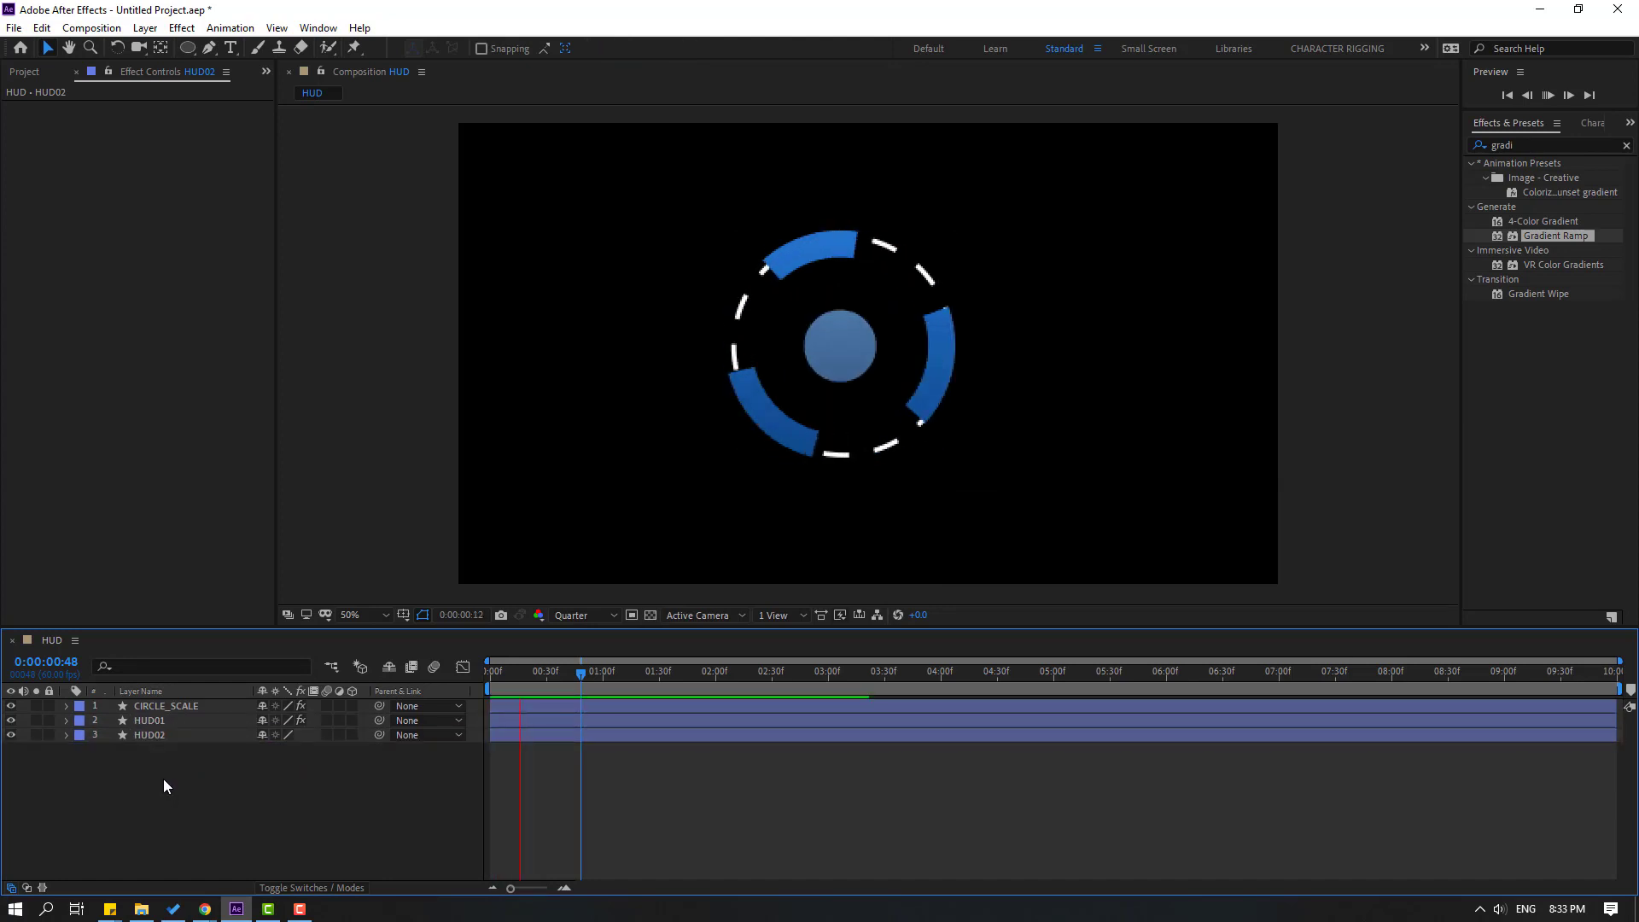
key(space)
Apply Glow to HUD01 and lower its Glow Threshold to 42.4%.
click(1529, 144)
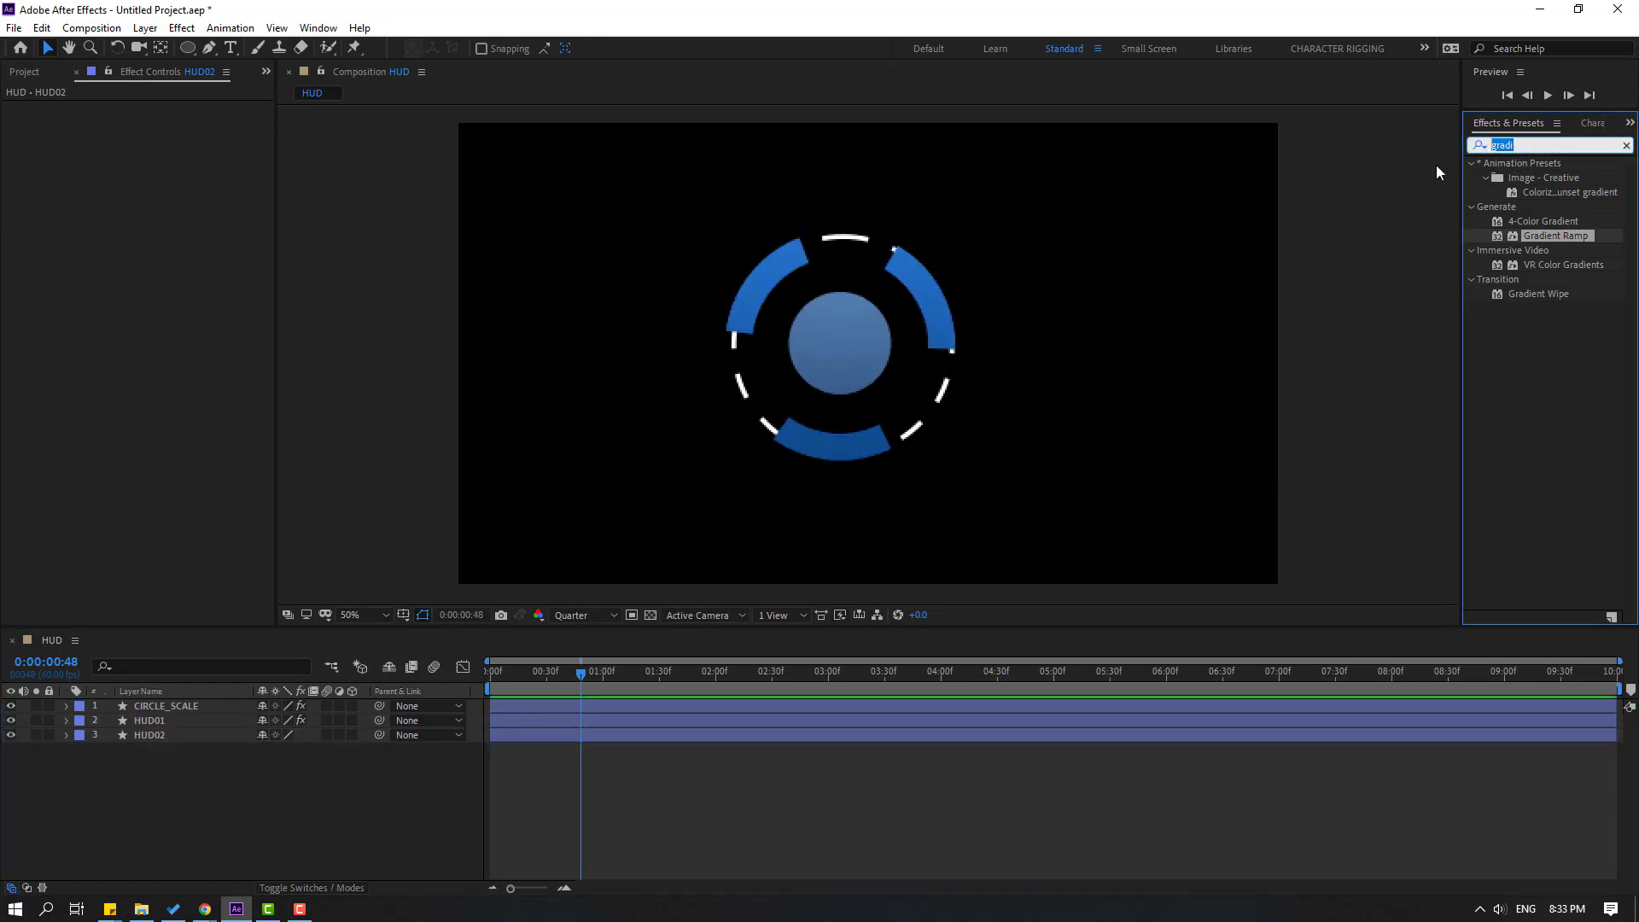
text(glow)
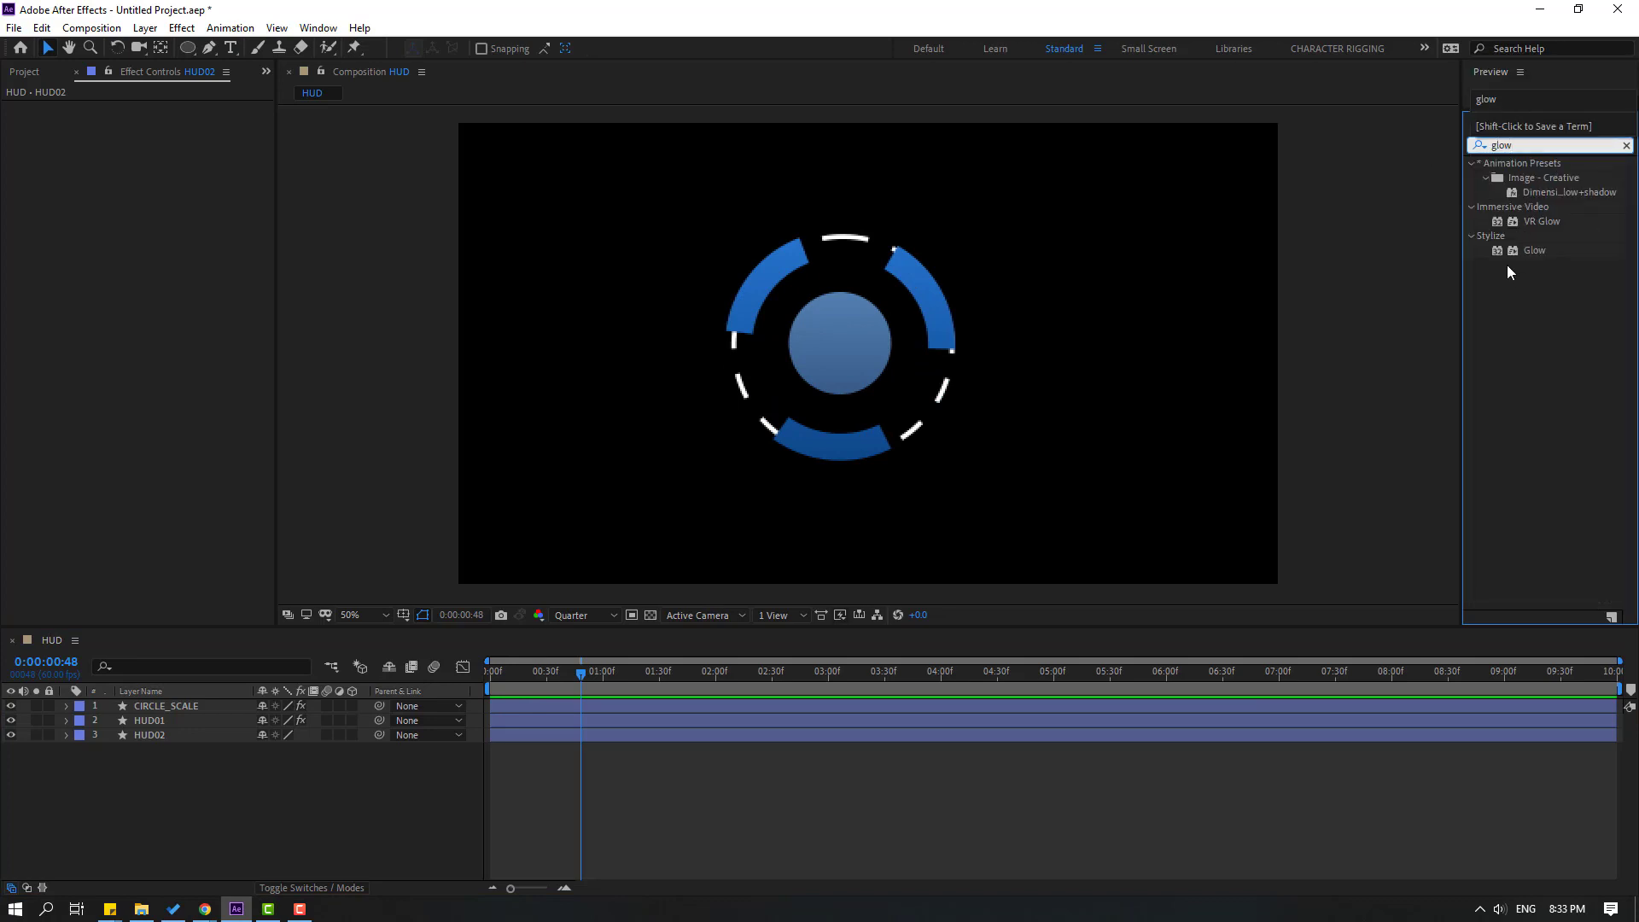
drag(1528, 251, 131, 722)
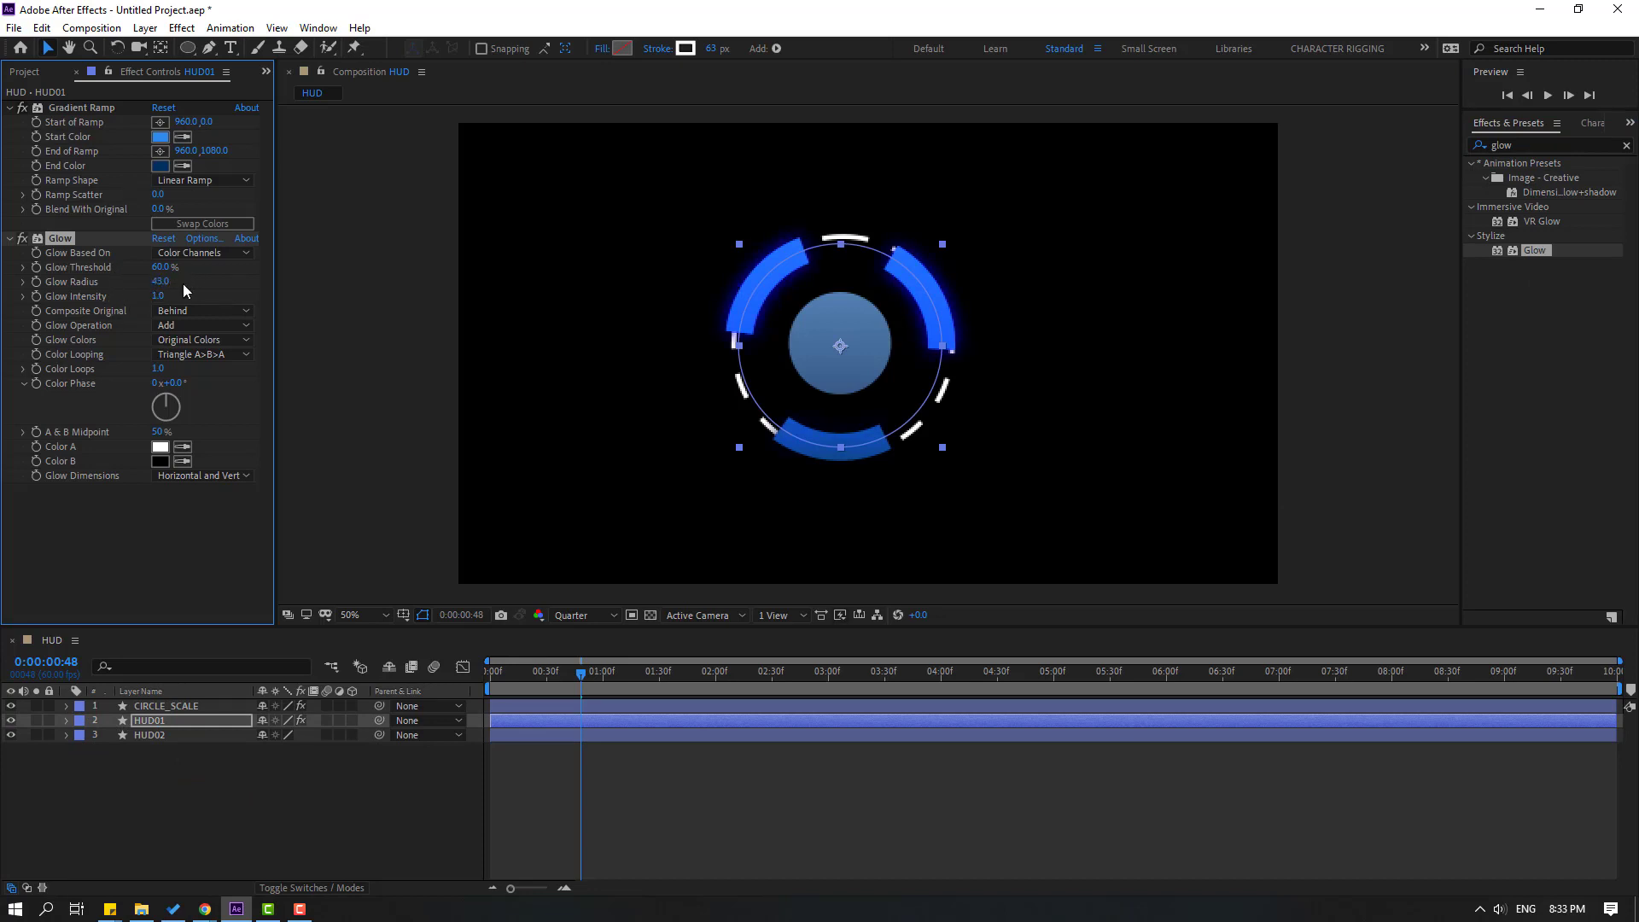
drag(162, 267, 135, 286)
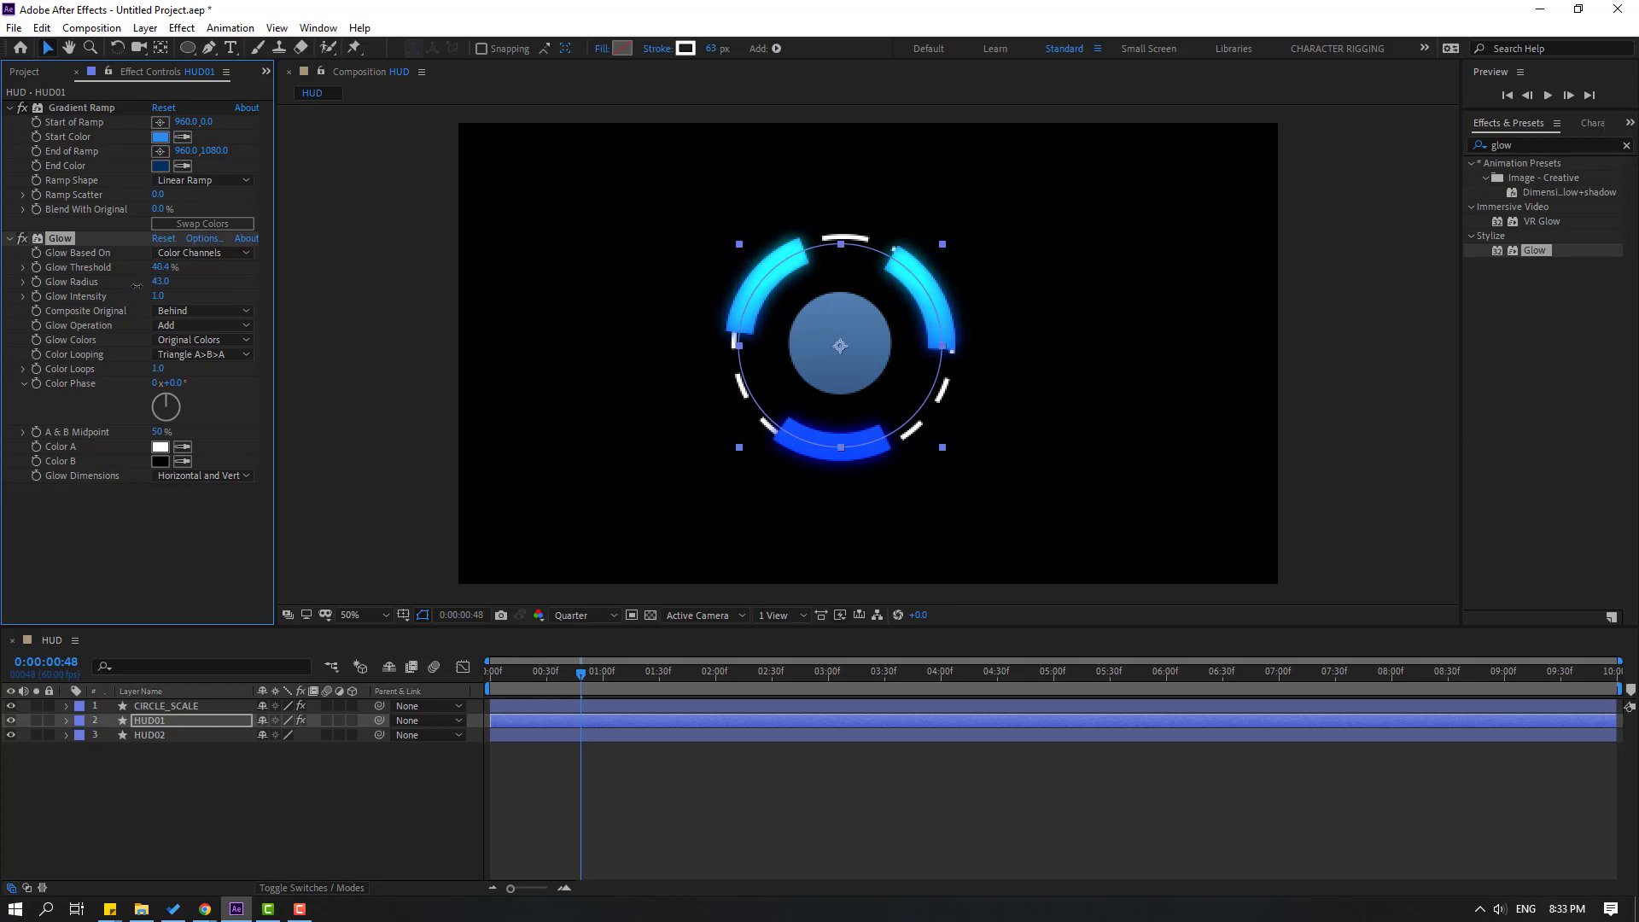
click(745, 853)
key(space)
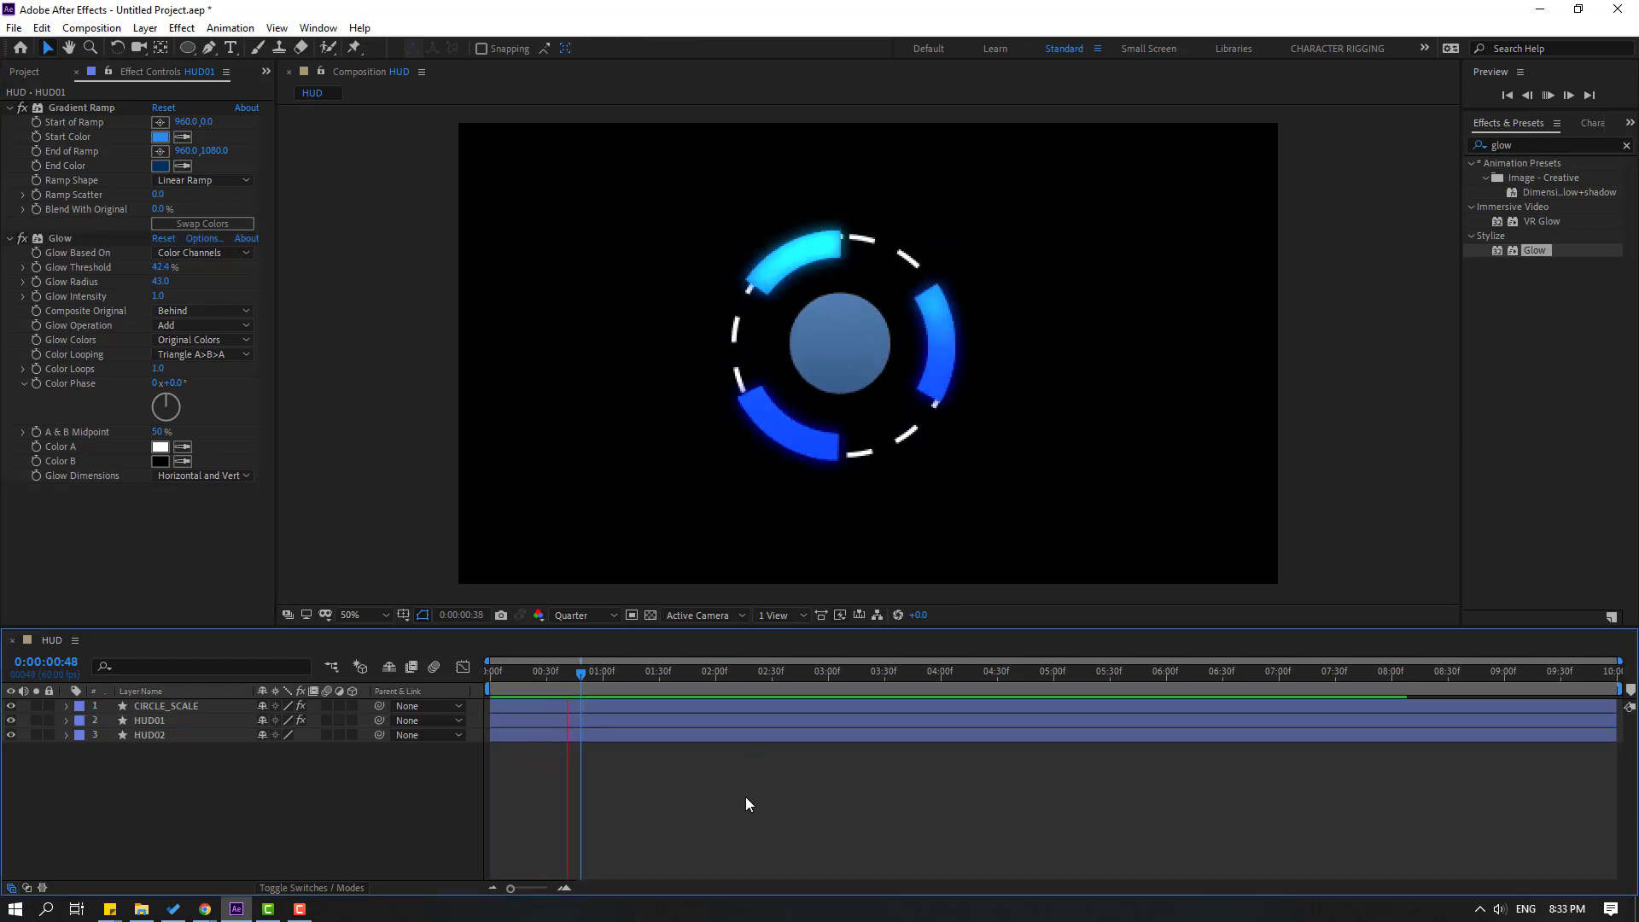
Copy the Glow effect from HUD01.
click(58, 242)
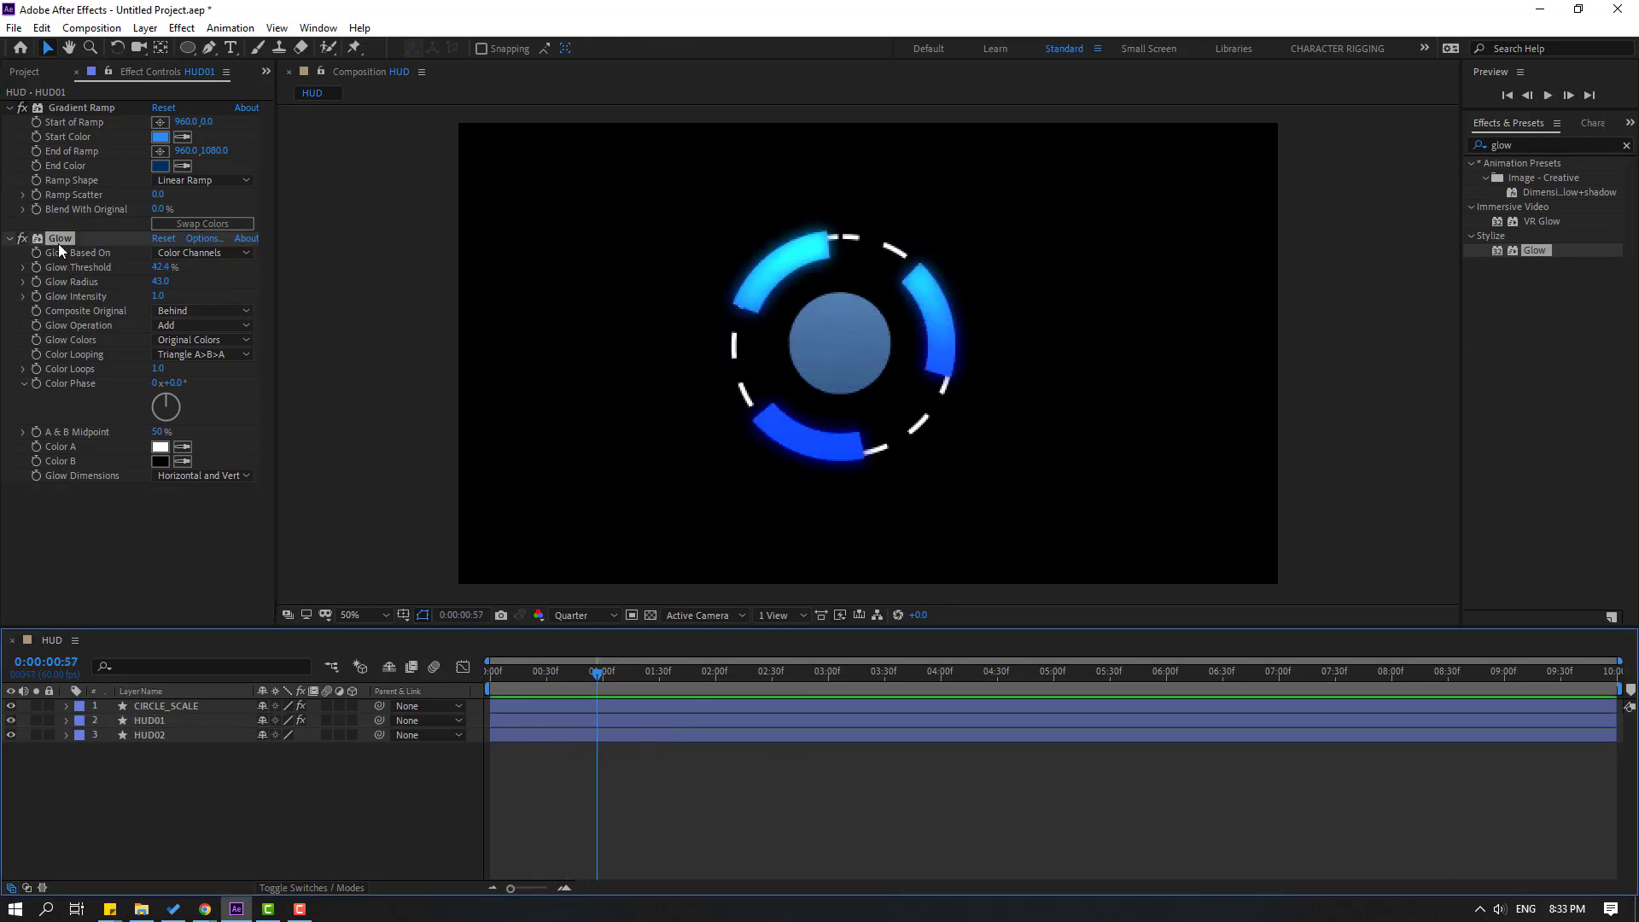
key(ctrl+c)
click(158, 771)
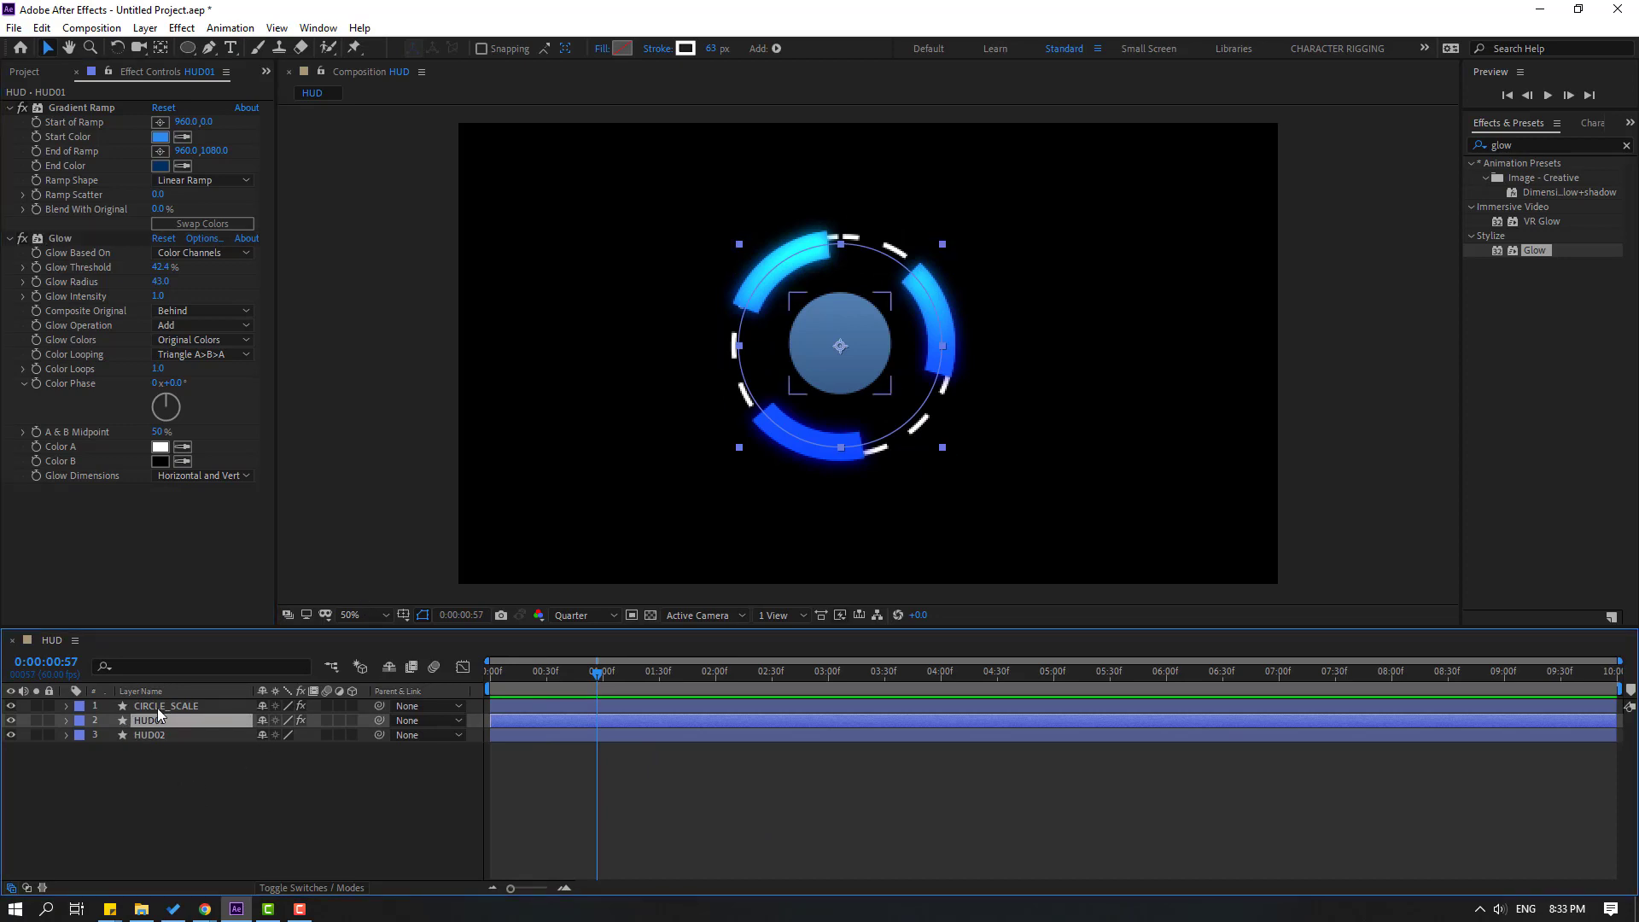
Paste the Glow onto CIRCLE_SCALE and widen its Glow Radius to 146.
click(231, 707)
key(ctrl+v)
key(space)
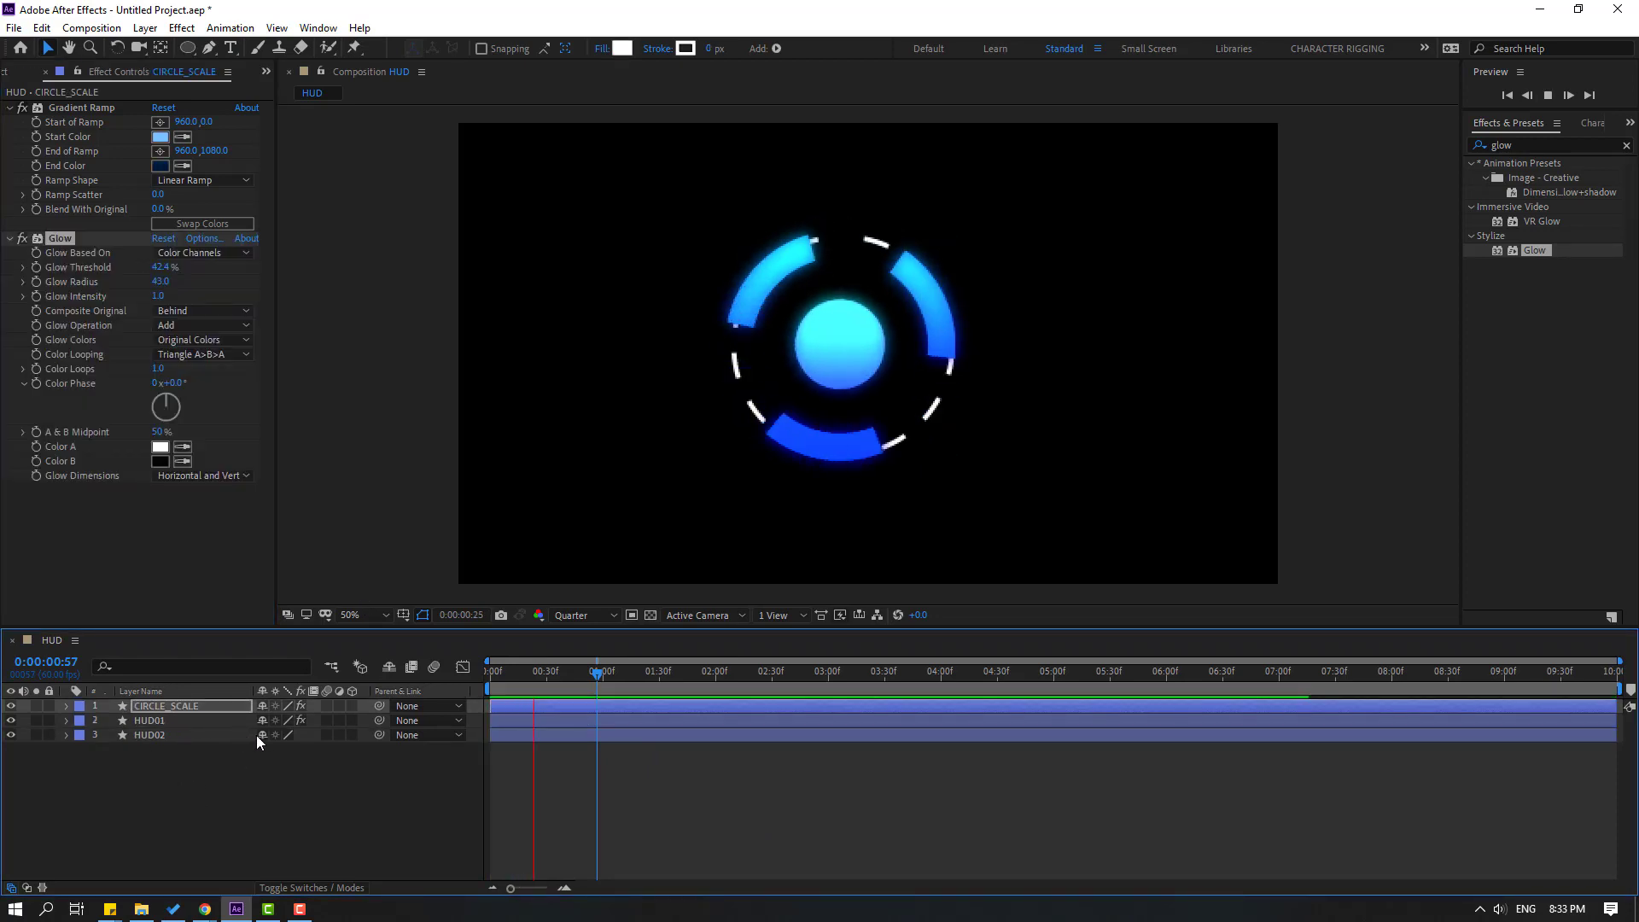
key(space)
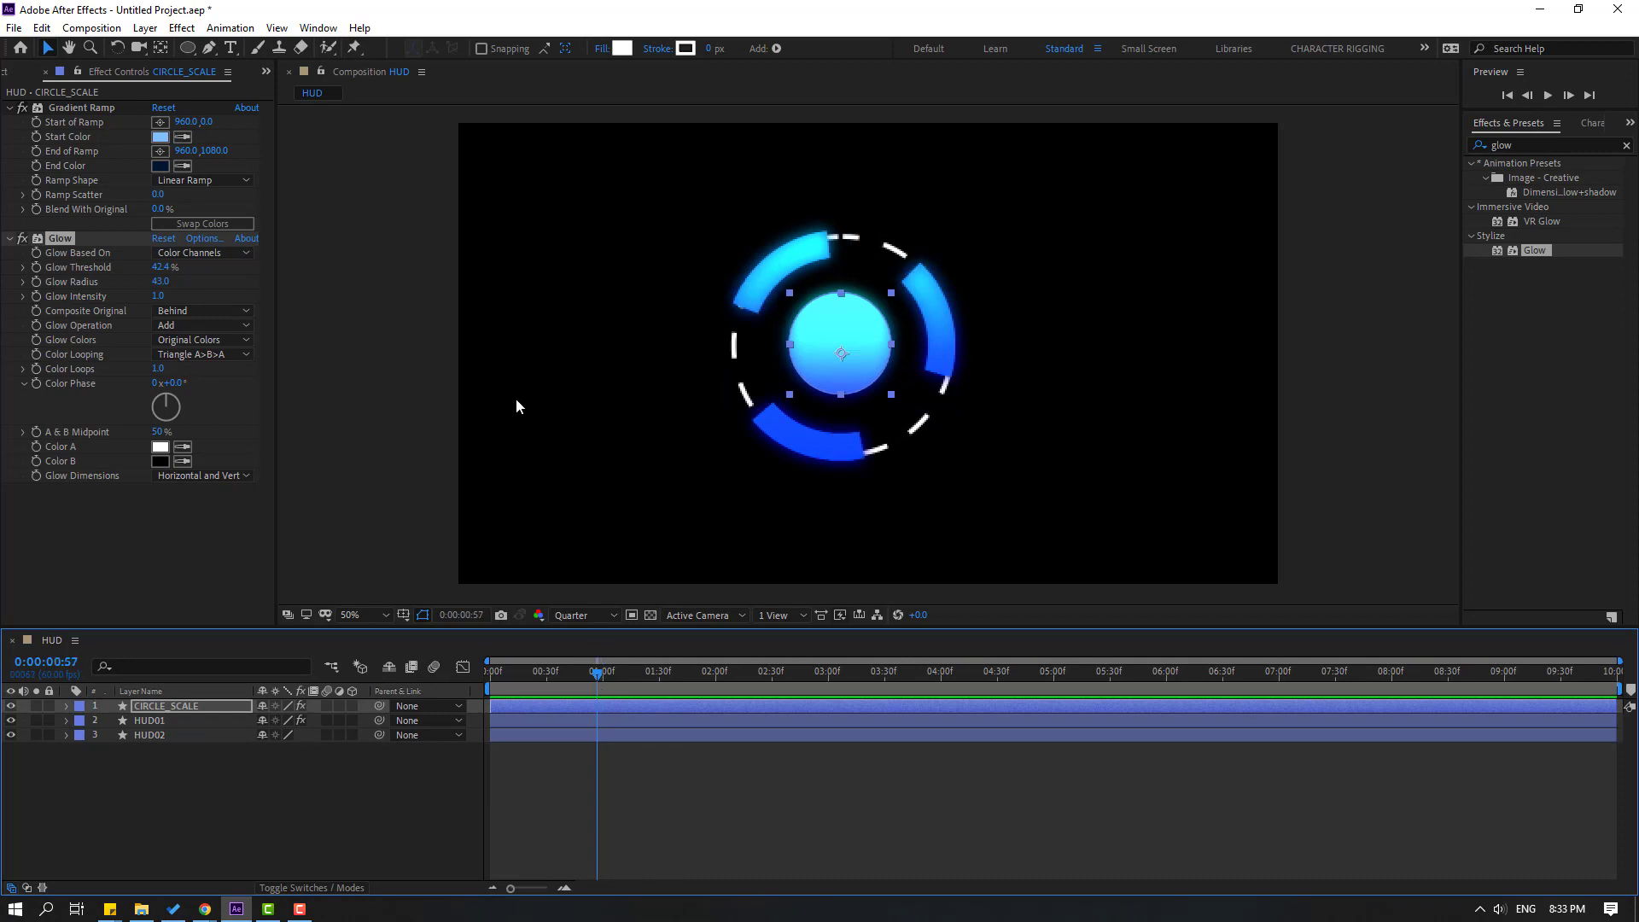
drag(157, 291, 245, 290)
key(space)
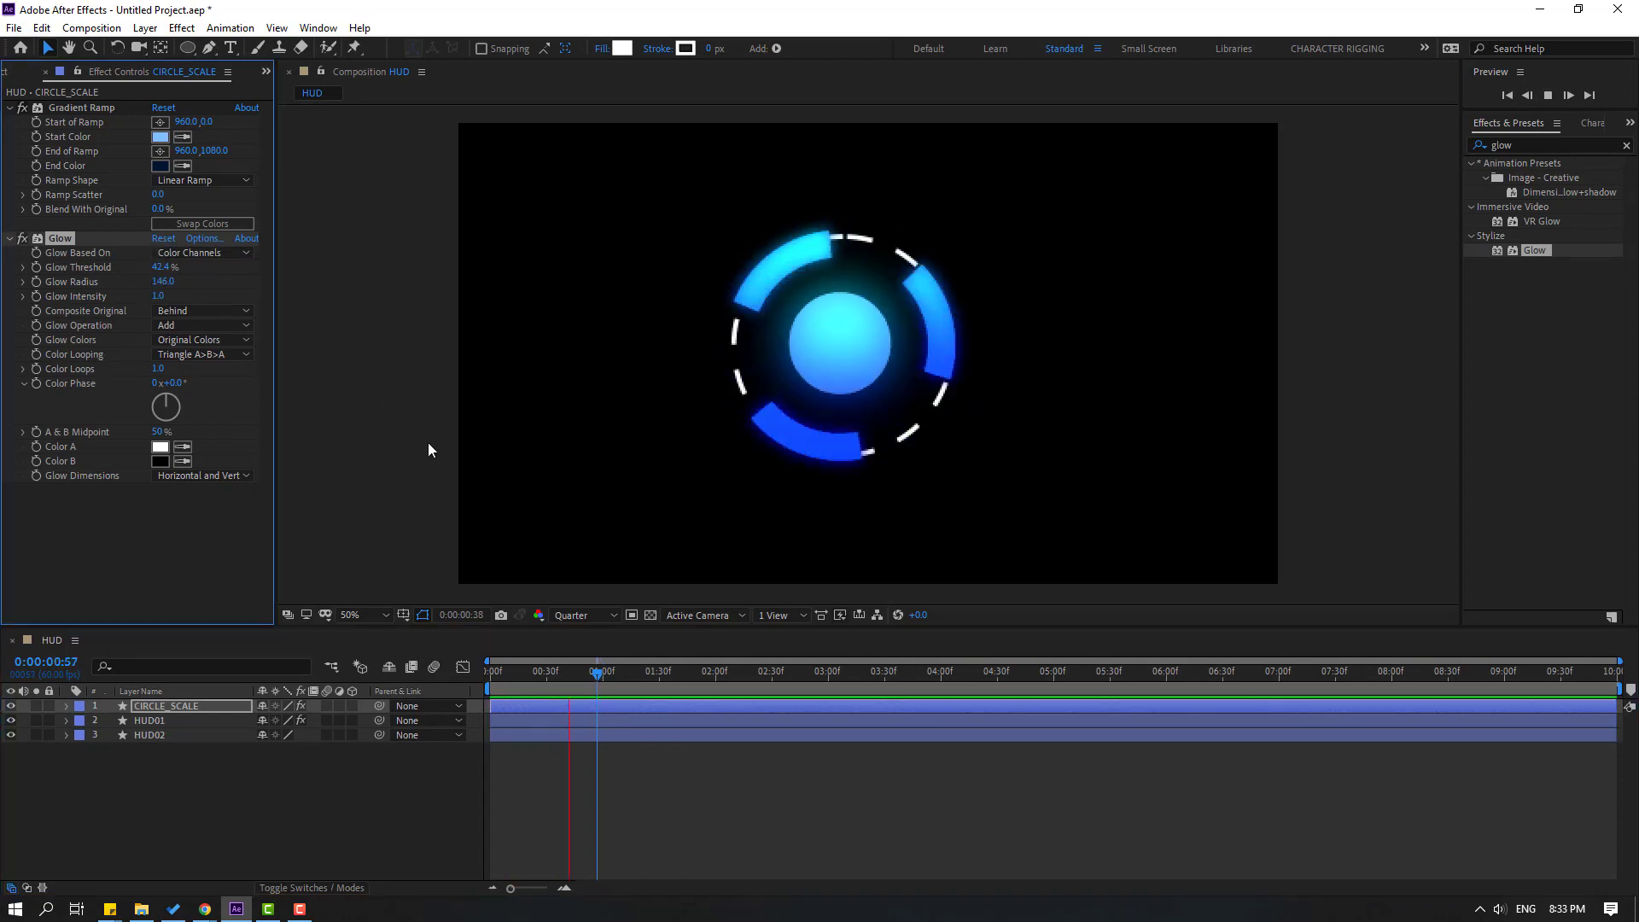
key(space)
Set Glow Radius to 102 on HUD01 and 25 on HUD02.
click(146, 721)
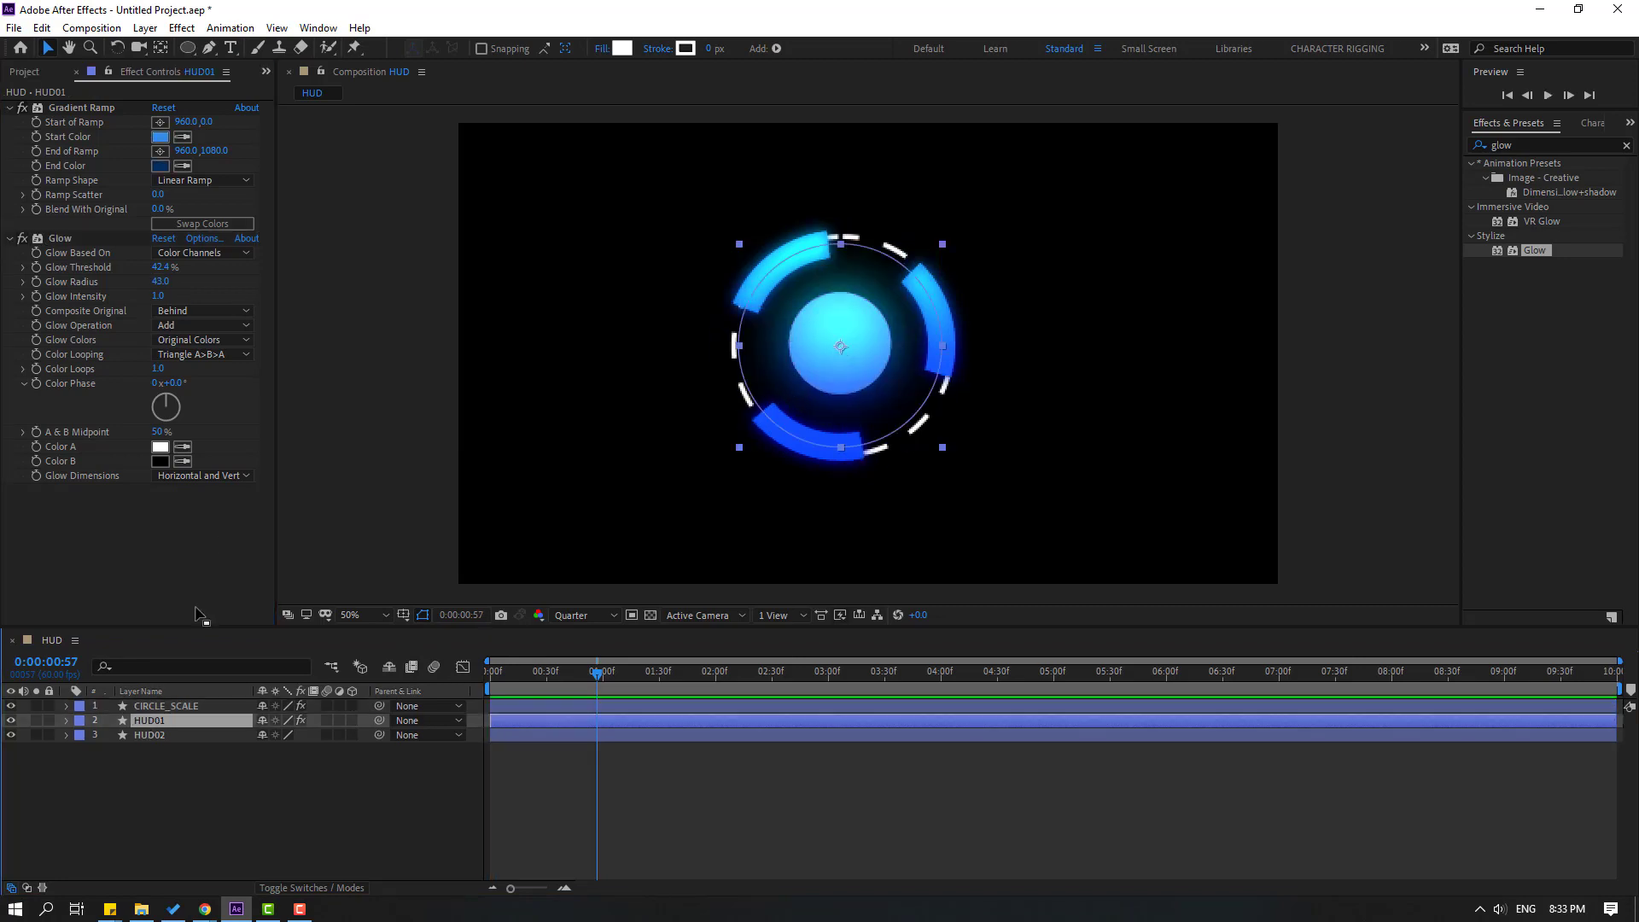
drag(160, 289, 211, 280)
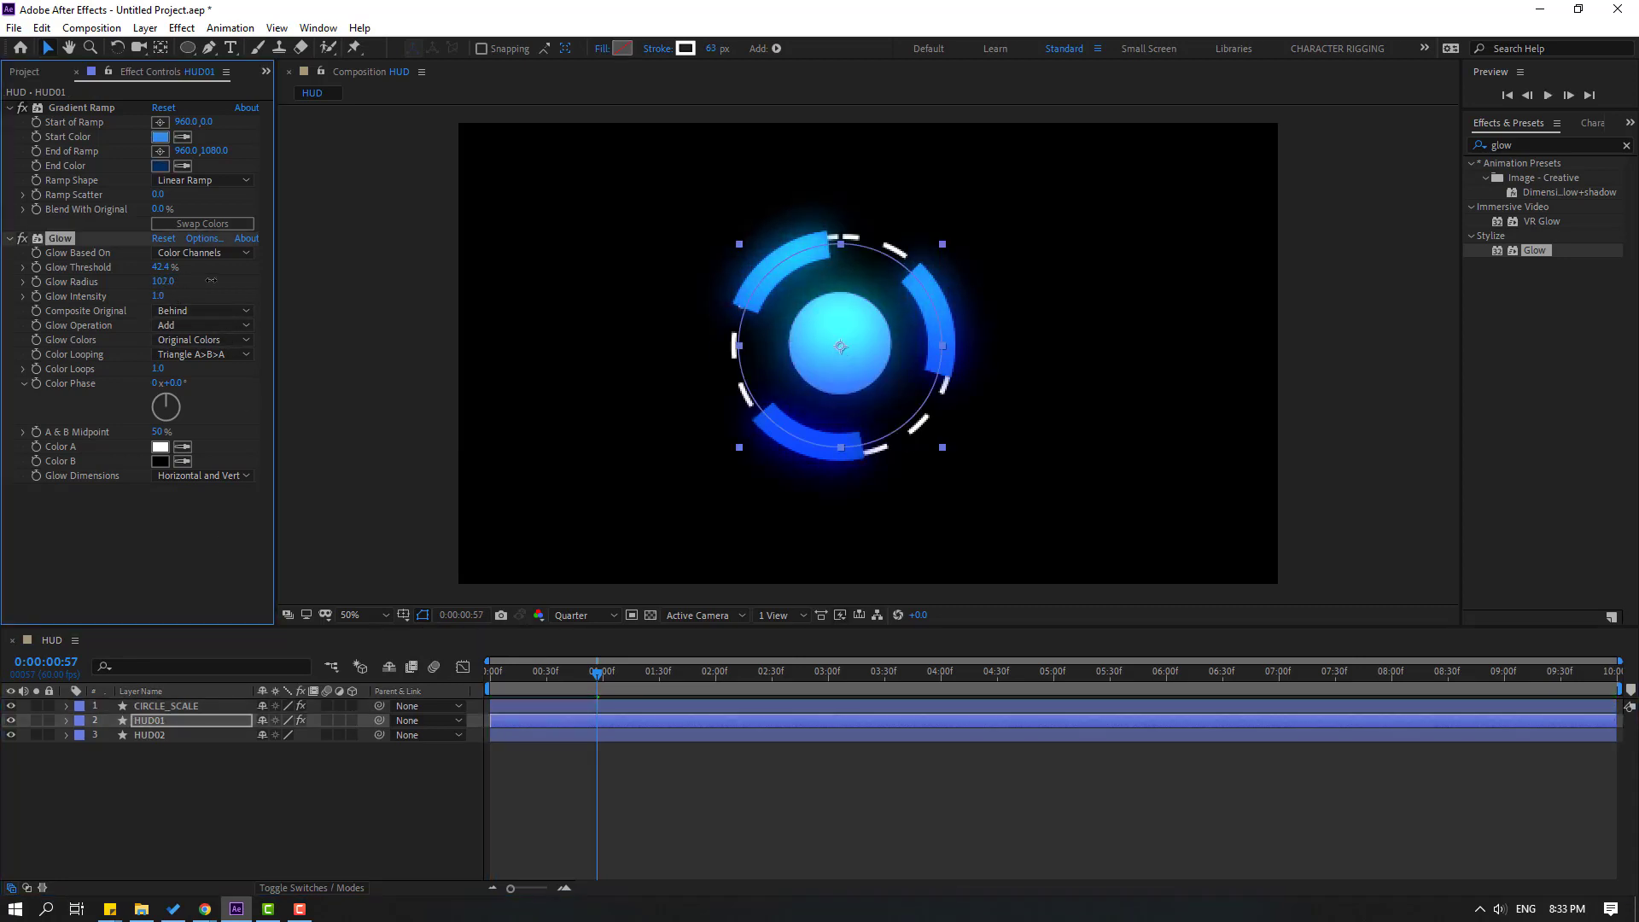
key(space)
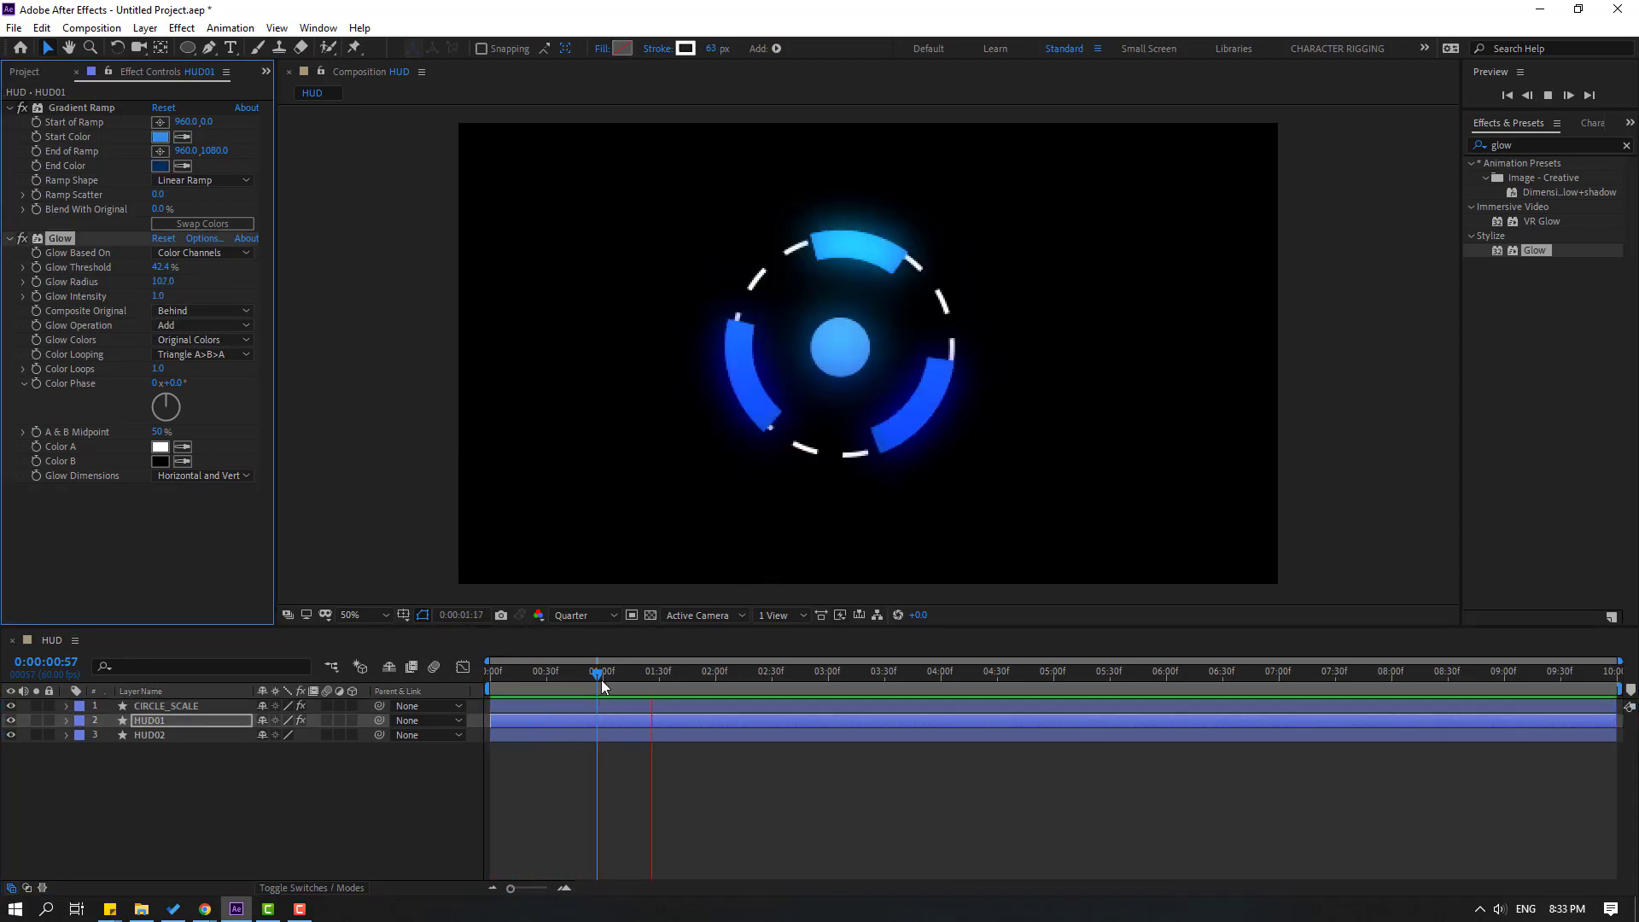
click(600, 680)
click(142, 736)
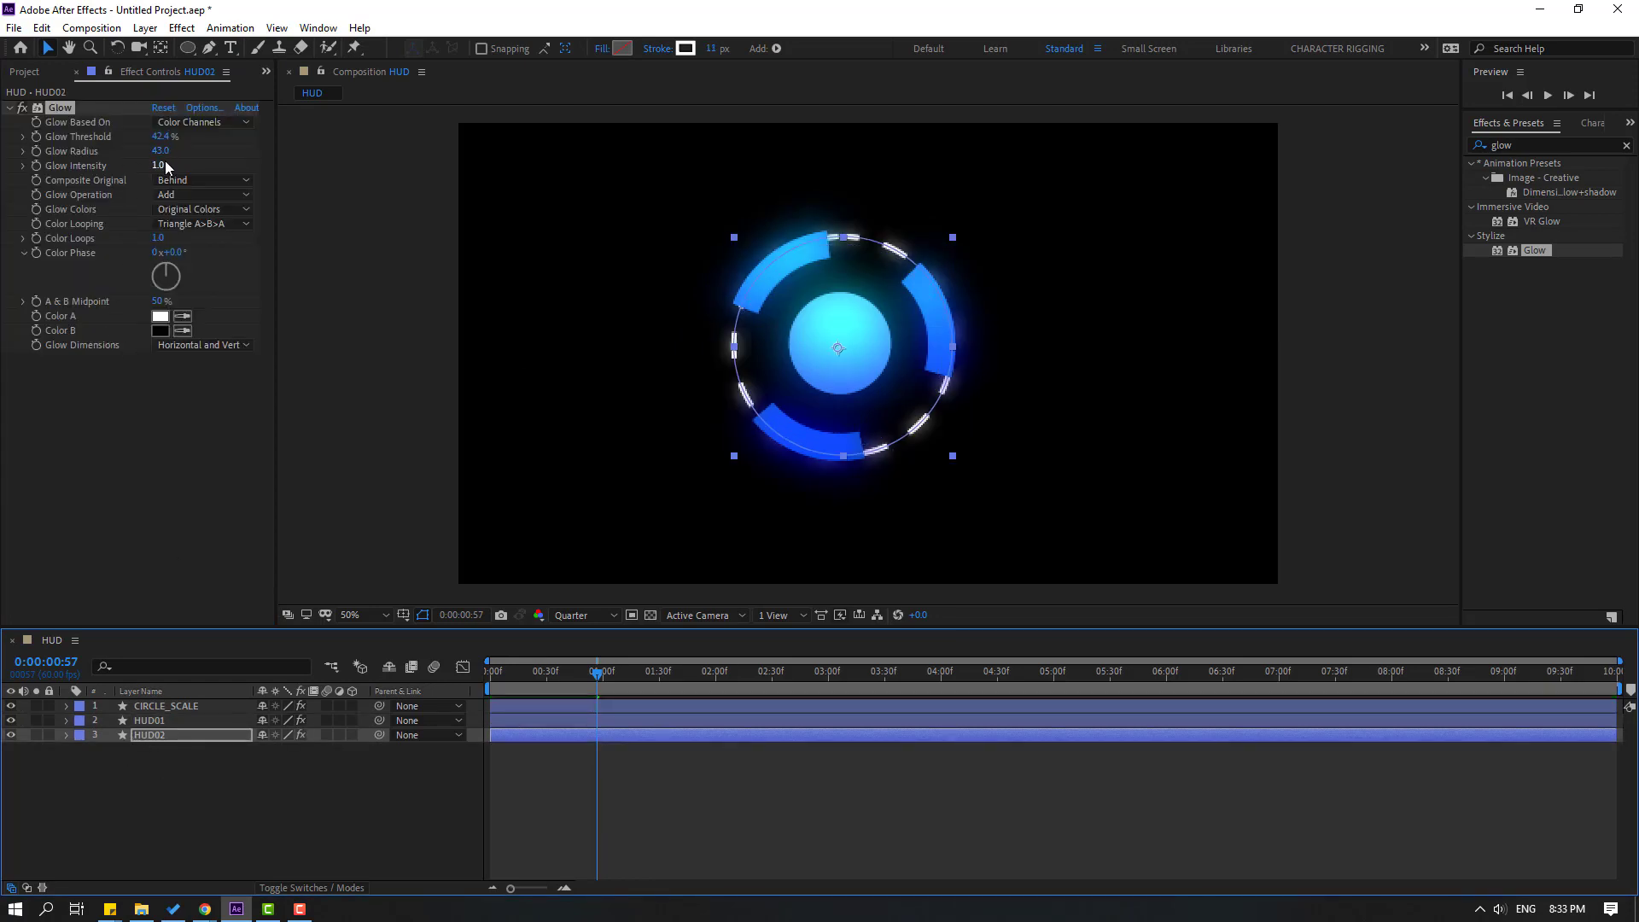
drag(161, 151, 150, 158)
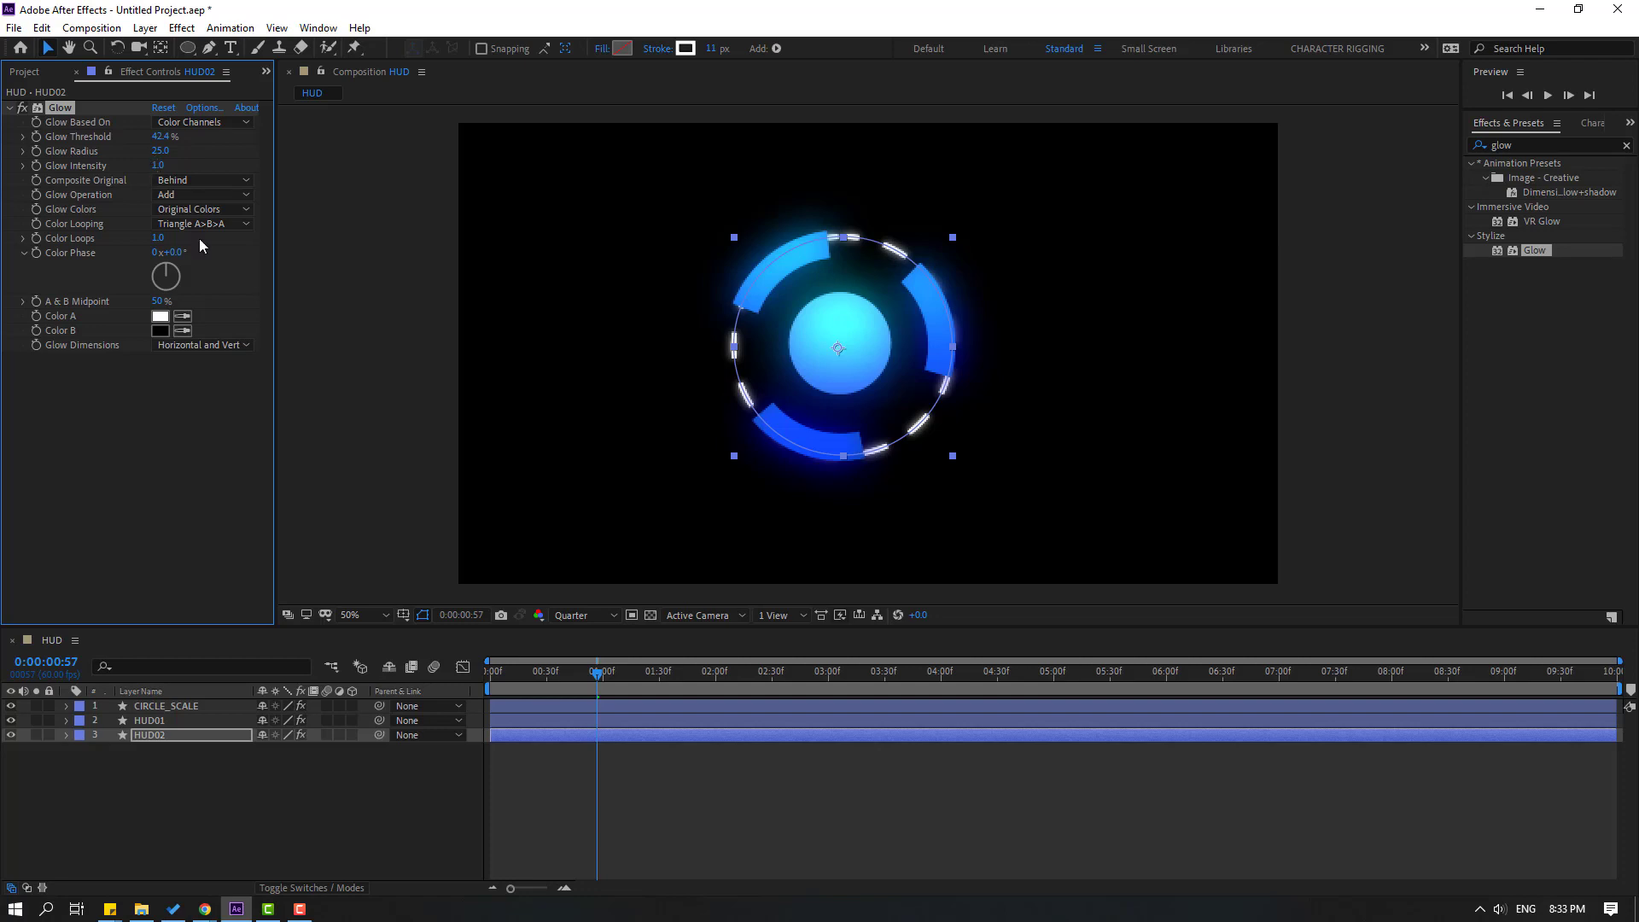
click(799, 817)
key(space)
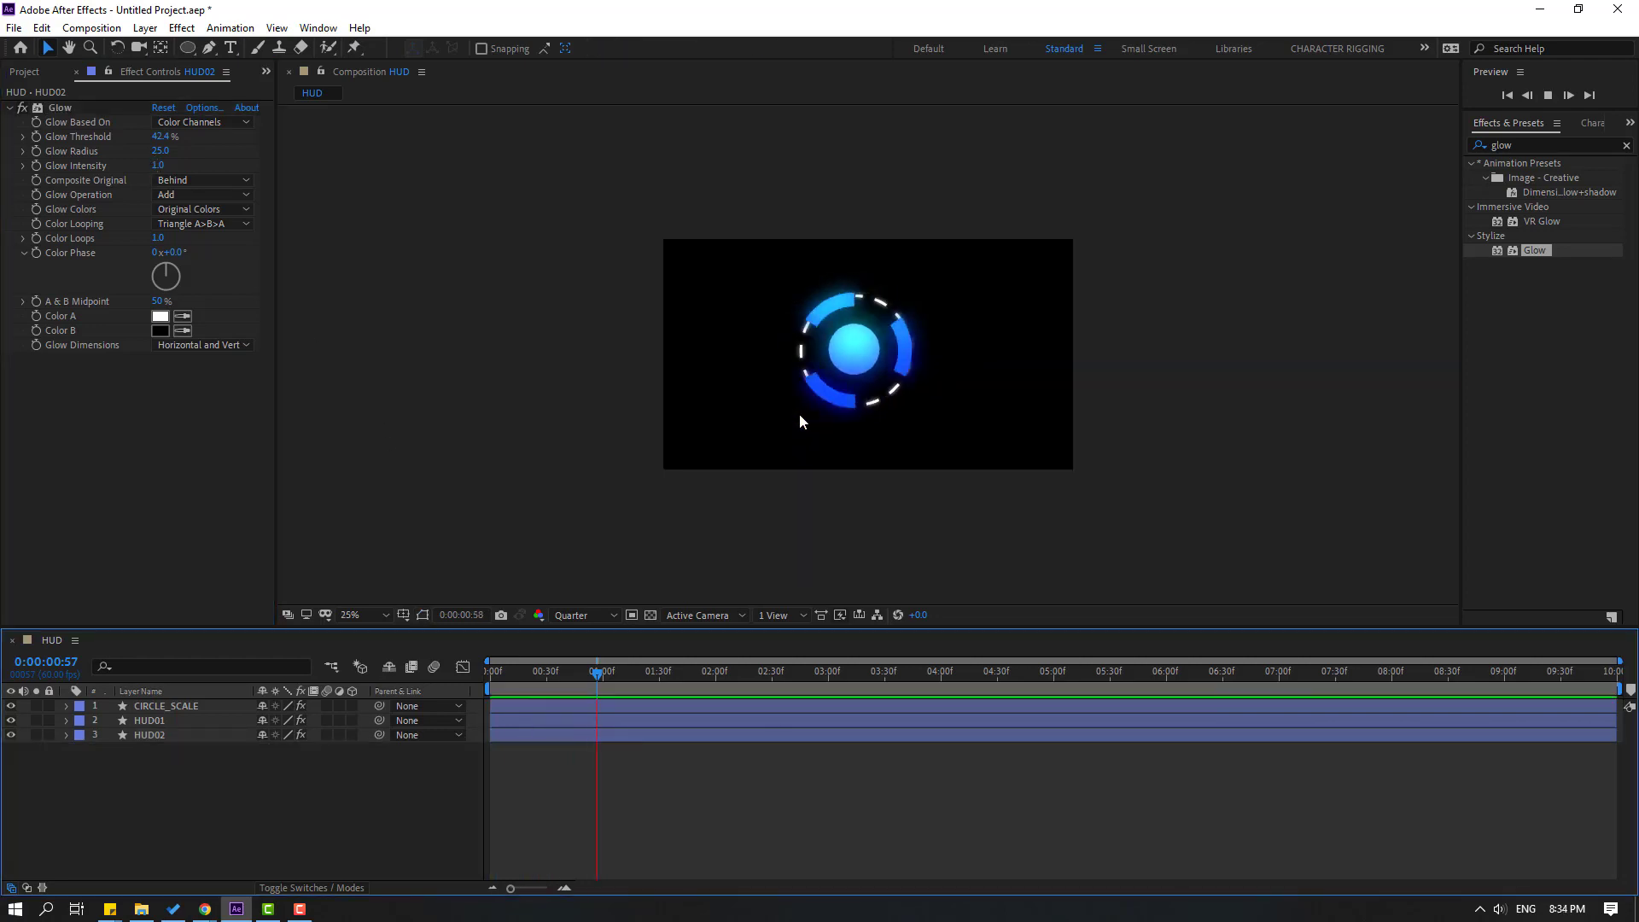
Pre-compose all three HUD layers into a new composition named HUD_ELEMENTS.
key(space)
drag(120, 823, 137, 704)
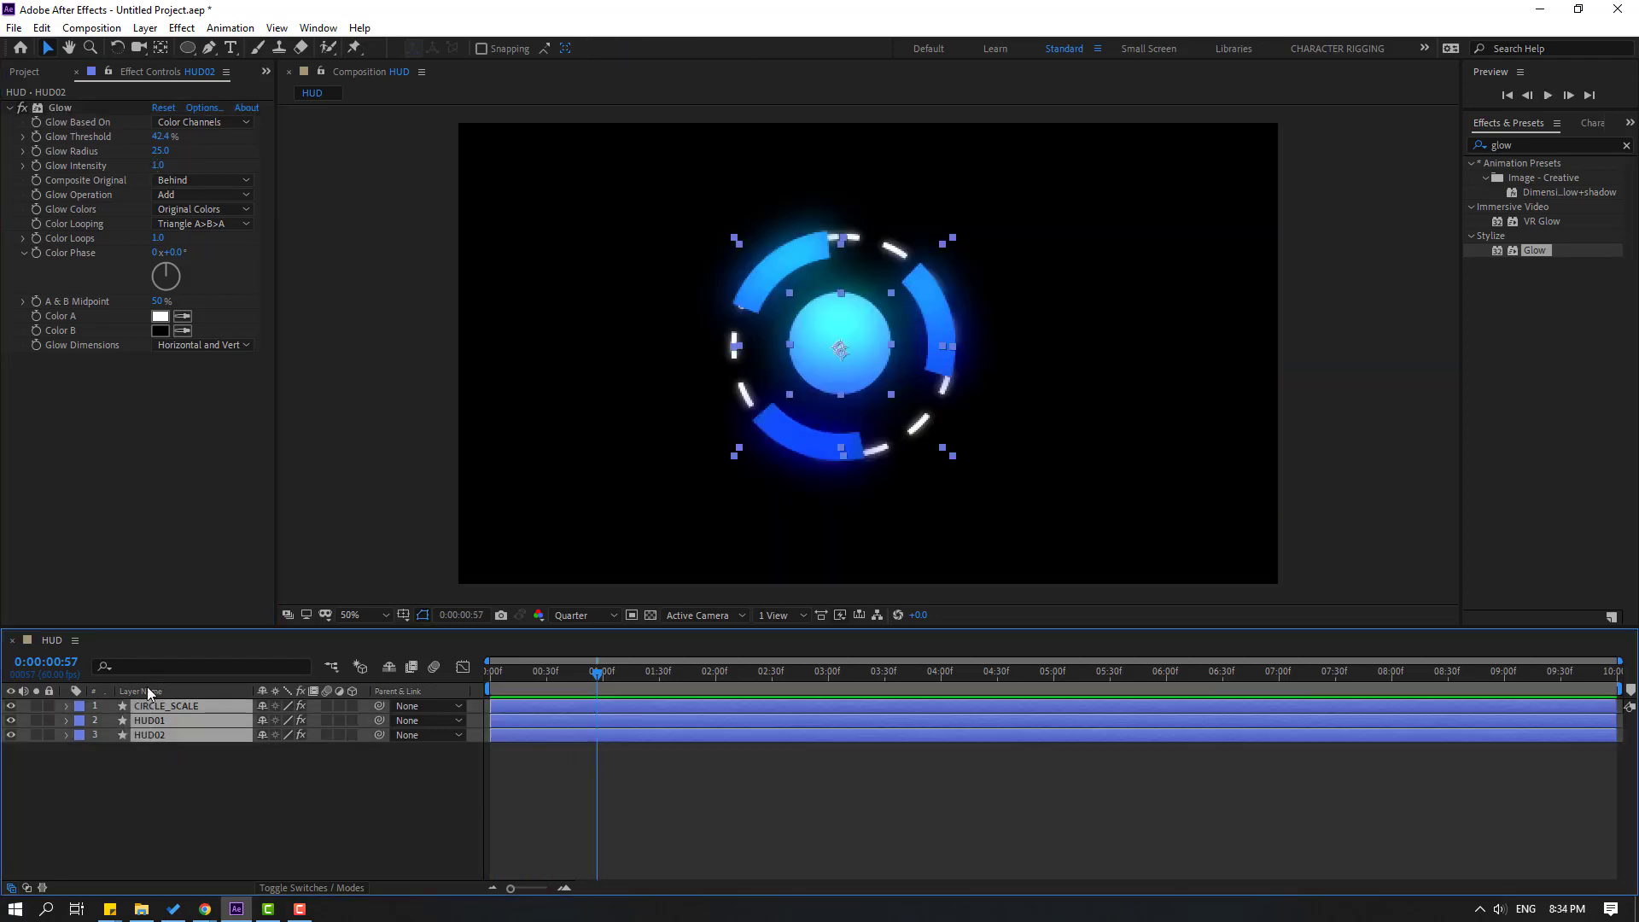
right_click(145, 723)
click(209, 647)
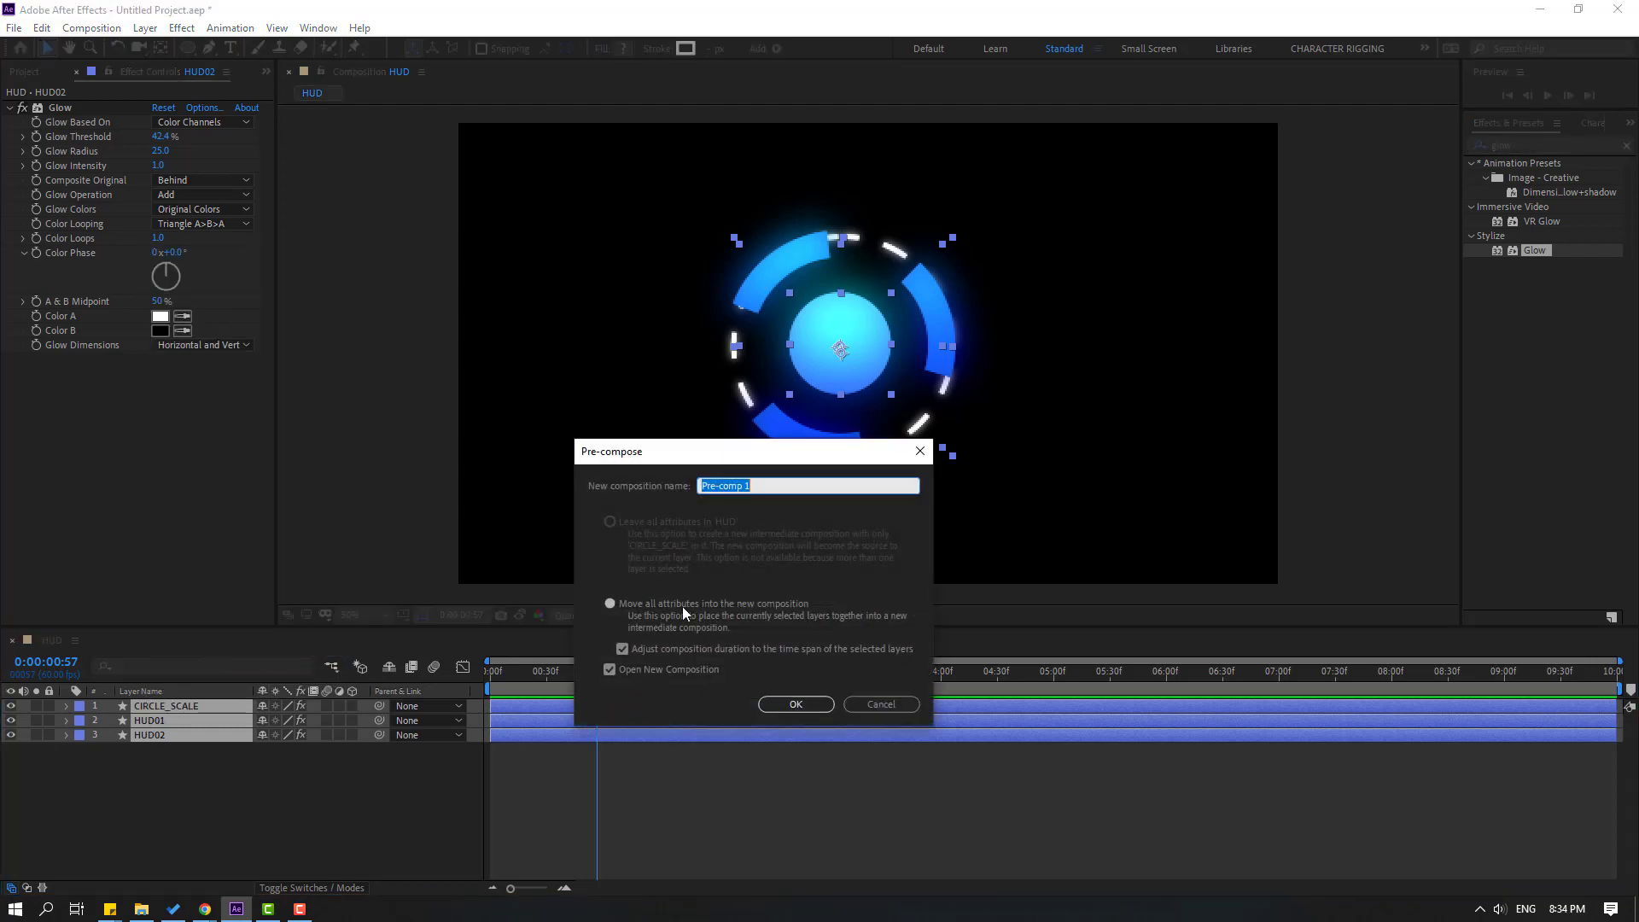
text(HUD_ELEMENTS)
click(784, 710)
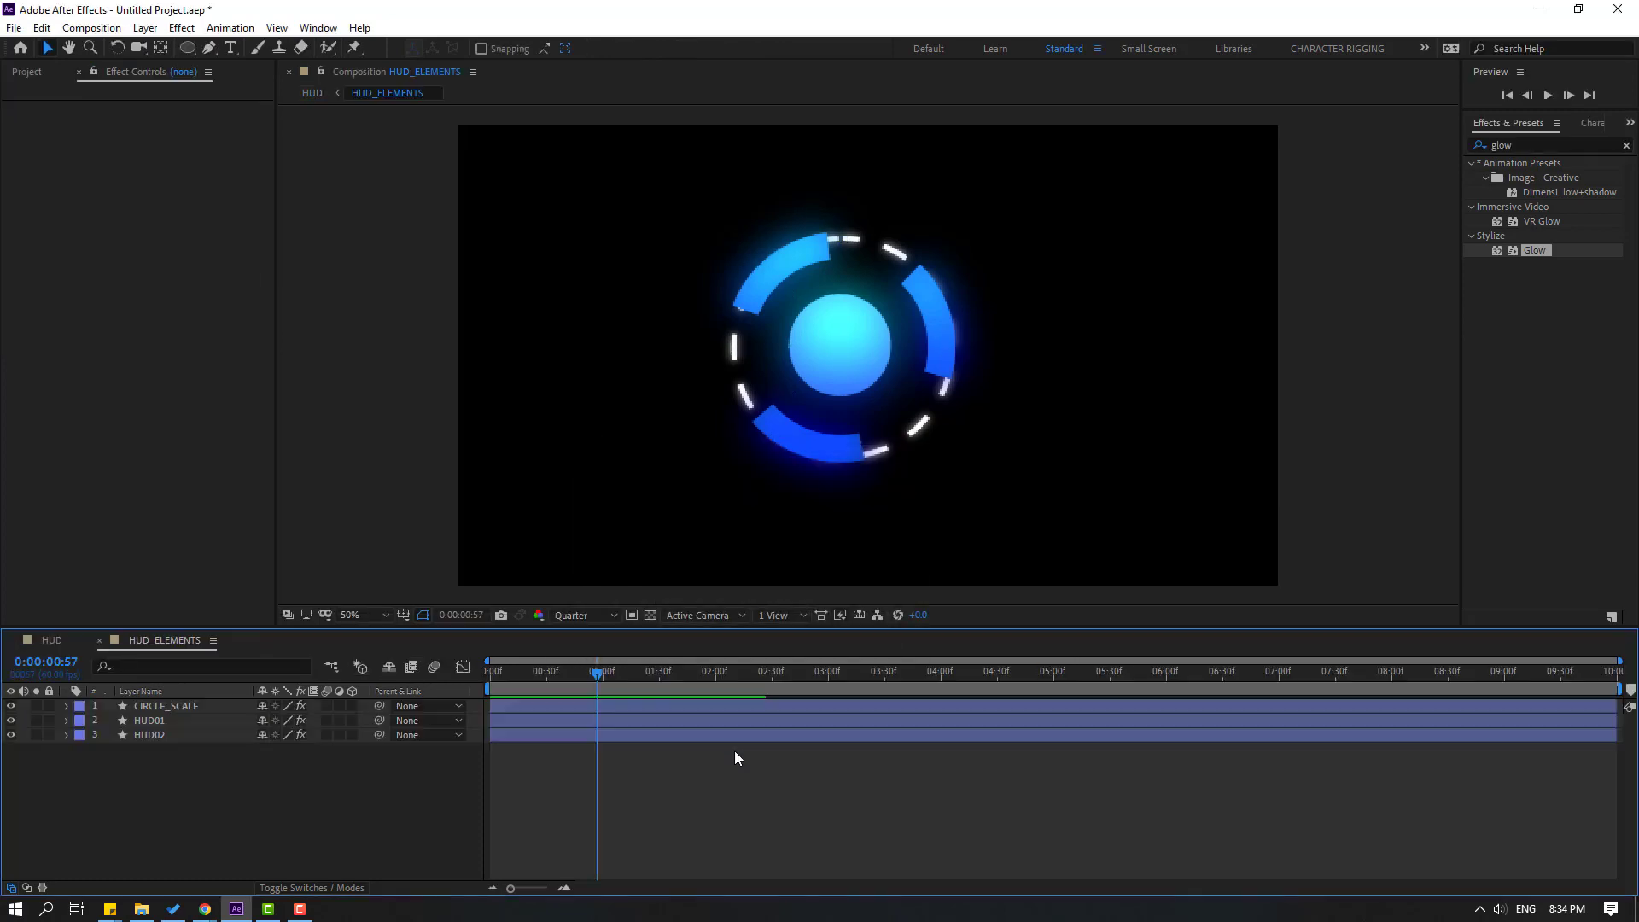
In the HUD comp, make HUD_ELEMENTS 3D, tilt it -73° on X, and lower it.
click(51, 645)
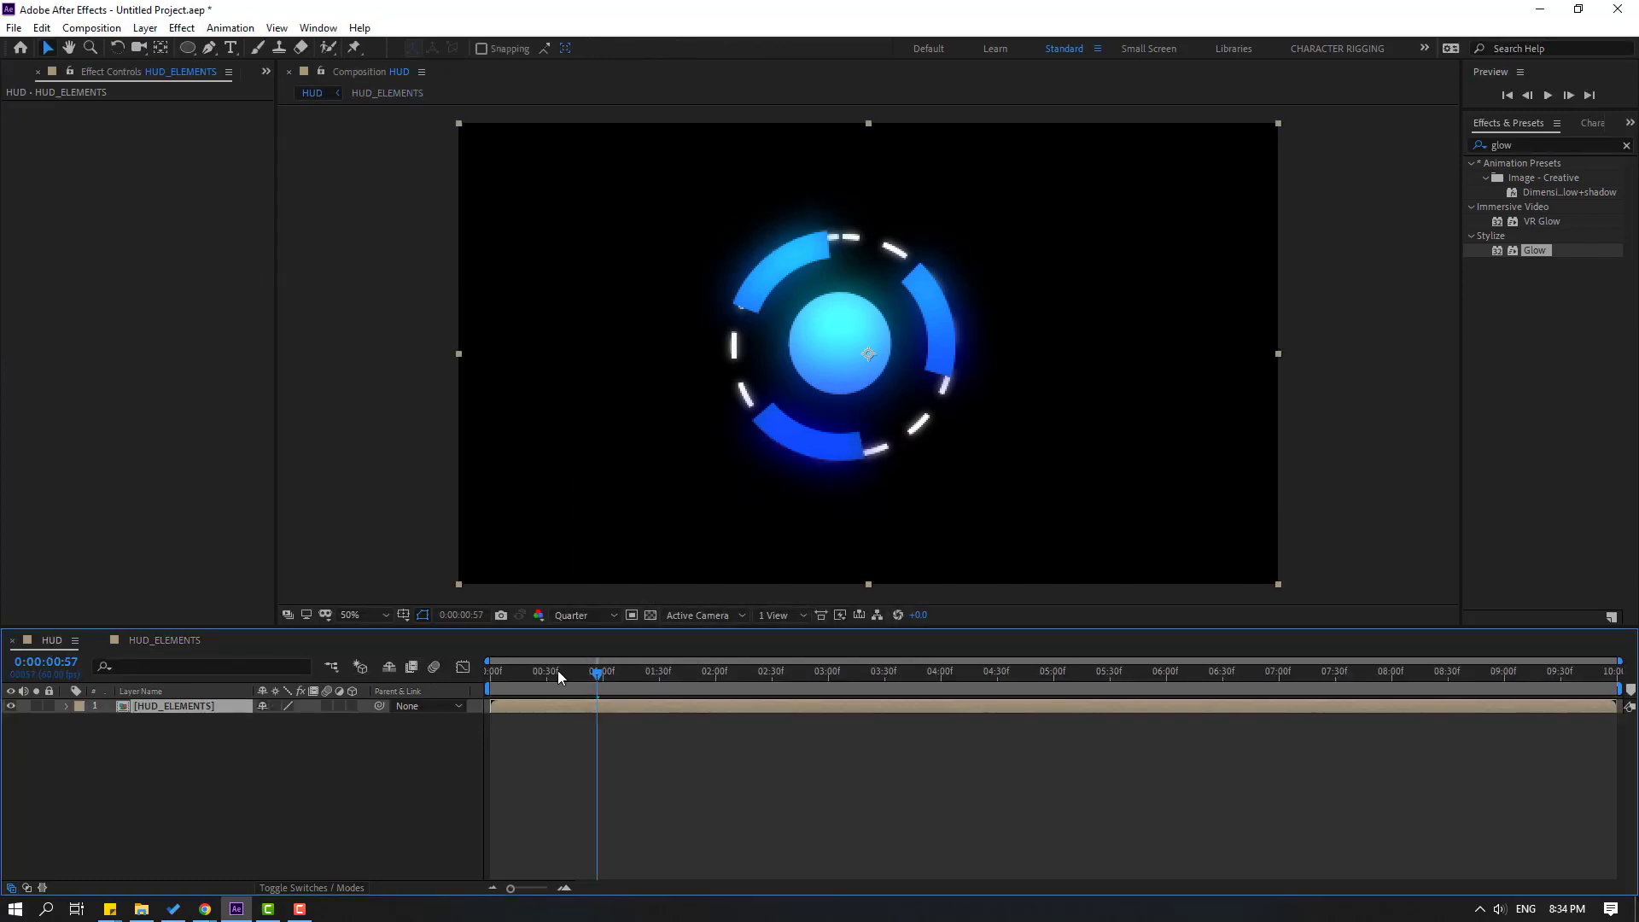
click(352, 705)
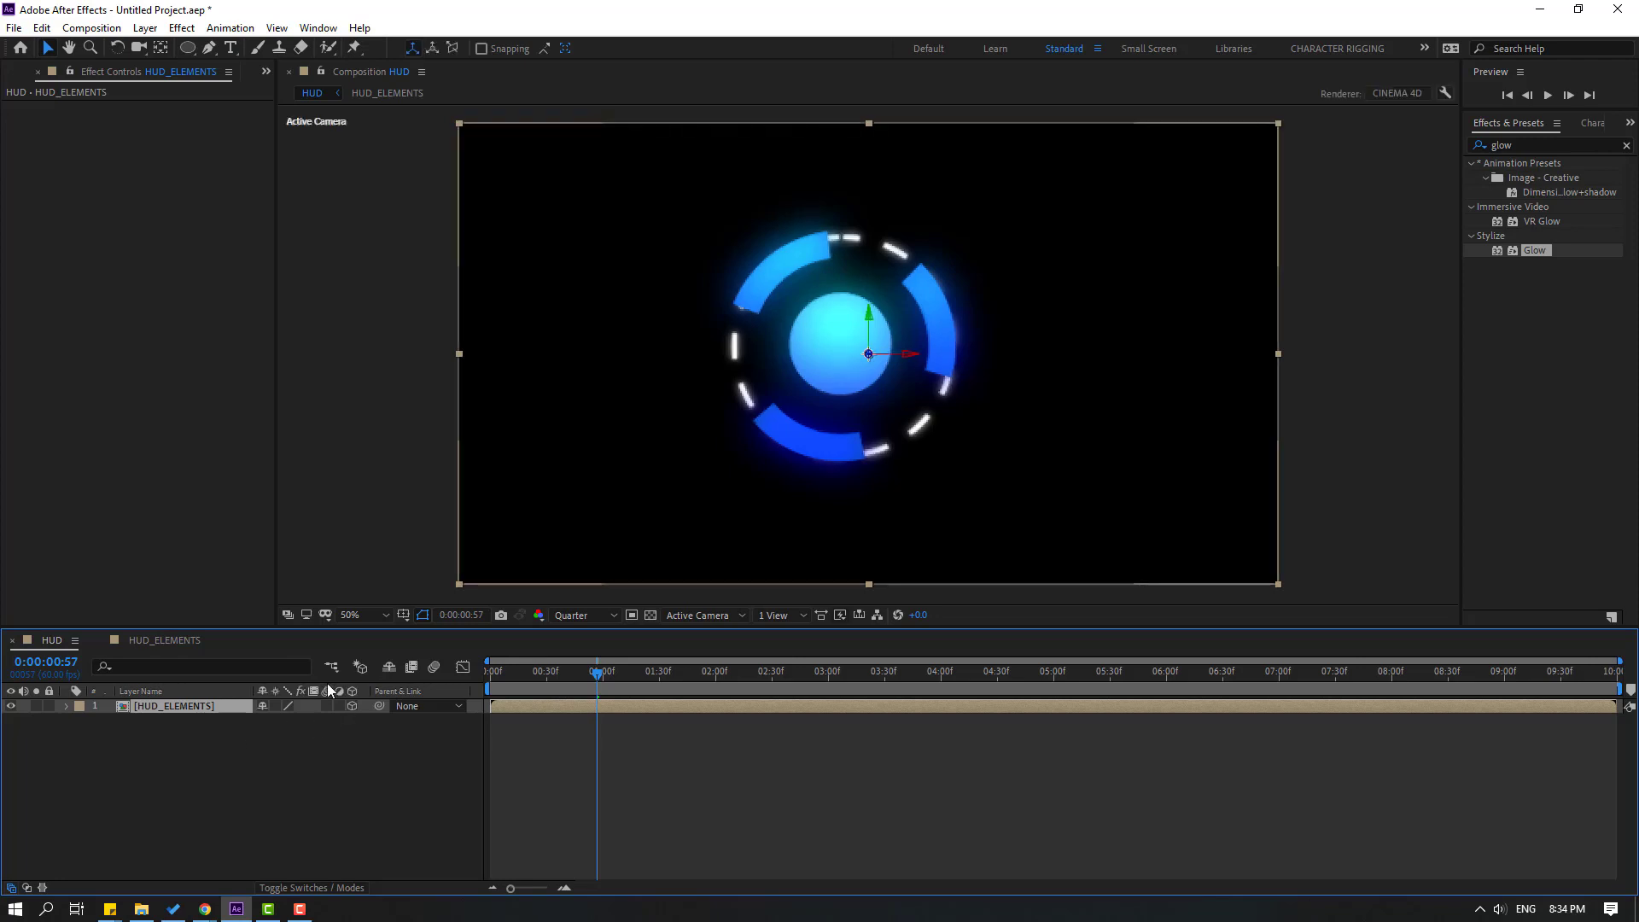
key(r)
drag(275, 735, 225, 749)
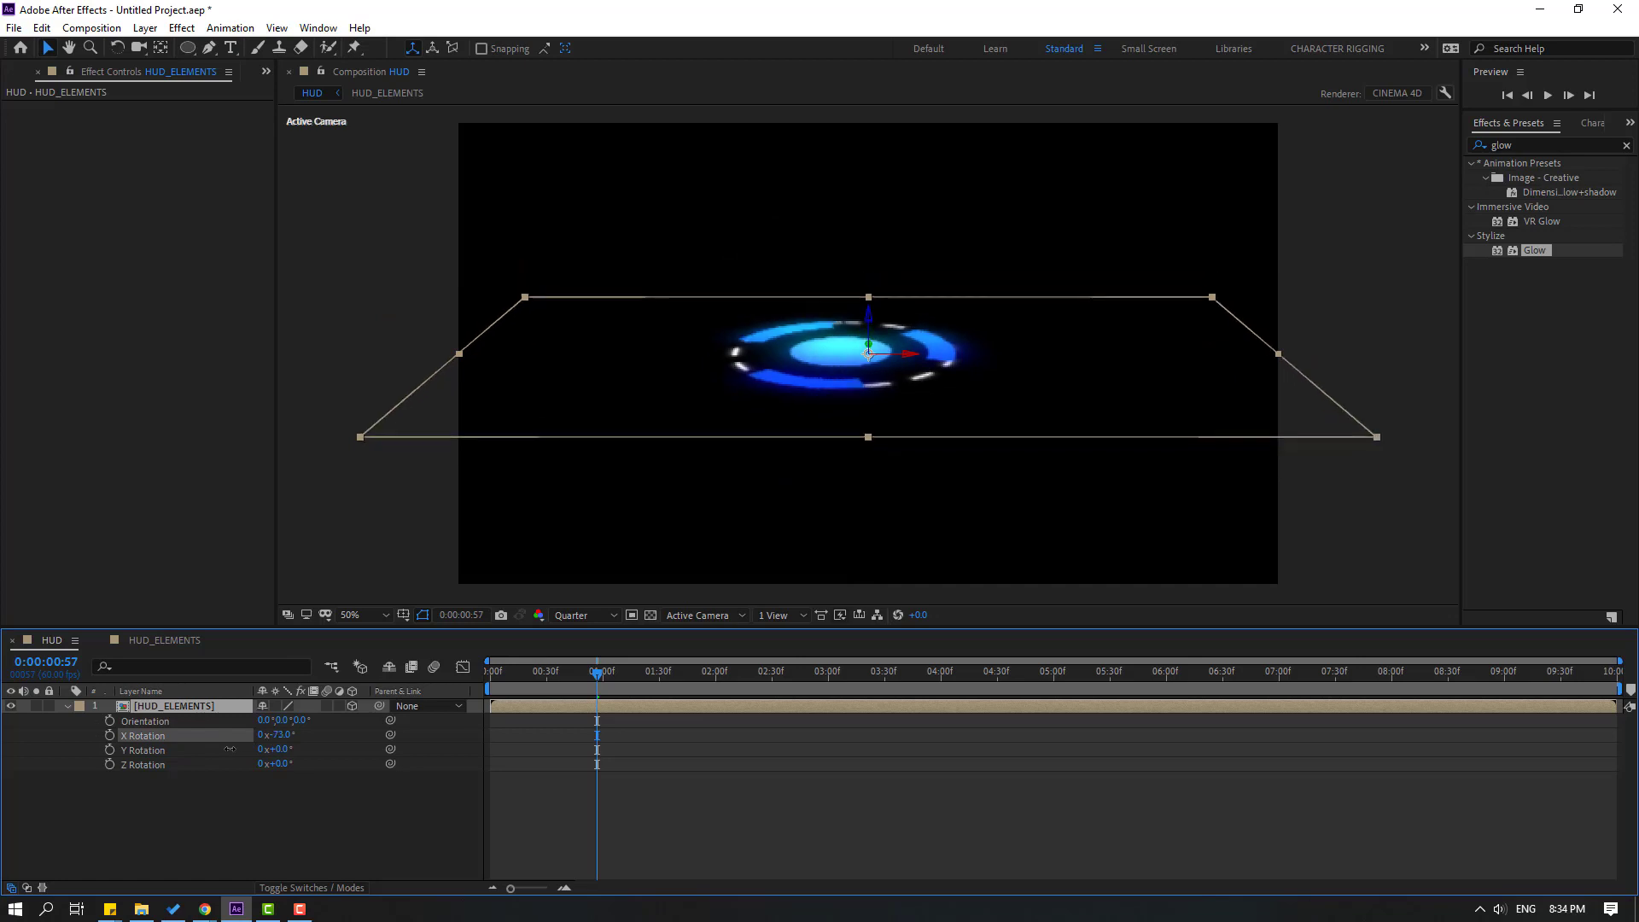
drag(870, 319, 919, 522)
Duplicate HUD_ELEMENTS, scale the copy to 70%, and raise it slightly.
click(153, 705)
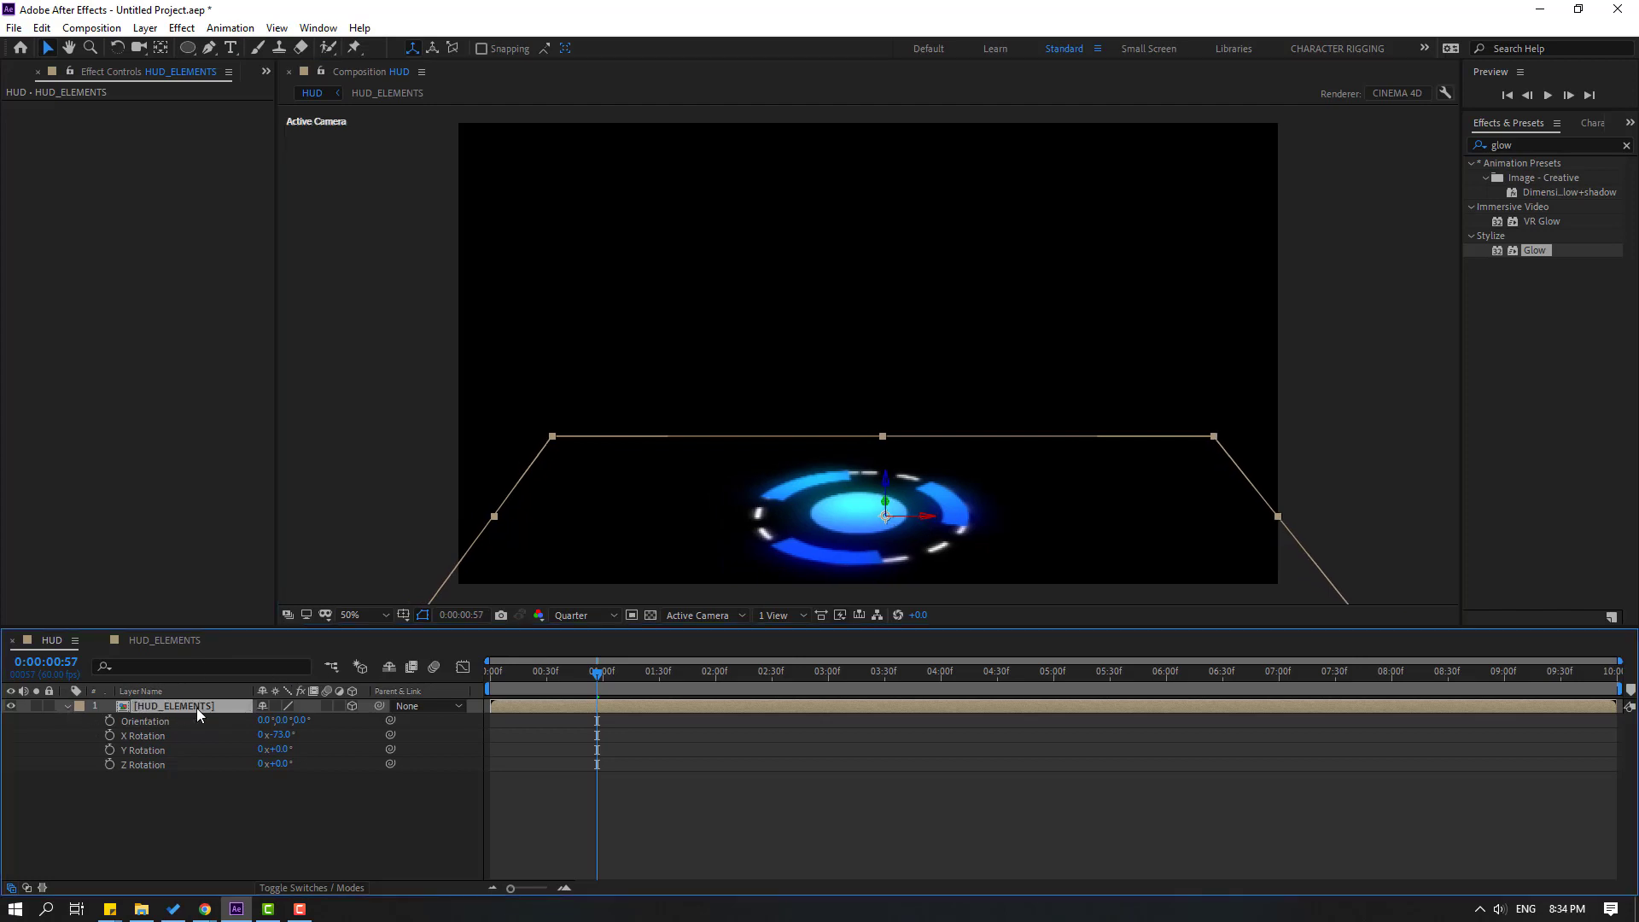
key(ctrl+d)
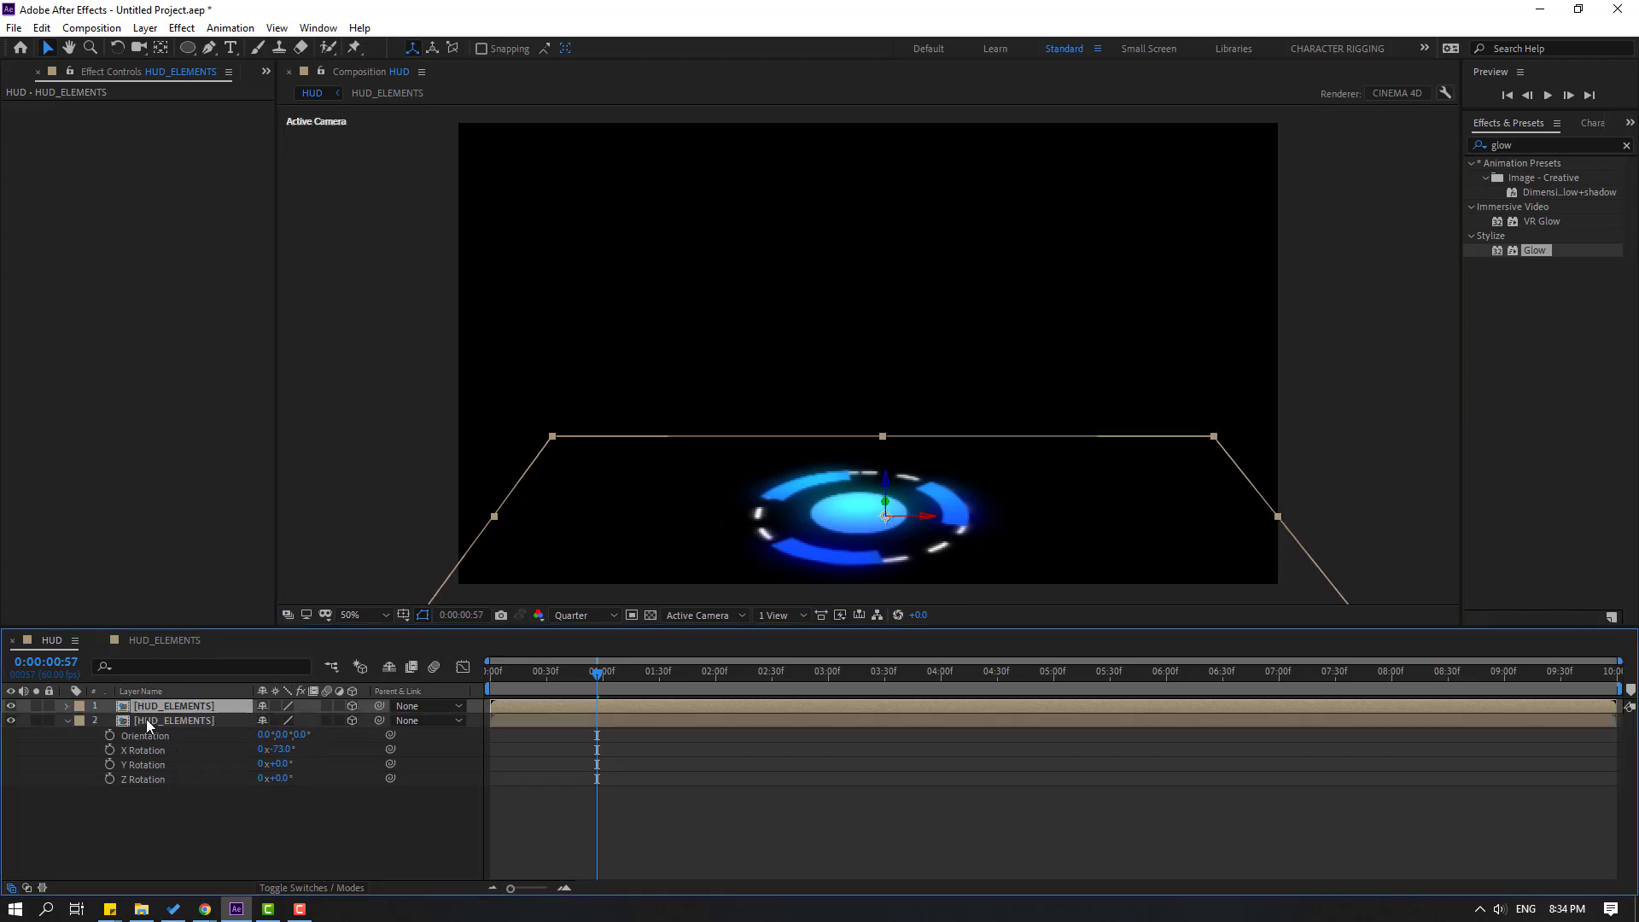
key(s)
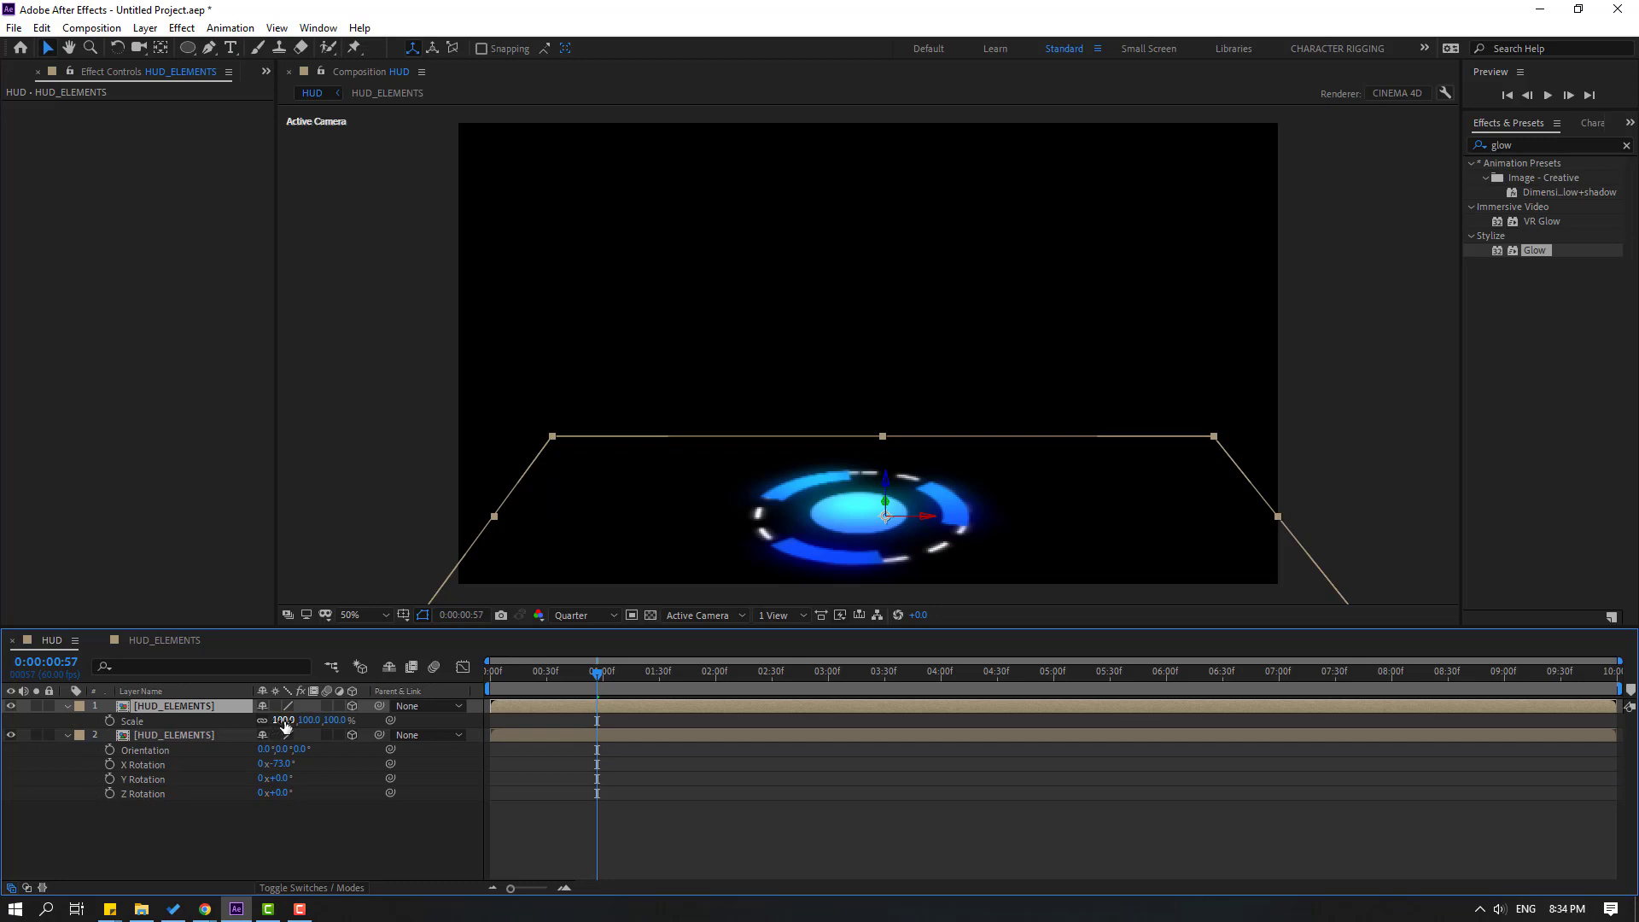
drag(284, 725, 258, 724)
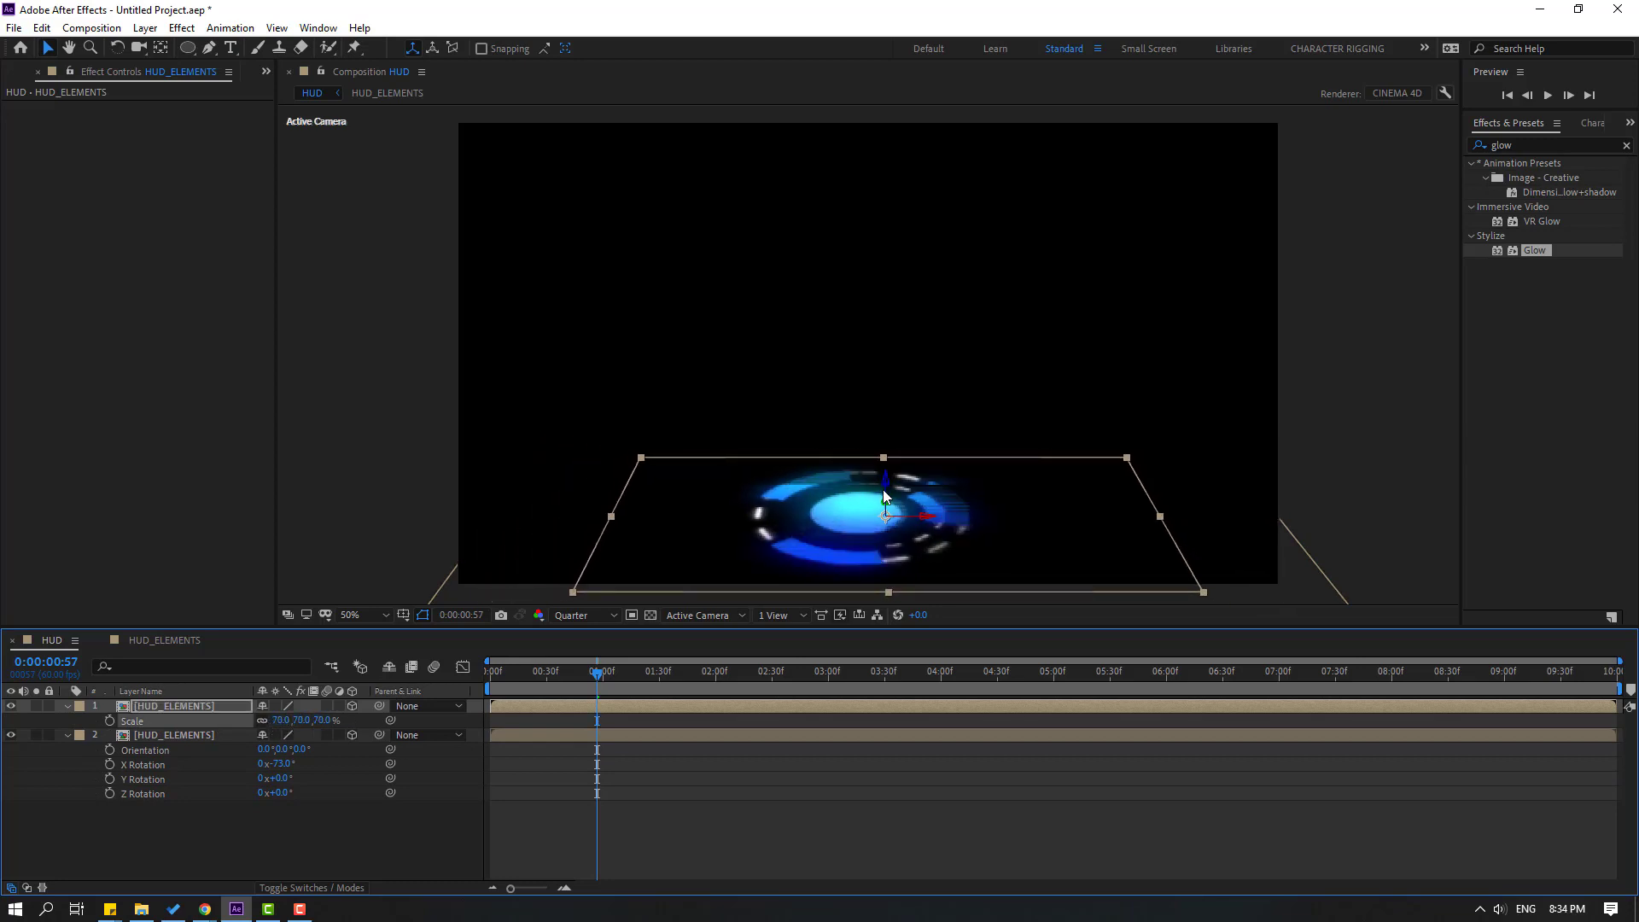
drag(882, 489, 882, 475)
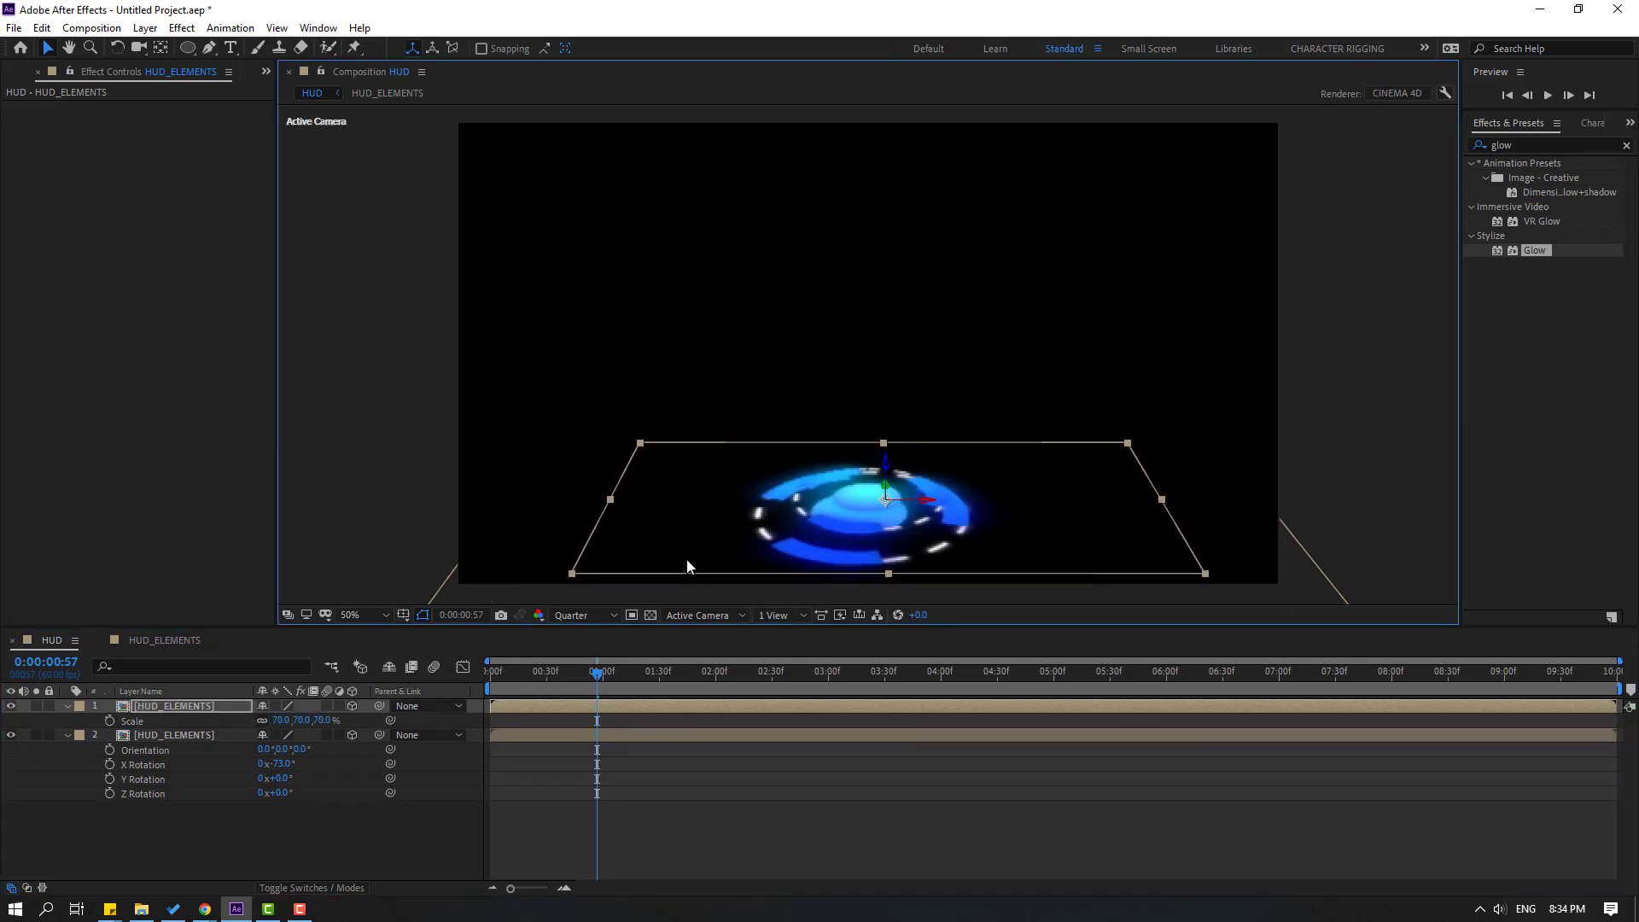
Duplicate the ring again at 51% scale, raise it, and preview.
key(ctrl+d)
key(s)
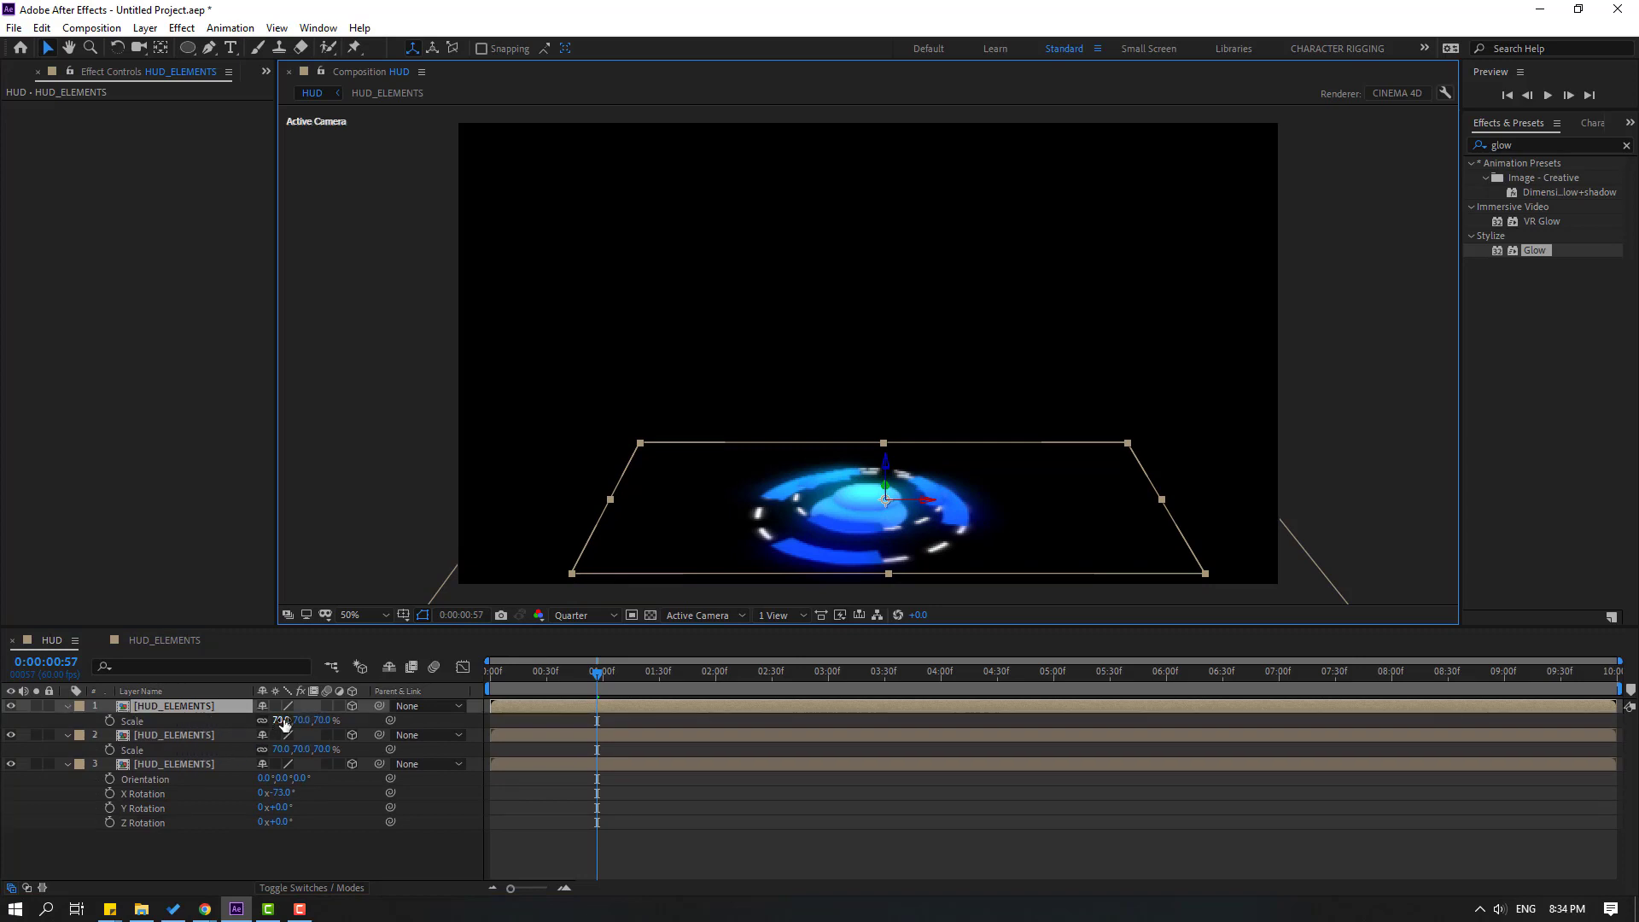
drag(282, 721, 261, 721)
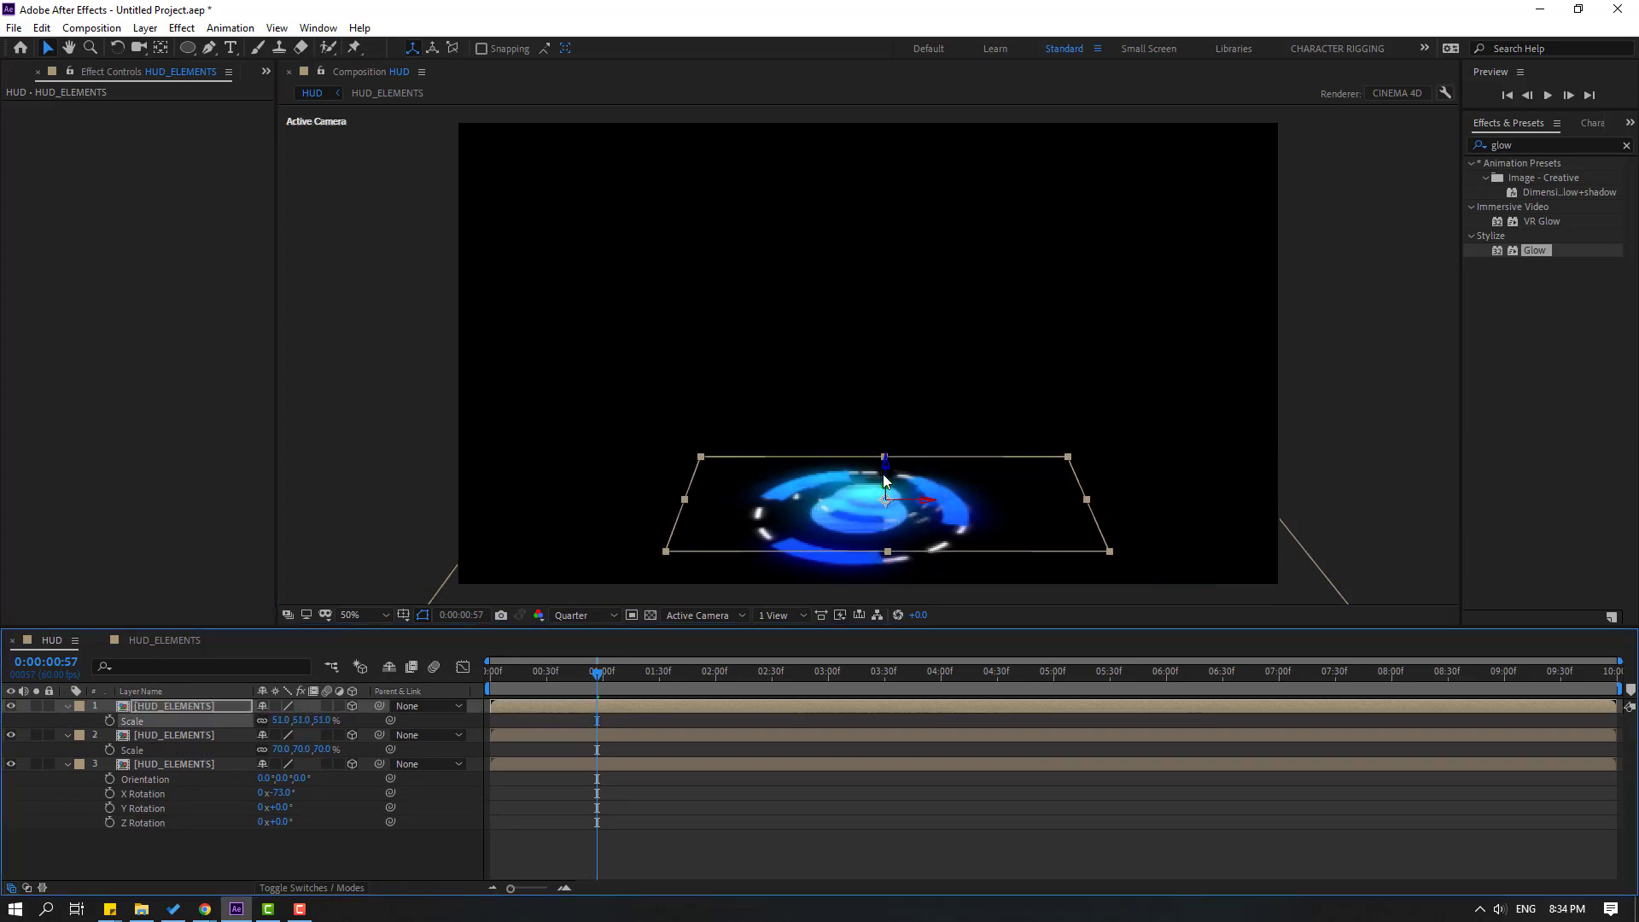
drag(885, 472, 885, 461)
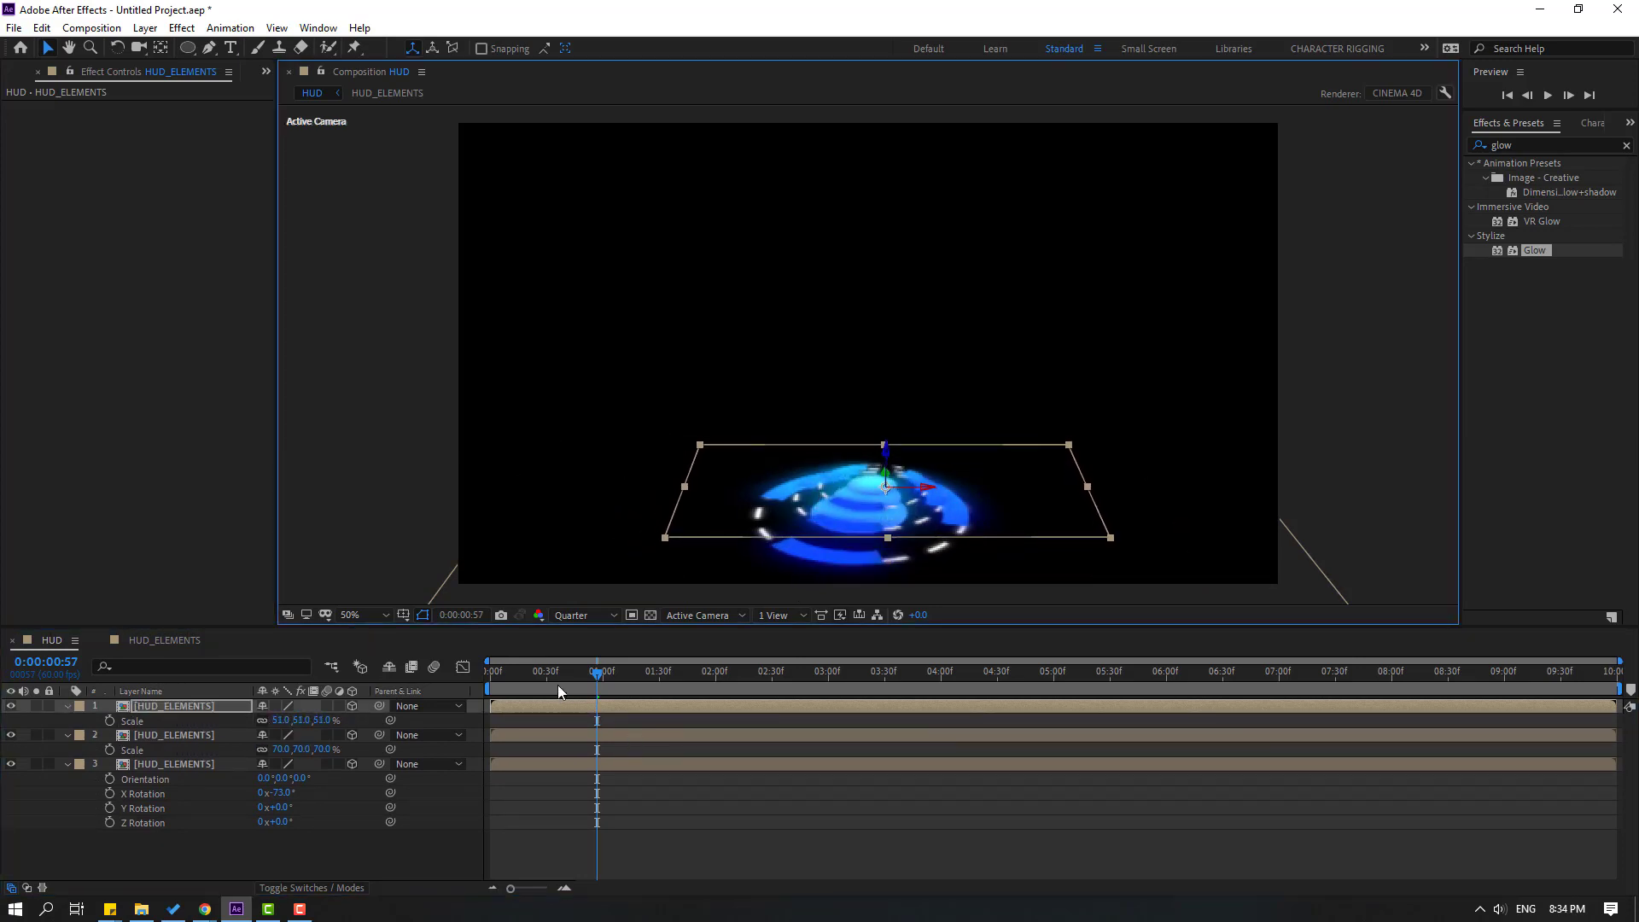
drag(559, 689, 649, 683)
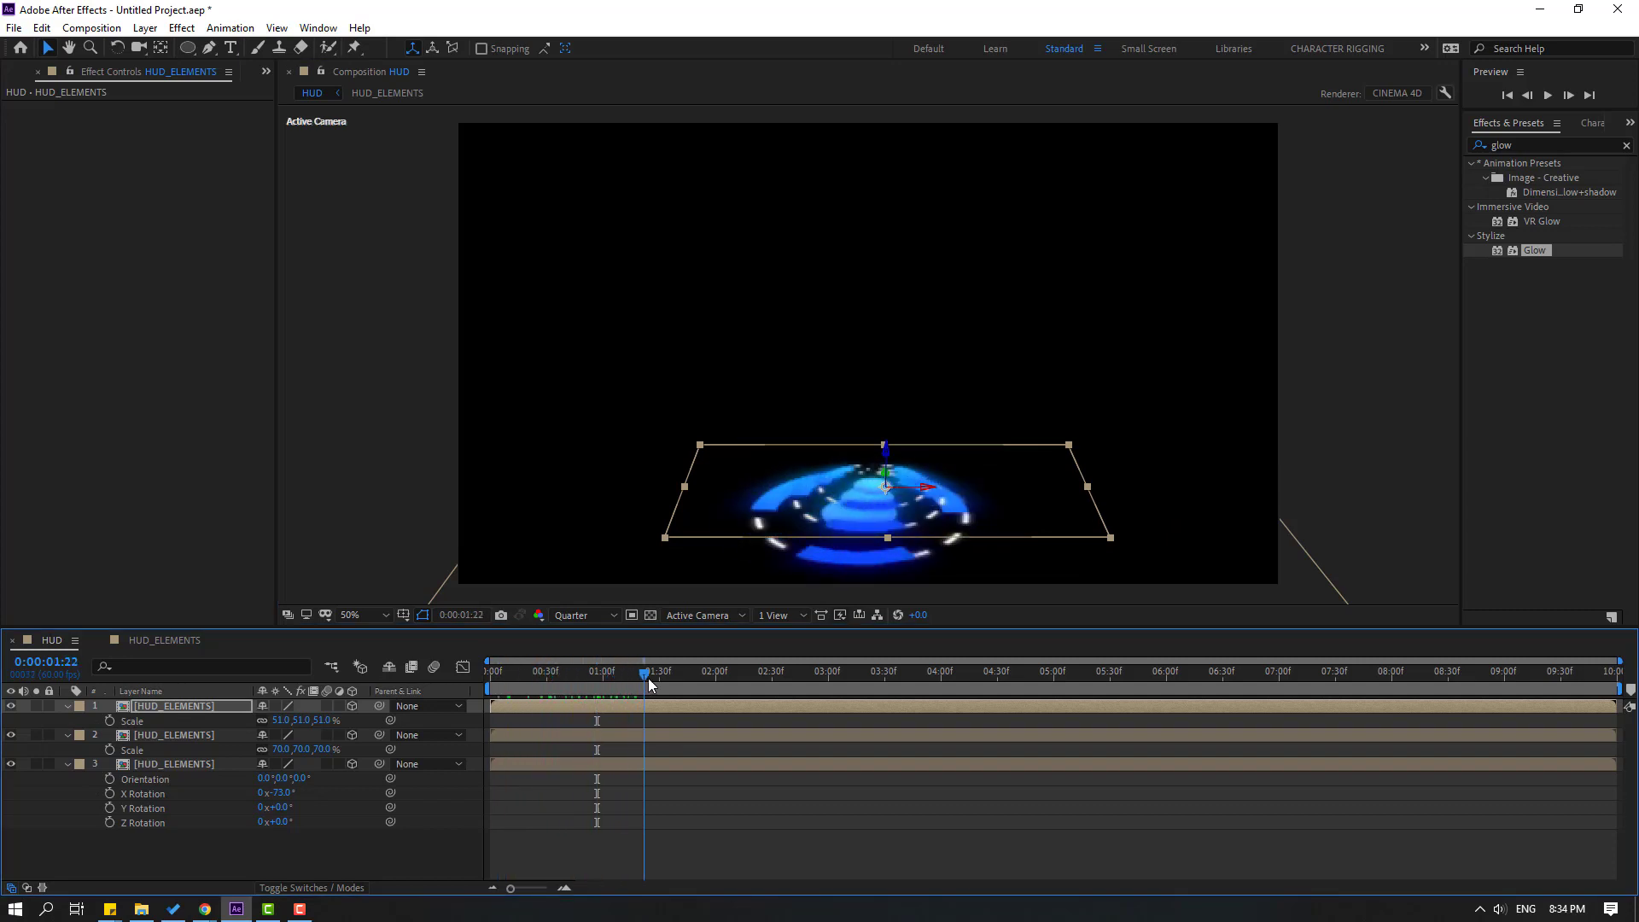
key(space)
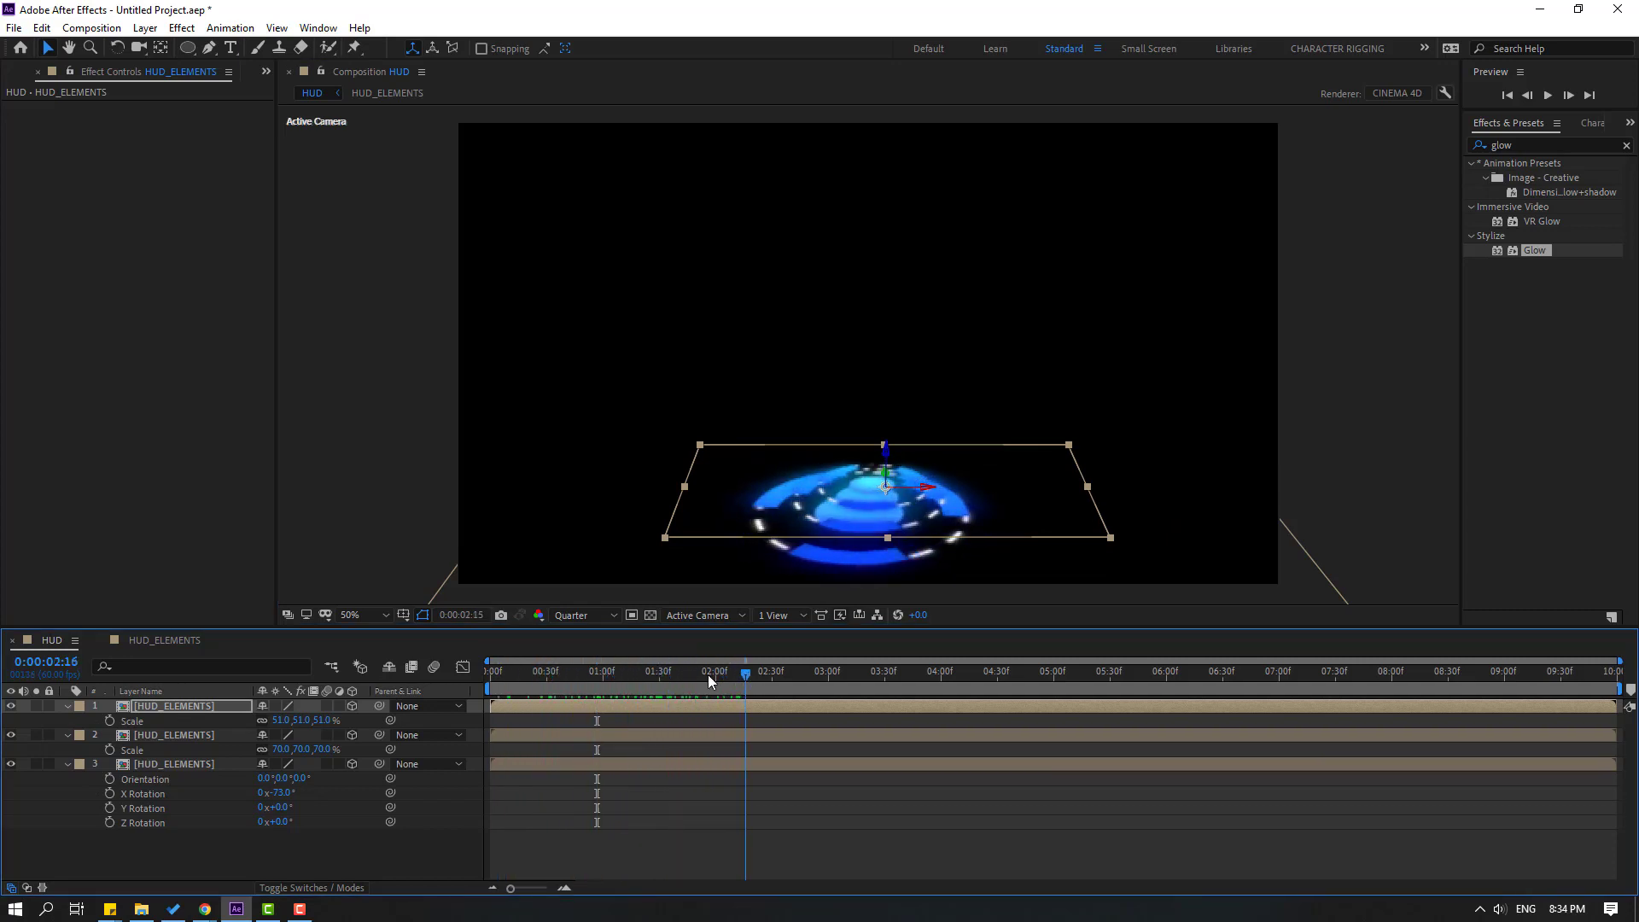
key(space)
Duplicate the smaller ring once more, raise the copy higher, and preview.
key(ctrl+d)
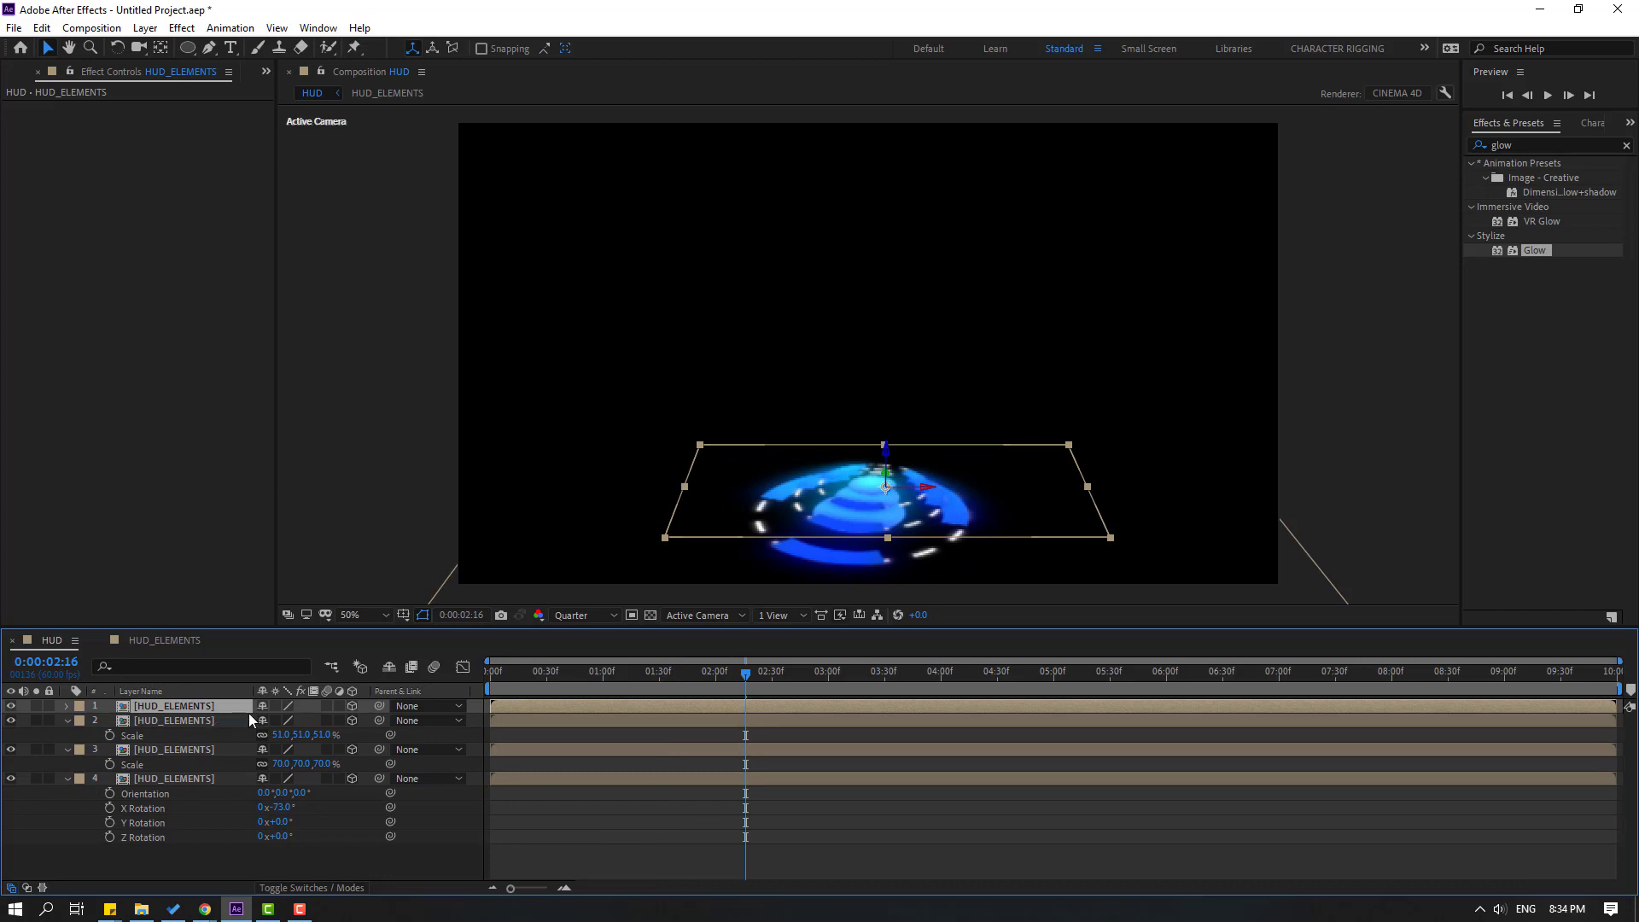
key(p)
drag(298, 725, 262, 722)
key(s)
click(857, 882)
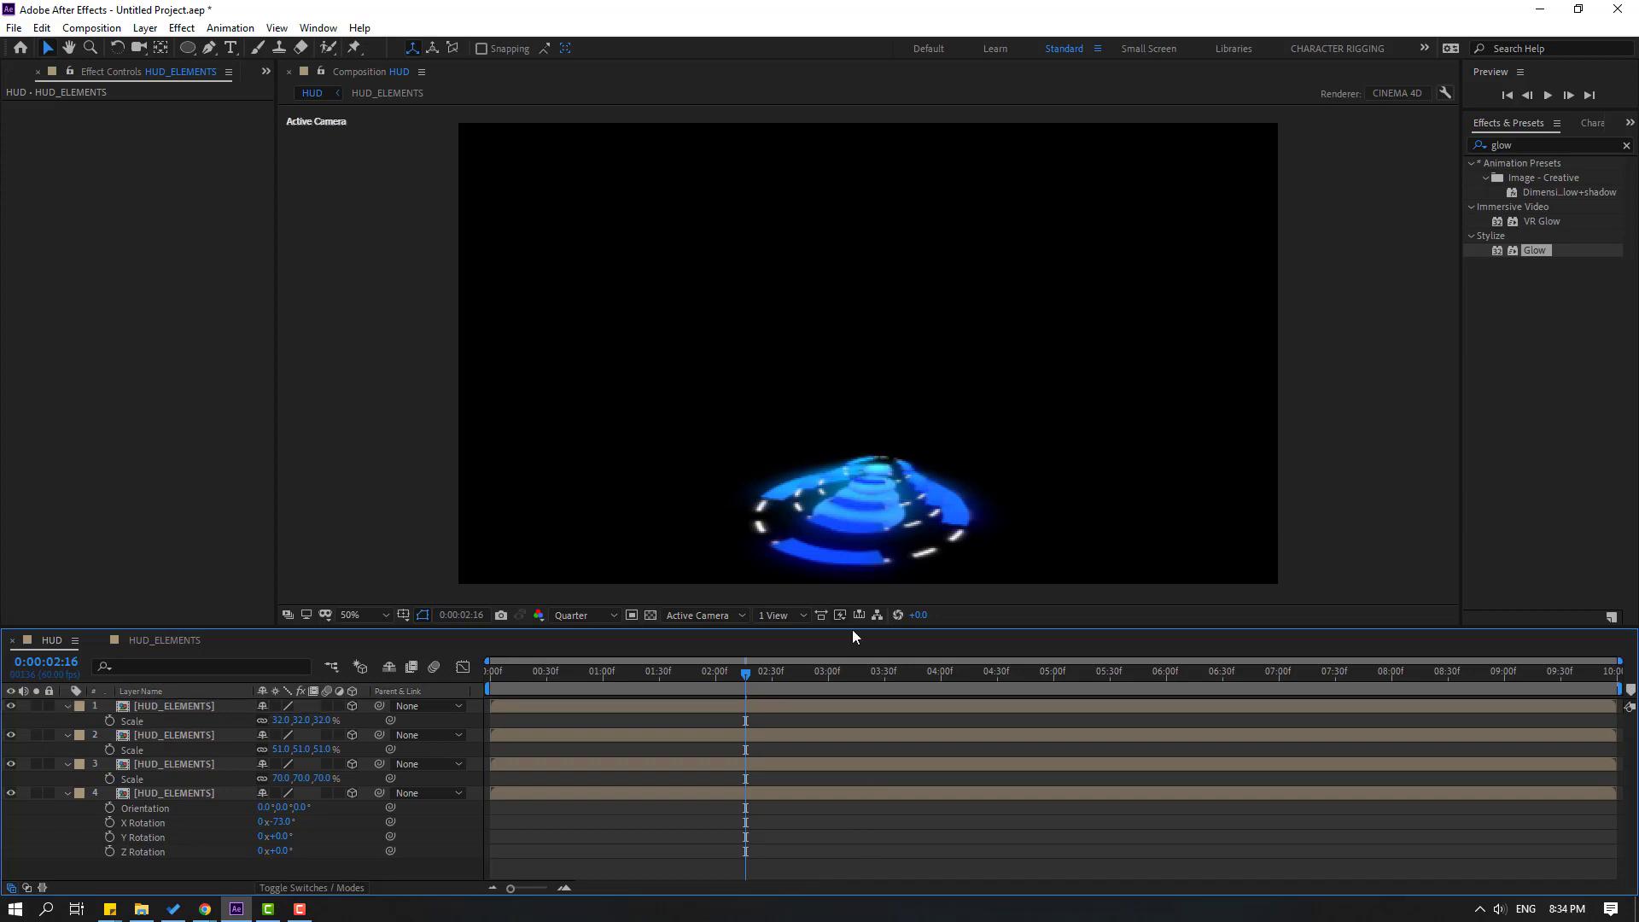
key(space)
key(comma)
key(comma)
key(period)
key(period)
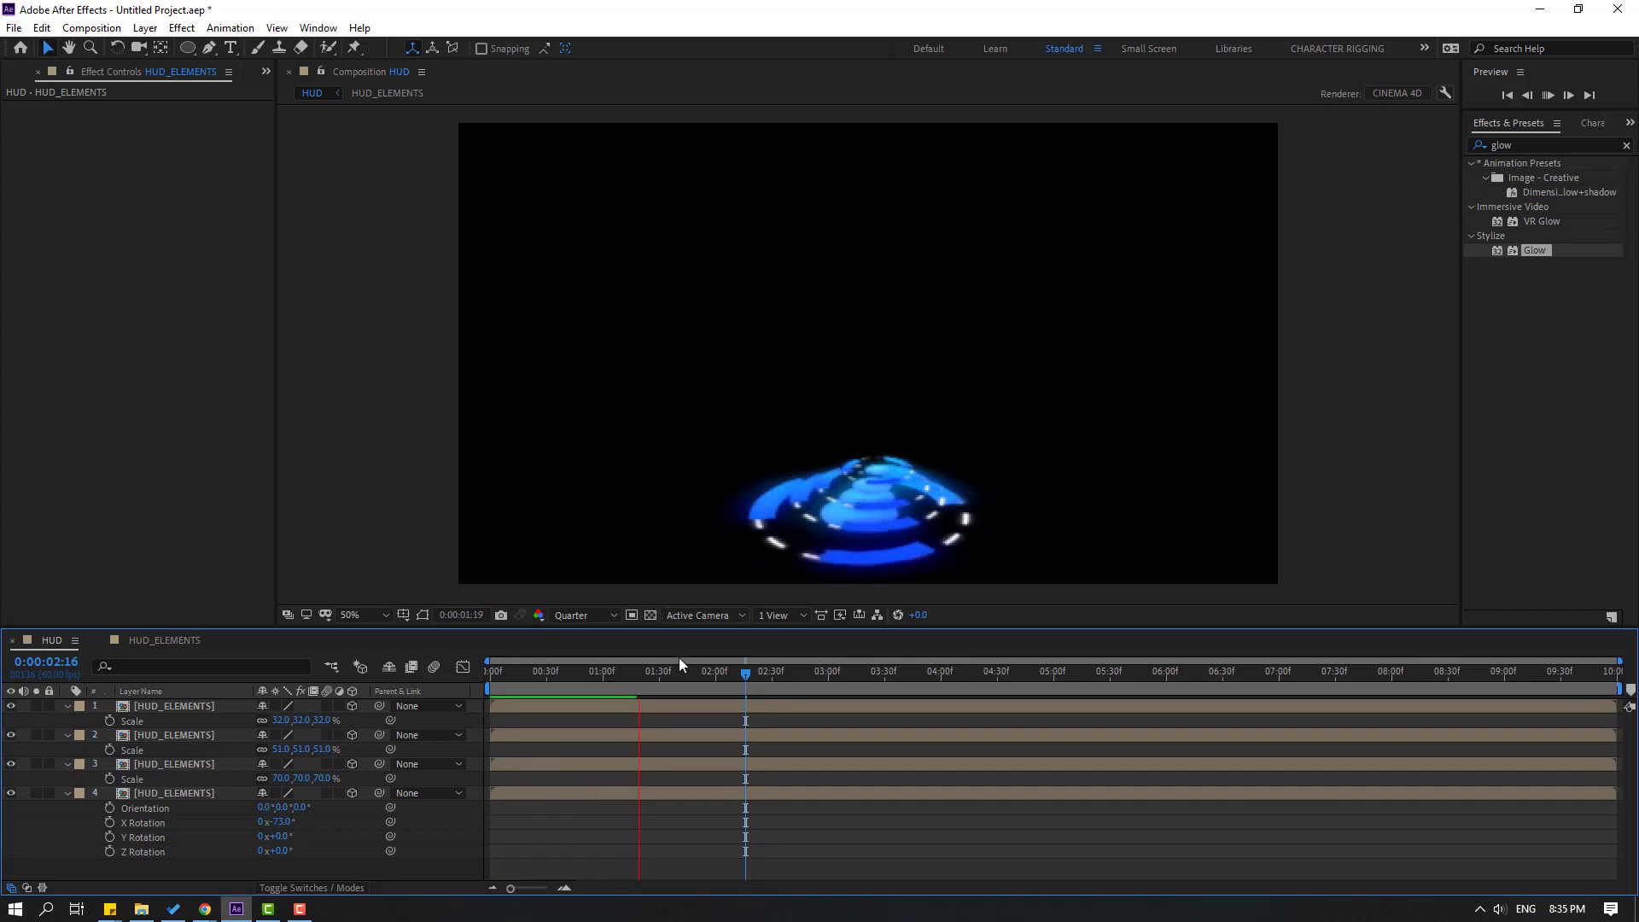
Stop the preview and collapse all four HUD layers' properties.
click(641, 671)
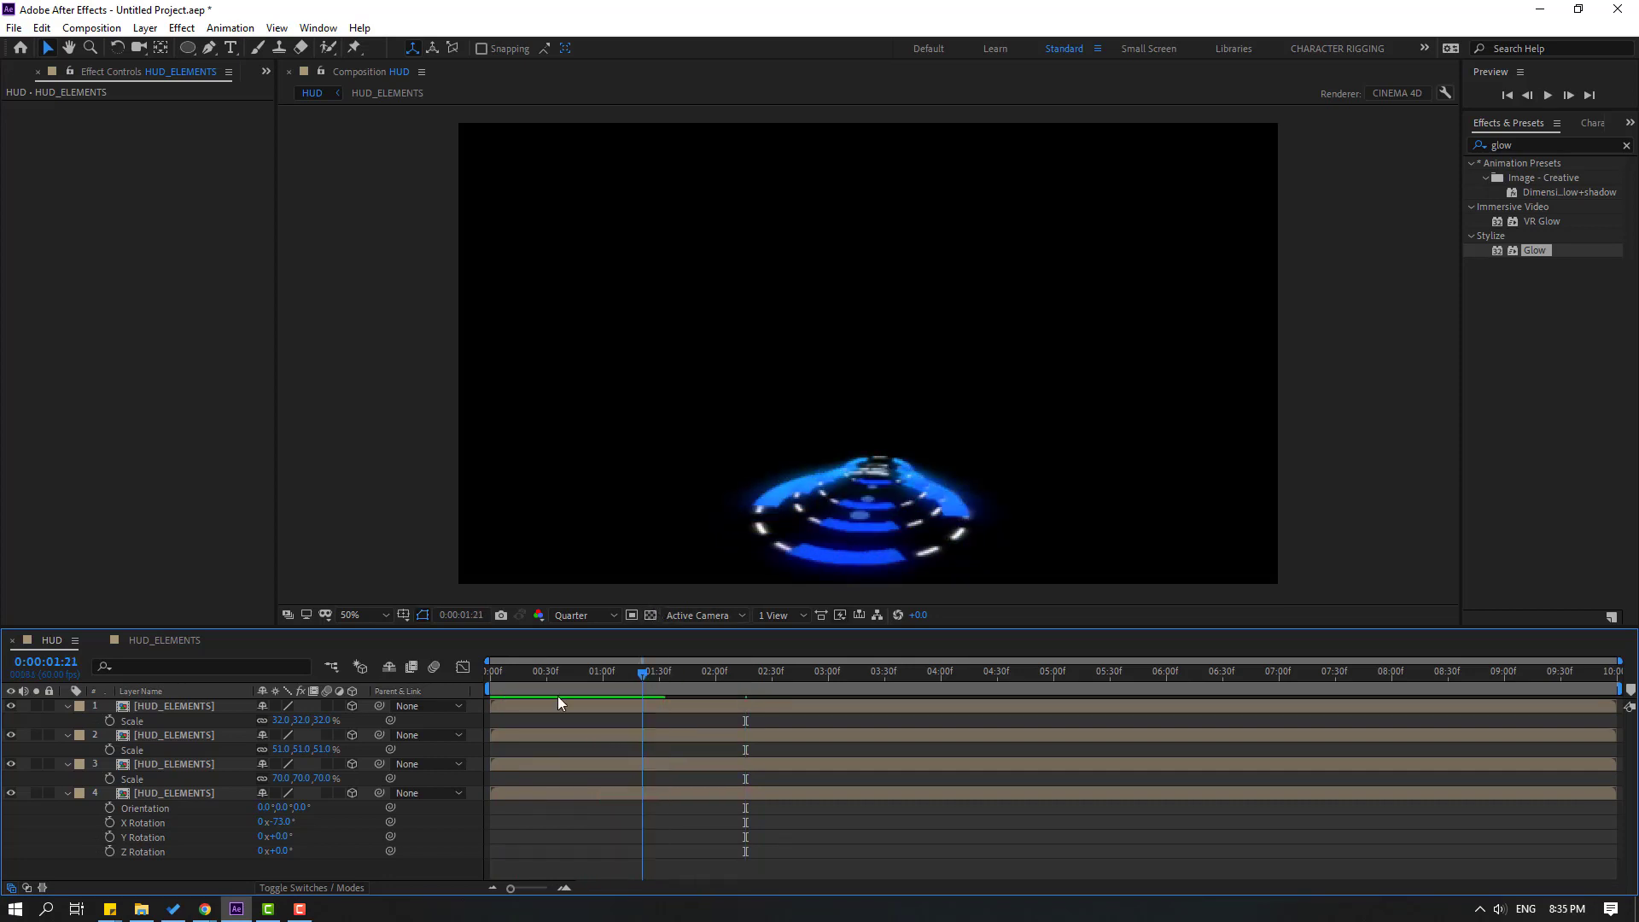
click(68, 793)
click(67, 764)
click(68, 735)
click(68, 706)
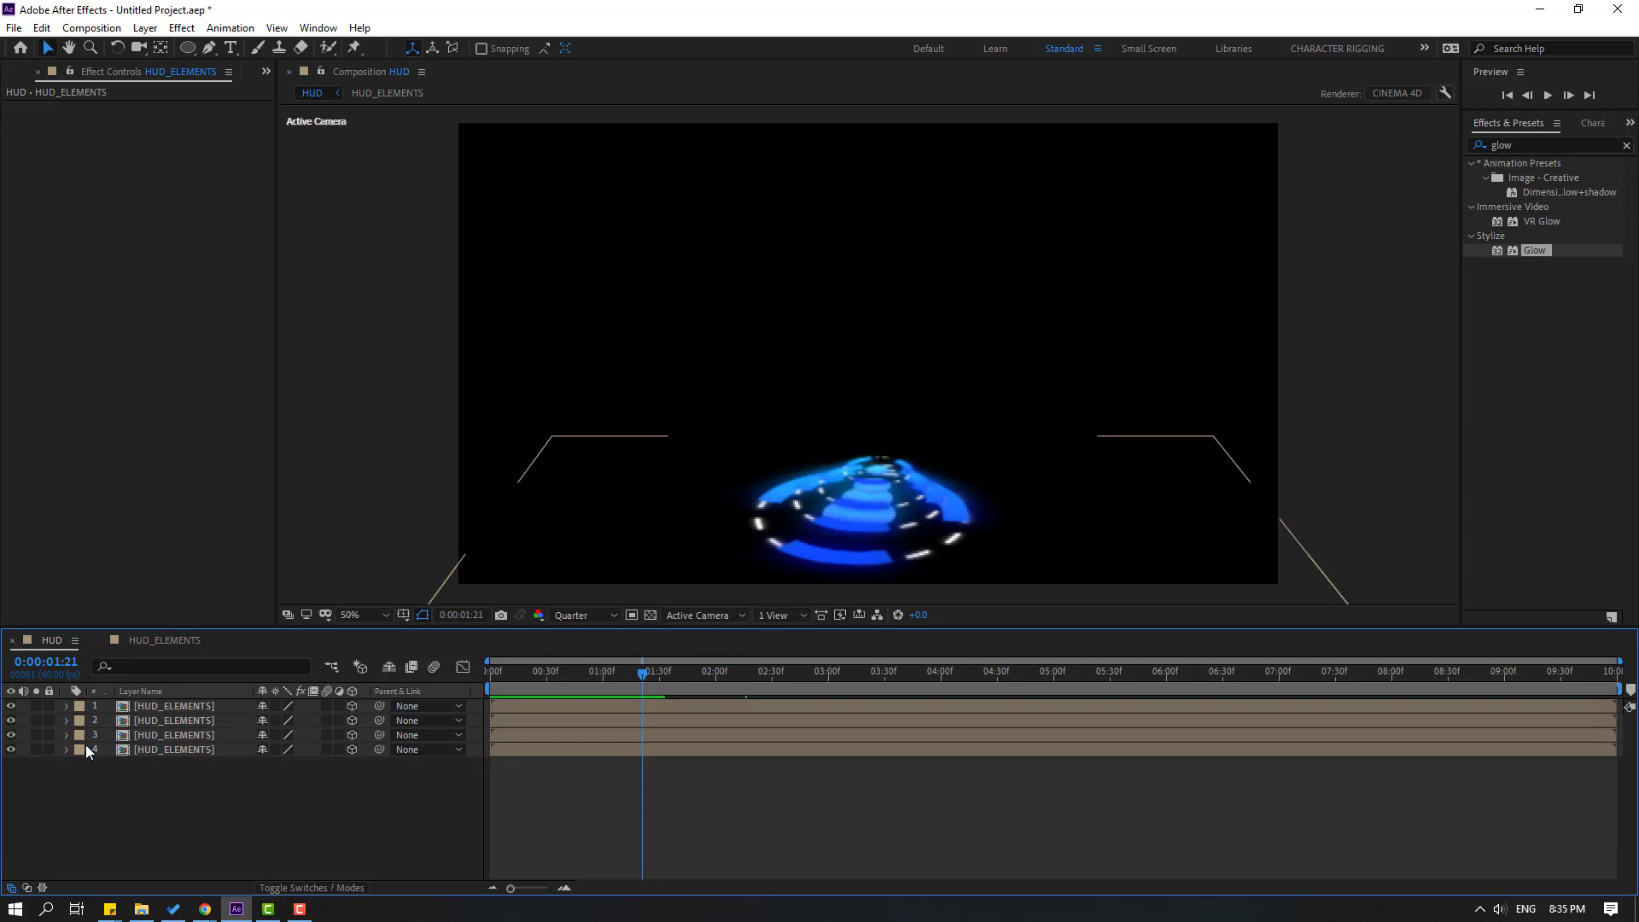
Apply Time-Reverse Layer to the second and fourth HUD ring layers.
click(167, 753)
ctrl+click(167, 721)
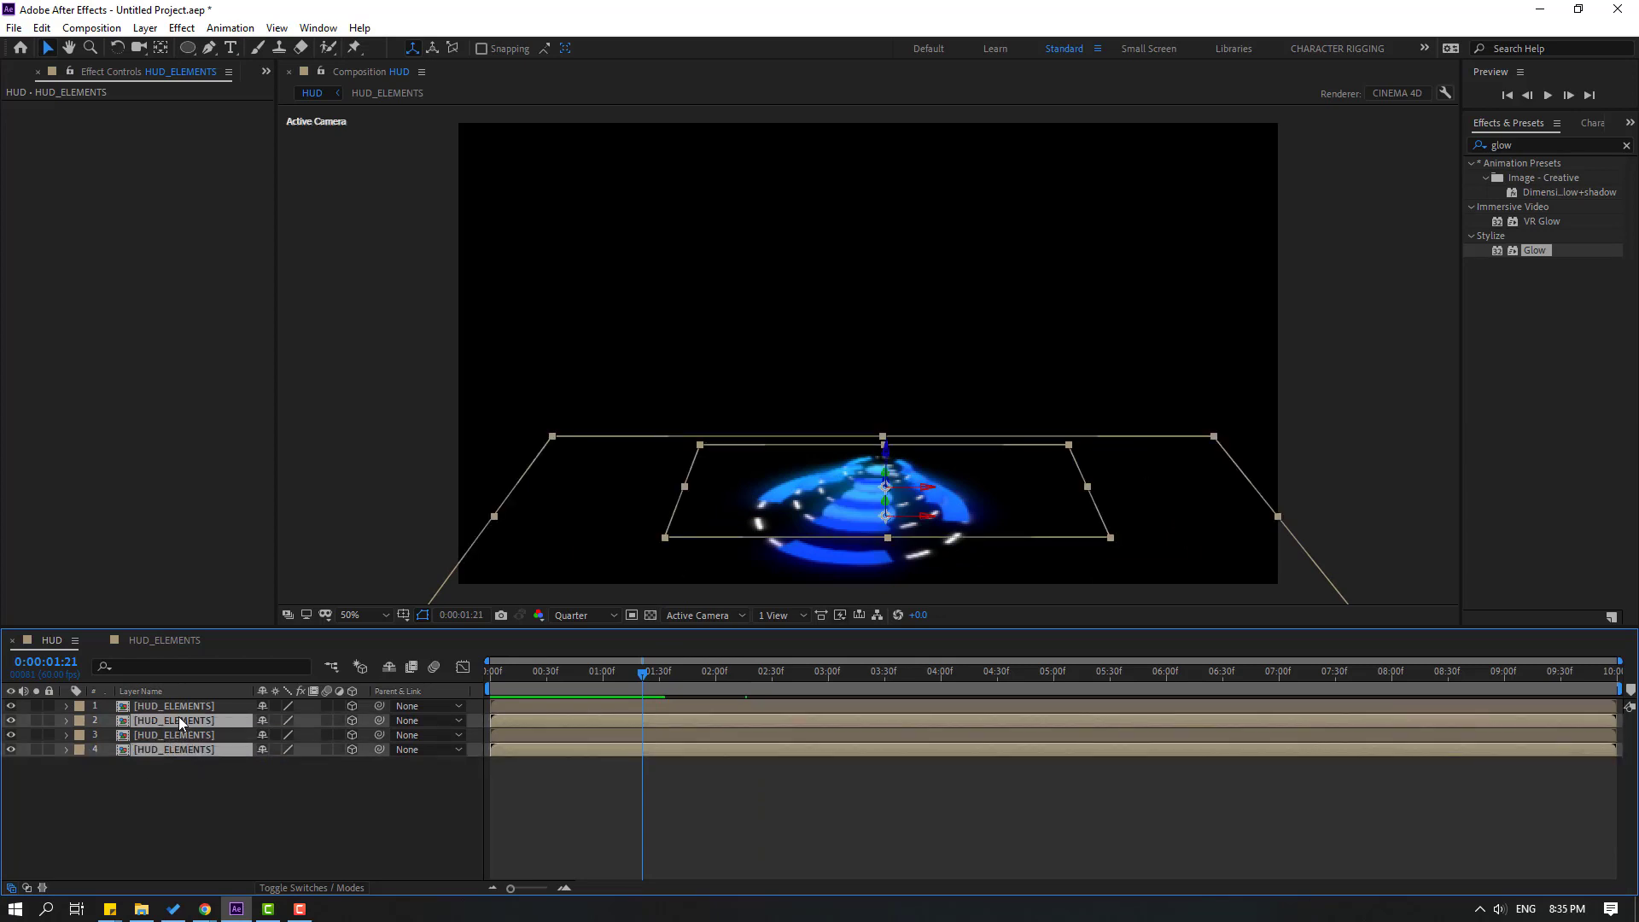
right_click(179, 722)
mouse_move(360, 343)
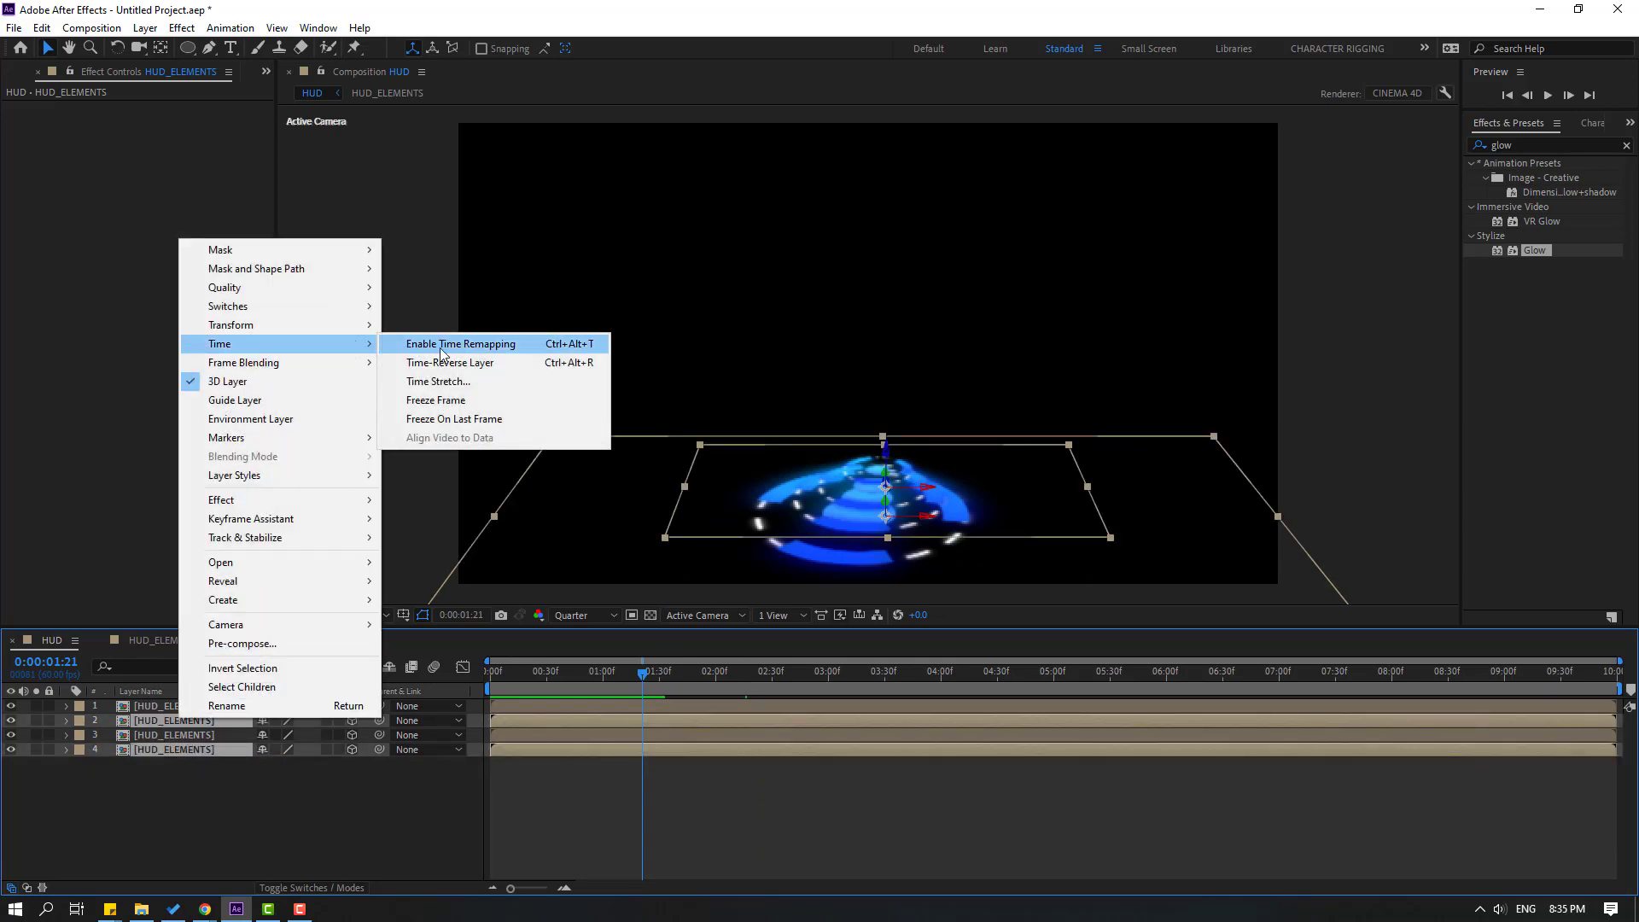
click(500, 370)
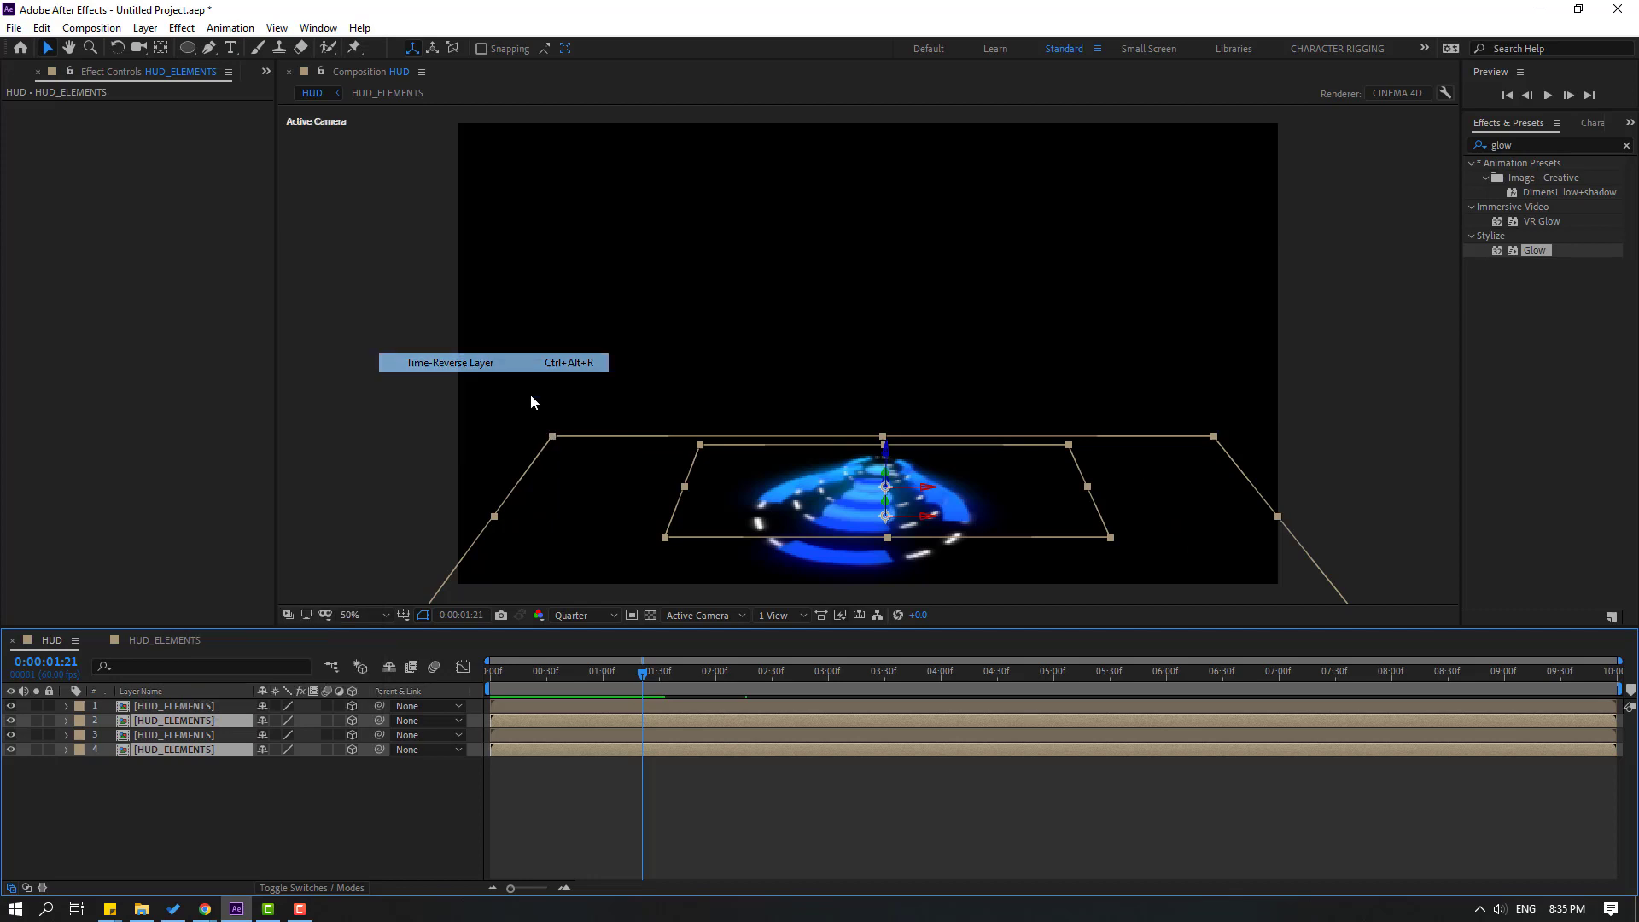
click(736, 802)
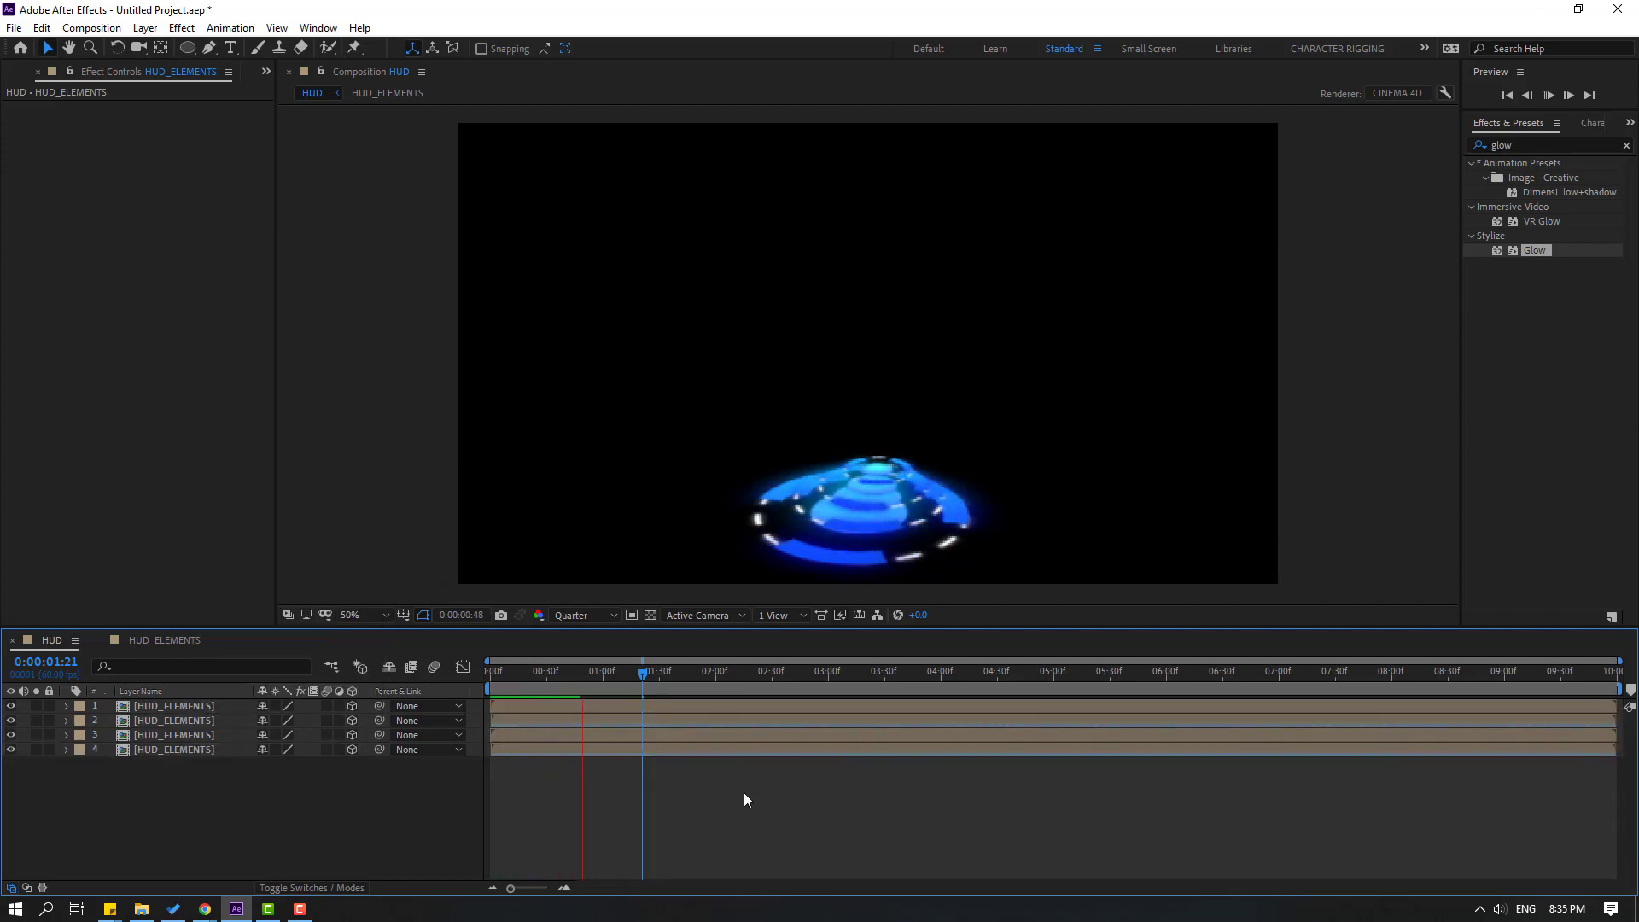
key(space)
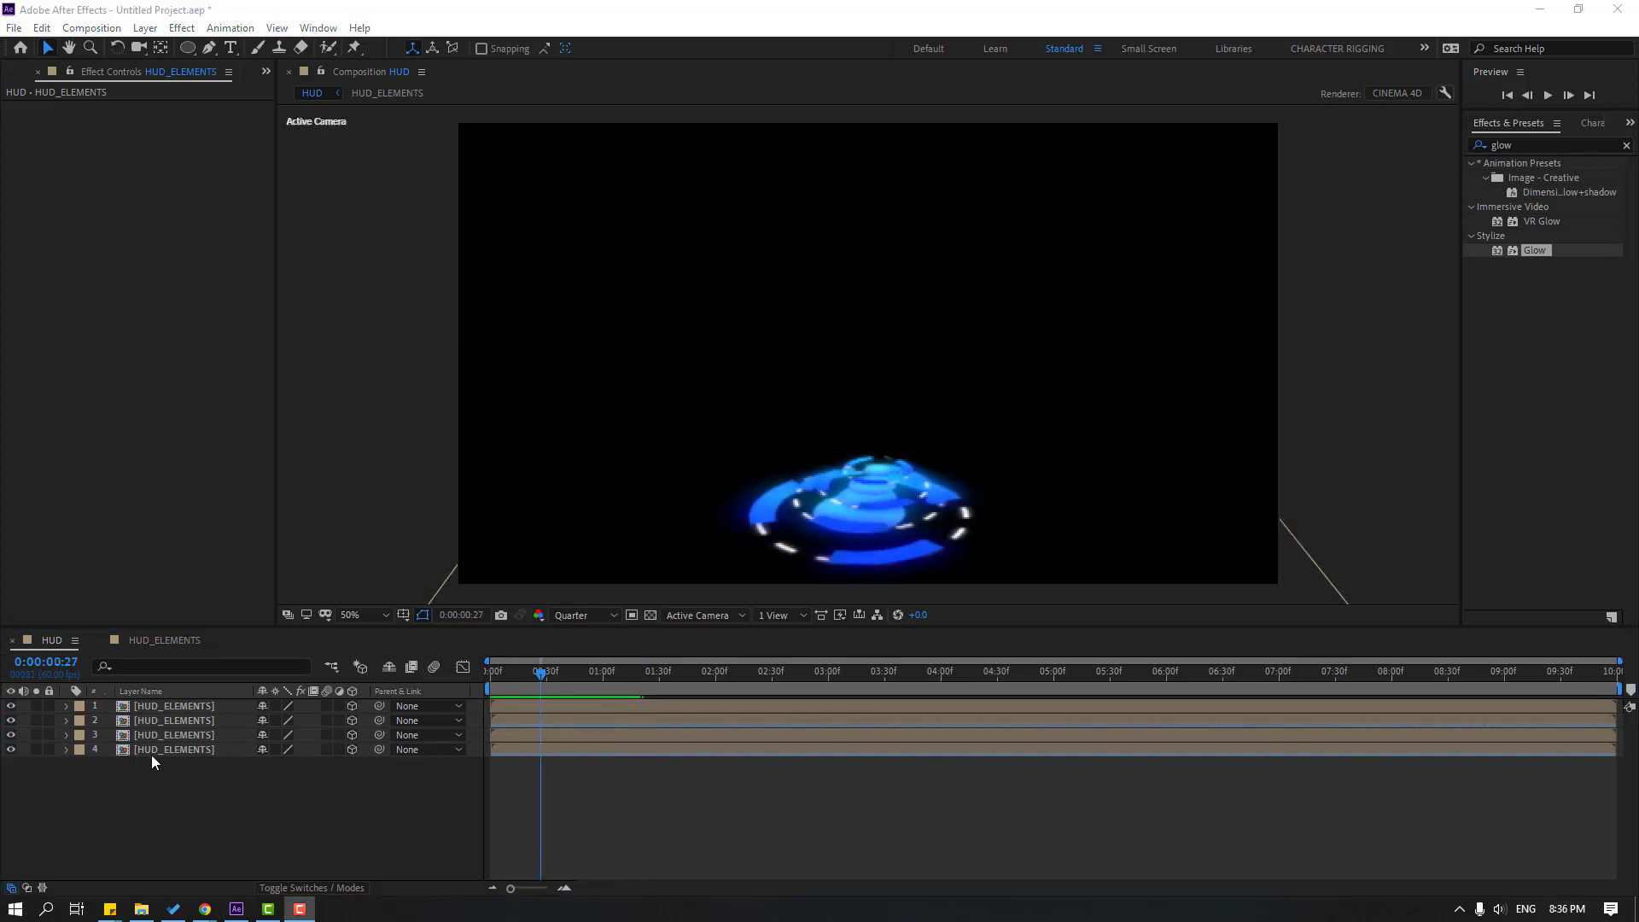
Duplicate the fourth HUD ring, raise it near the frame top, scale it to 71%.
click(151, 751)
key(ctrl+d)
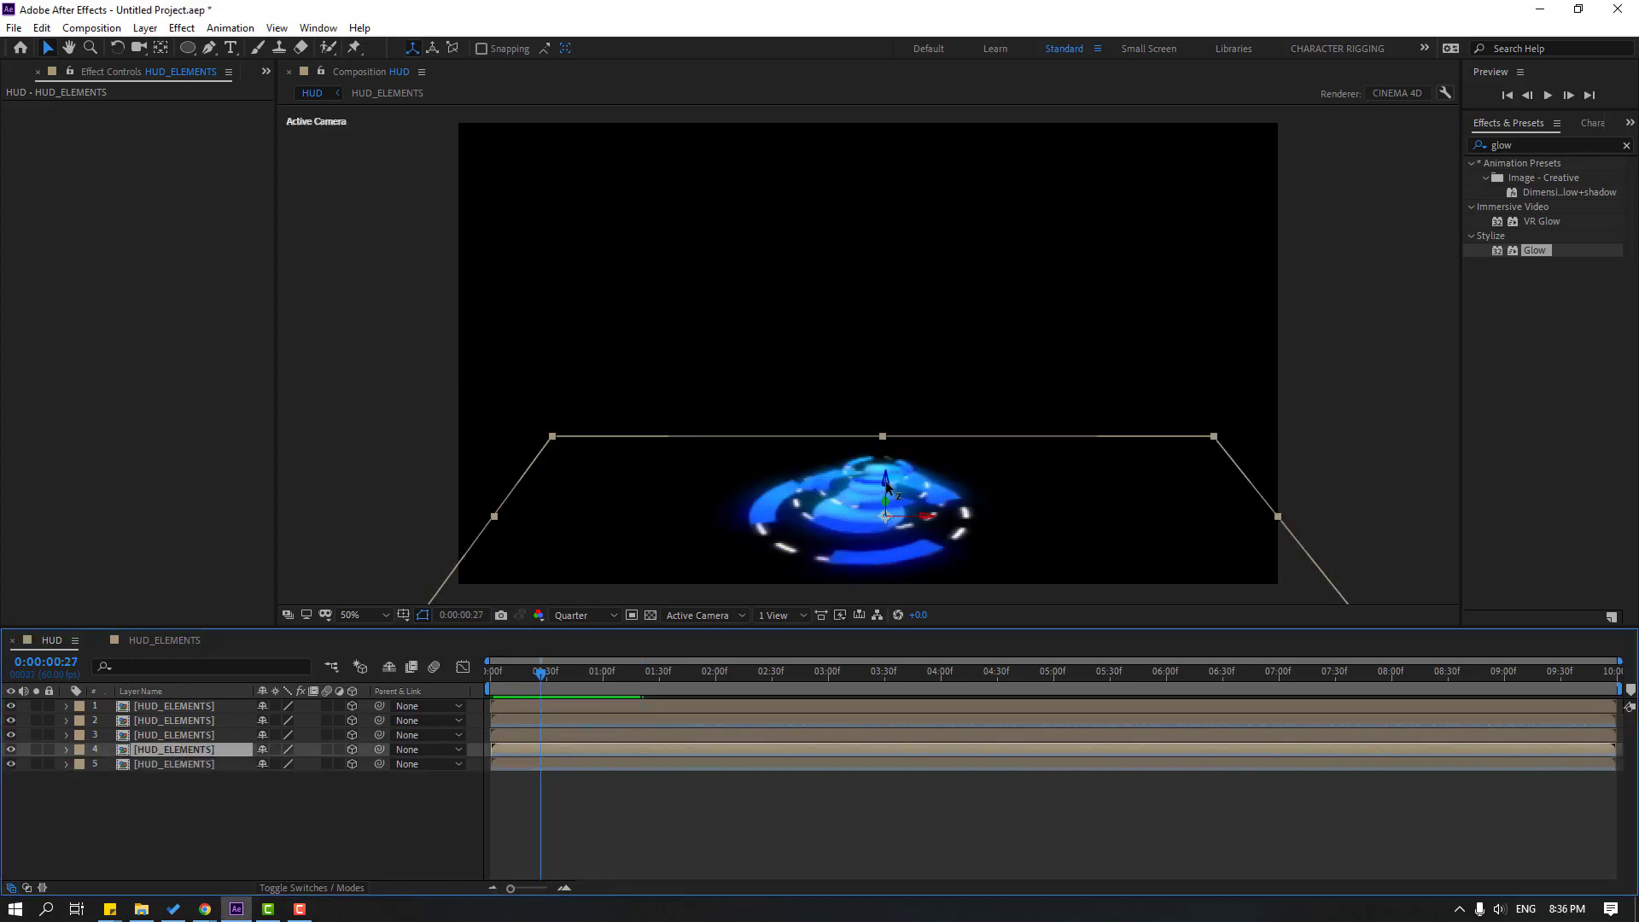
drag(887, 487, 890, 181)
drag(892, 135, 903, 128)
key(s)
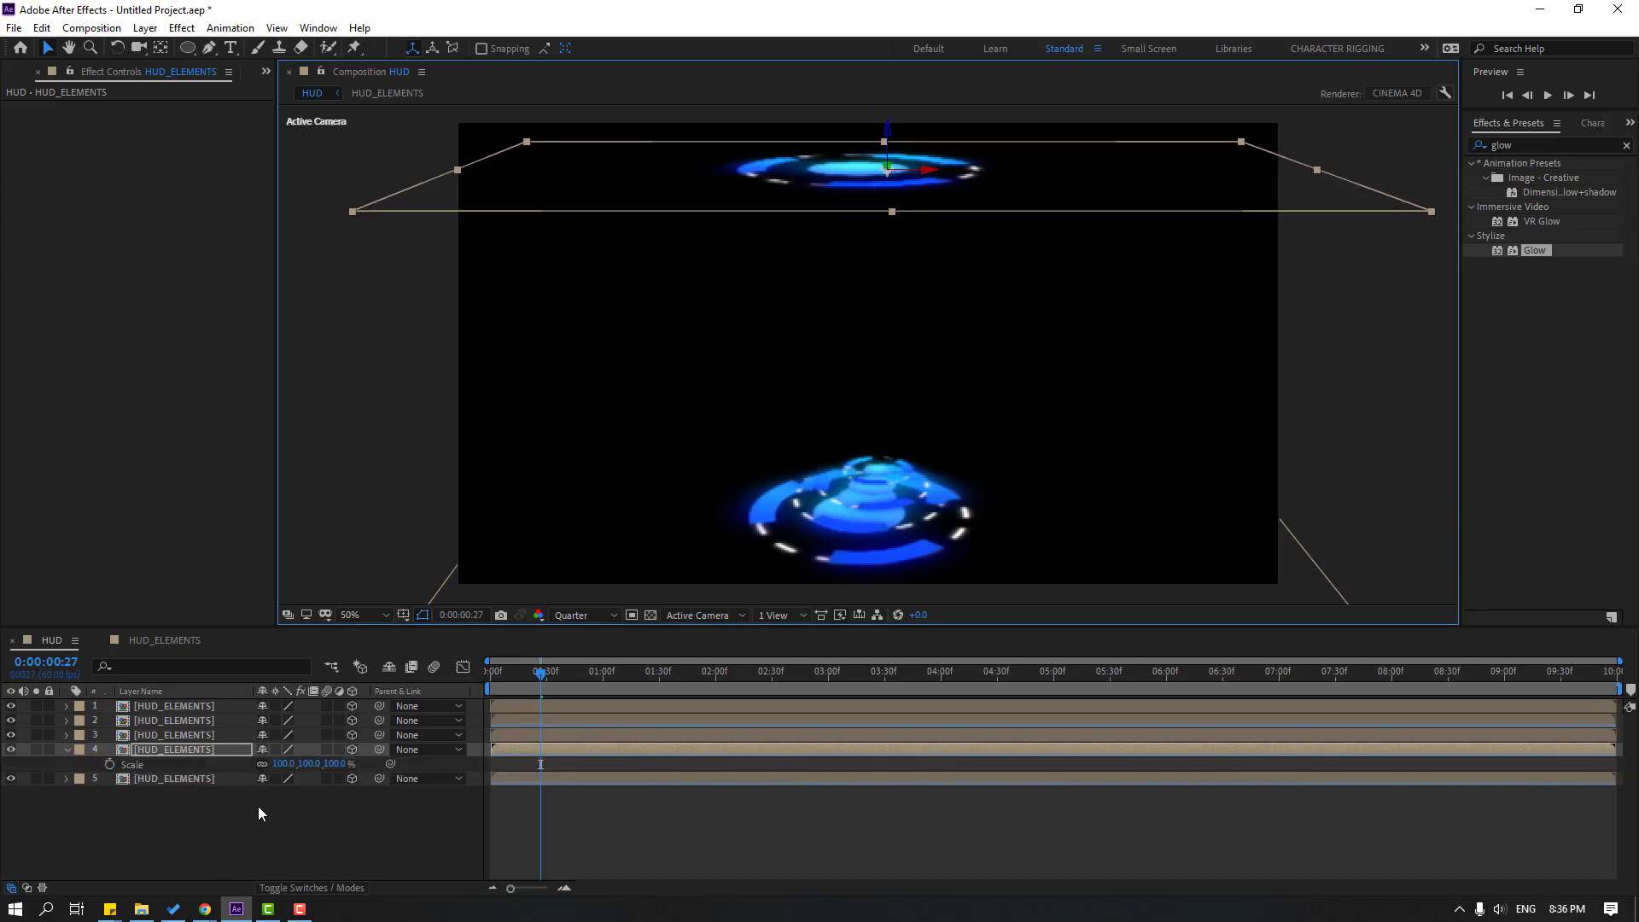
drag(290, 762, 540, 764)
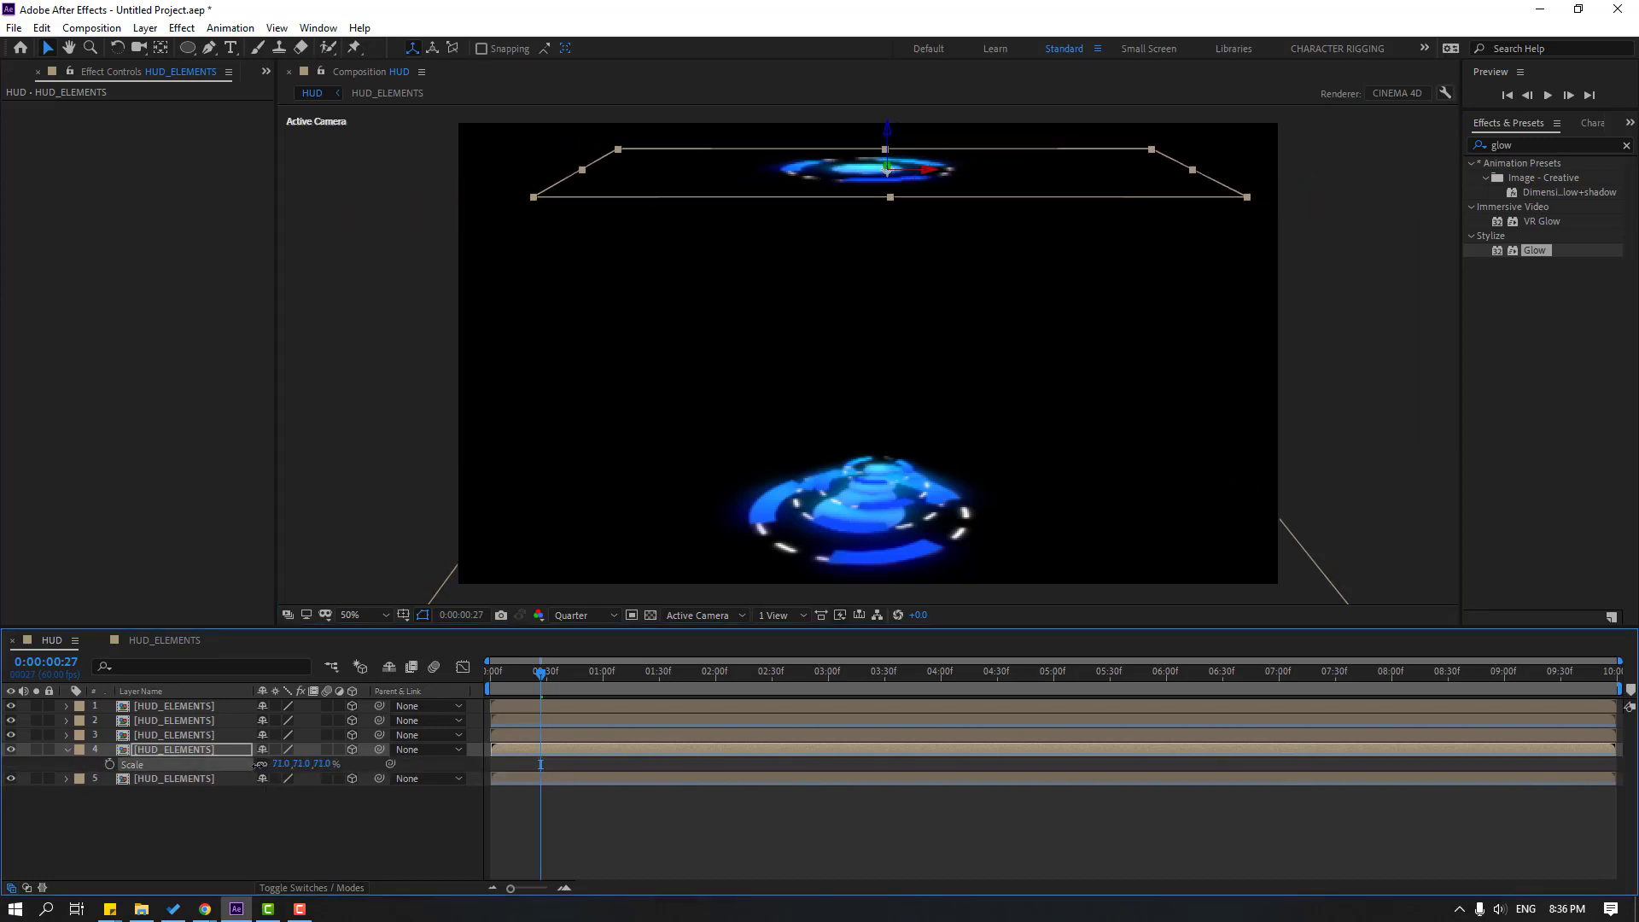
click(67, 750)
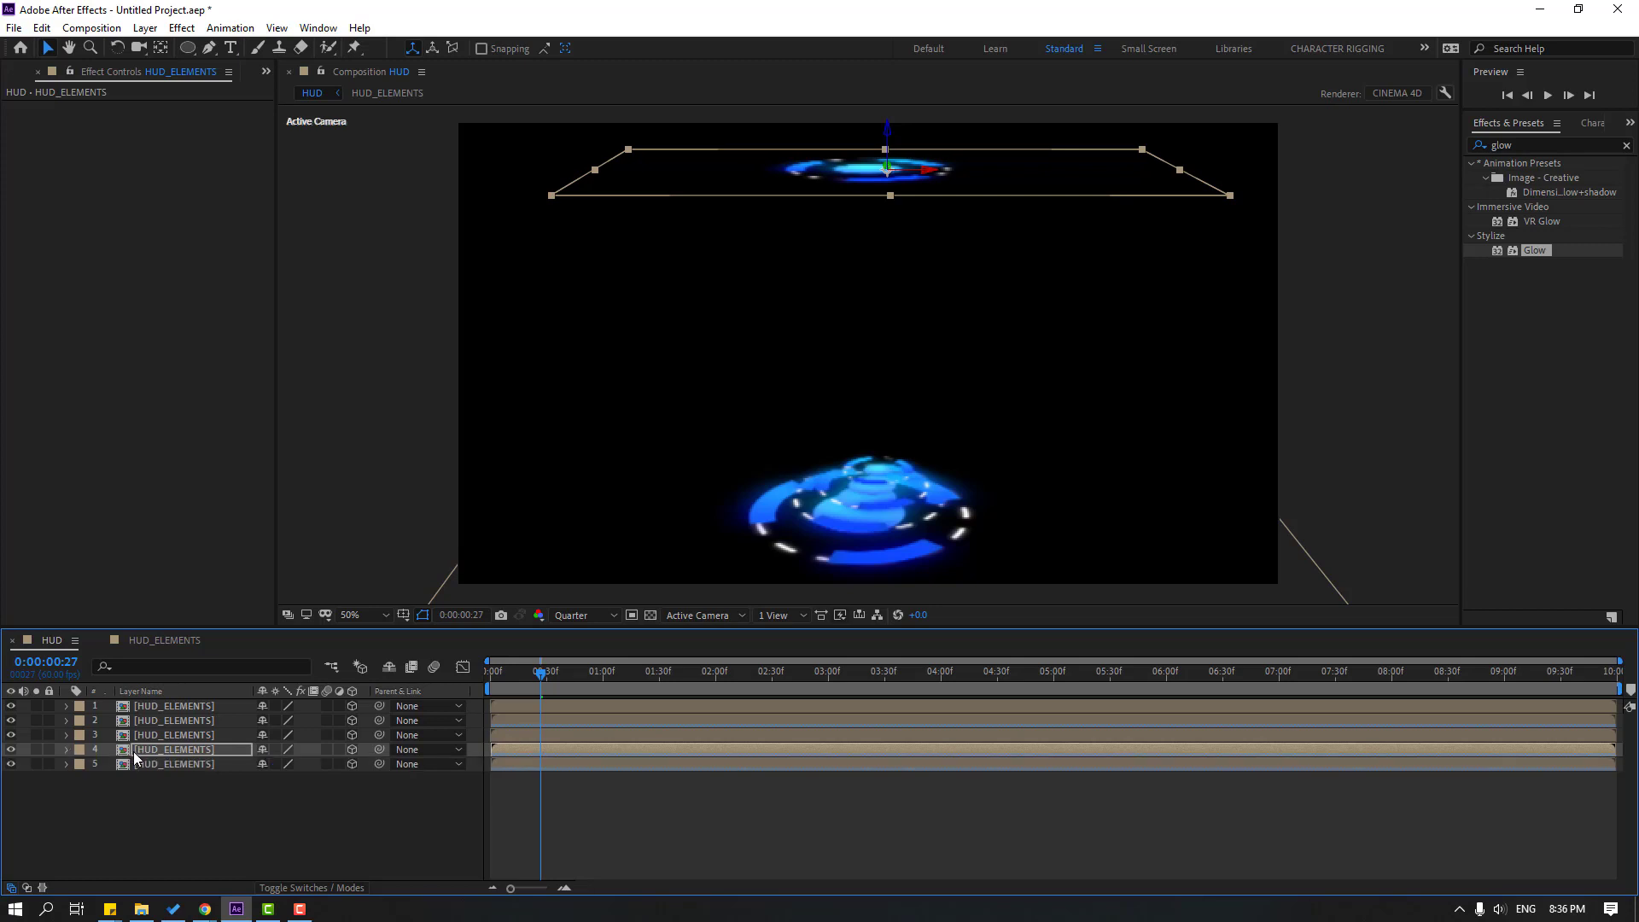
Tilt the first HUD layer nearly edge-on to -89° X Rotation.
click(171, 706)
key(r)
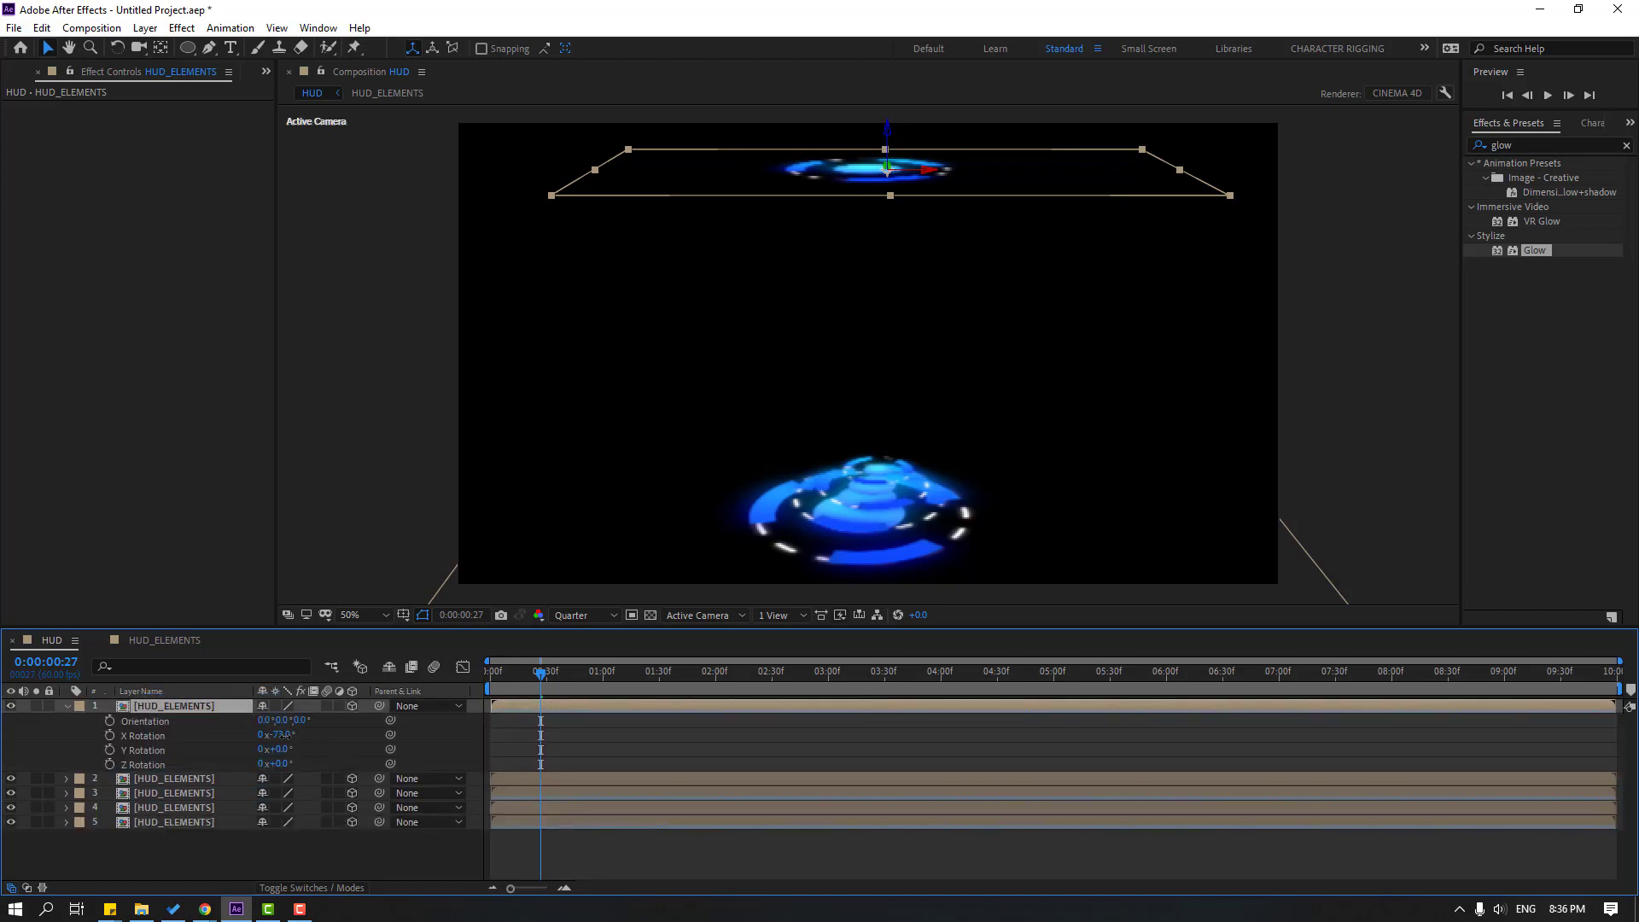
drag(282, 733, 269, 736)
click(679, 753)
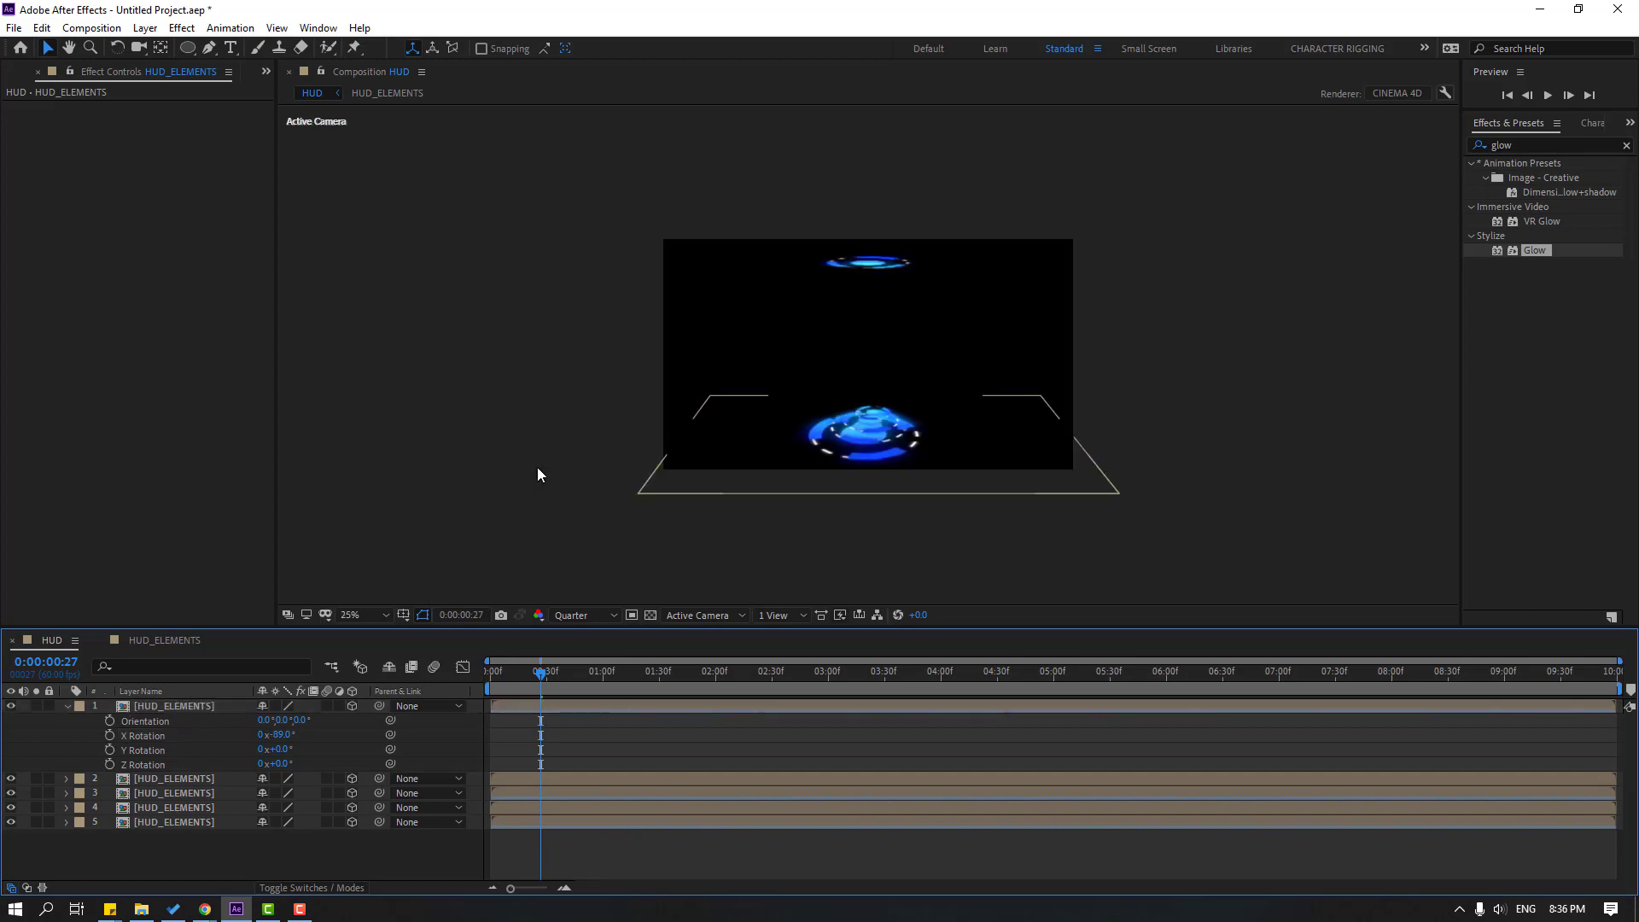
click(65, 706)
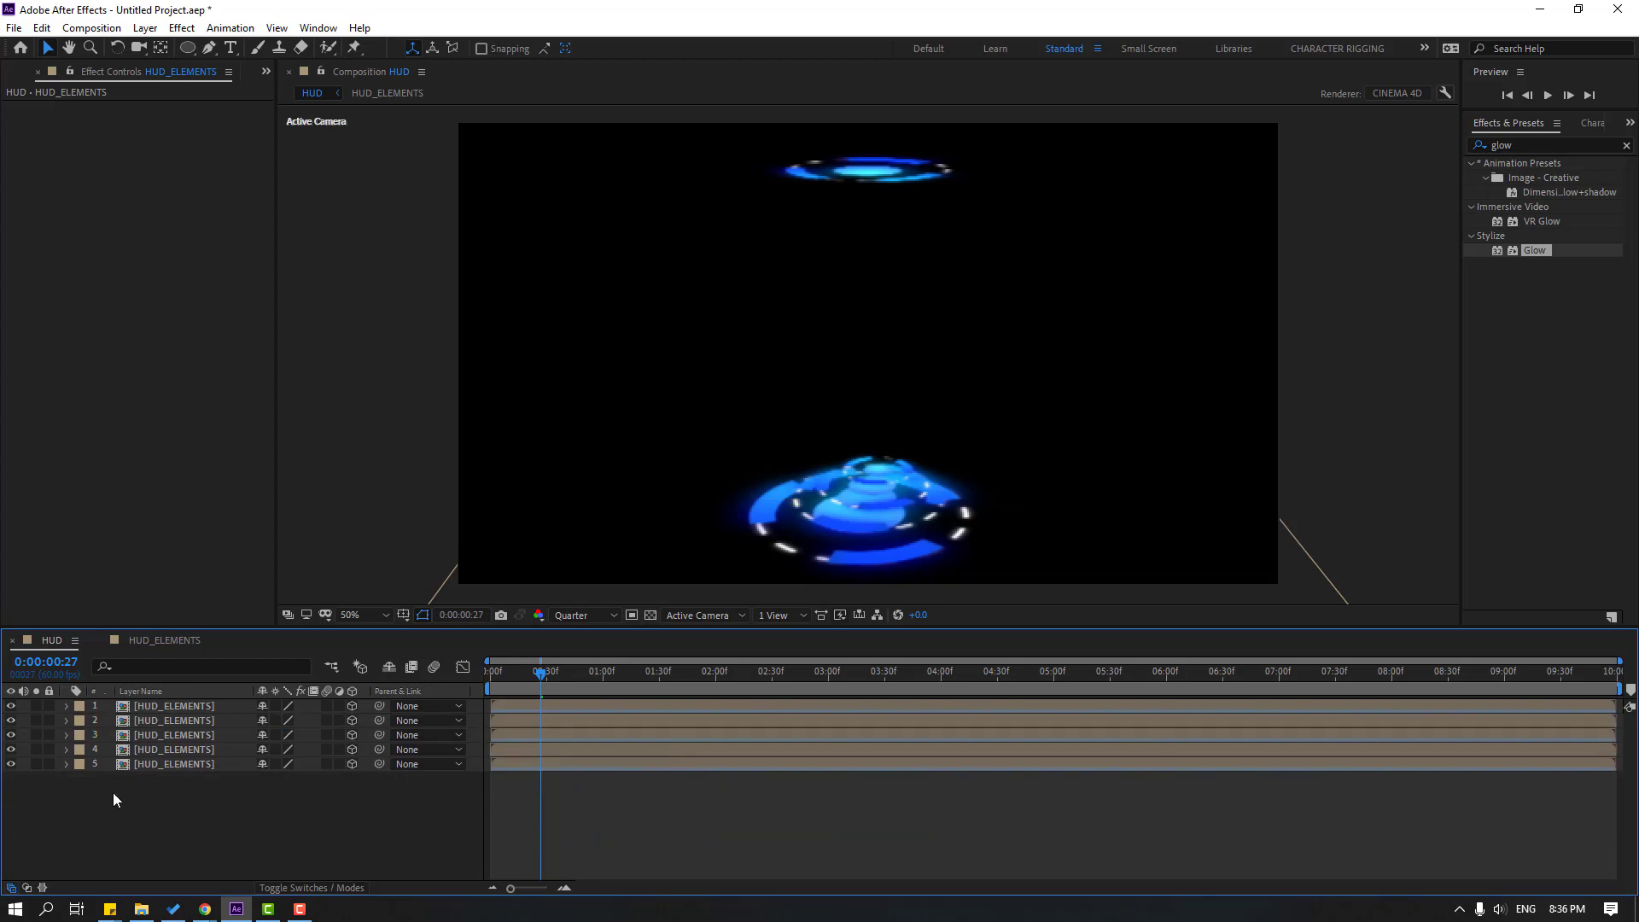
Create a new bright blue (2D83F8) solid layer named LIGHT.
right_click(112, 848)
mouse_move(265, 662)
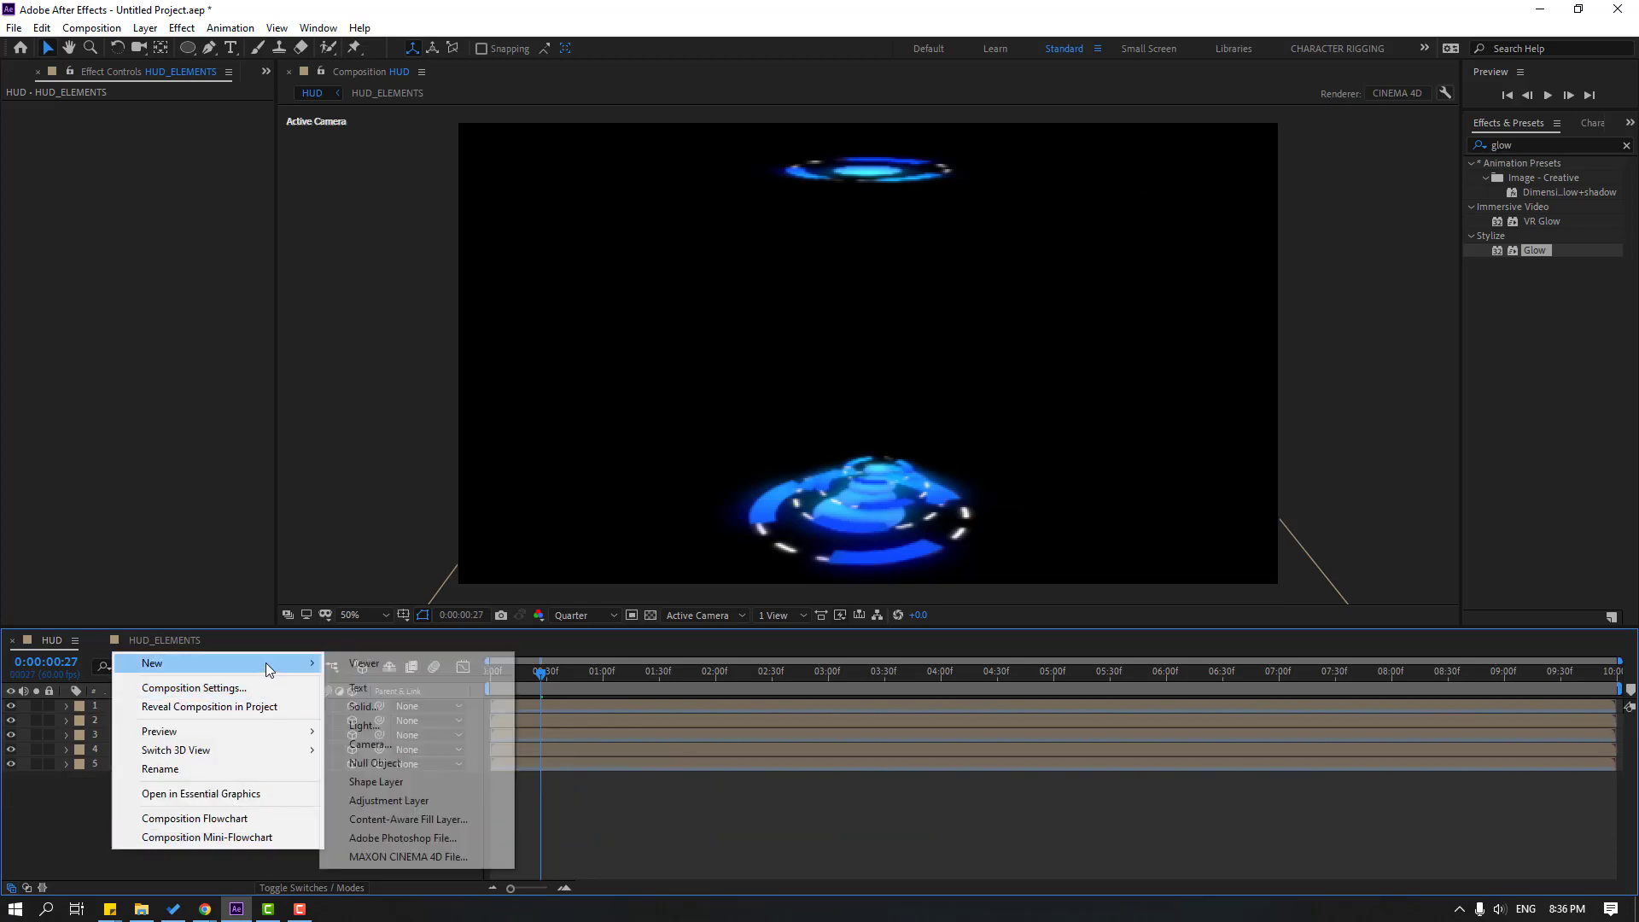
click(362, 706)
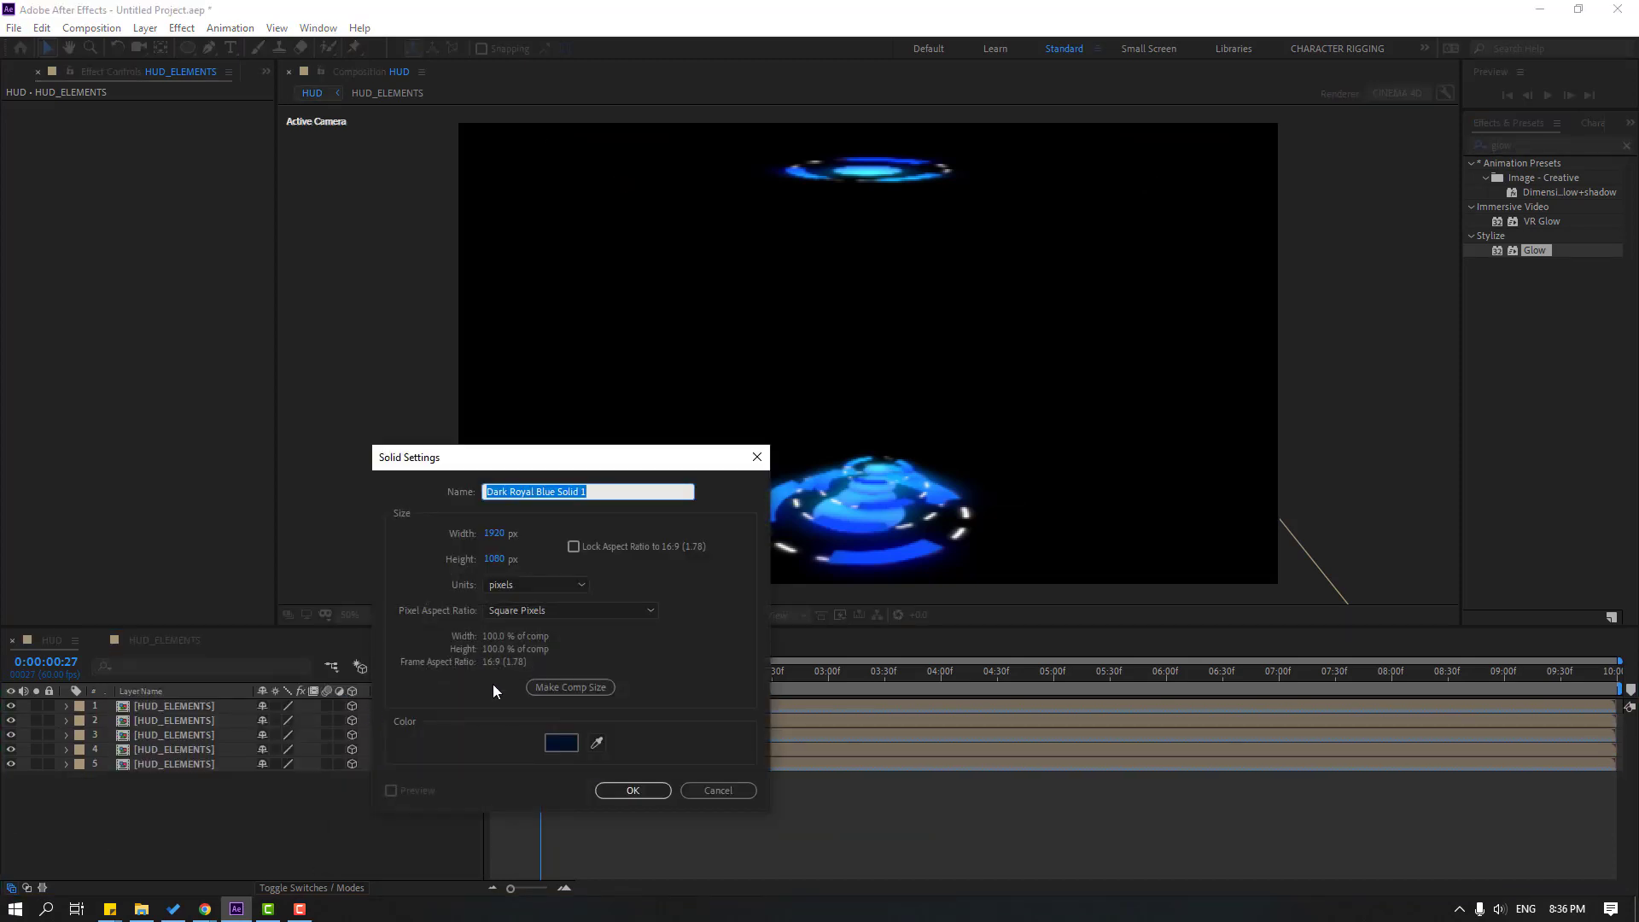
text(LIGHT)
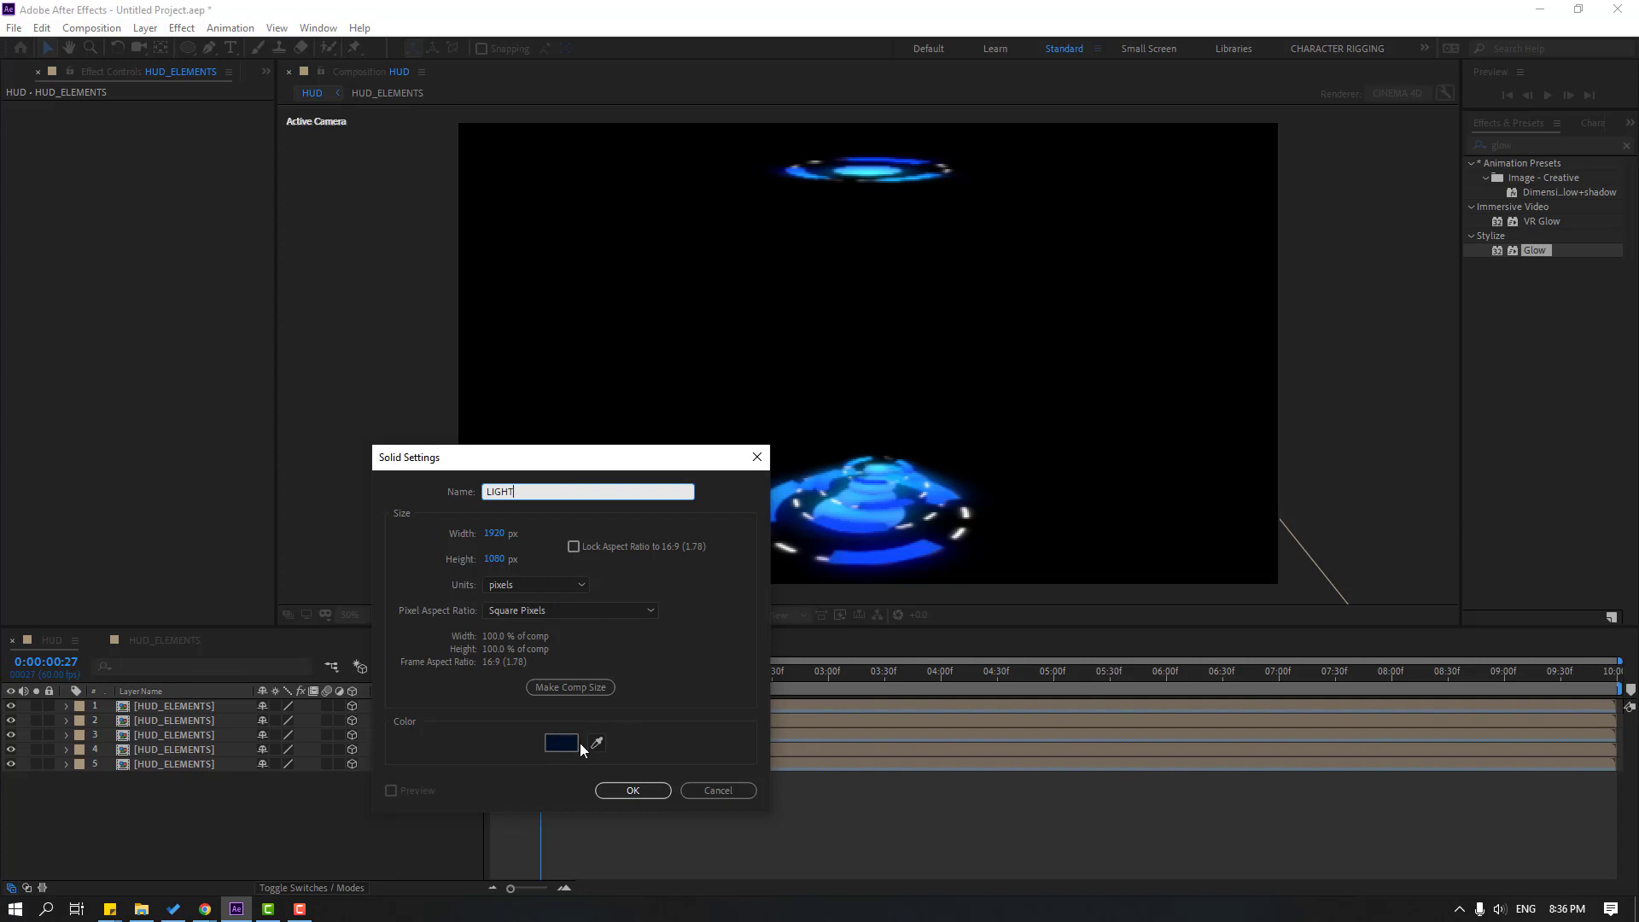
click(570, 743)
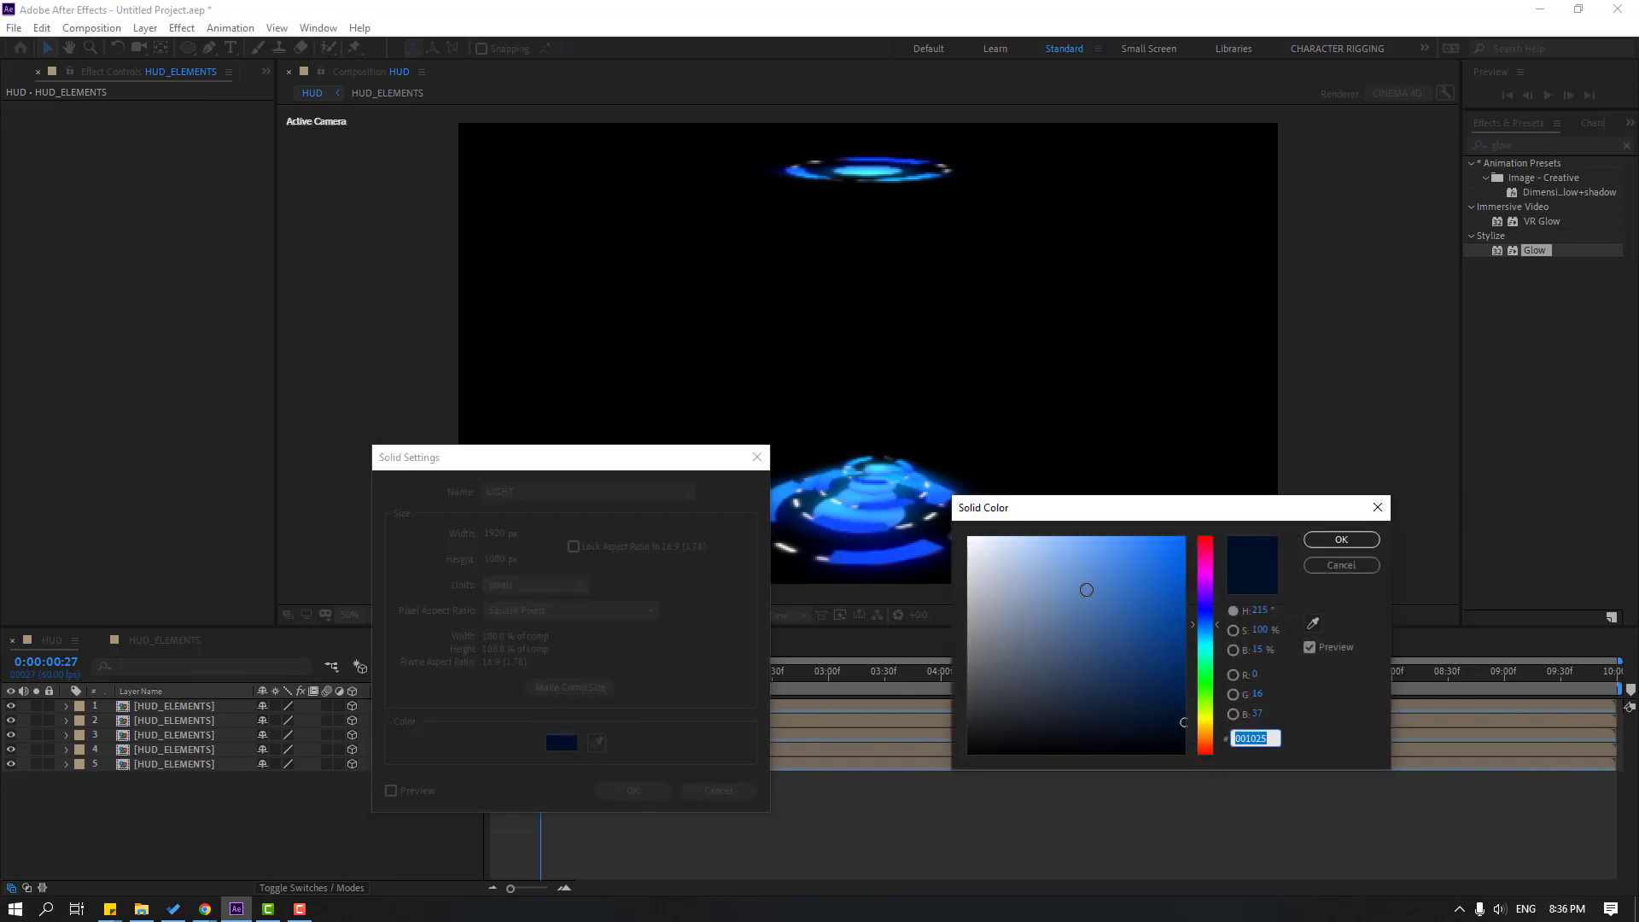
drag(1085, 590, 1146, 541)
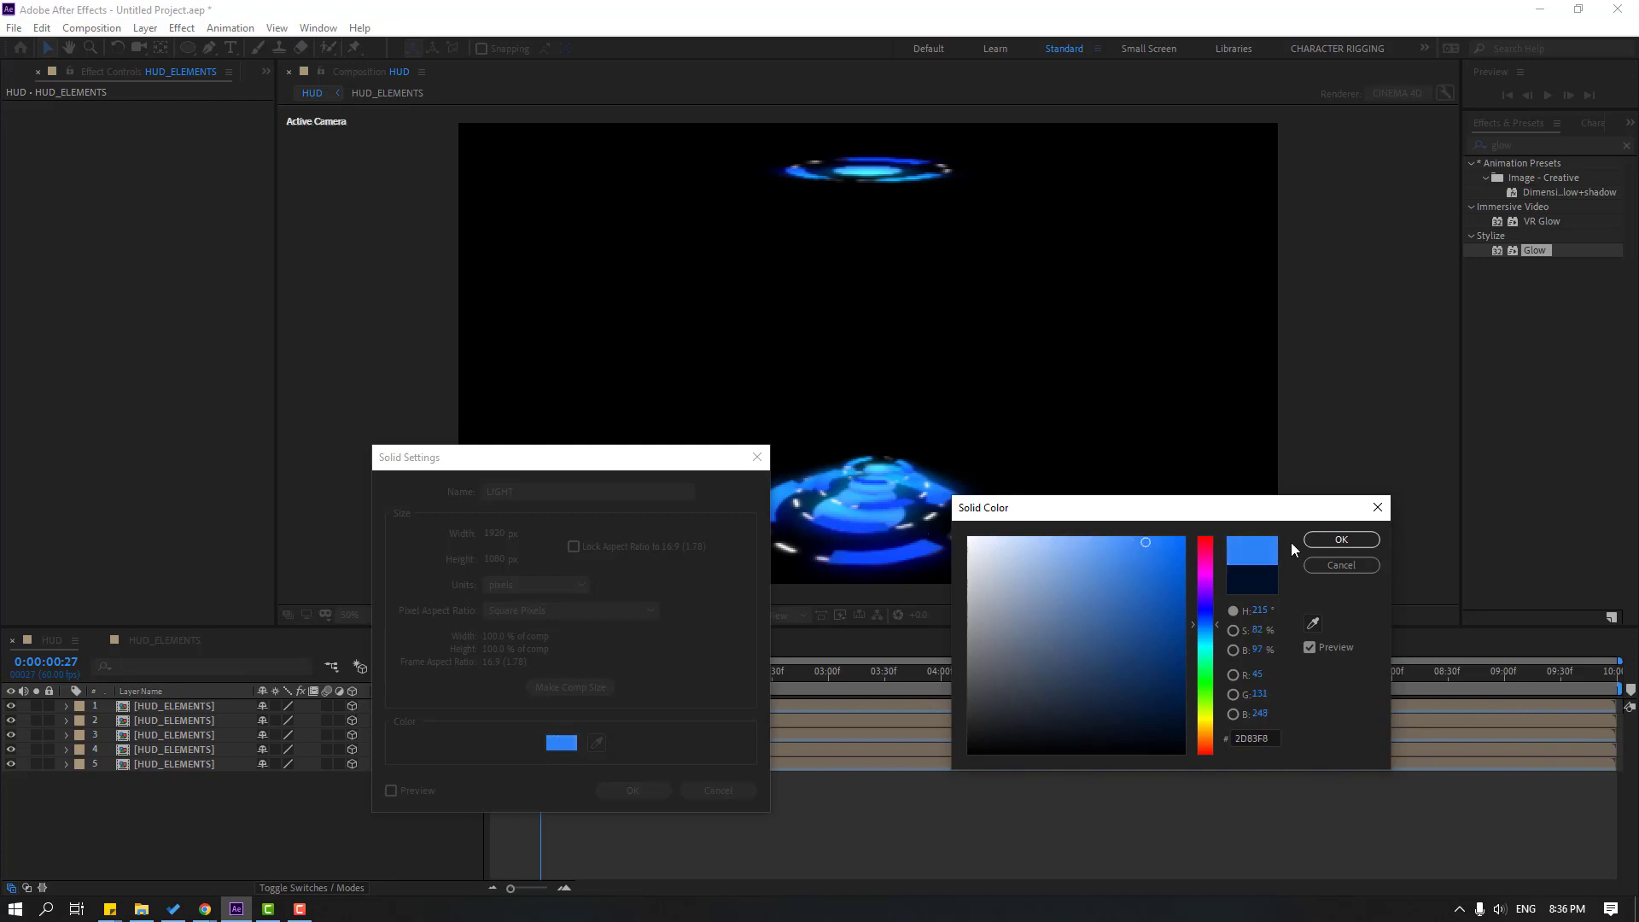
click(1338, 540)
click(632, 790)
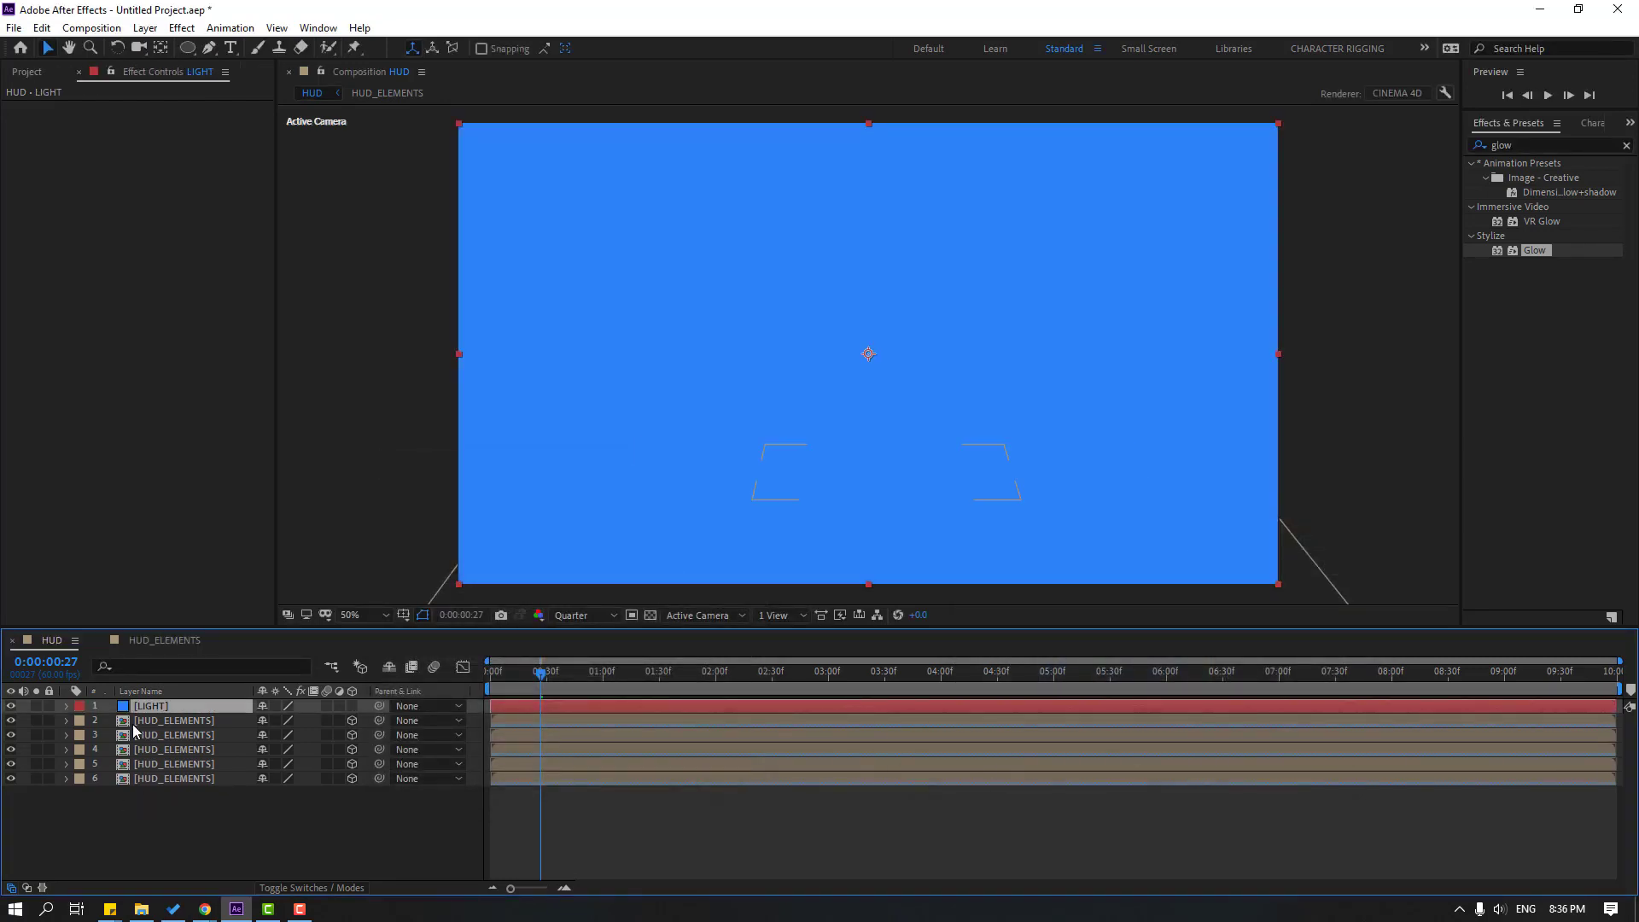
Draw a four-point Pen mask on the LIGHT solid and close it on the first vertex.
click(208, 48)
drag(749, 253, 740, 304)
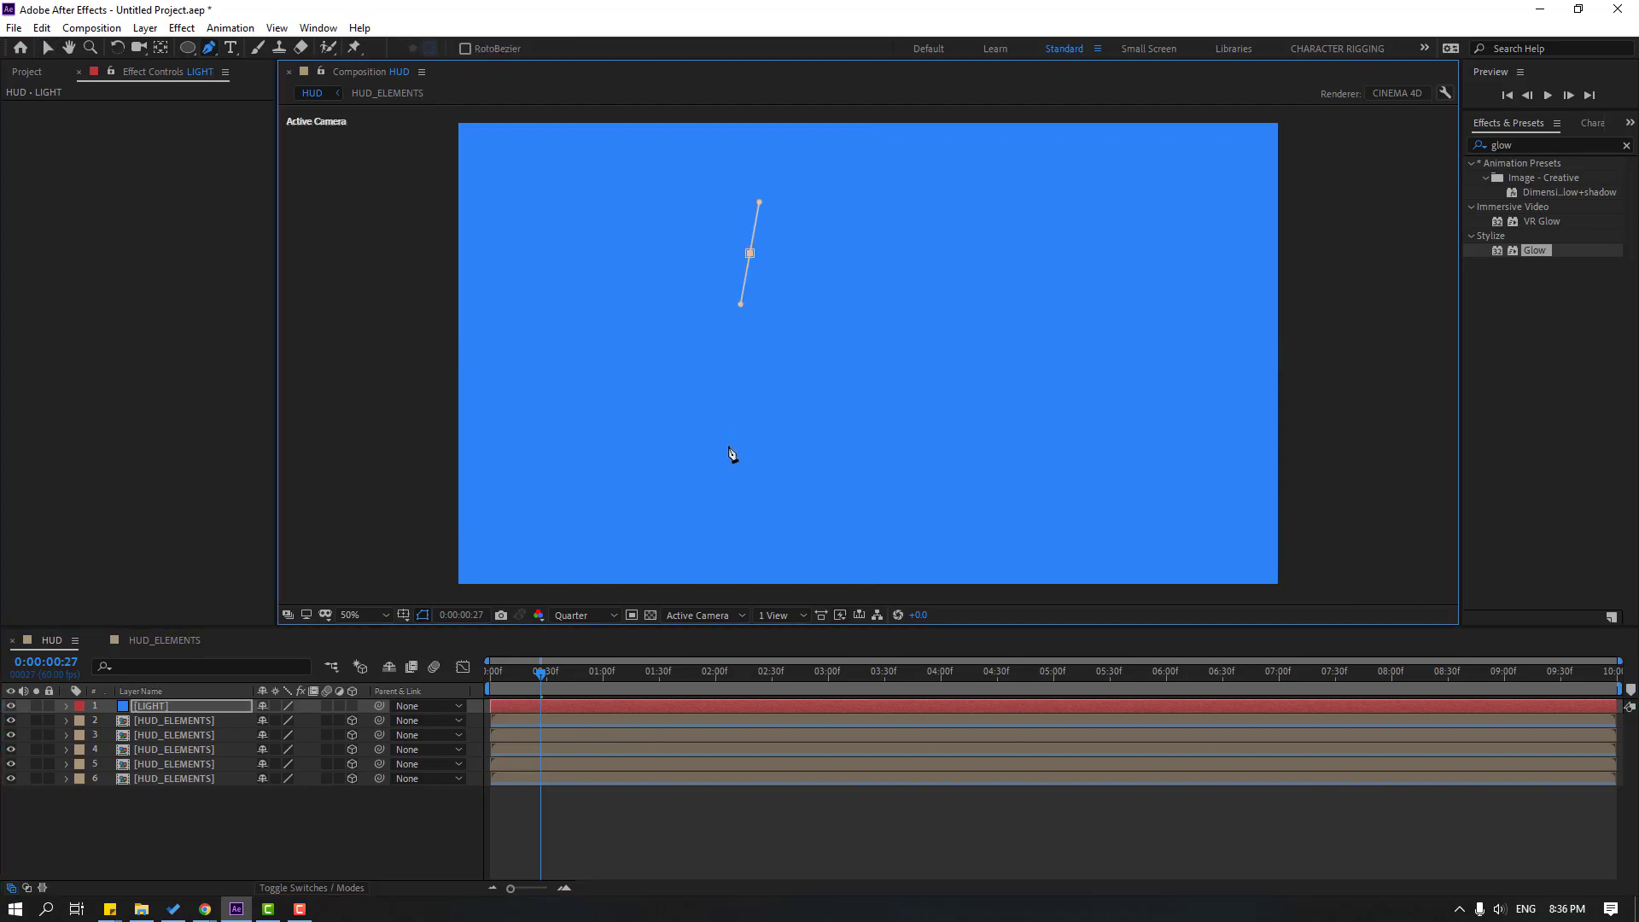
click(722, 483)
click(989, 478)
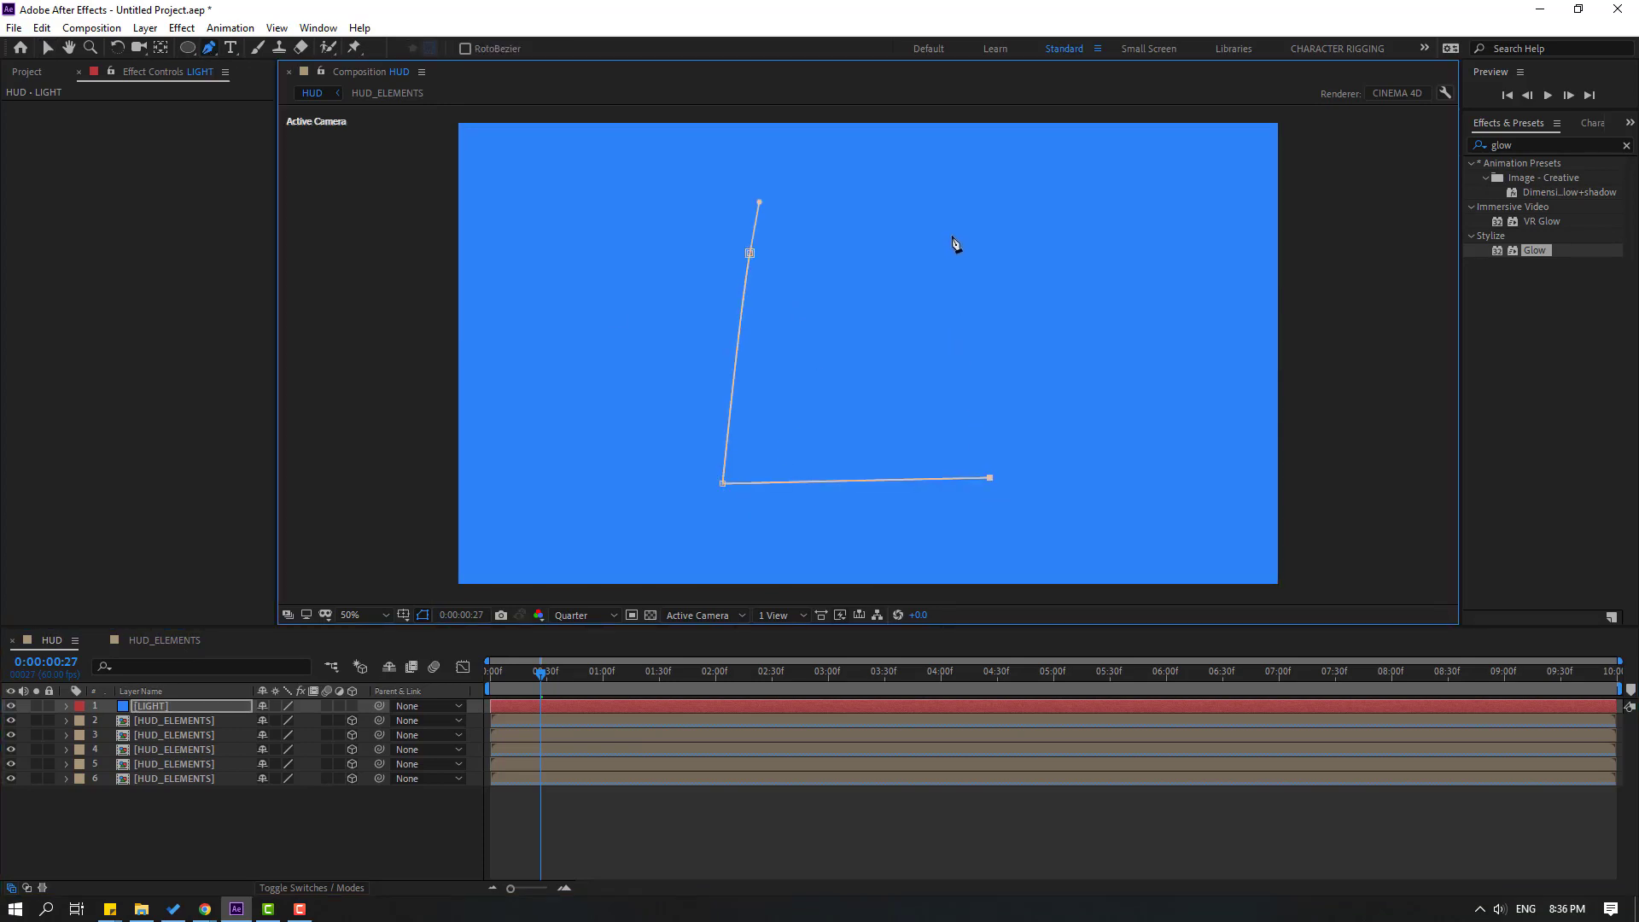
click(951, 233)
click(749, 253)
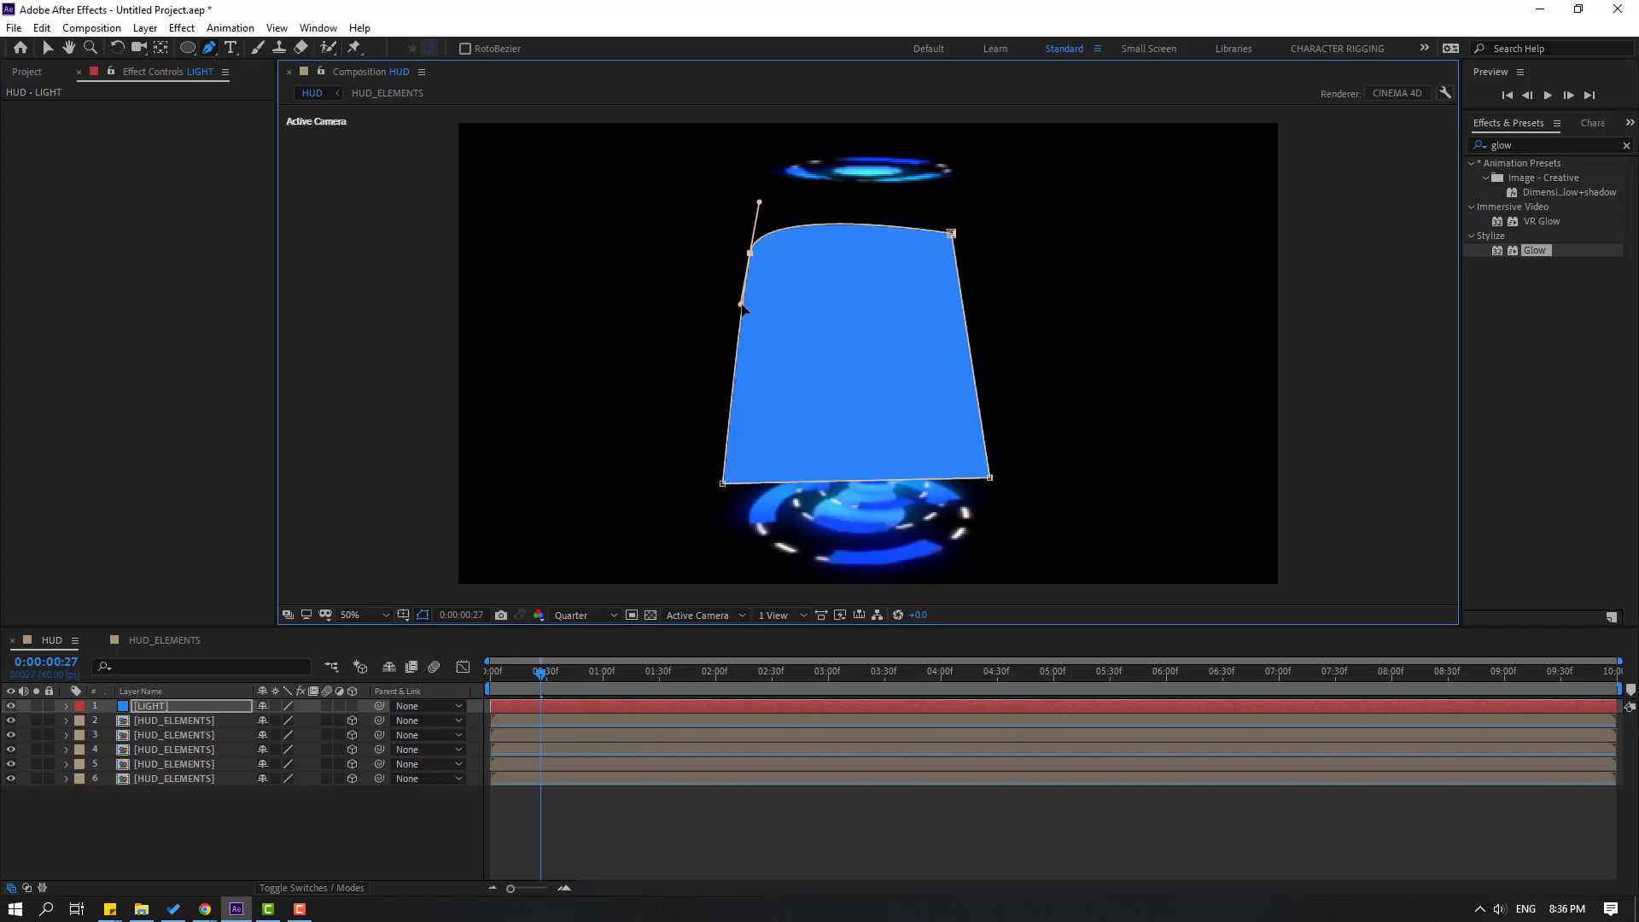
Straighten the mask's top edge and fit its corners between the top ring and base ring.
drag(740, 304, 791, 168)
drag(951, 233, 948, 169)
drag(722, 483, 754, 529)
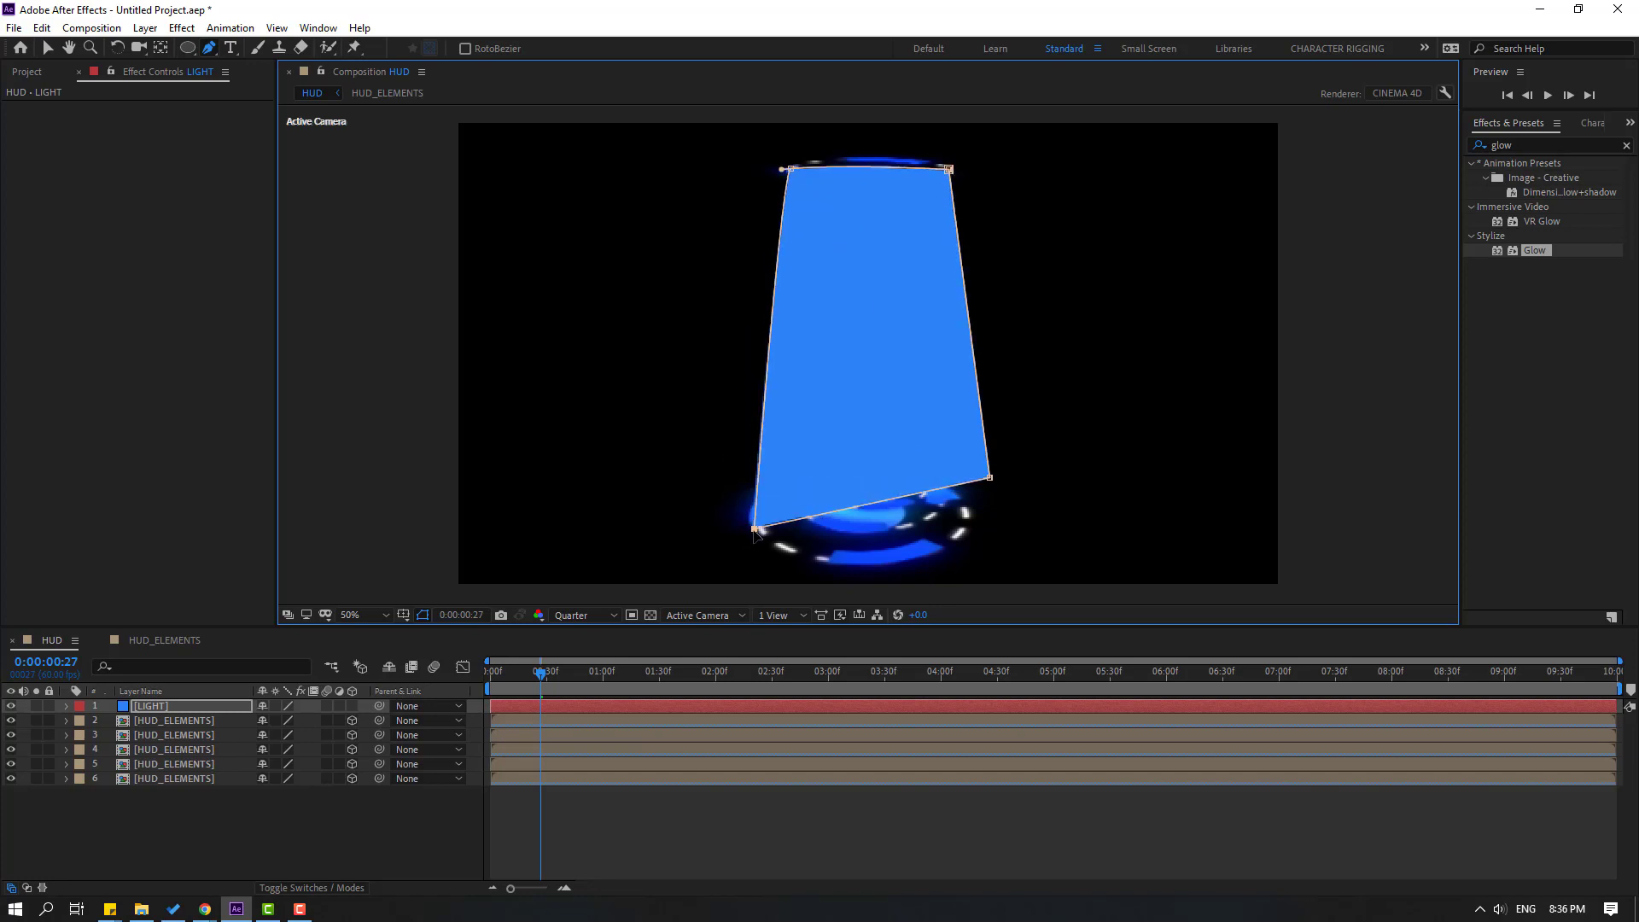
drag(990, 477, 971, 529)
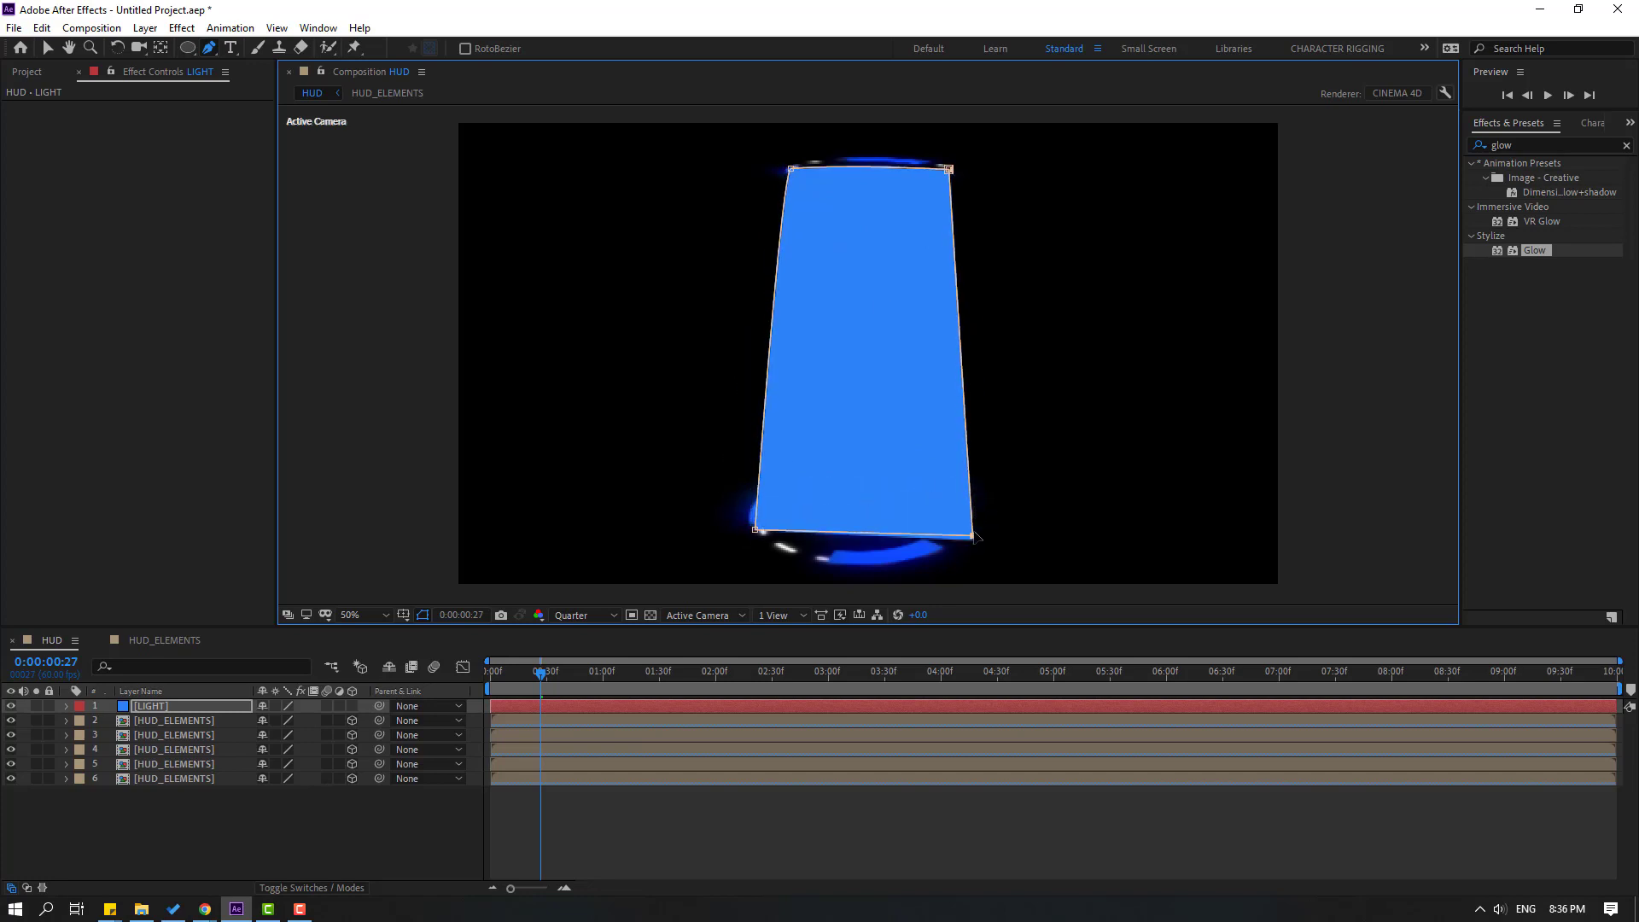
drag(754, 529, 748, 532)
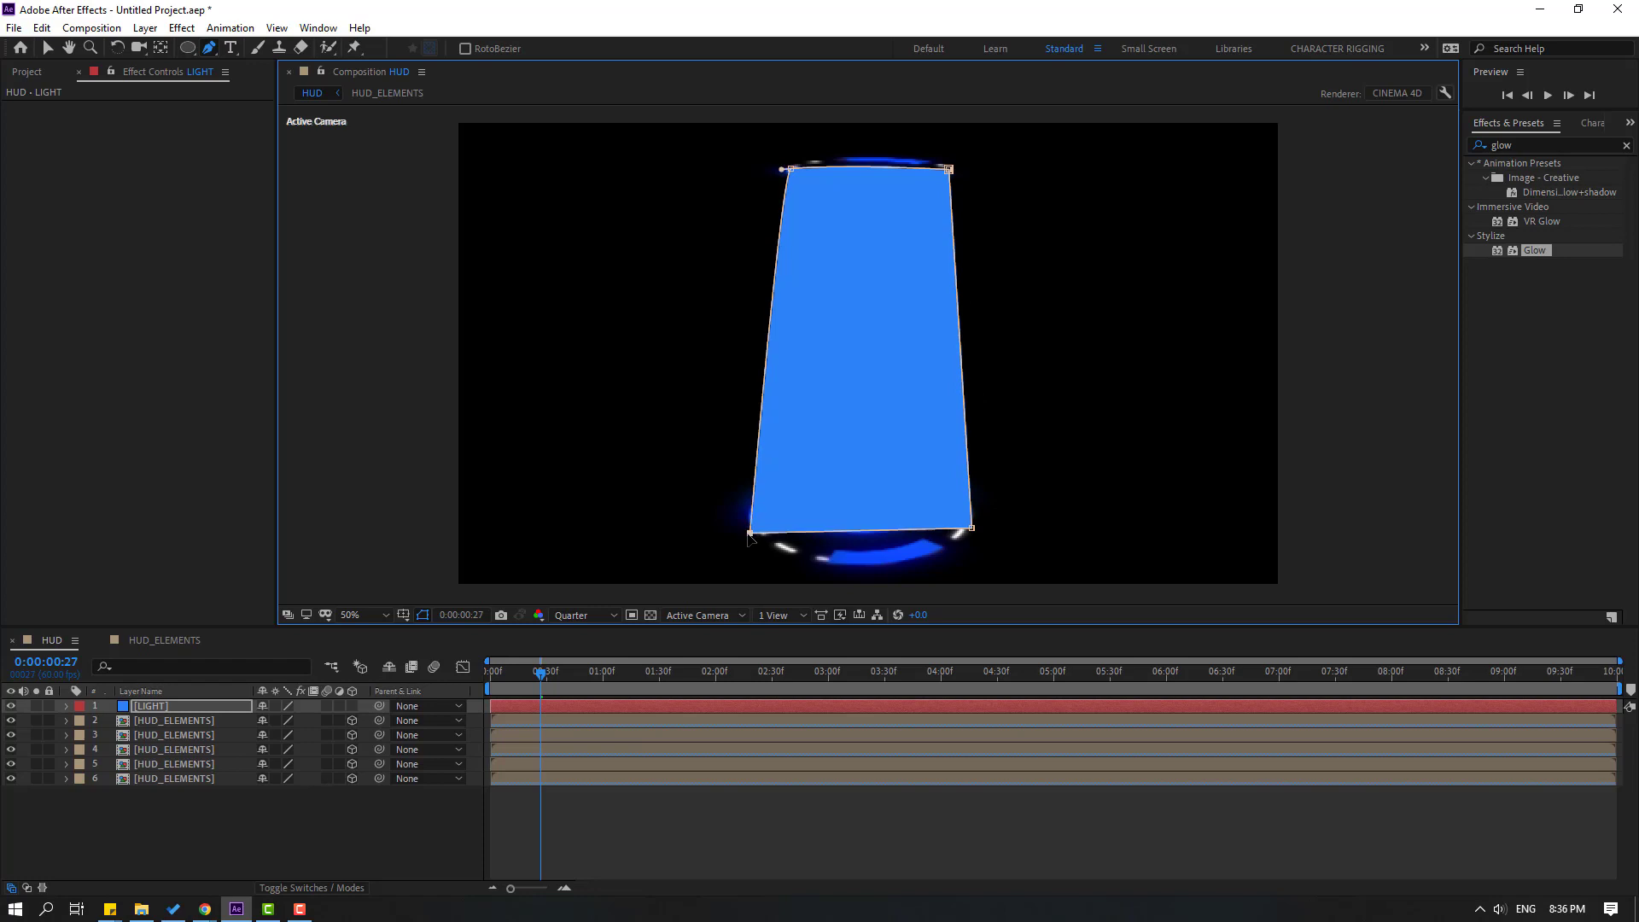
drag(784, 169, 797, 171)
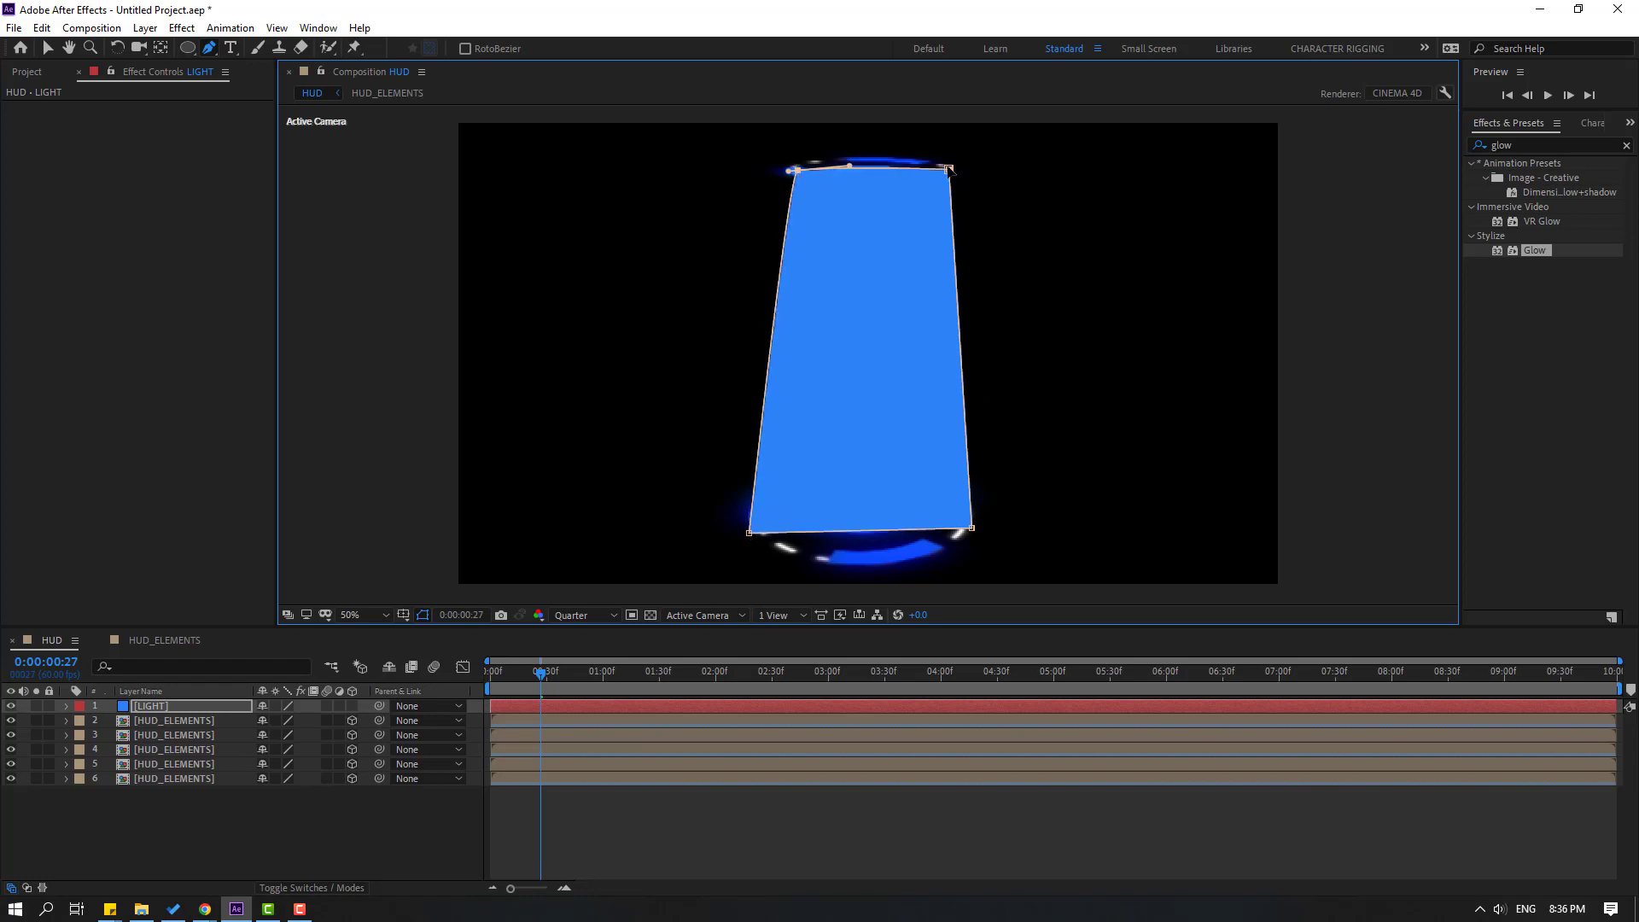
drag(949, 169, 938, 170)
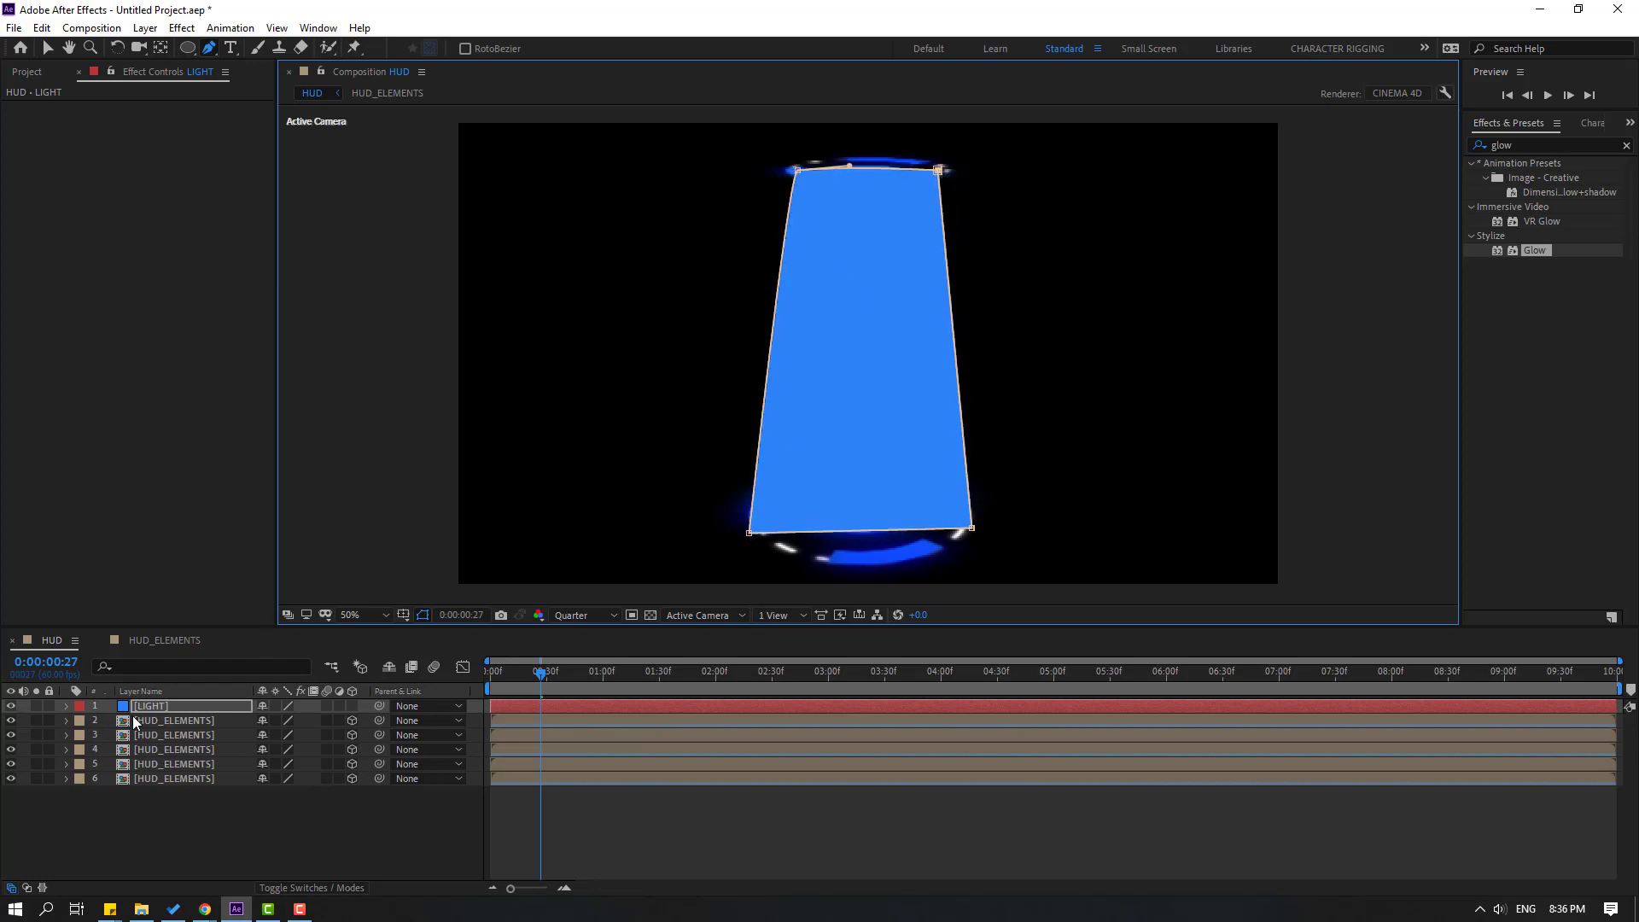
click(90, 709)
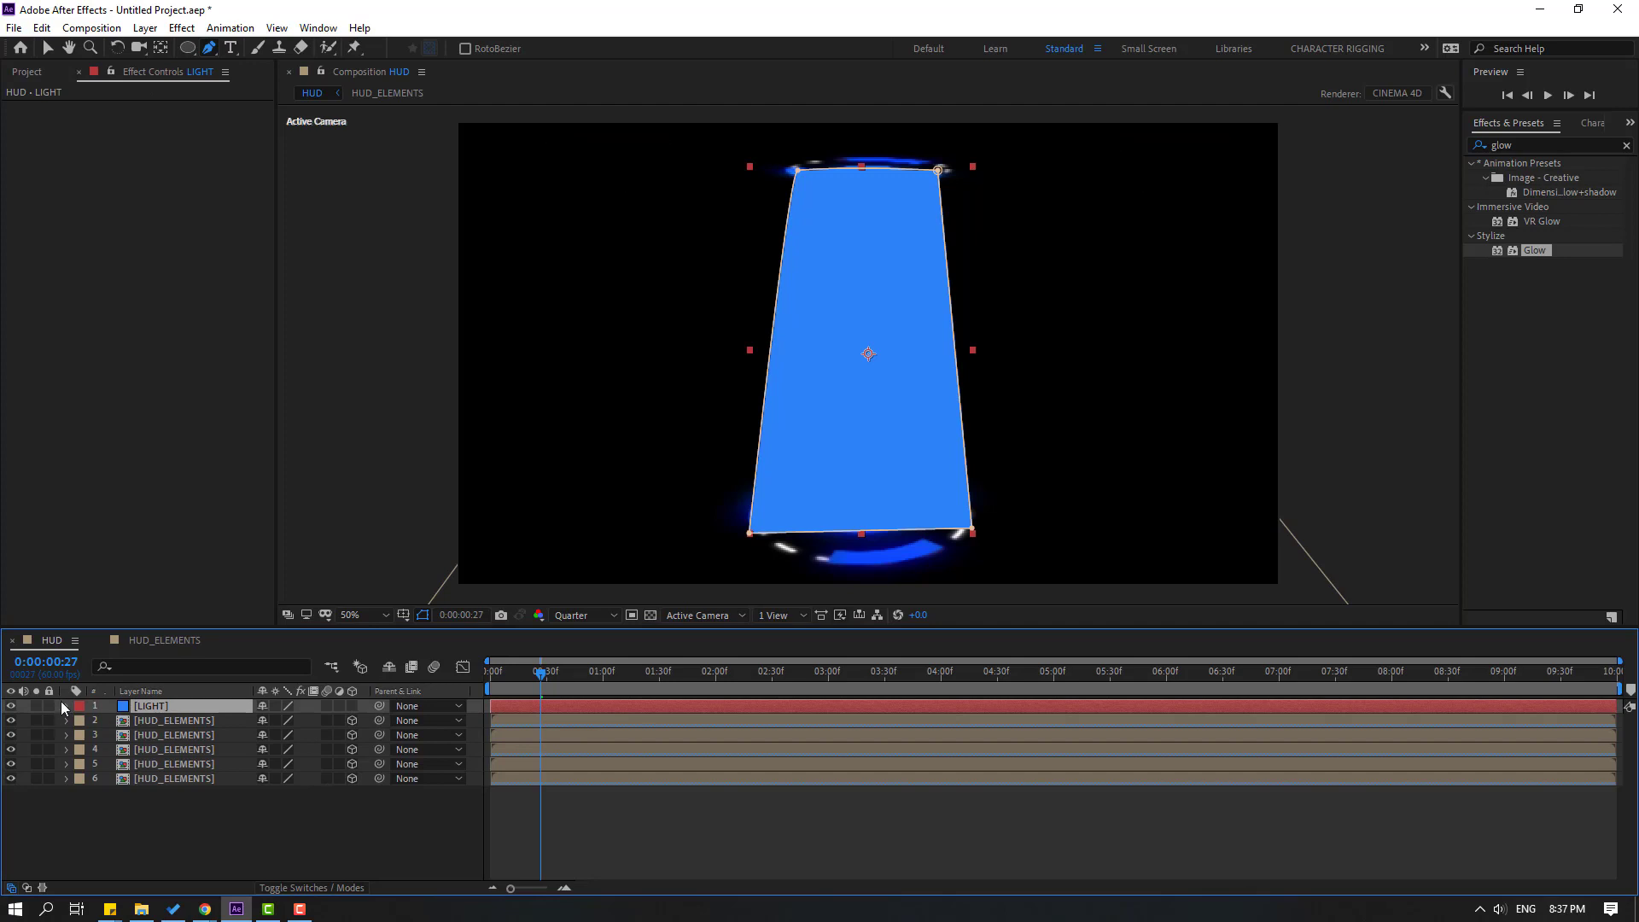
Set Mask 1 feather on the LIGHT layer to 75 pixels.
click(65, 705)
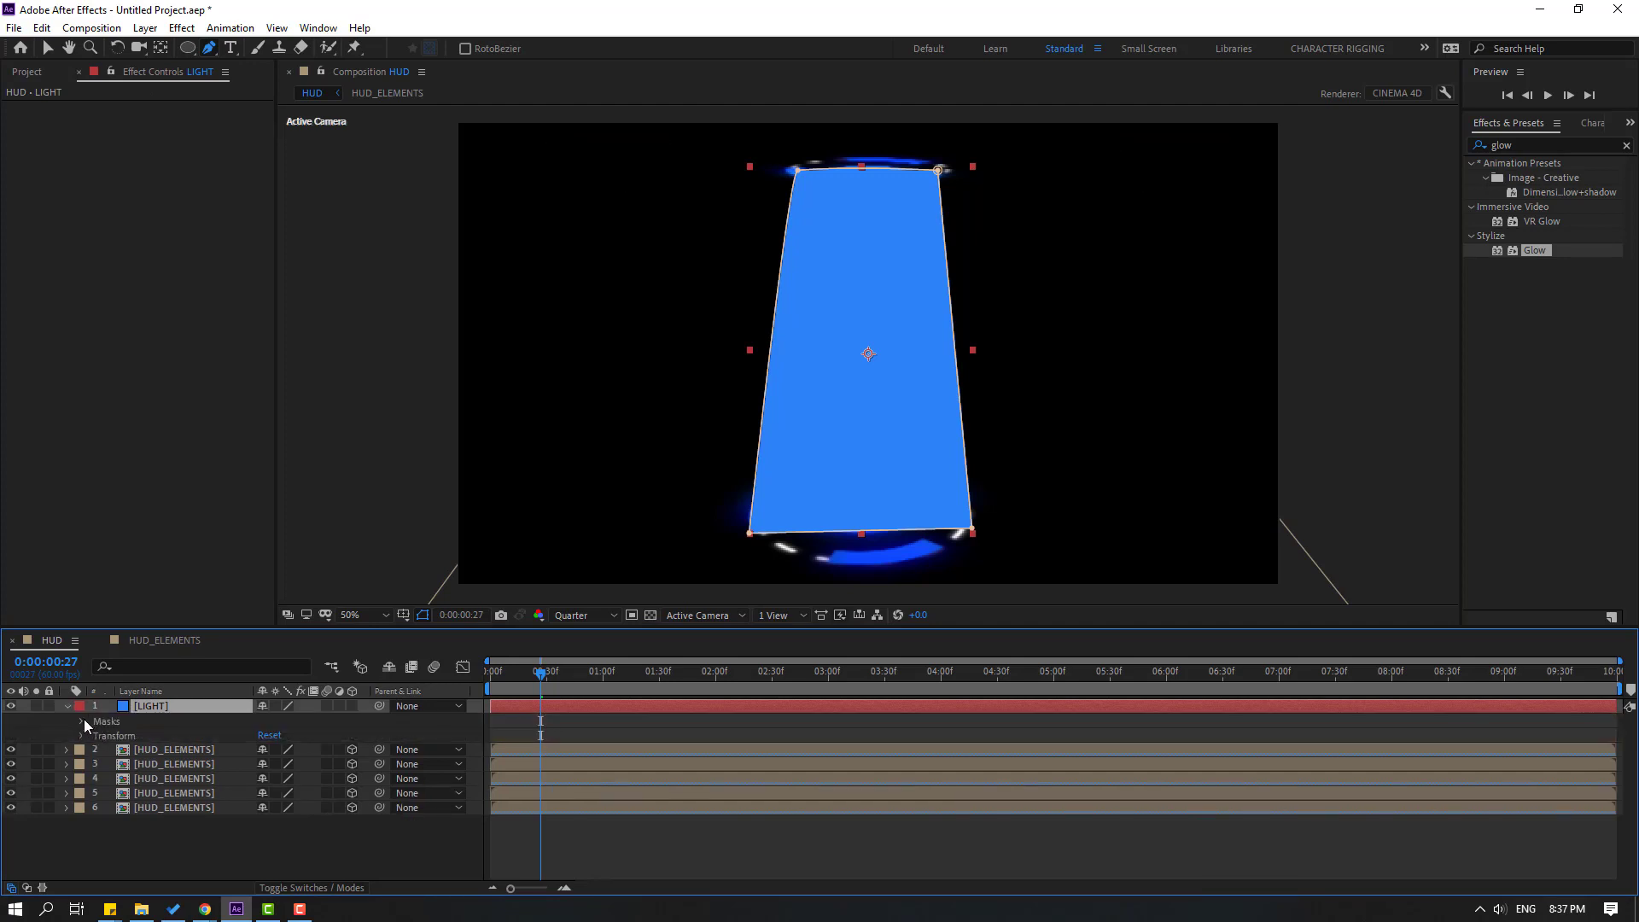
click(81, 721)
click(97, 735)
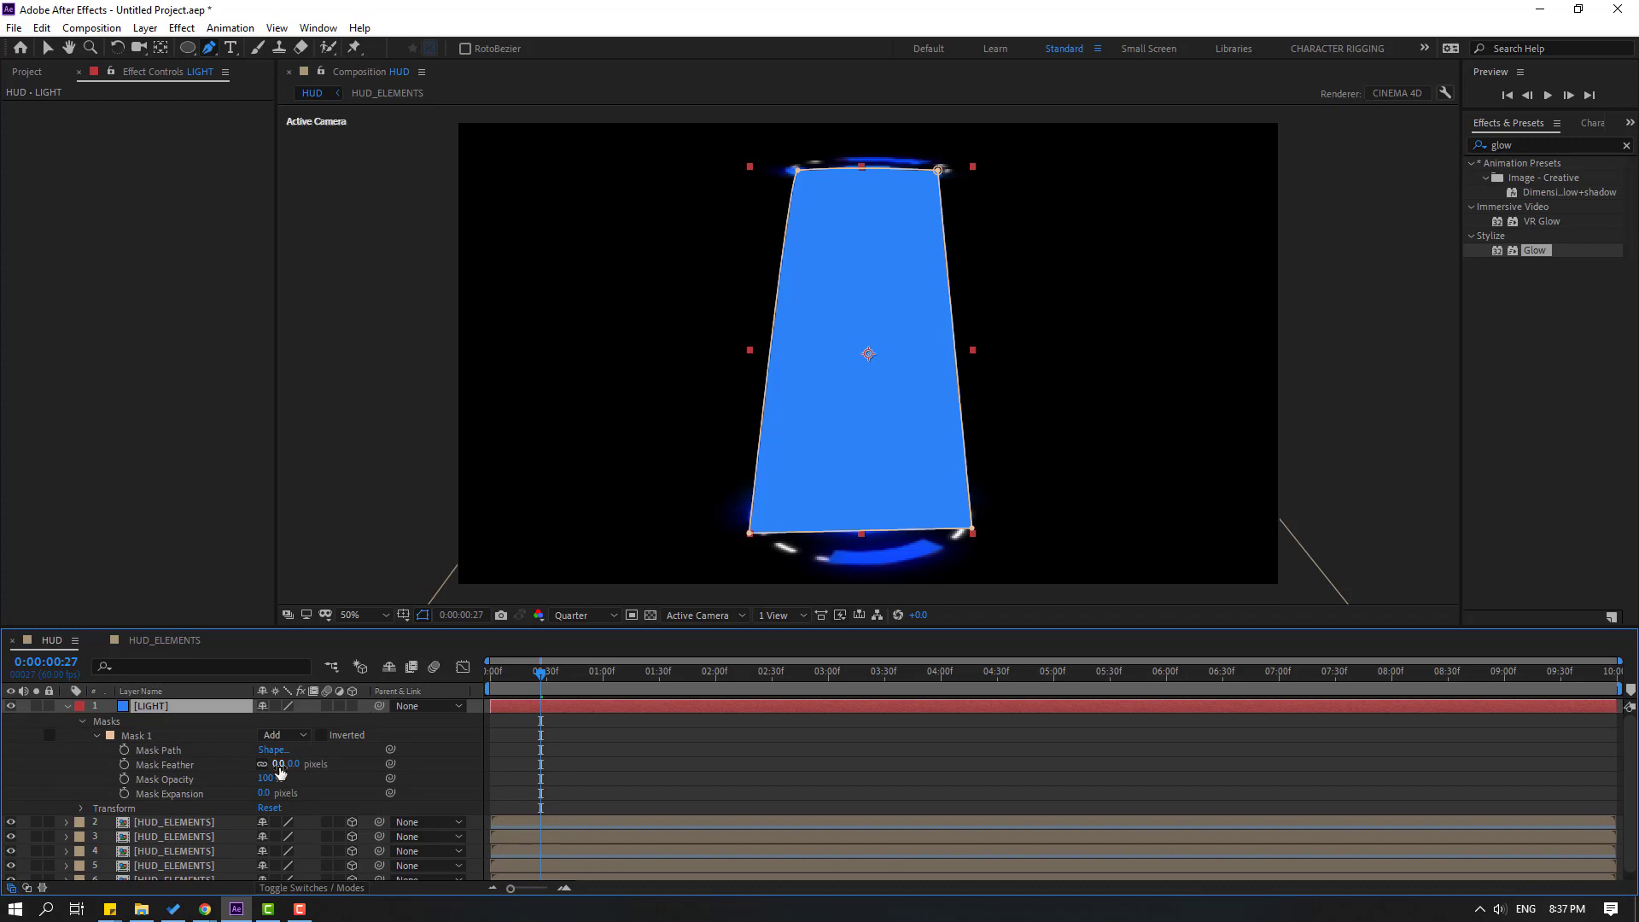
drag(278, 764, 316, 764)
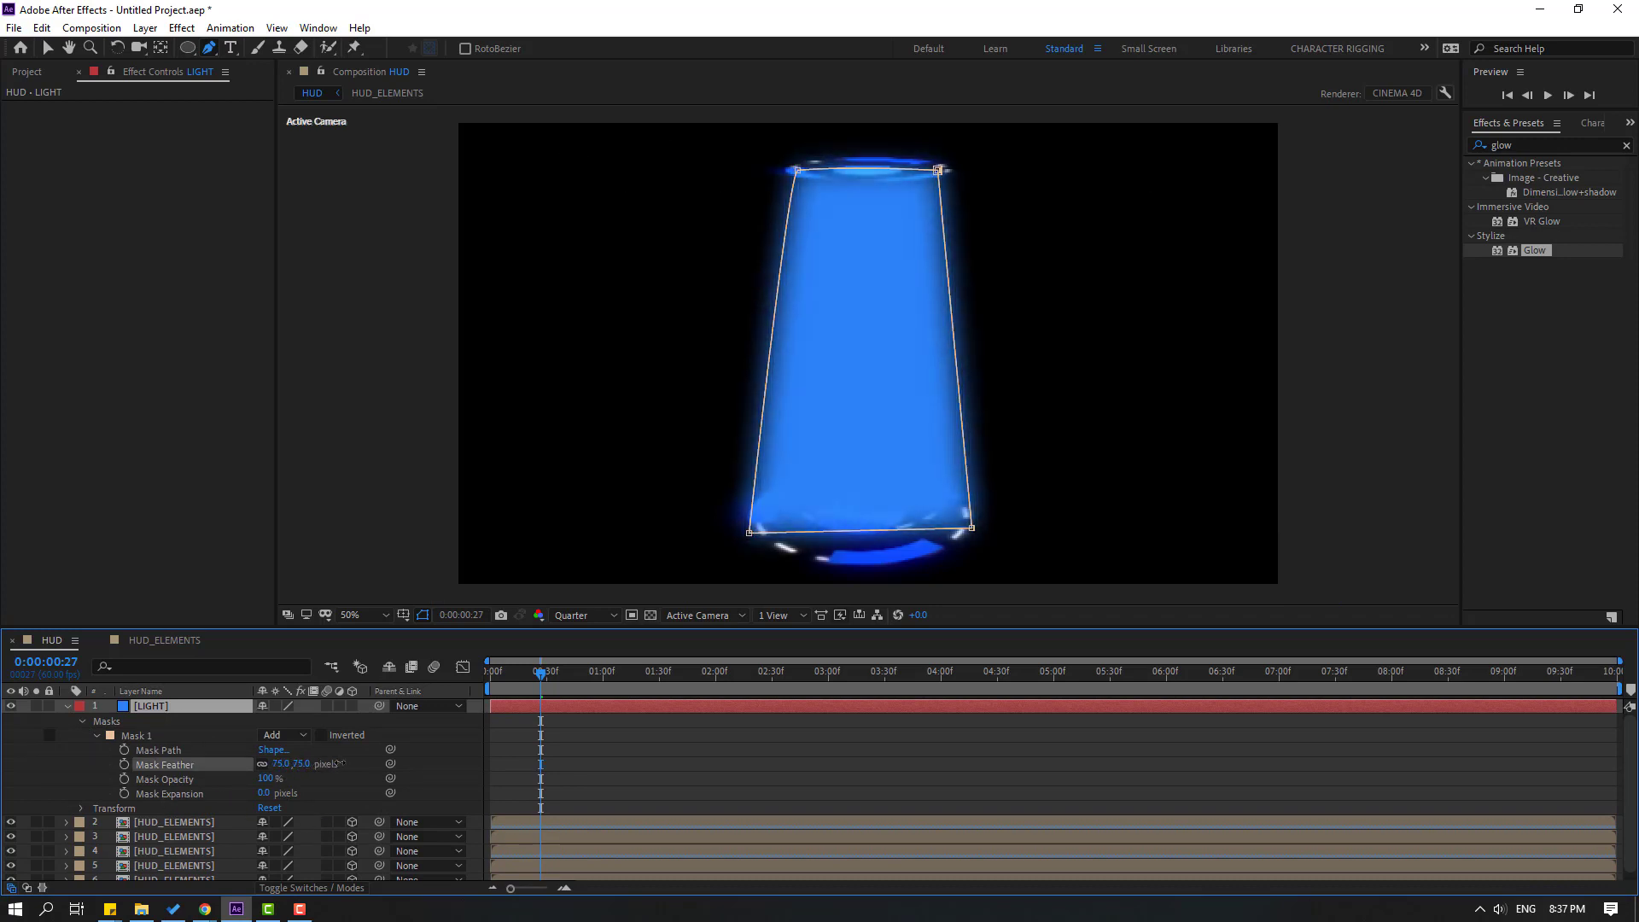
Lower the LIGHT layer's opacity to 71% and nudge the beam's bottom-left corner.
click(172, 706)
key(t)
drag(265, 720, 243, 723)
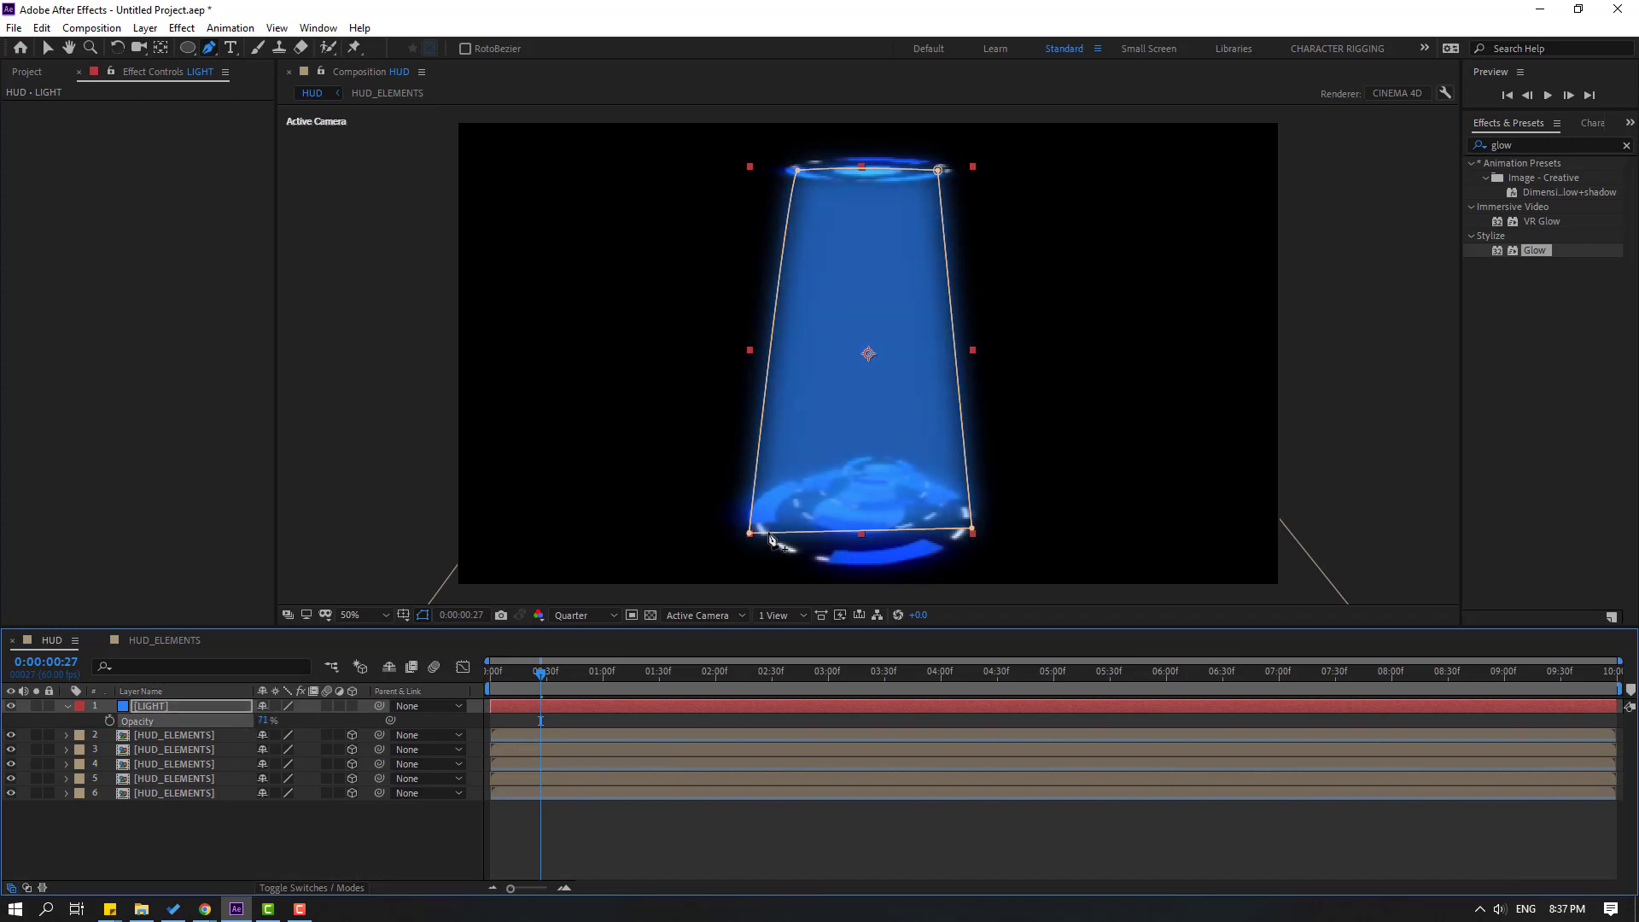
mouse_move(752, 534)
mouse_down()
mouse_move(751, 559)
mouse_move(755, 543)
mouse_up()
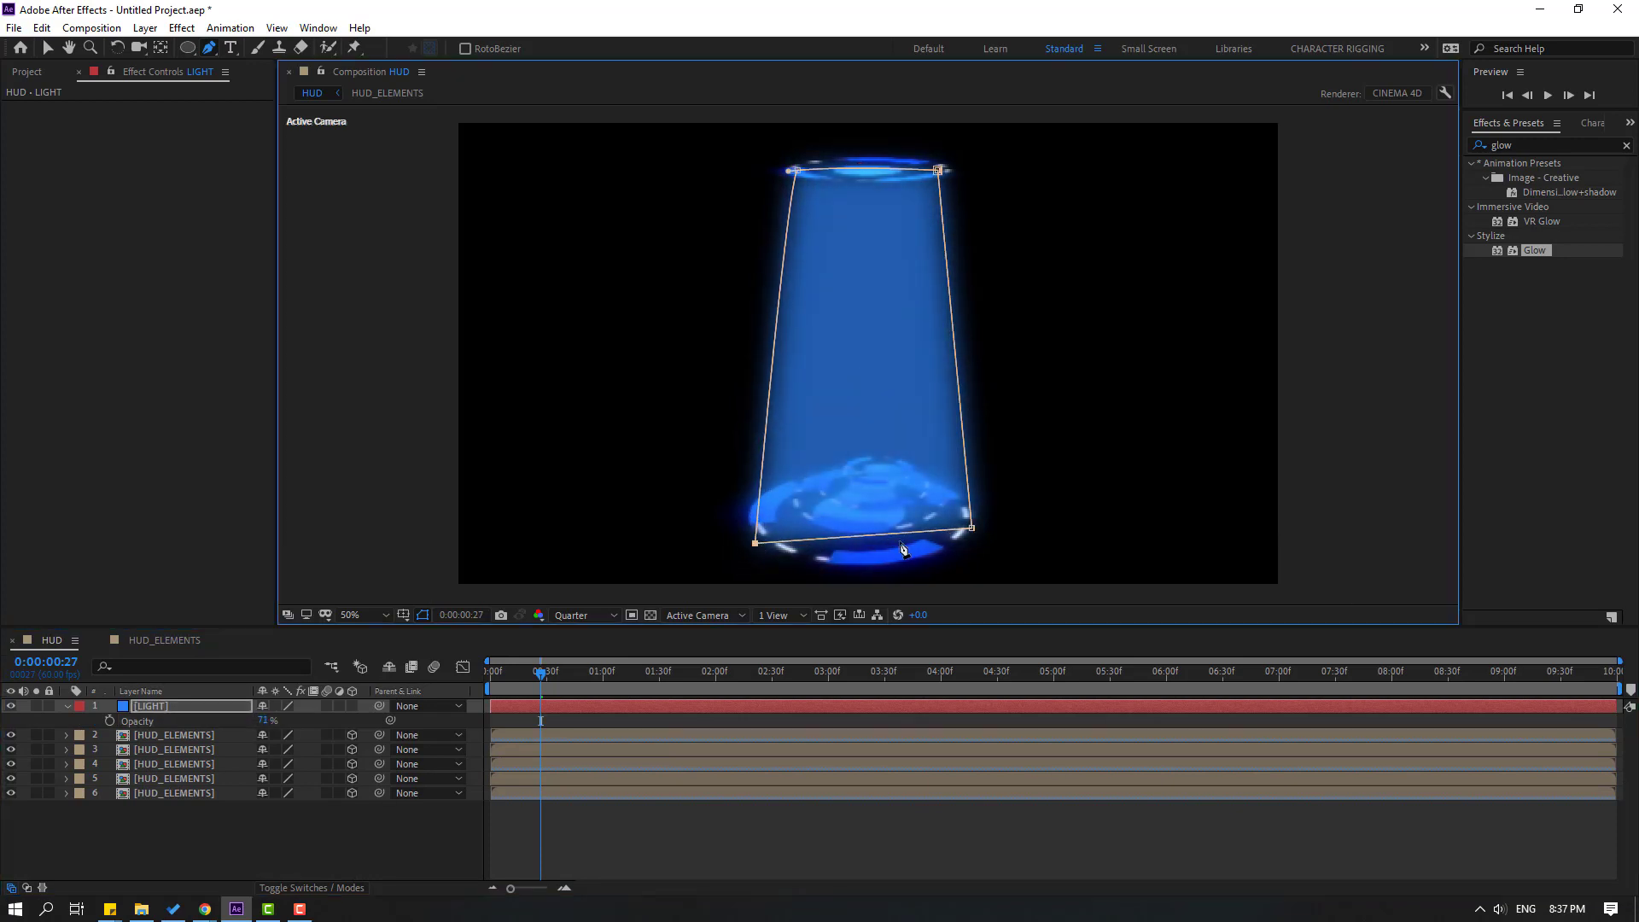
click(662, 810)
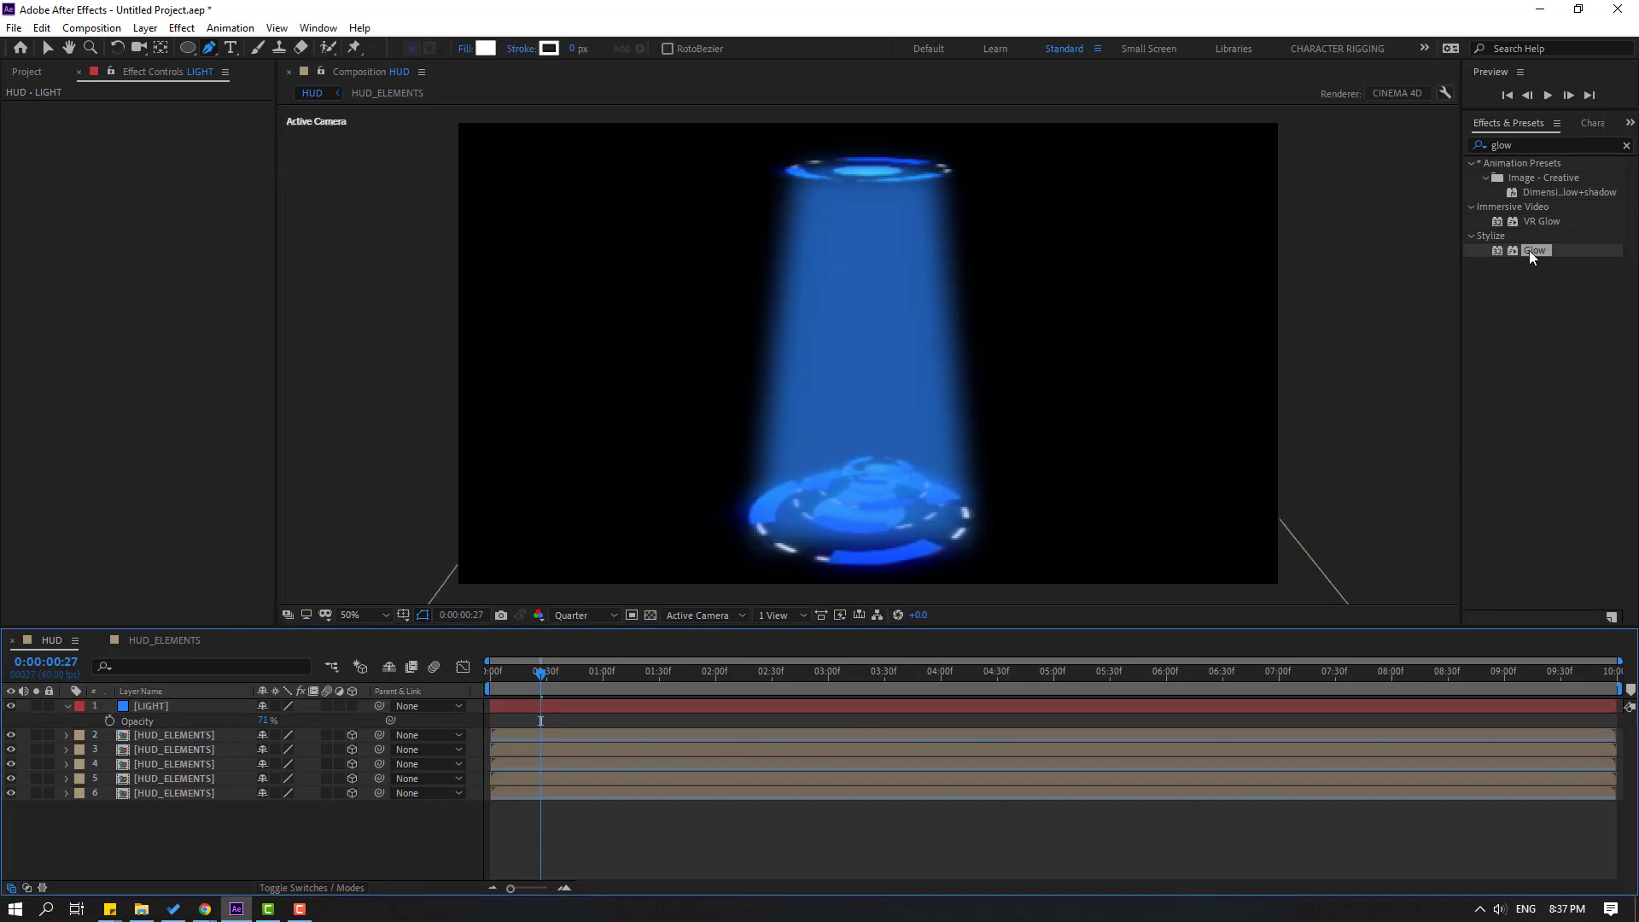
Apply Glow to the LIGHT layer with Glow Threshold 54.5% and Glow Radius 349.
drag(1532, 251, 130, 709)
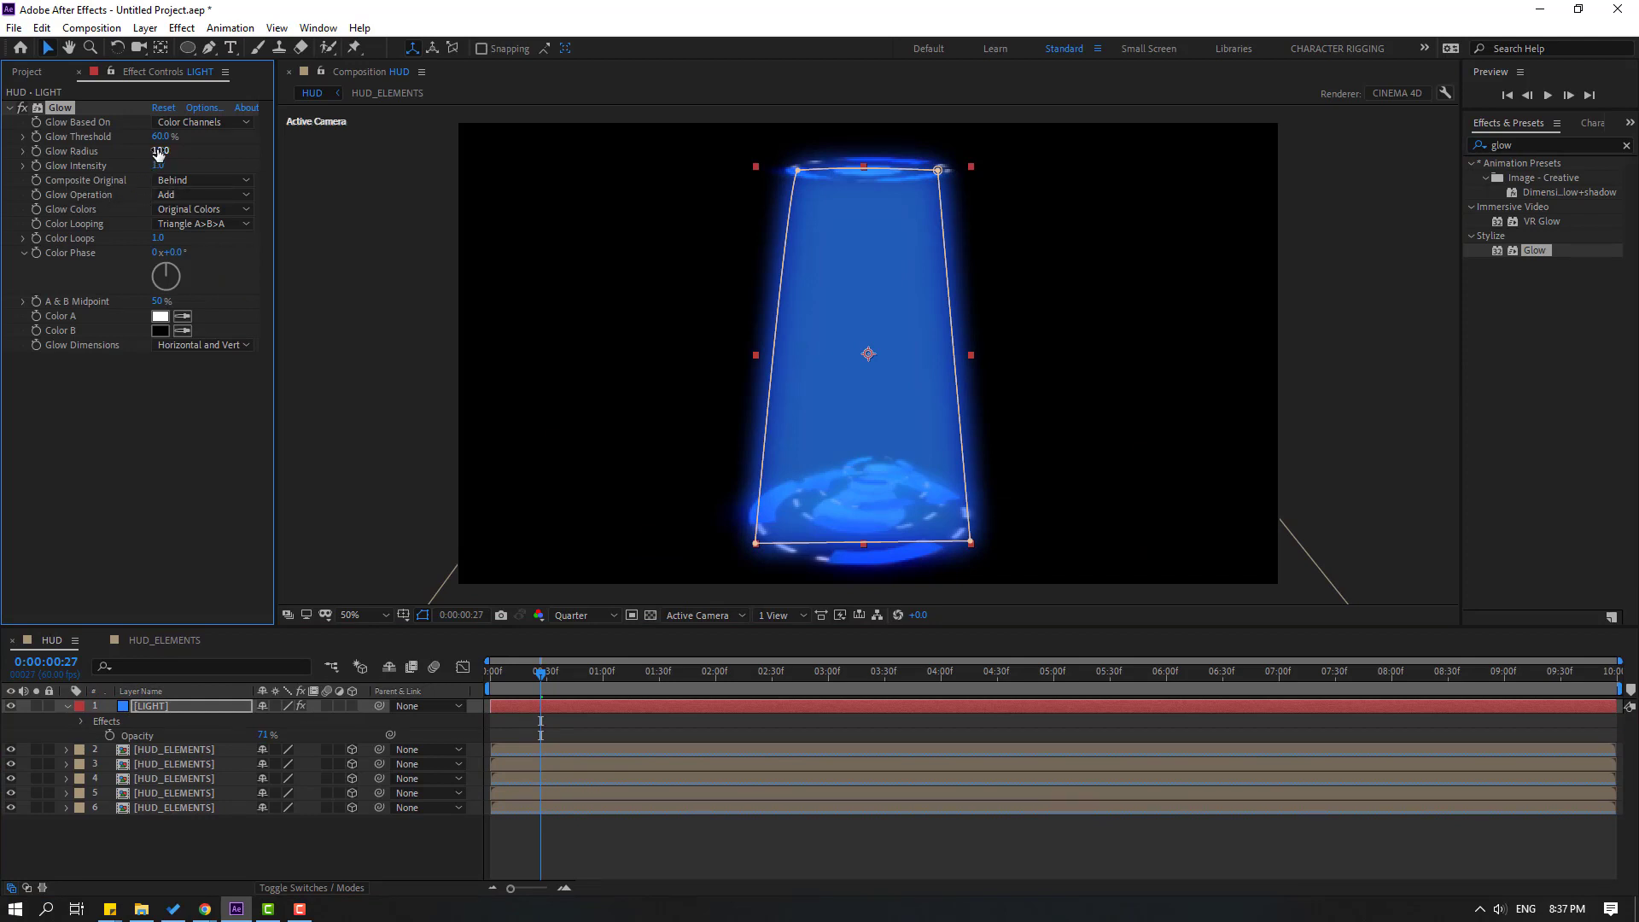
key(Return)
mouse_move(160, 137)
mouse_down()
mouse_move(3, 162)
mouse_move(126, 143)
mouse_move(142, 162)
mouse_up()
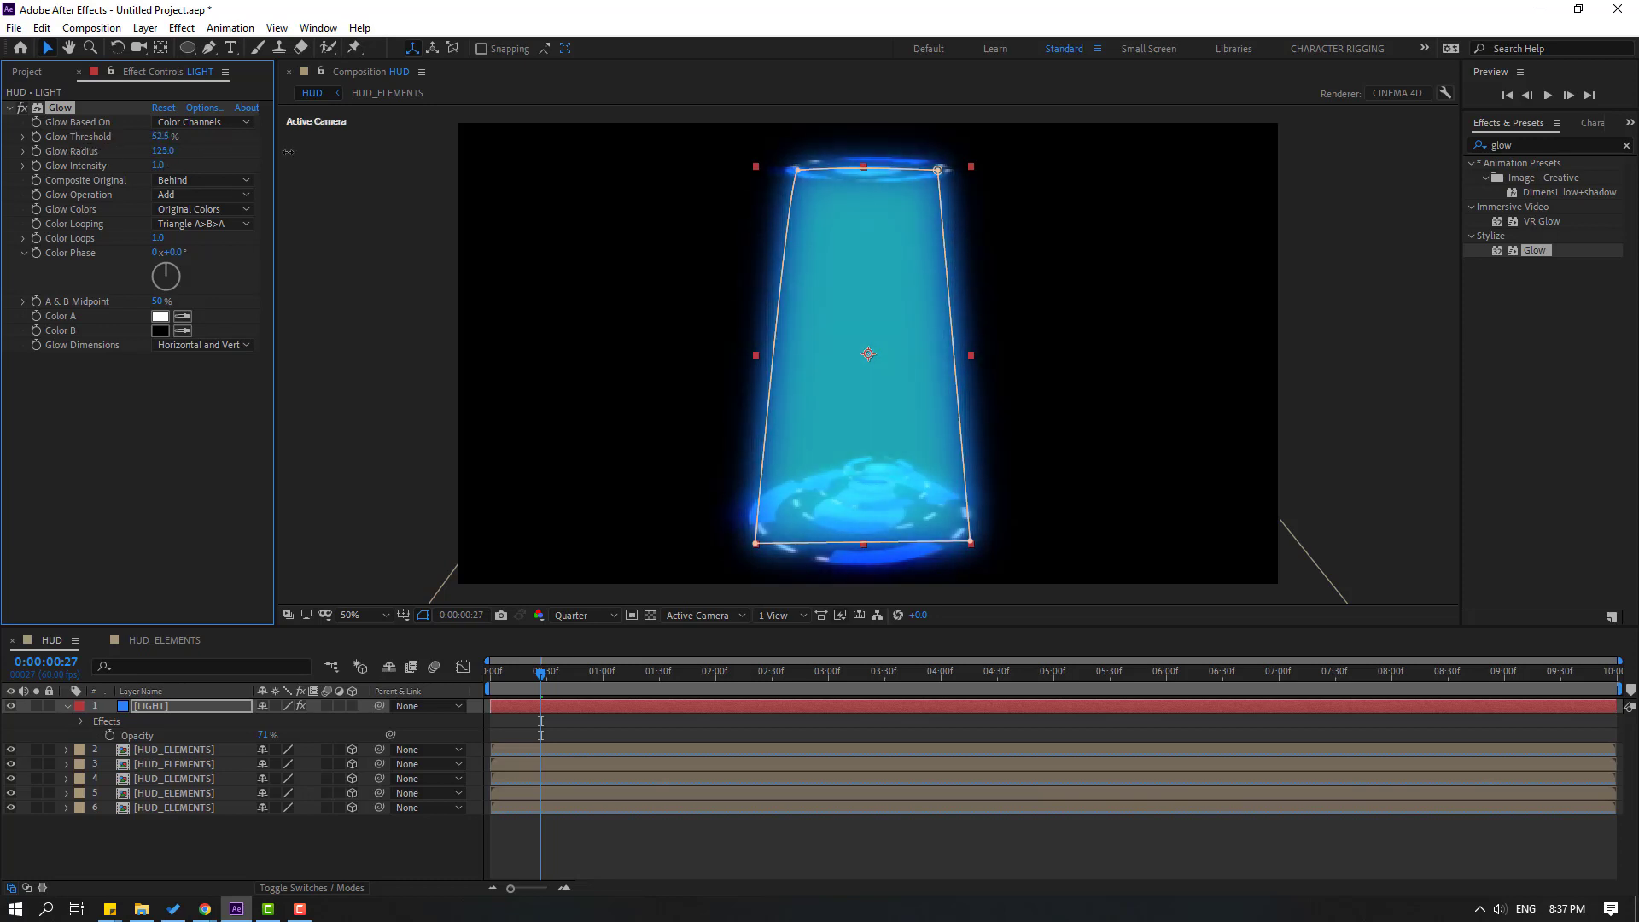
drag(288, 151, 386, 142)
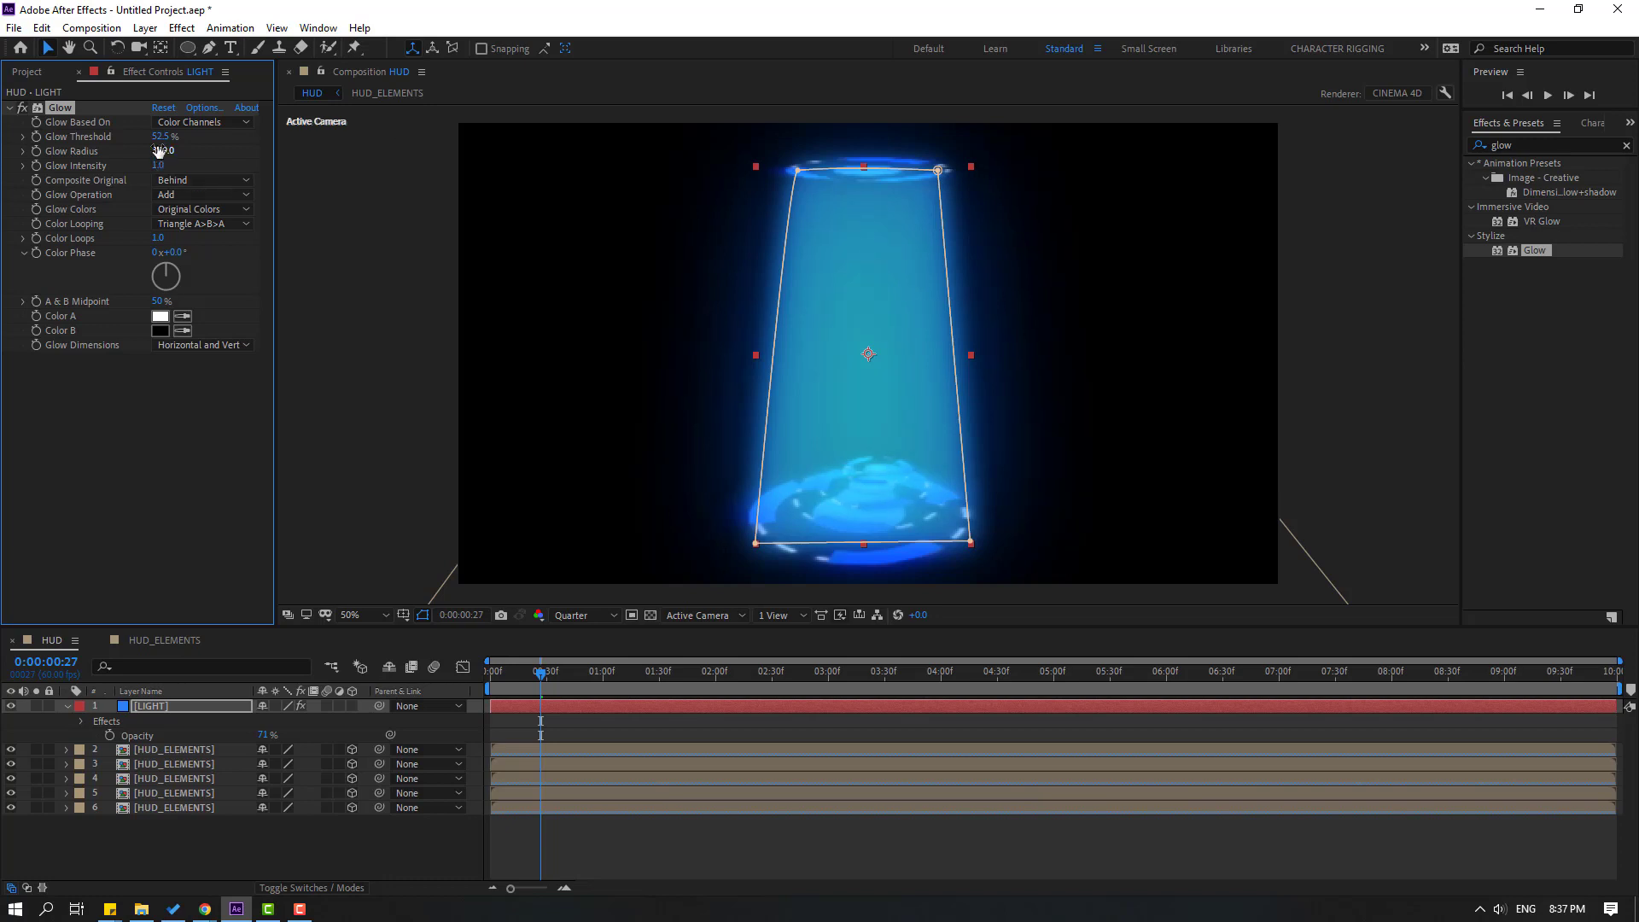
mouse_move(161, 137)
mouse_down()
mouse_move(194, 139)
mouse_move(162, 139)
mouse_up()
Deselect the layer and scrub to around 0:02:45 to view the glowing beam.
click(603, 848)
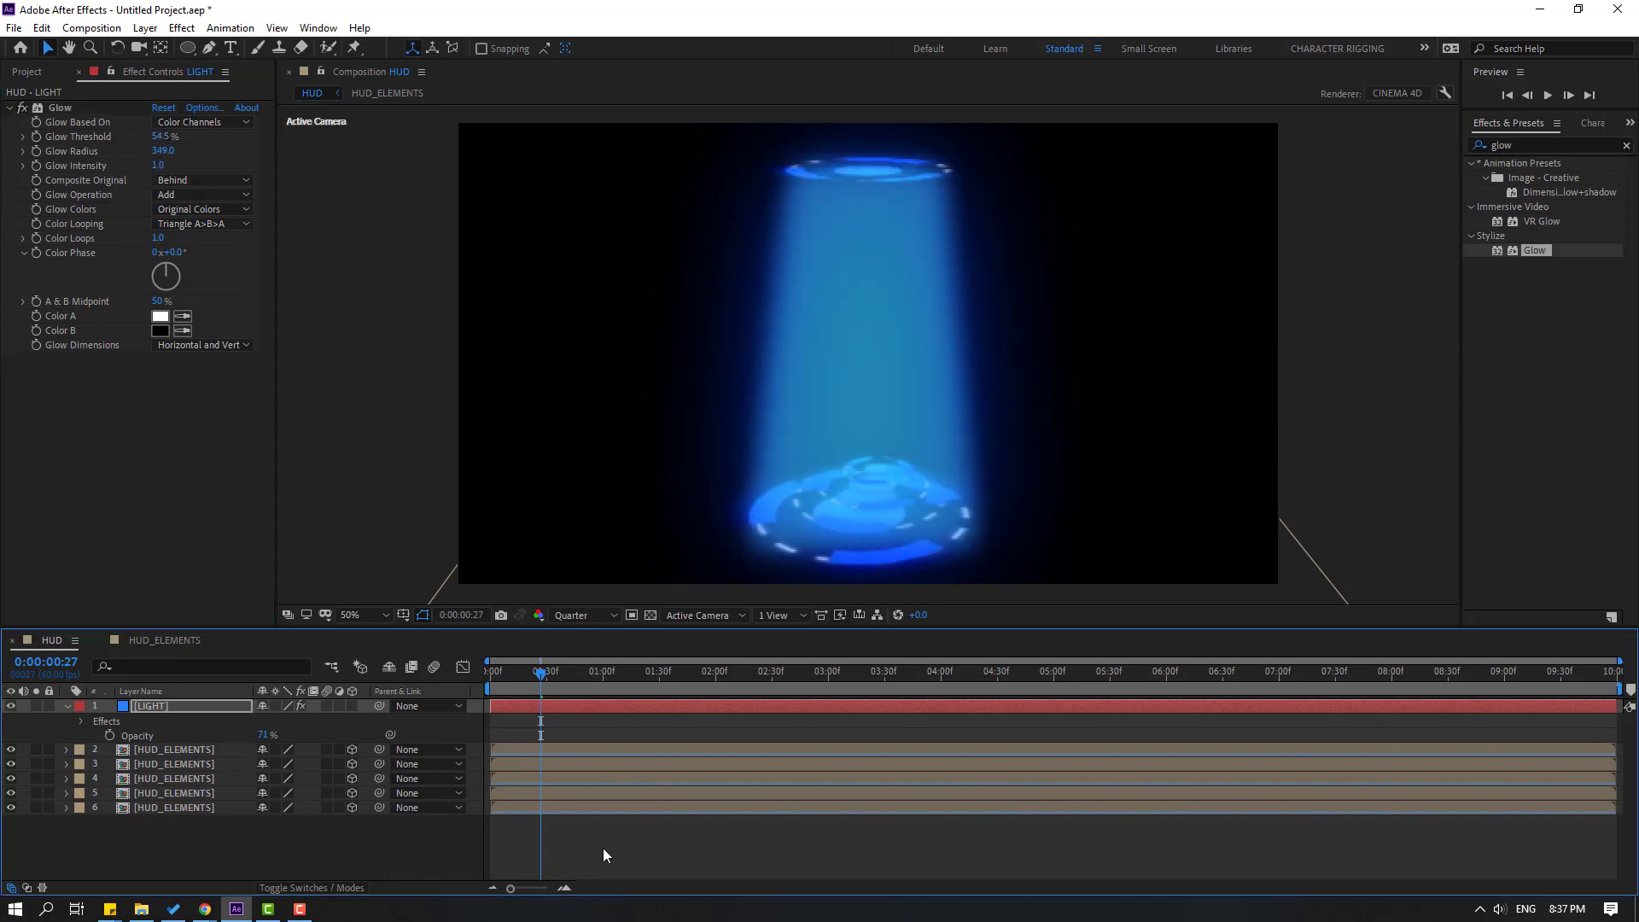
drag(551, 671, 905, 633)
scroll(772, 479, up, 2)
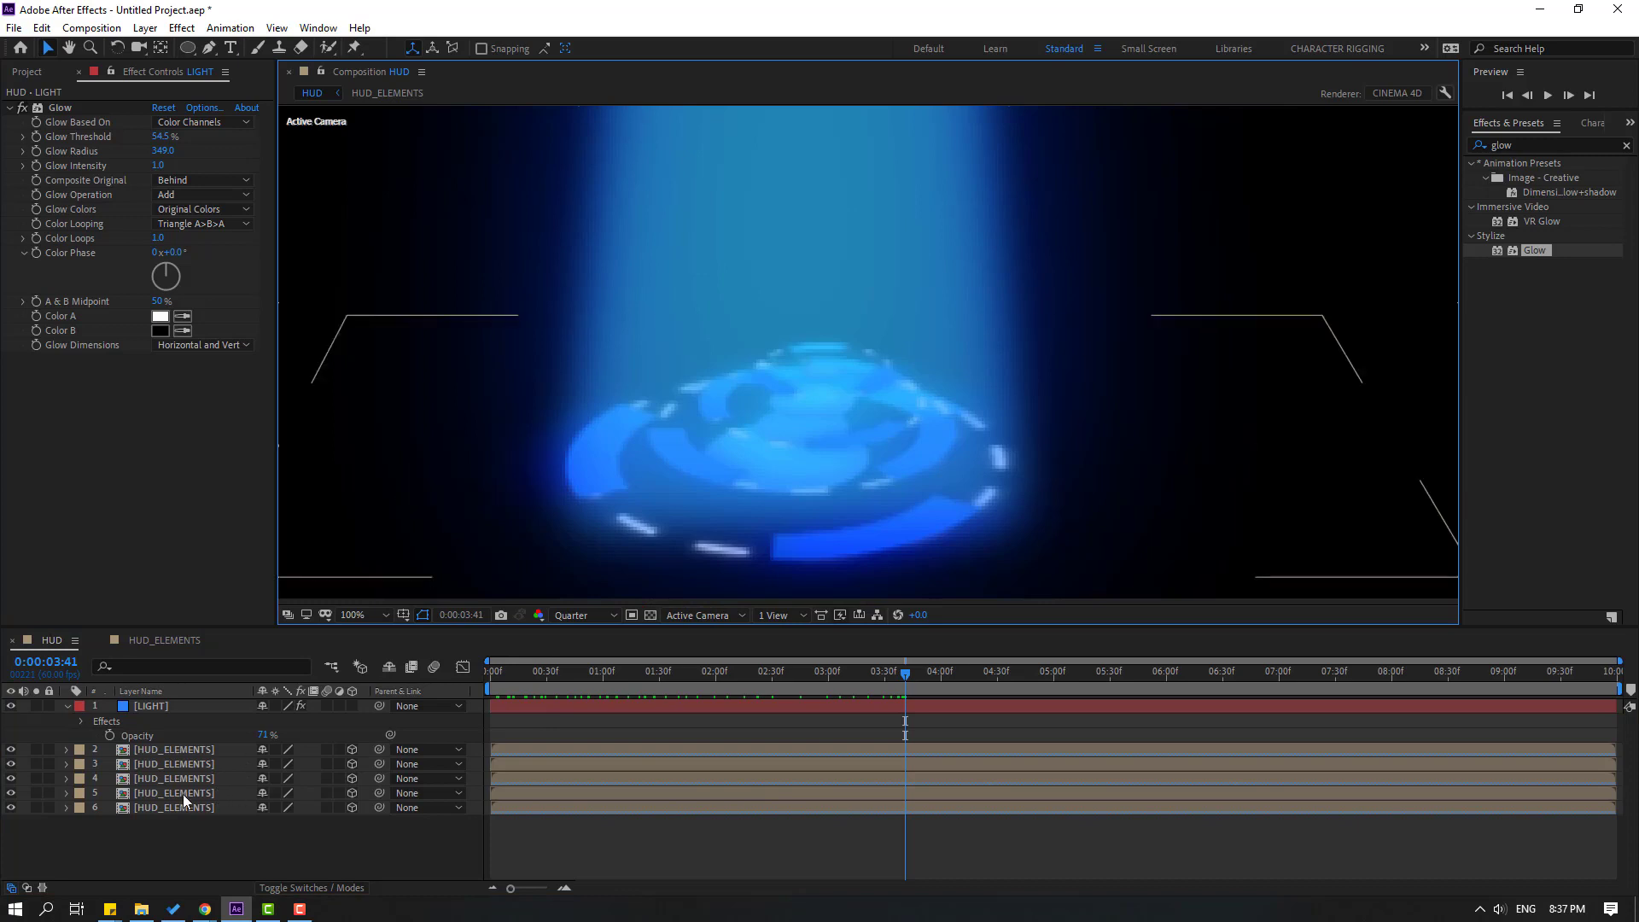
Shift HUD_ELEMENTS ring layers 5 and 4 slightly left along the X axis.
click(180, 794)
drag(920, 431, 885, 409)
click(171, 778)
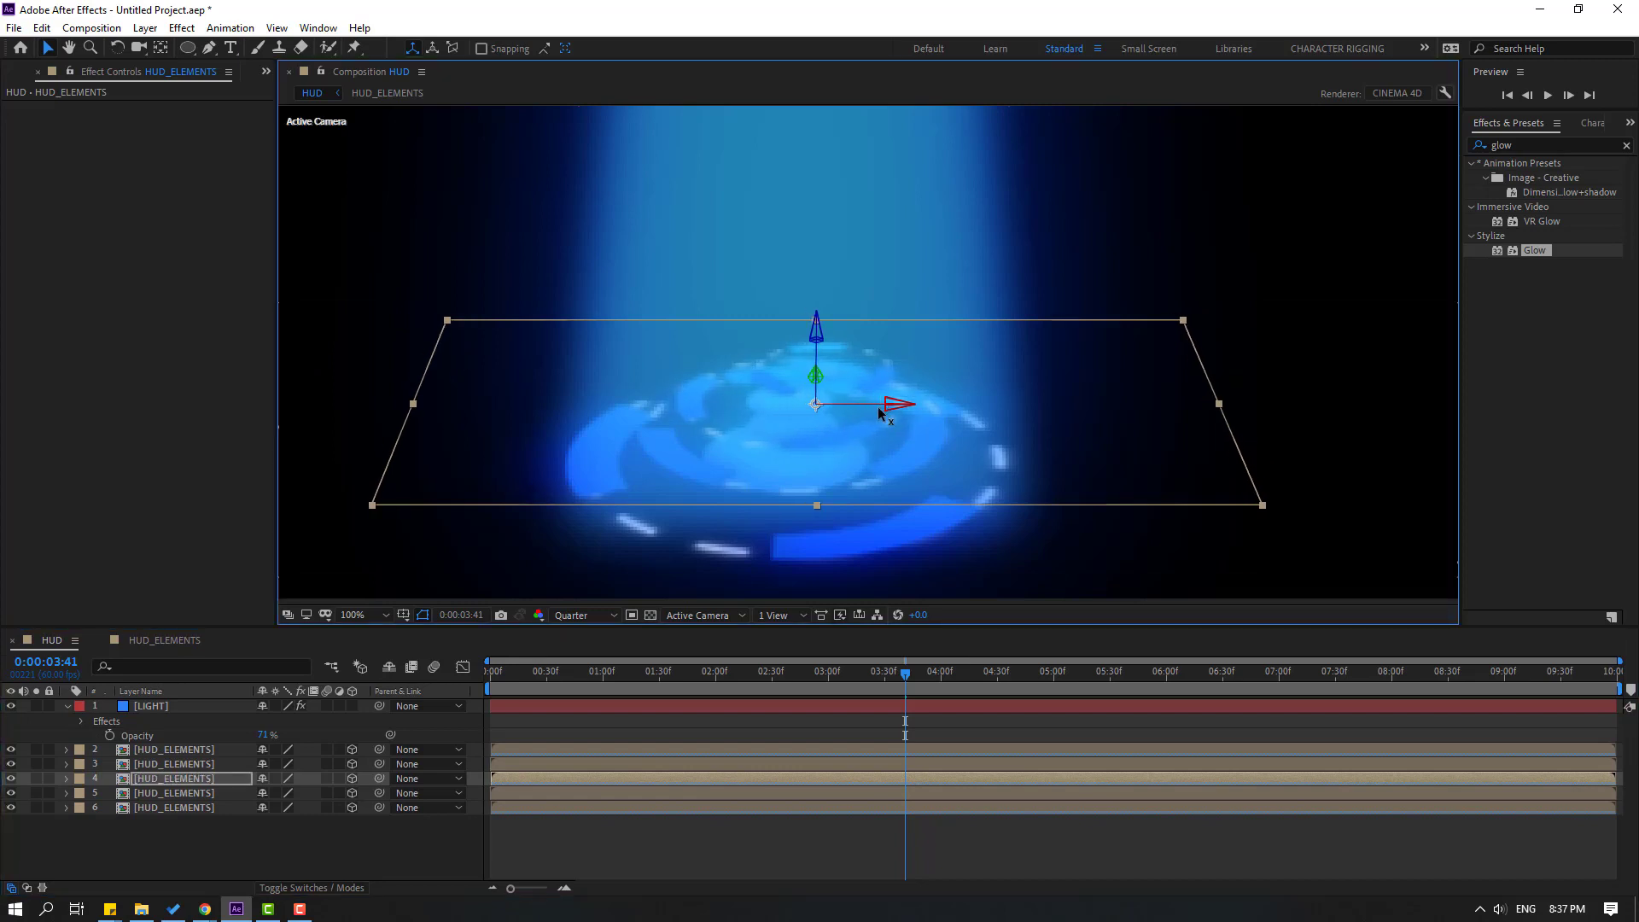
click(220, 763)
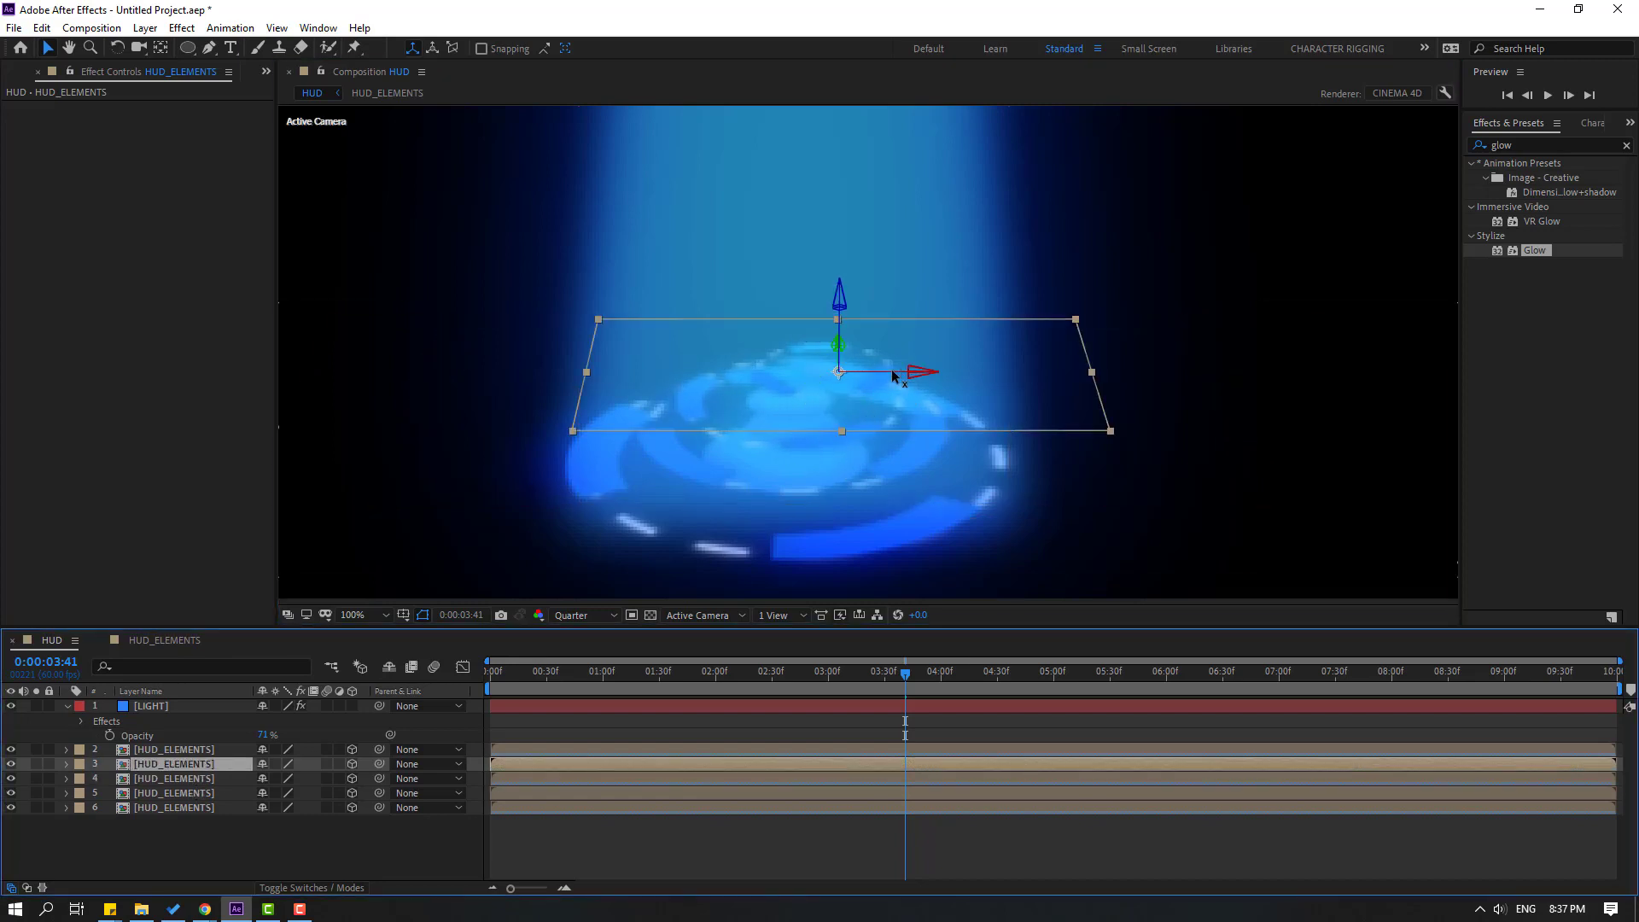
Preview the animated beam with the composition fitted, stopping at 0:00:55.
scroll(866, 370, down, 2)
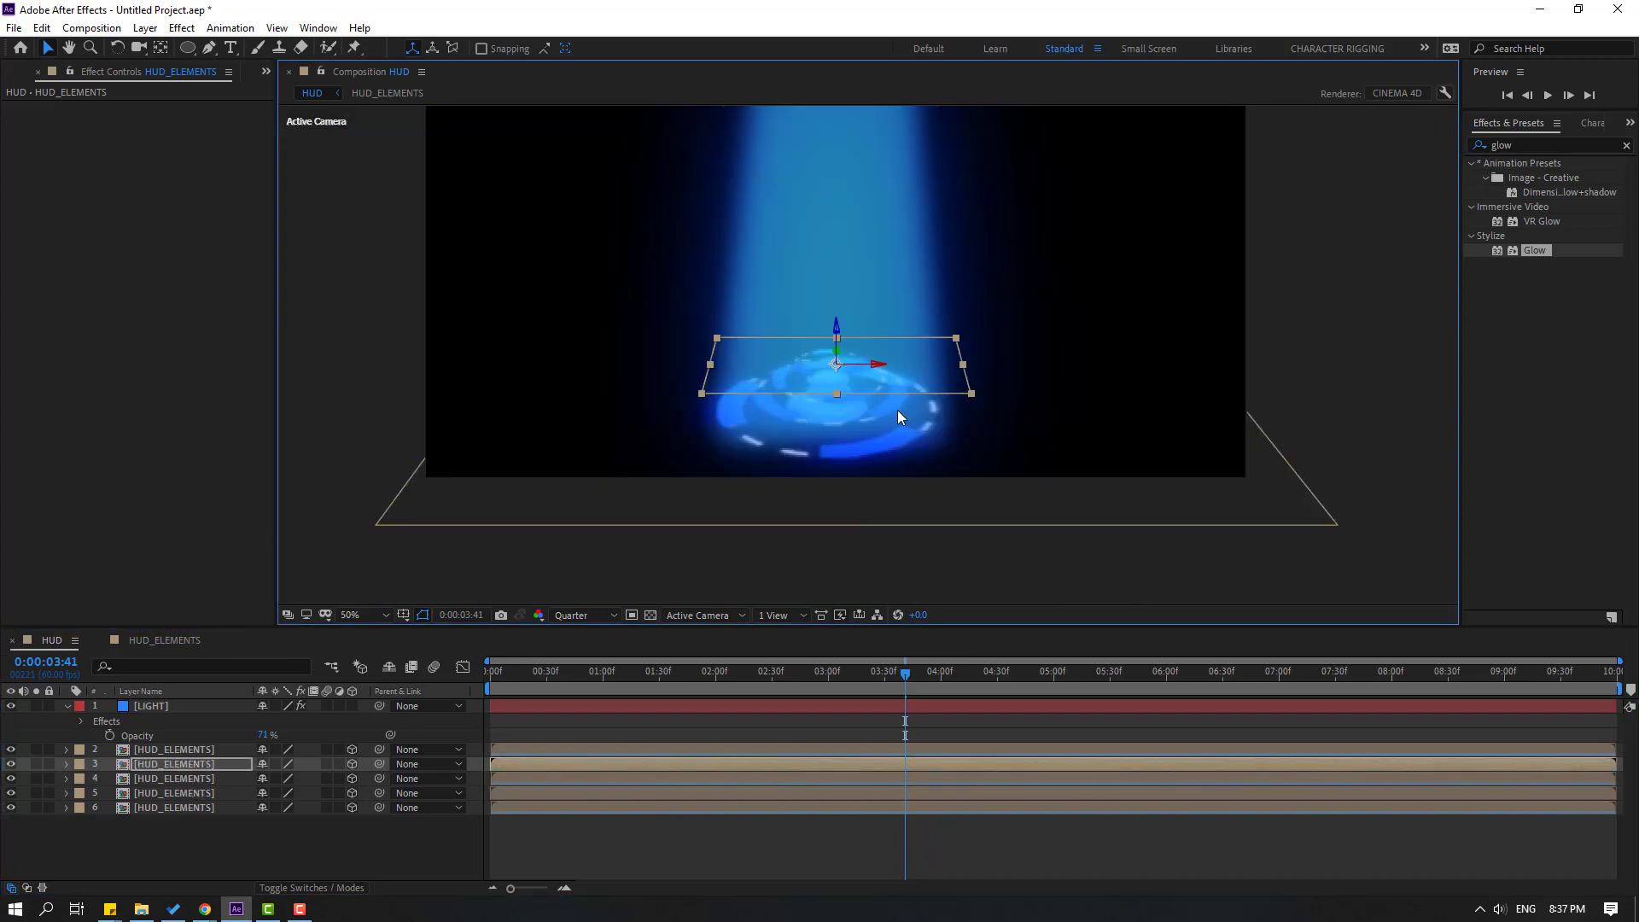
key(space)
scroll(888, 413, down, 2)
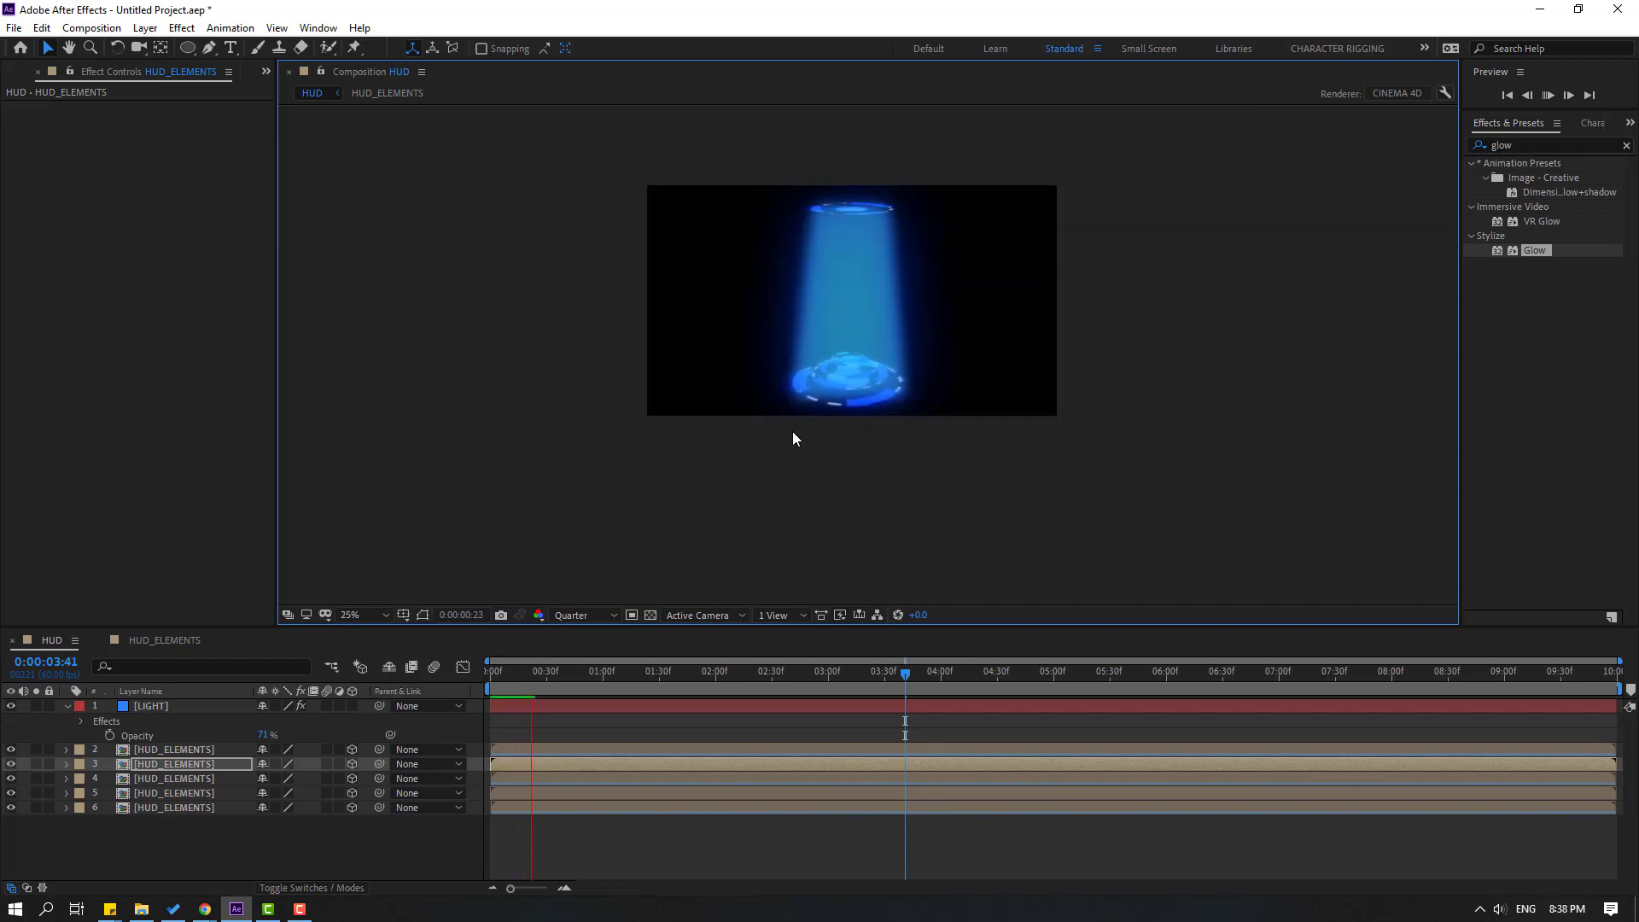
key(shift+slash)
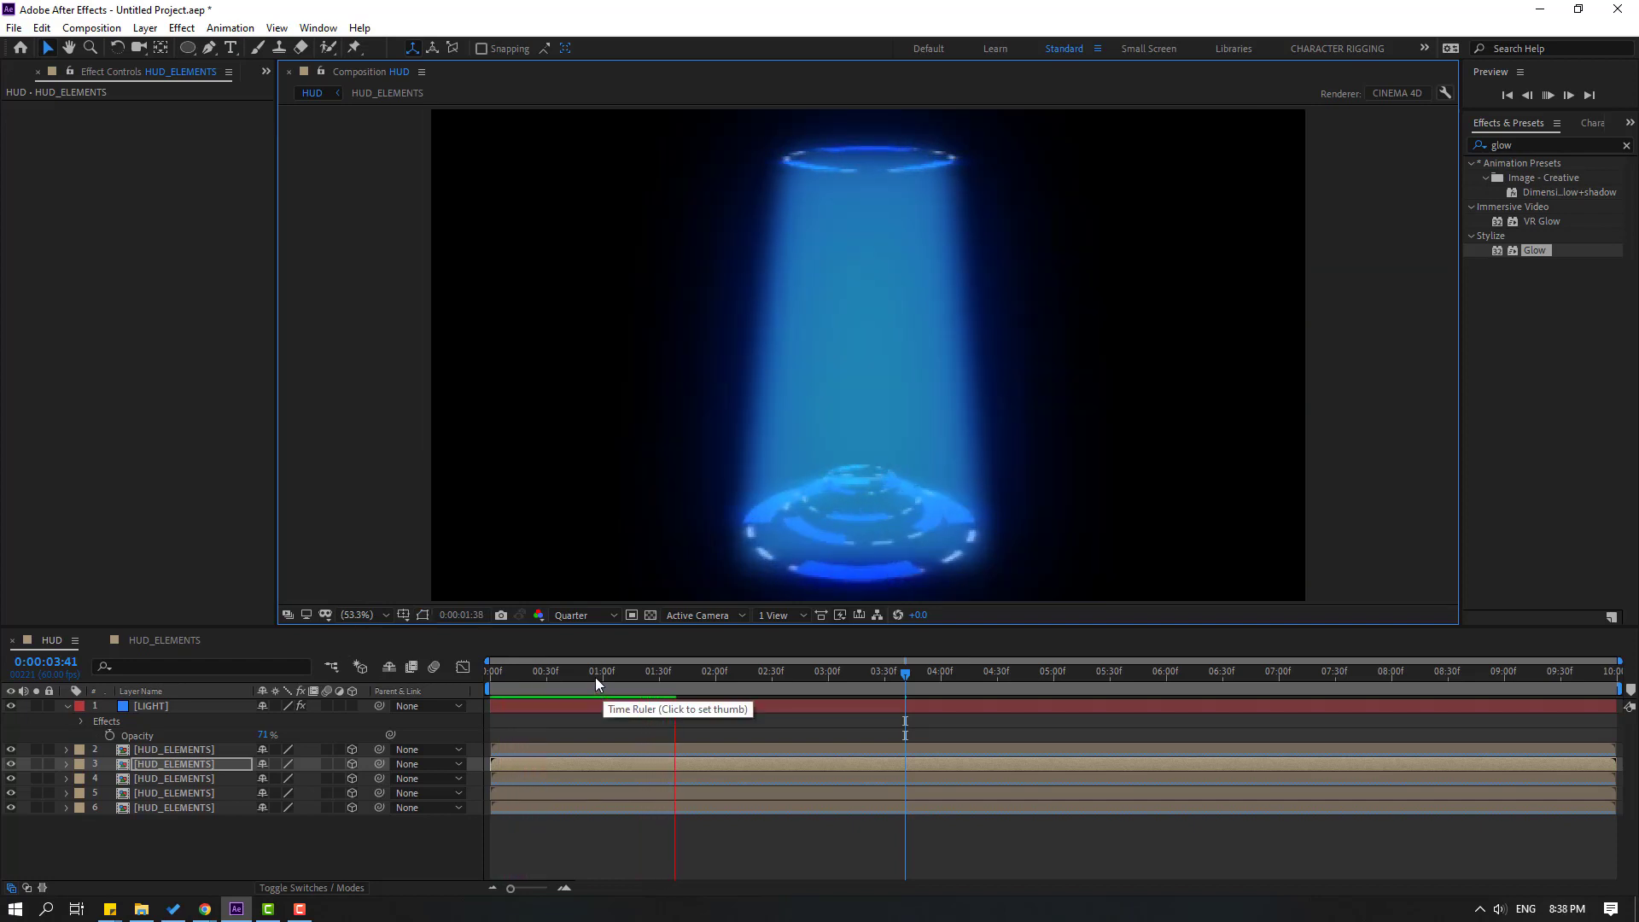
click(595, 677)
click(55, 720)
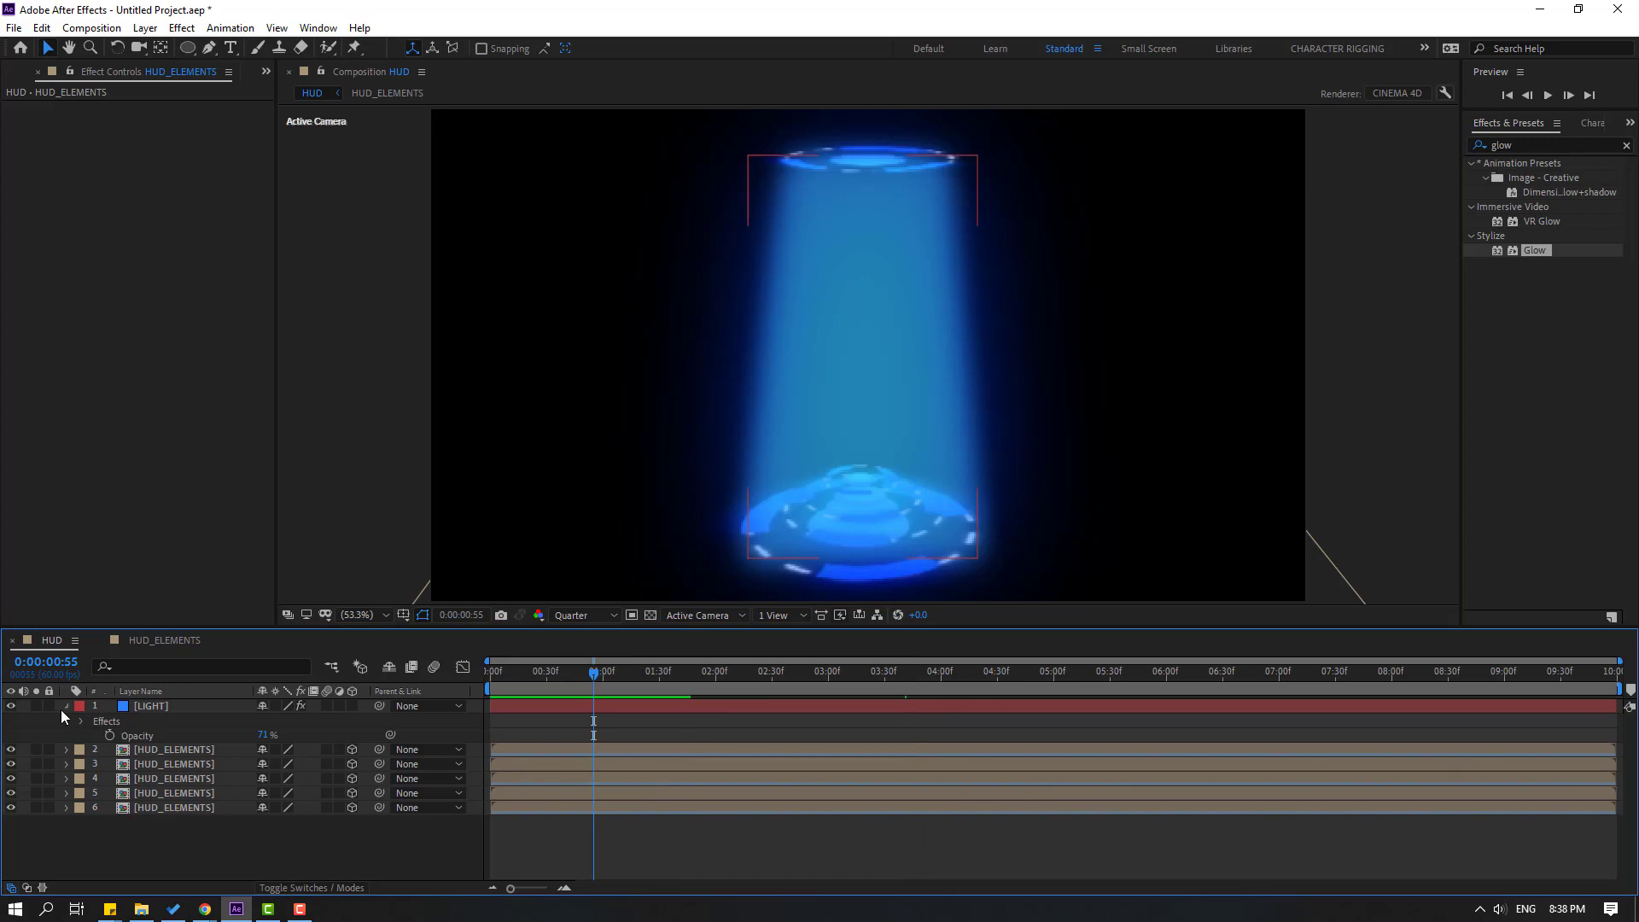
click(59, 709)
Create a full-frame blue solid named BG at the stack bottom, then search effects for 'gradi'.
right_click(185, 817)
mouse_move(298, 632)
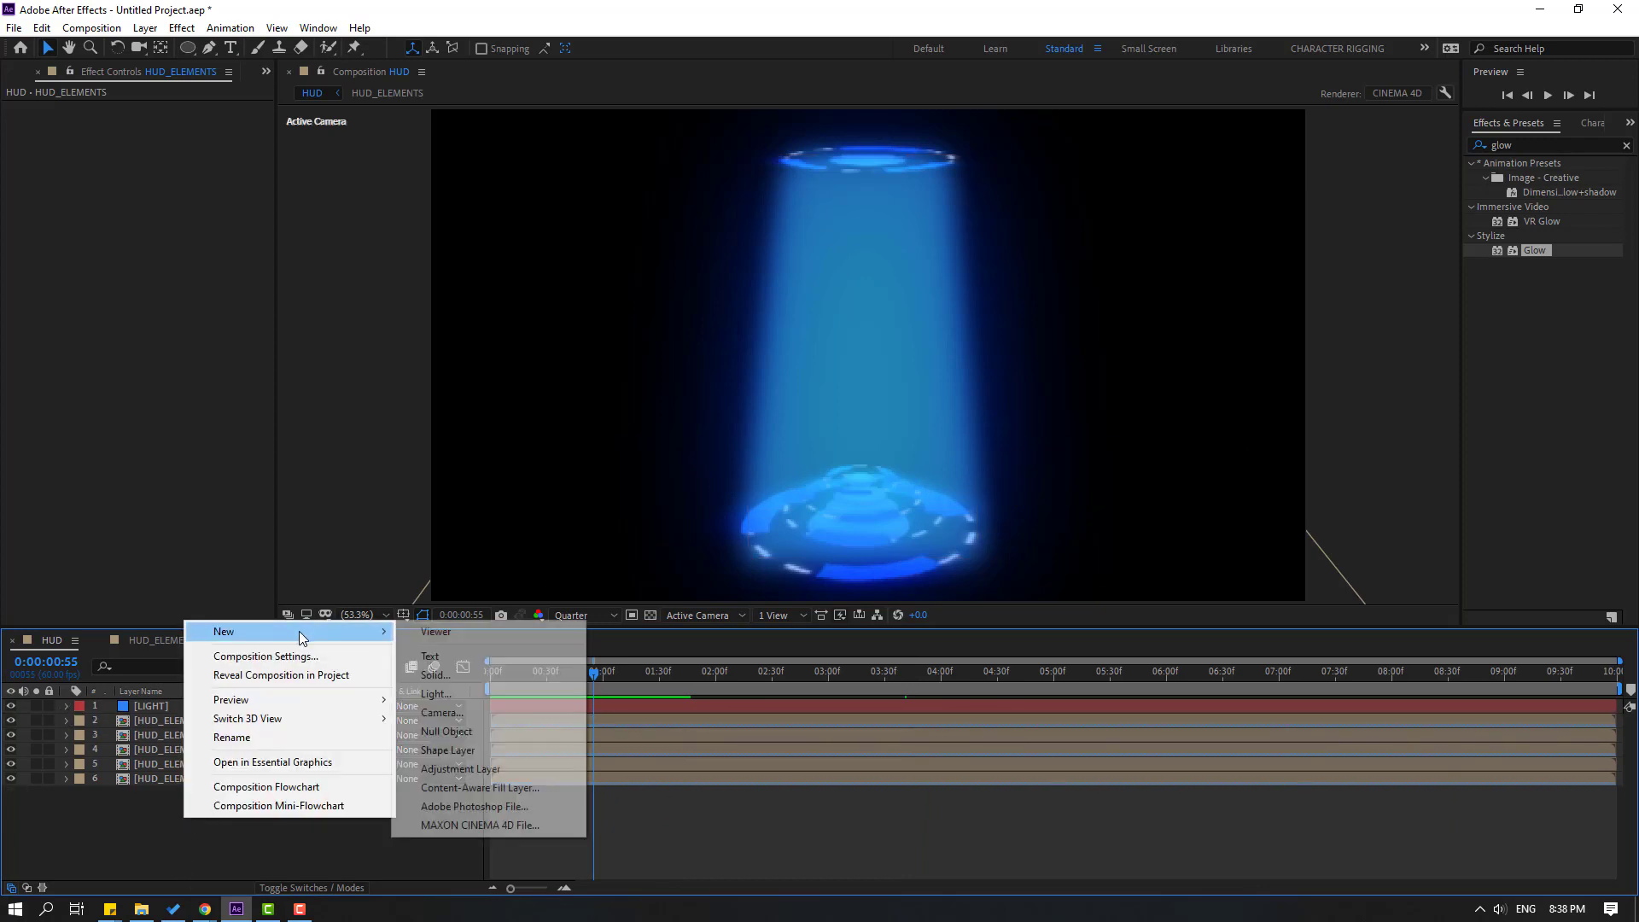
click(459, 674)
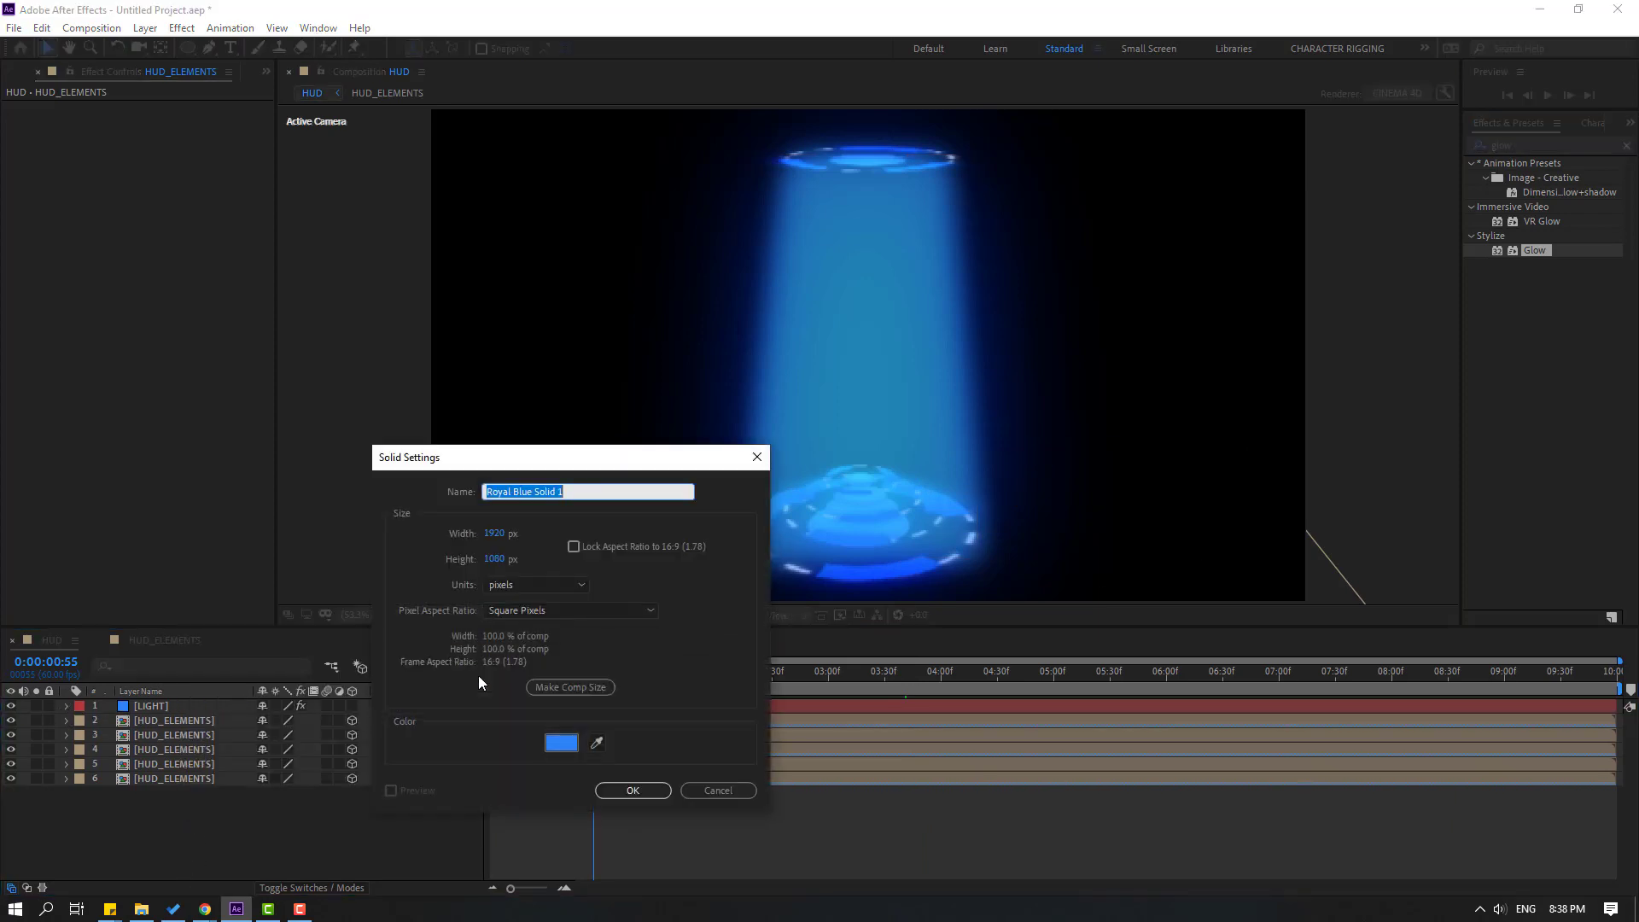
text(BG)
click(633, 791)
drag(154, 706, 182, 821)
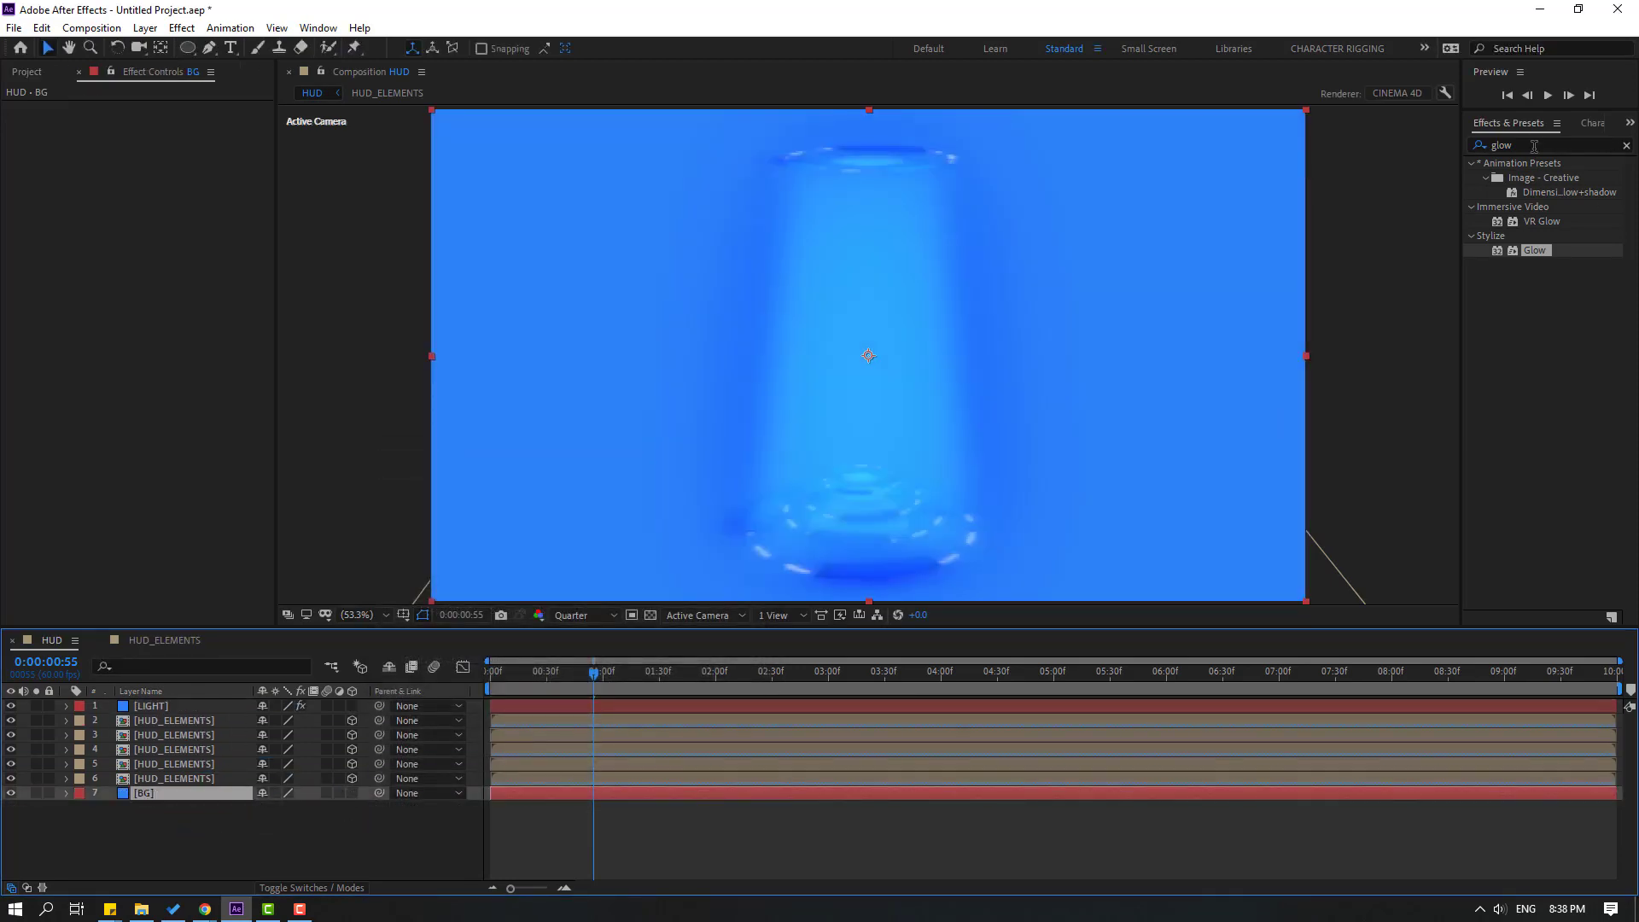
click(1533, 146)
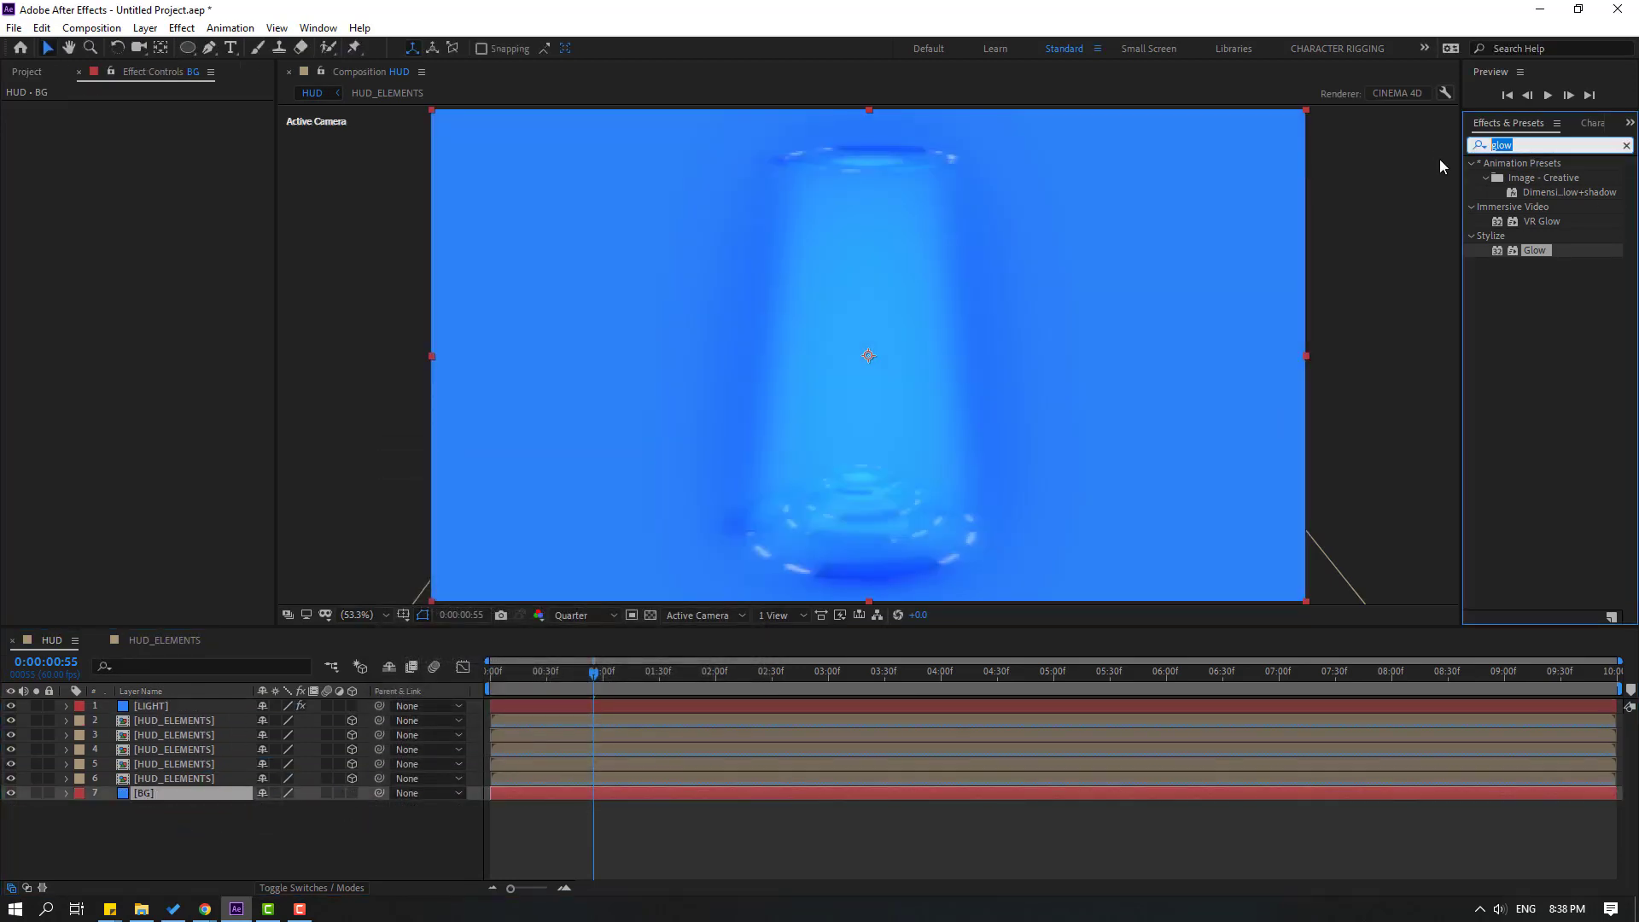
text(gradi)
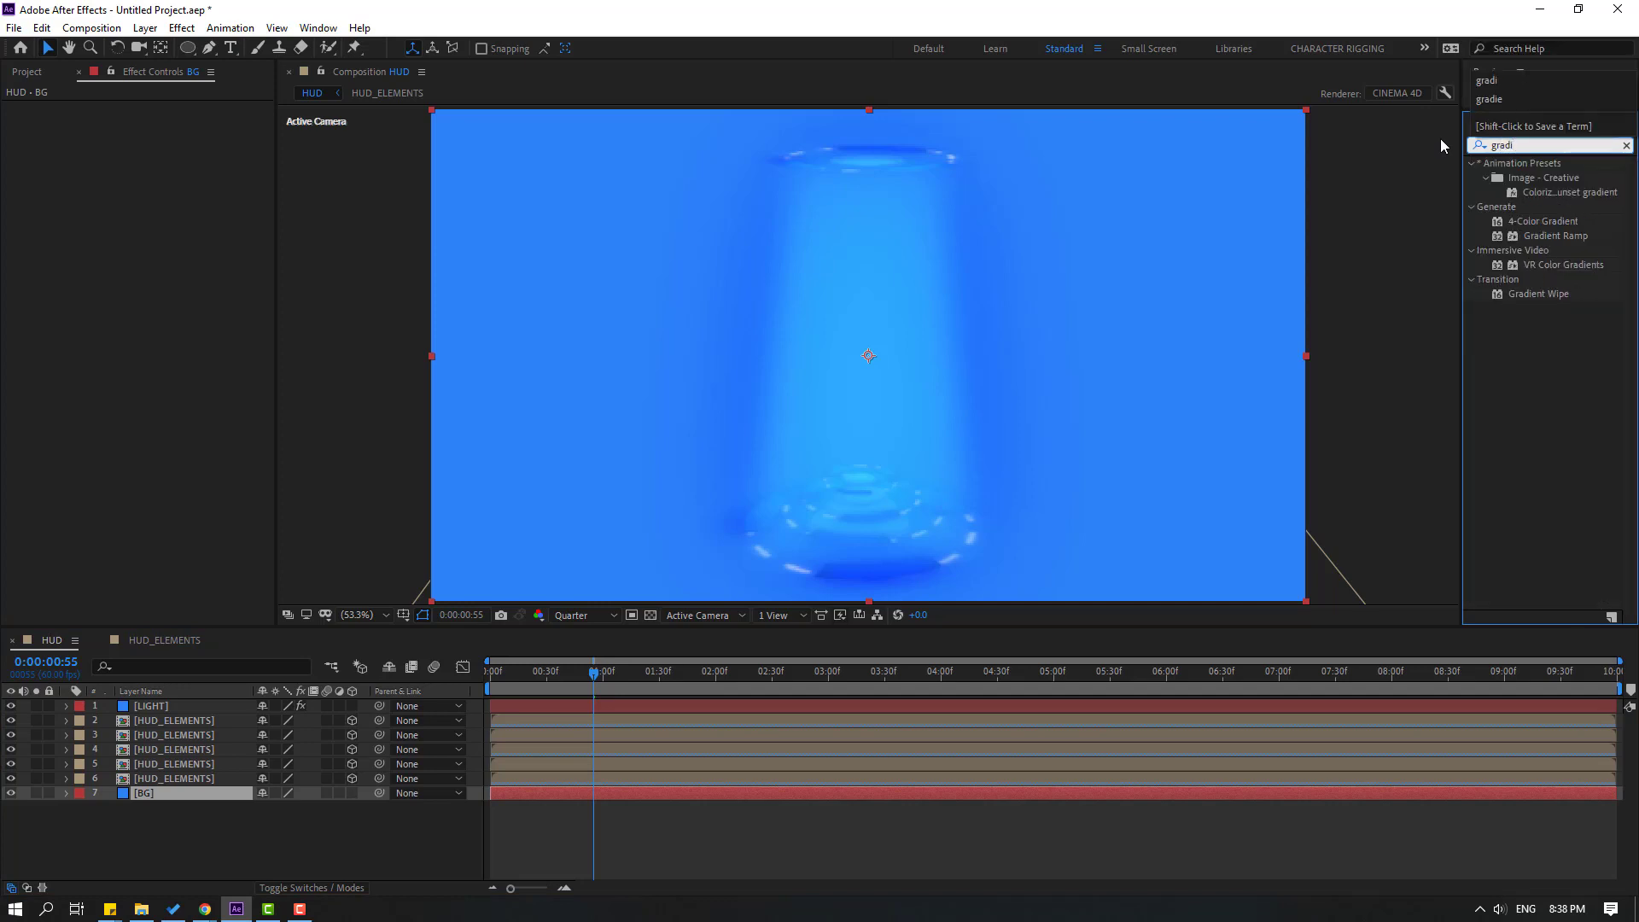
Apply Gradient Ramp to the BG layer and set its end colour to dark navy.
drag(1549, 236, 181, 792)
click(160, 166)
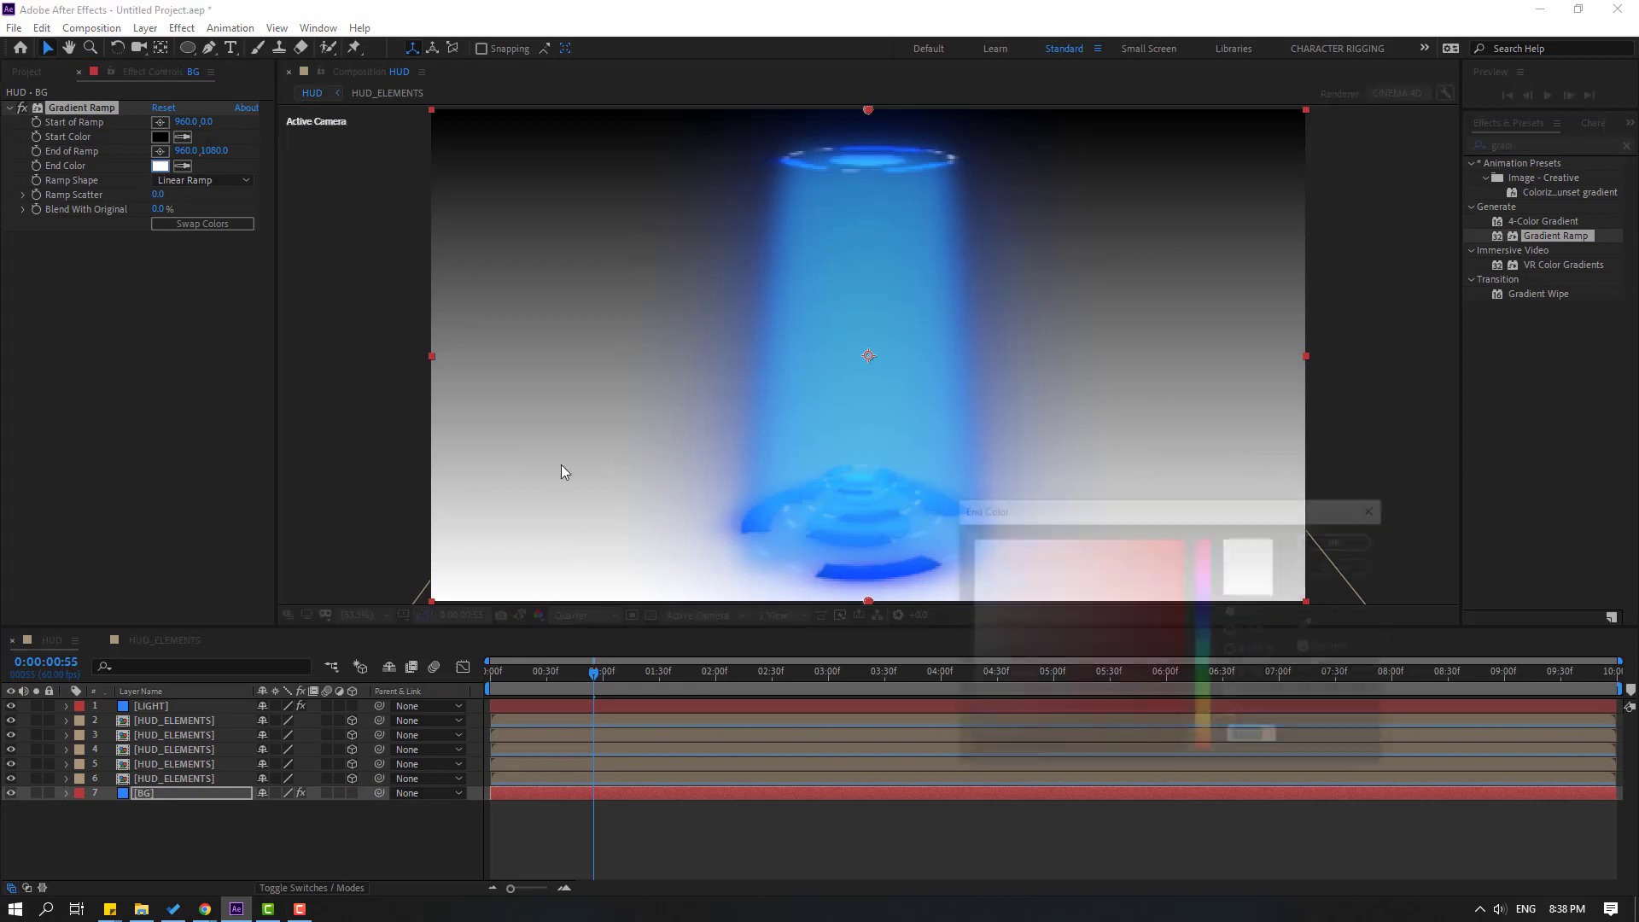
drag(1206, 658, 1209, 631)
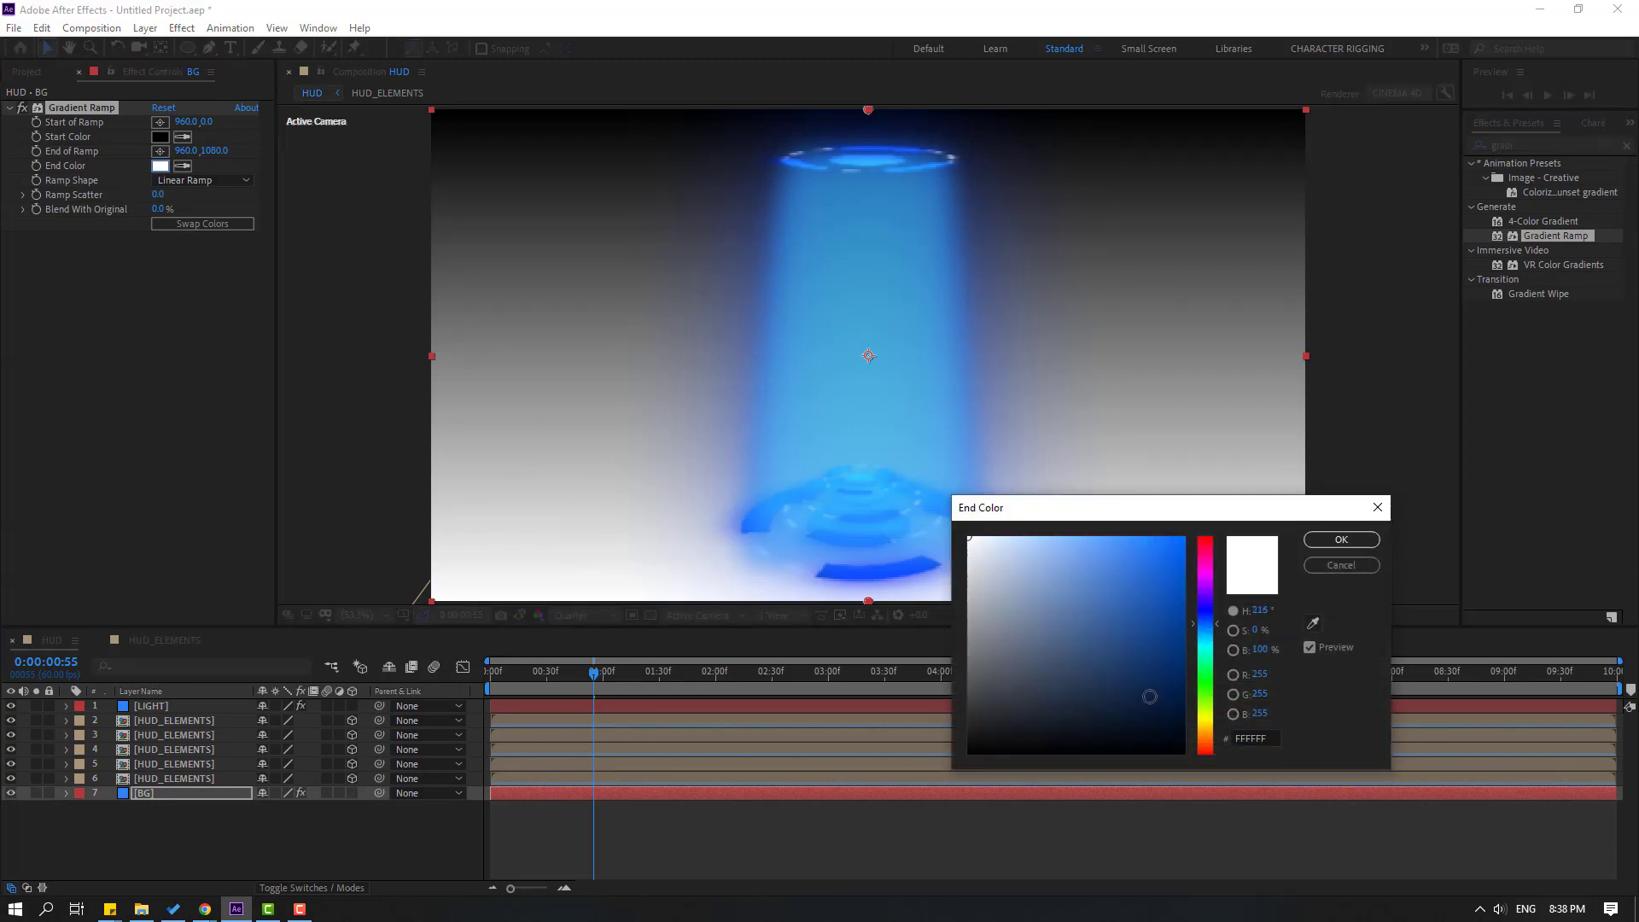
click(1176, 718)
click(1341, 539)
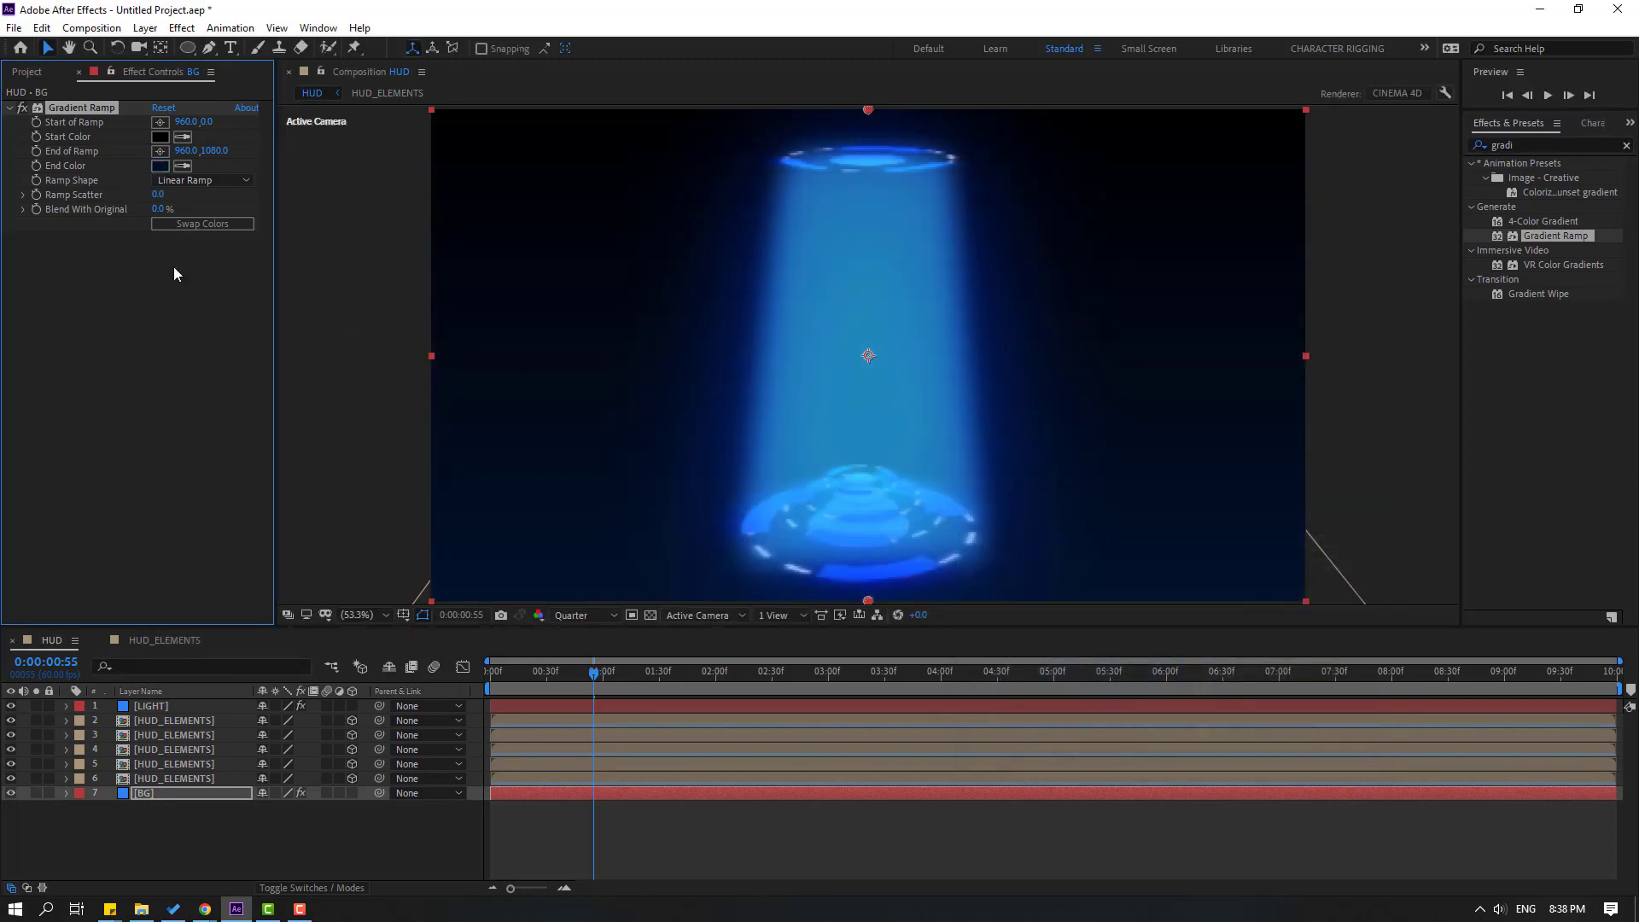
Set the gradient start colour to dark blue 00184A.
click(158, 136)
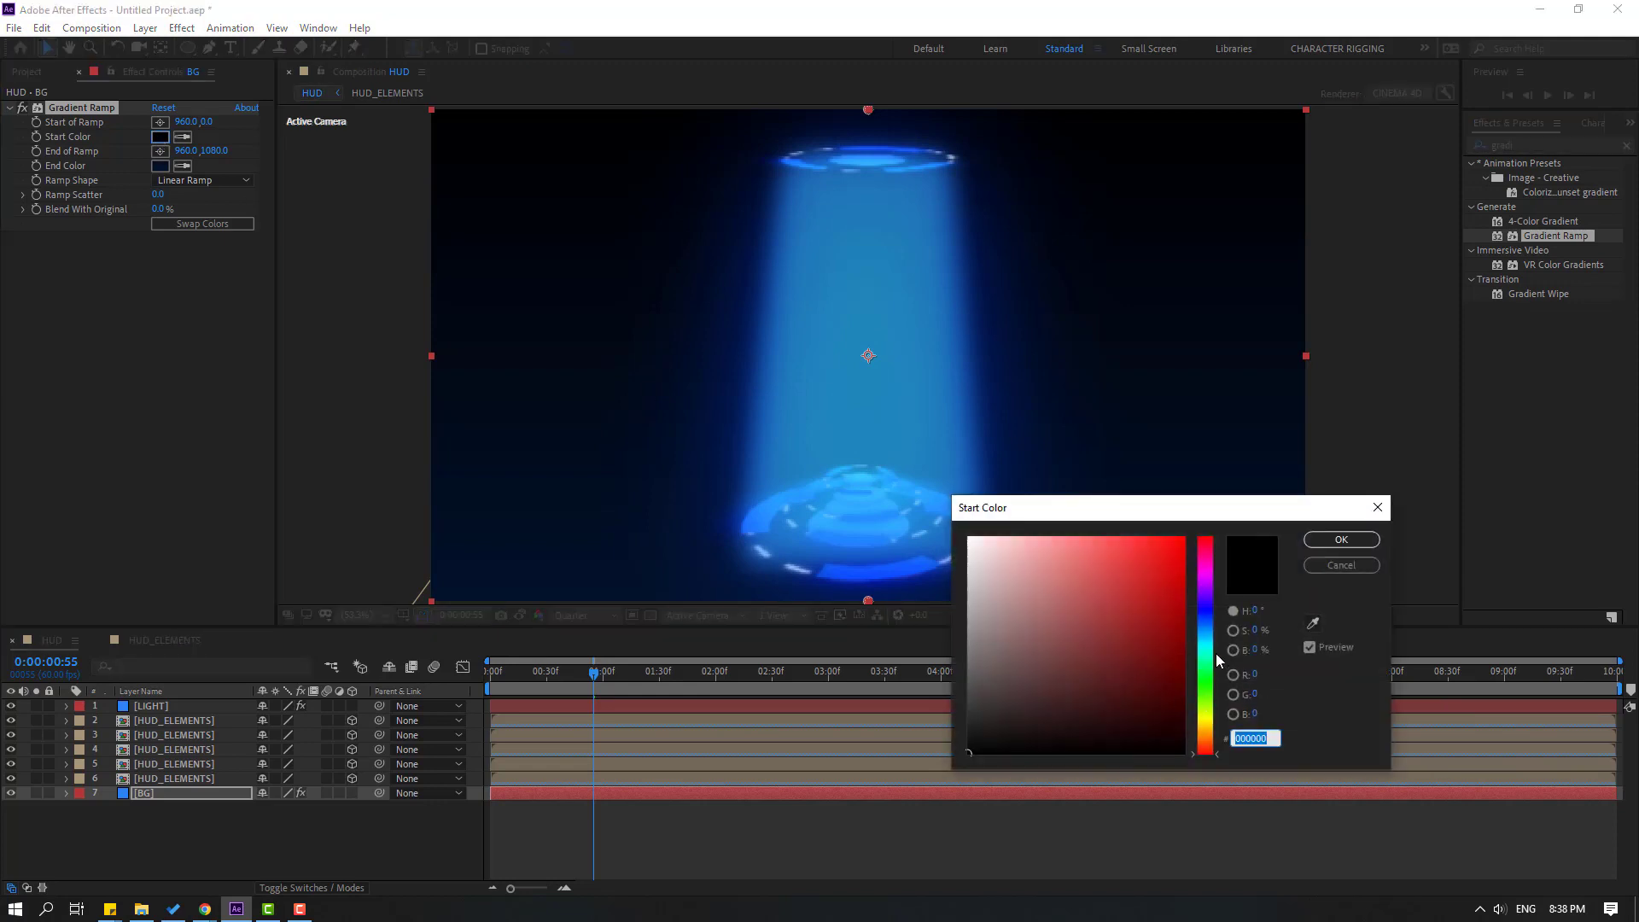
drag(1215, 656, 1210, 625)
drag(1175, 721, 1183, 690)
click(1340, 539)
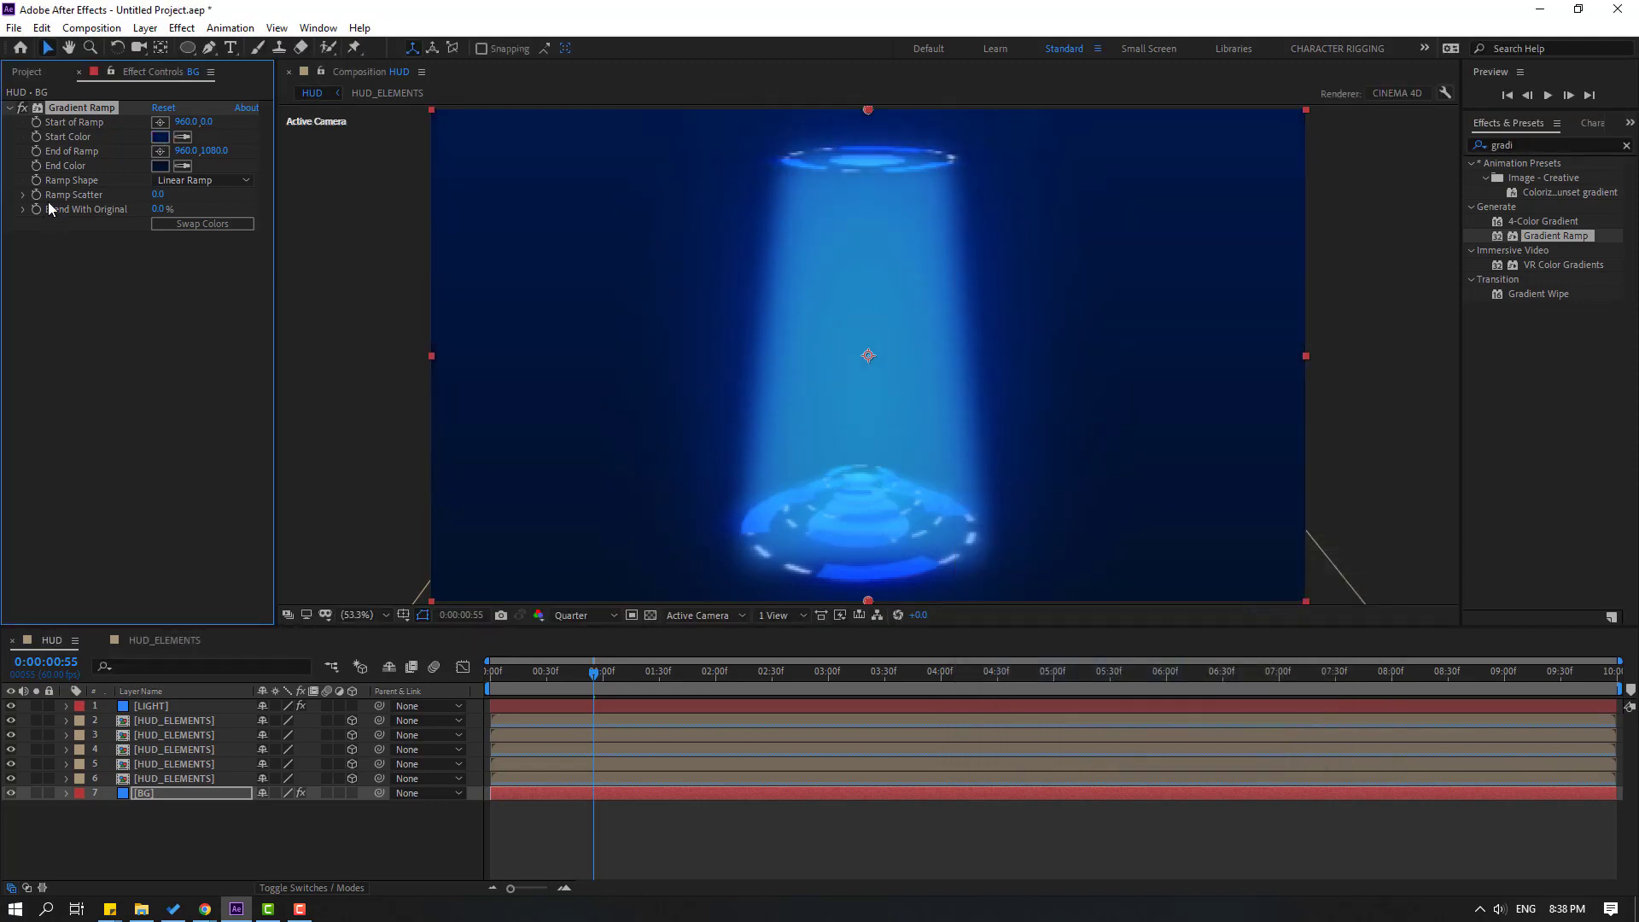
Make the ramp shape Radial Ramp and position its start and end points behind the beam.
click(157, 182)
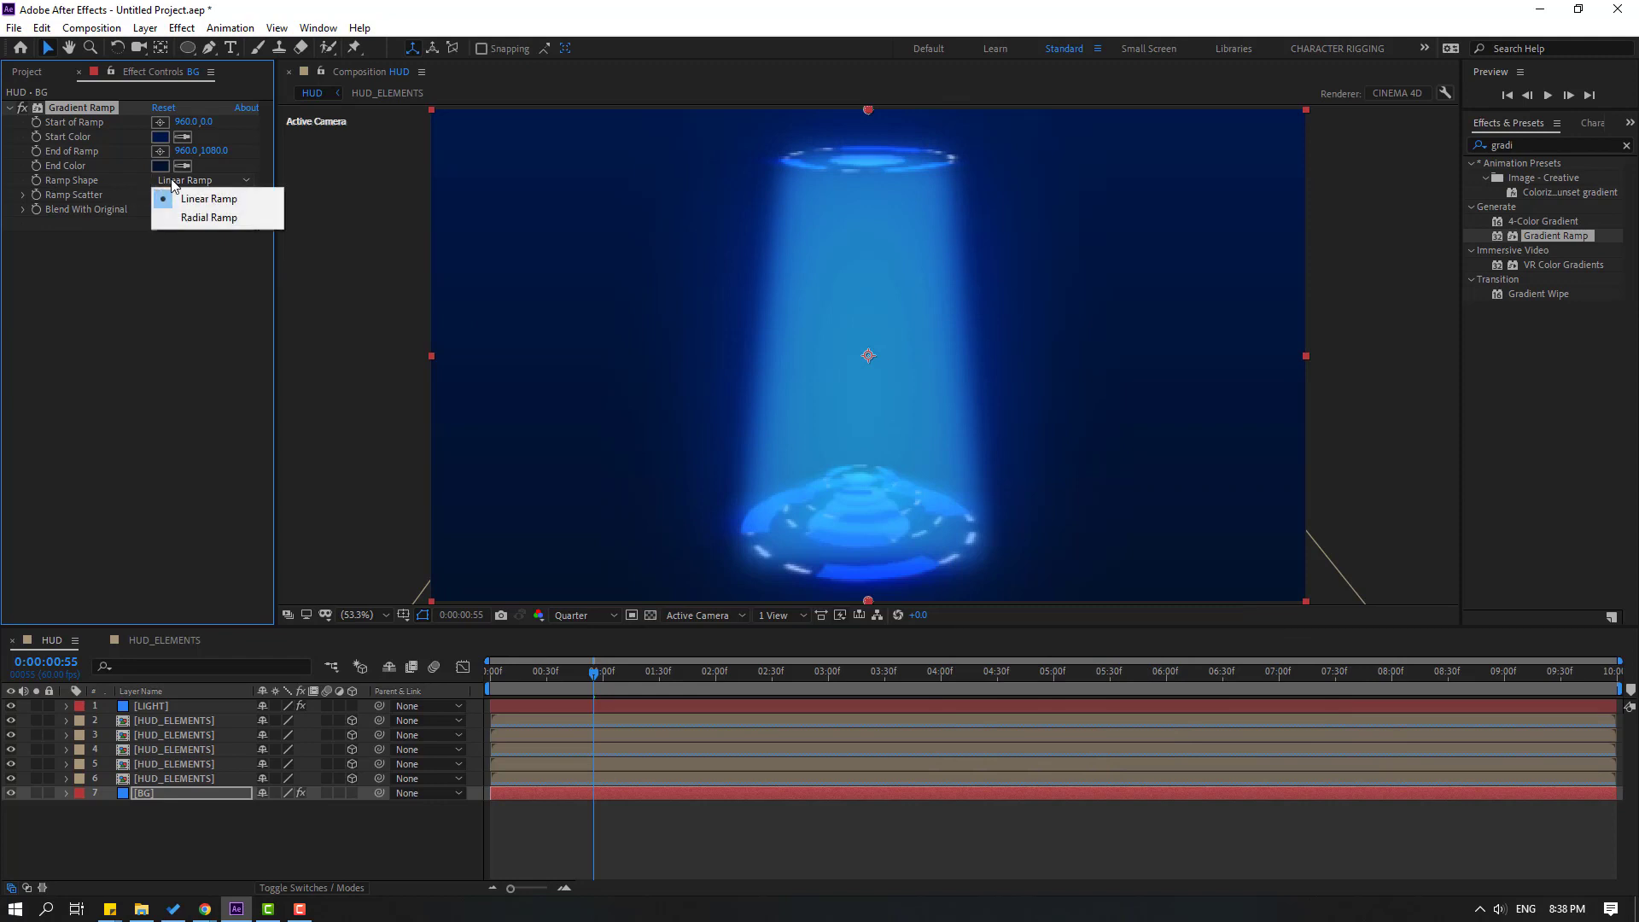
click(216, 222)
key(comma)
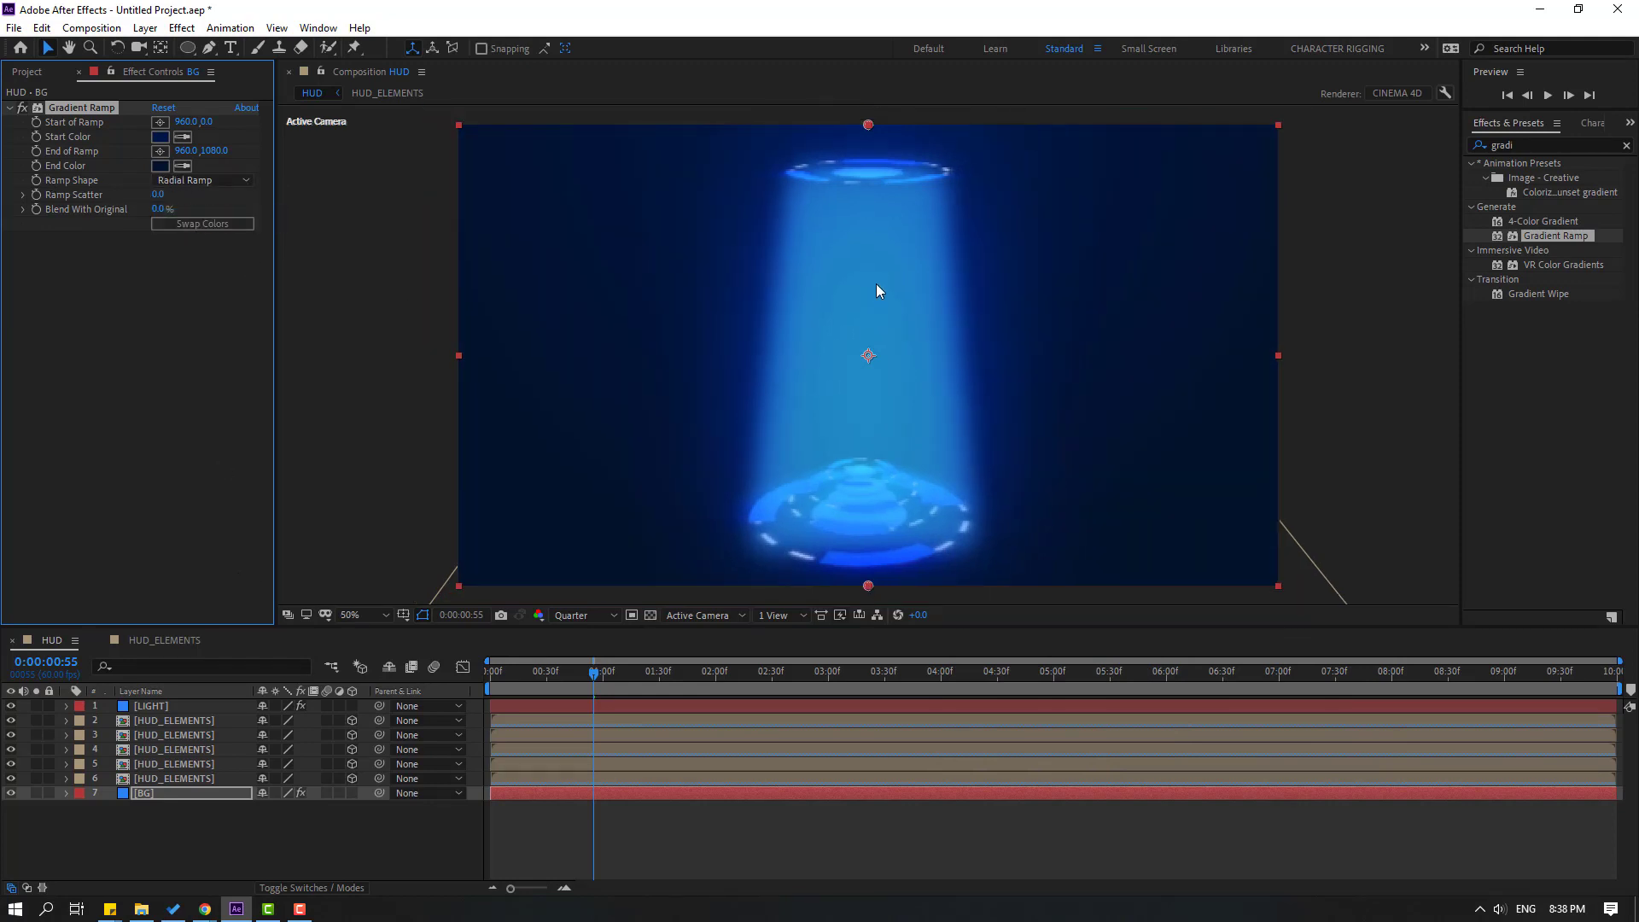
key(comma)
key(comma)
drag(872, 240, 872, 255)
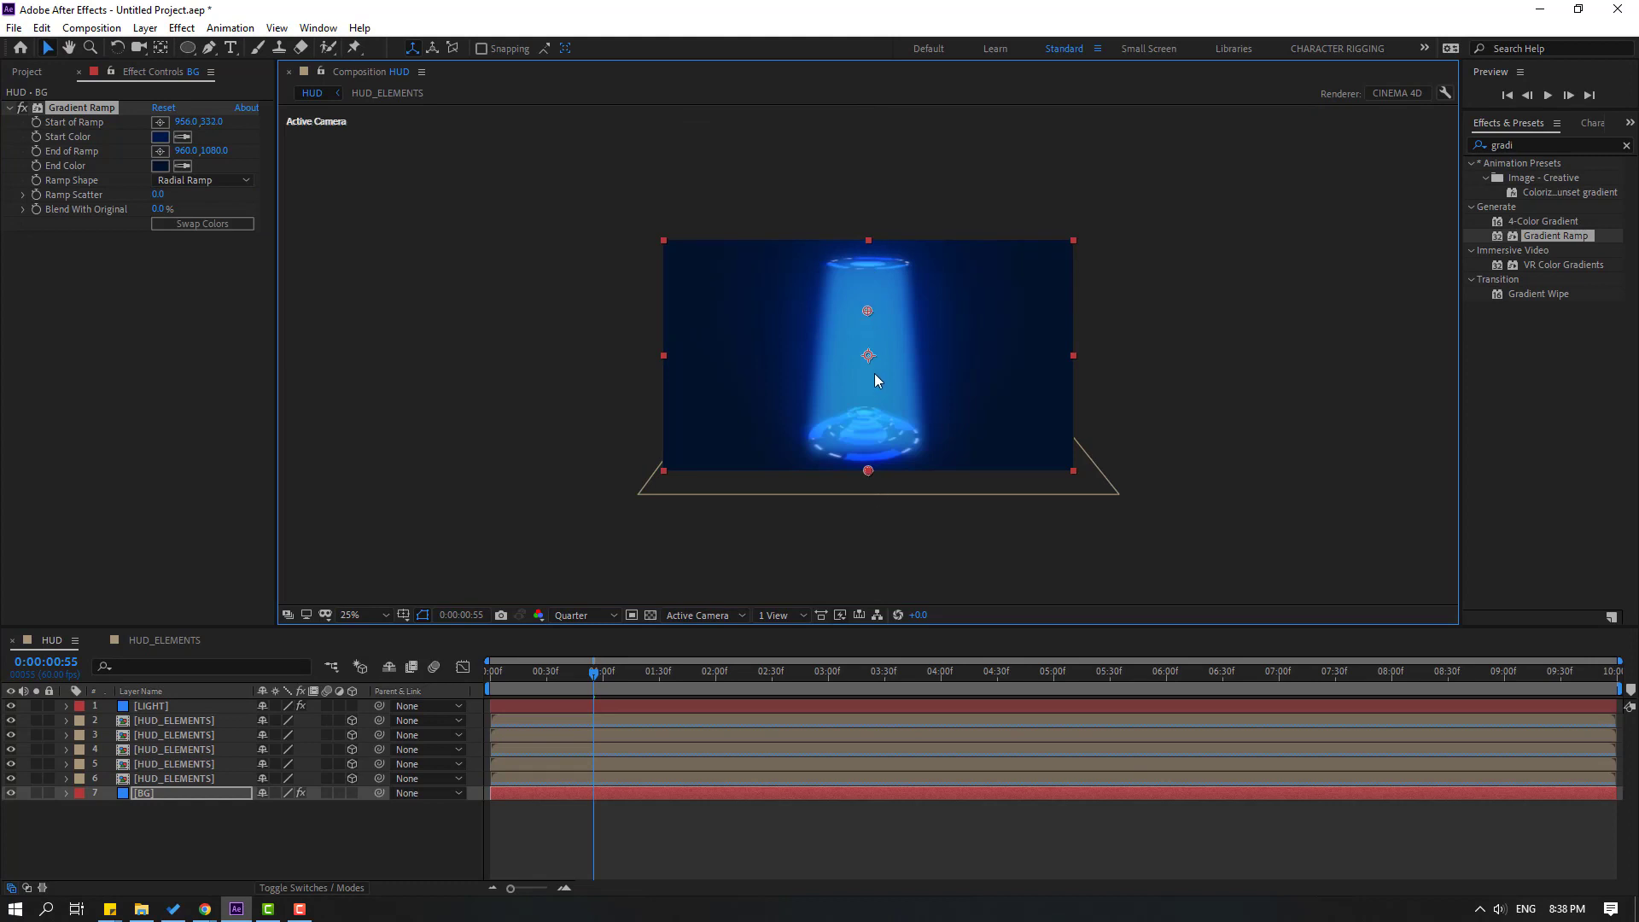
drag(868, 470, 867, 438)
key(period)
key(period)
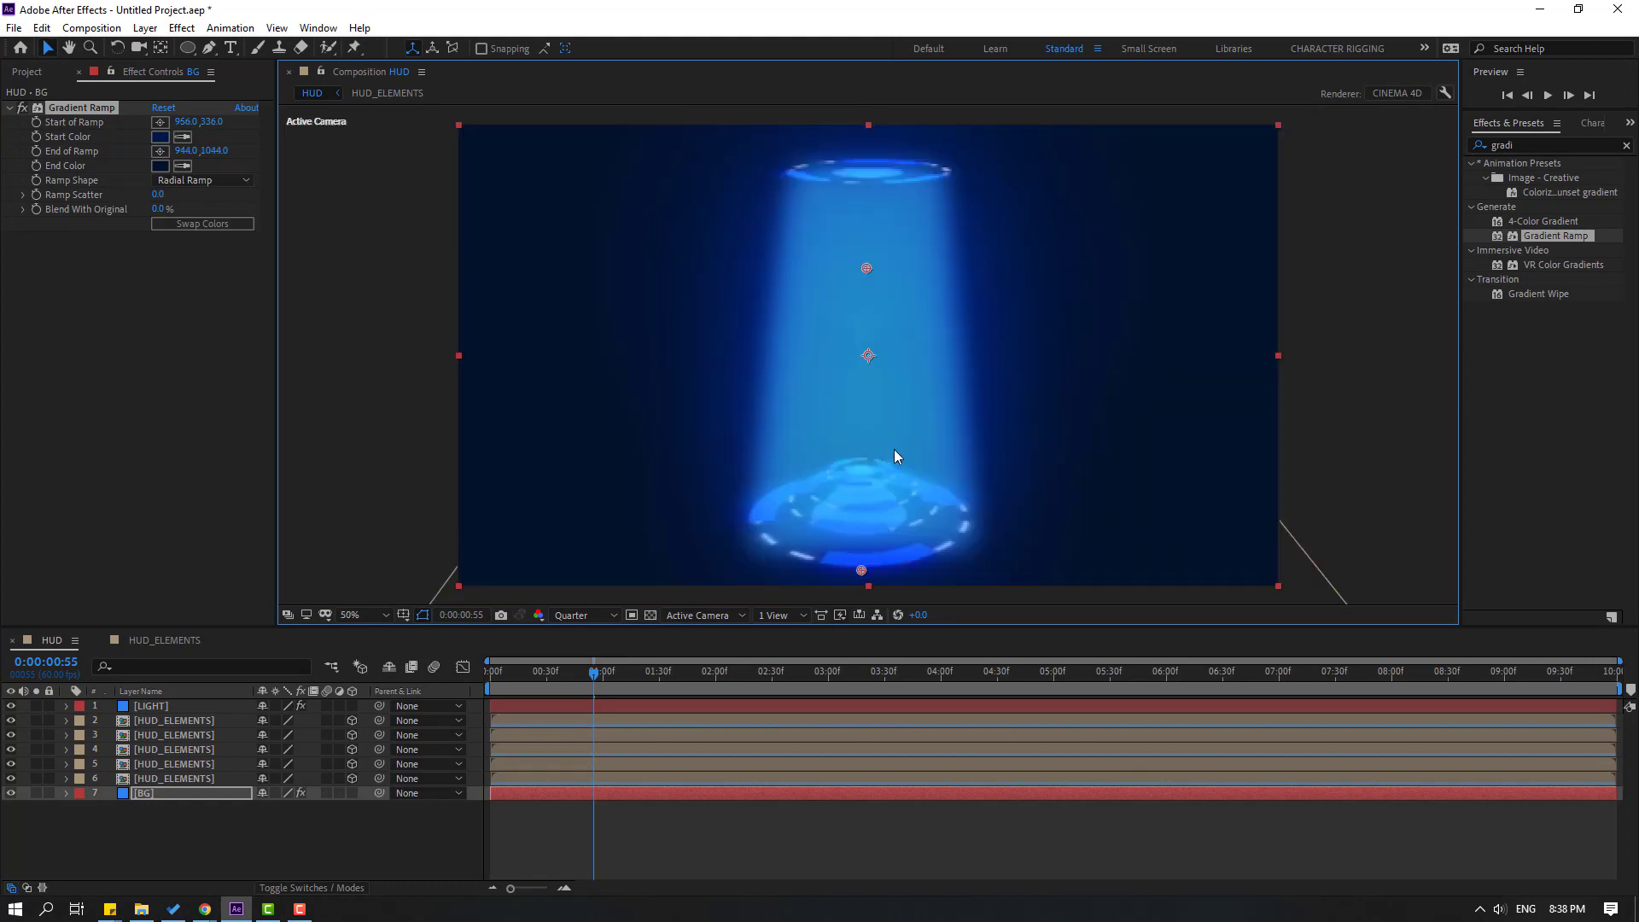
Lighten the start blue, darken the end colour to near black, and lower the gradient centre.
click(162, 137)
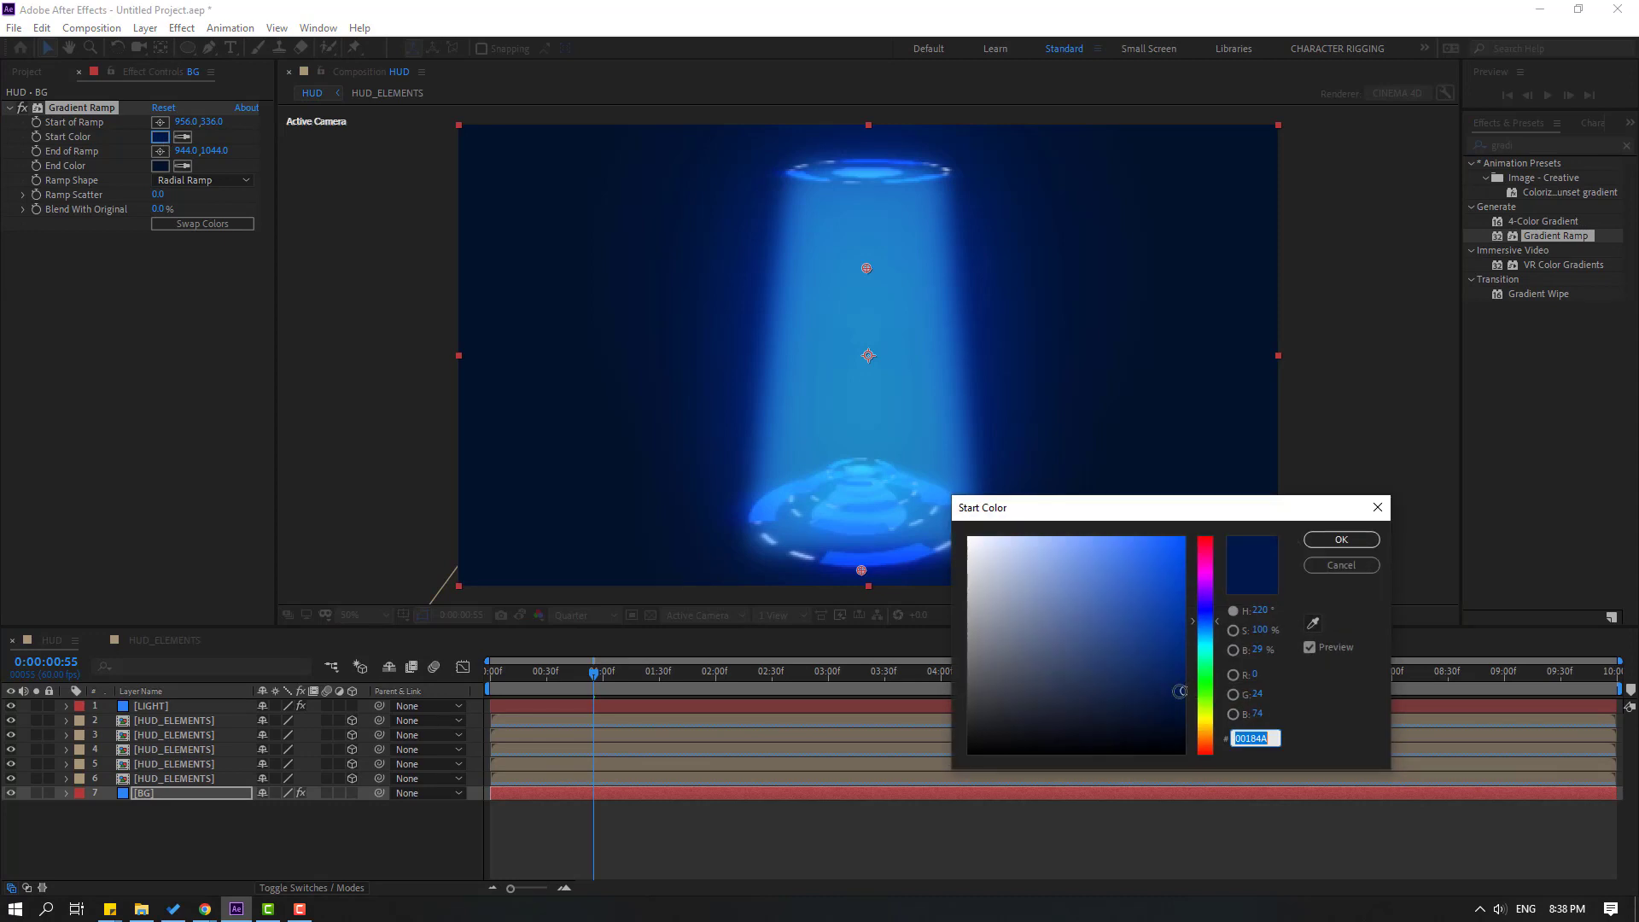
drag(1180, 691, 1181, 652)
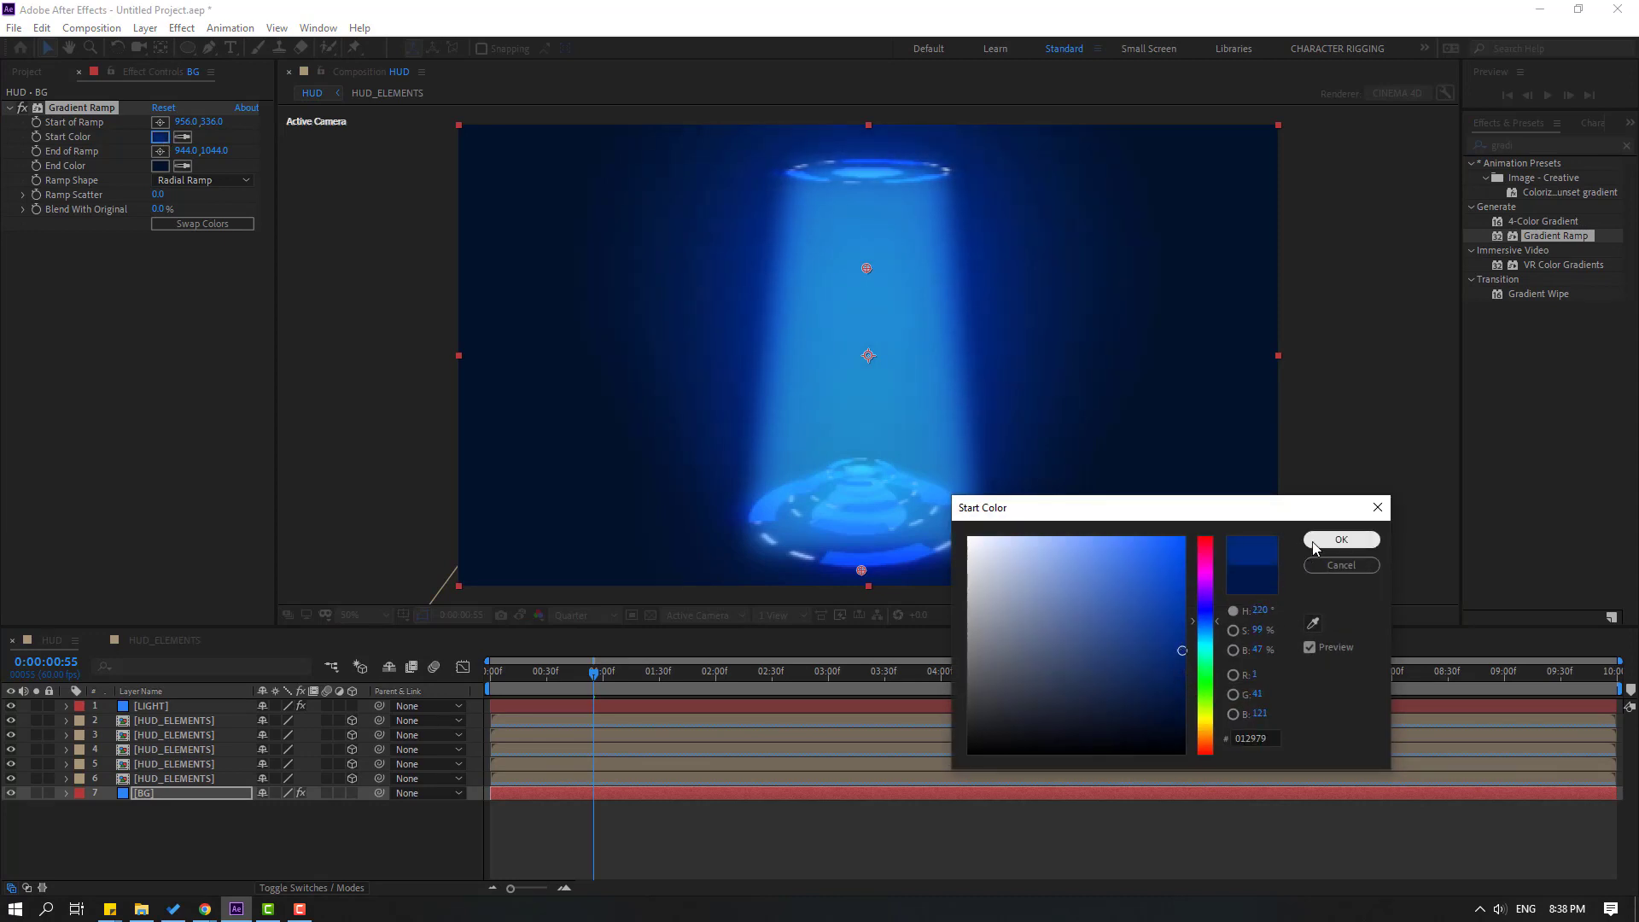
click(1341, 539)
click(160, 166)
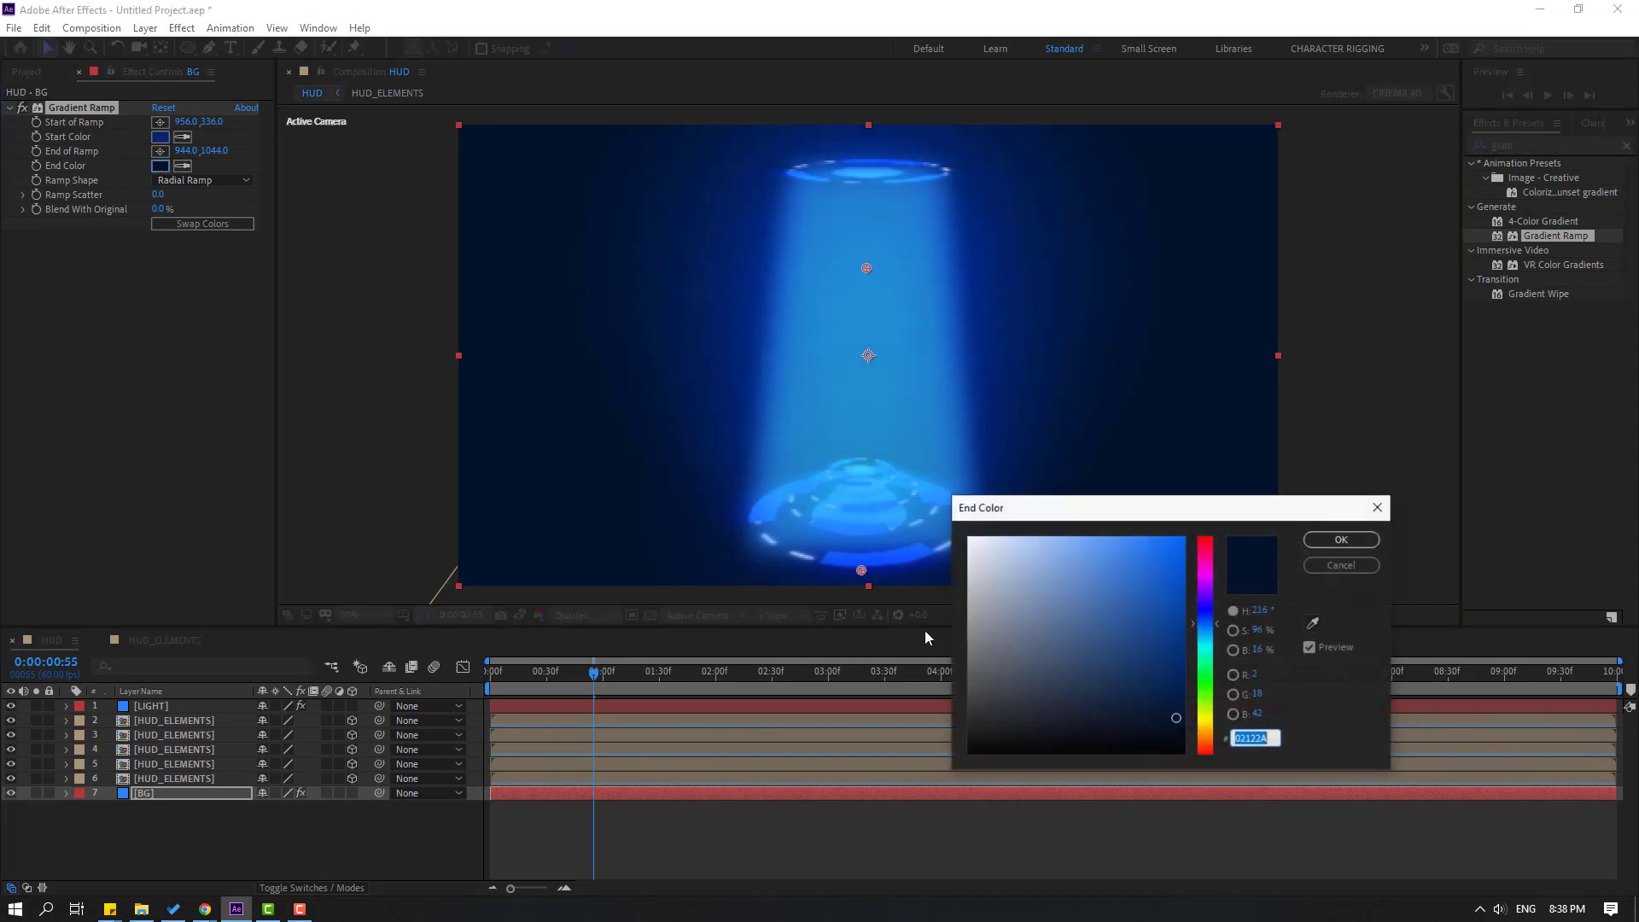
drag(1174, 678, 1183, 740)
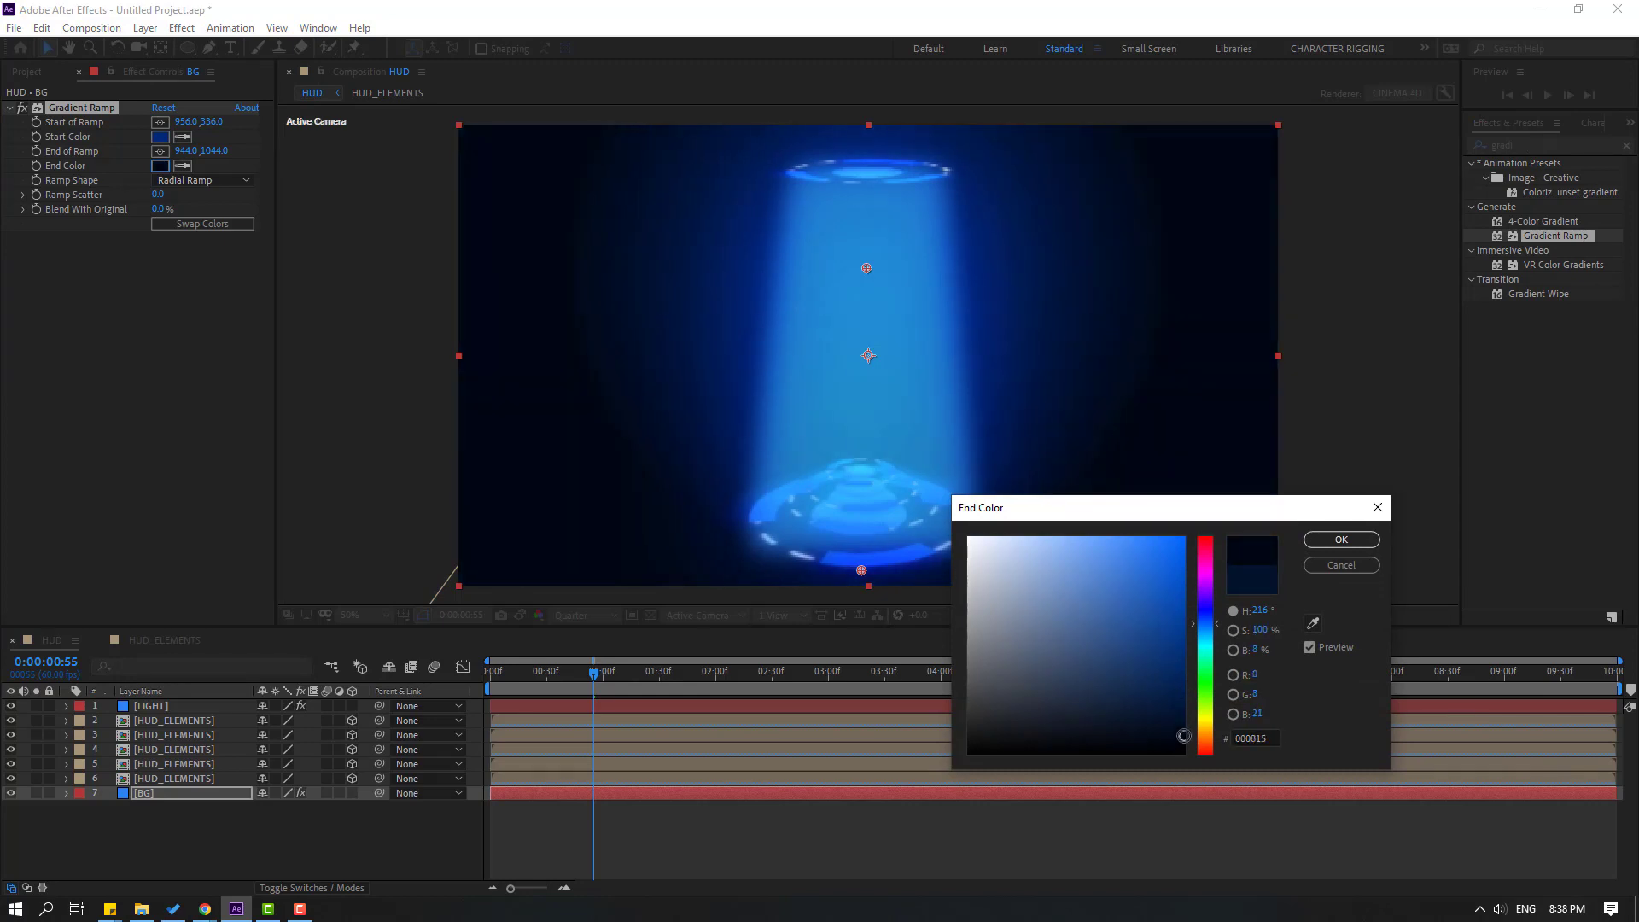
click(1319, 546)
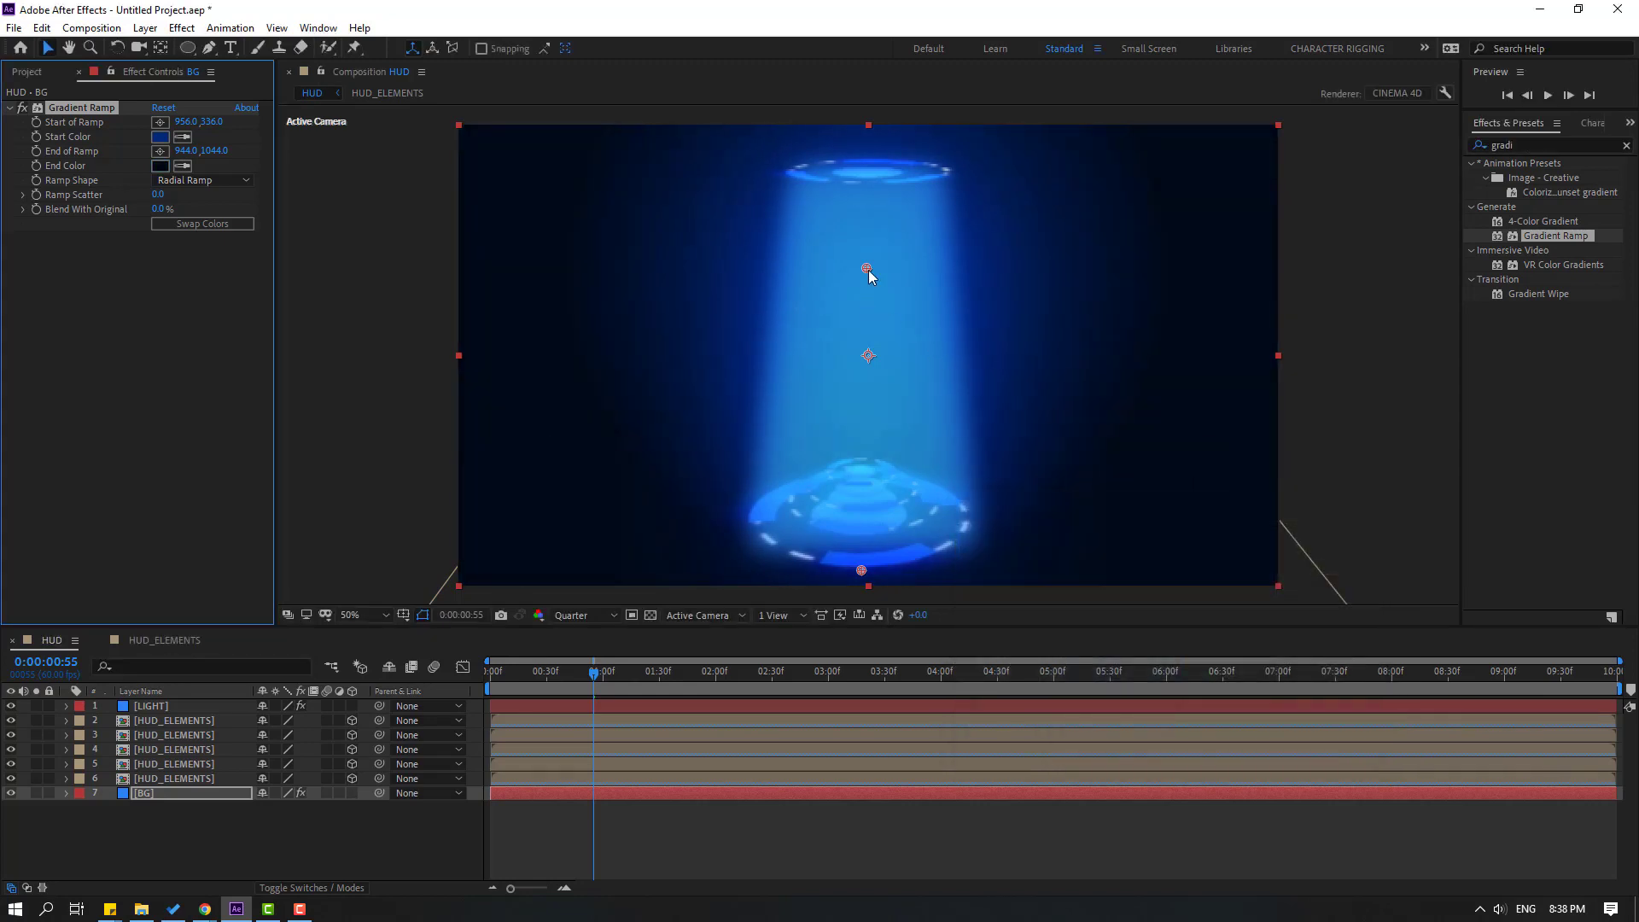
mouse_move(867, 267)
mouse_down()
mouse_move(869, 344)
mouse_move(865, 295)
mouse_up()
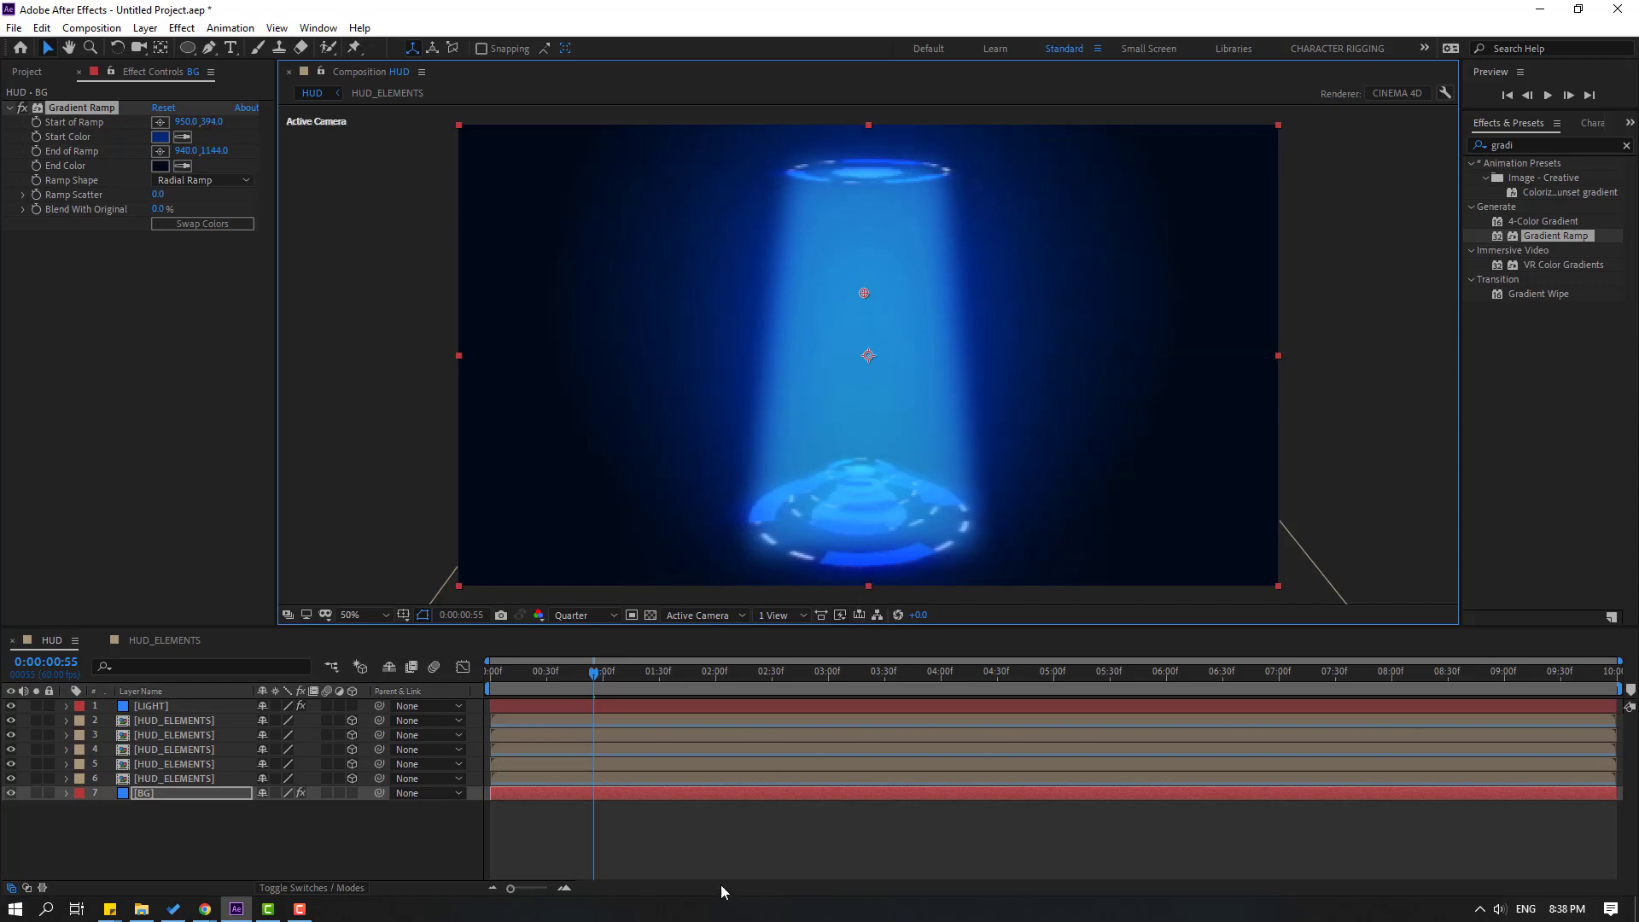
drag(594, 674, 765, 674)
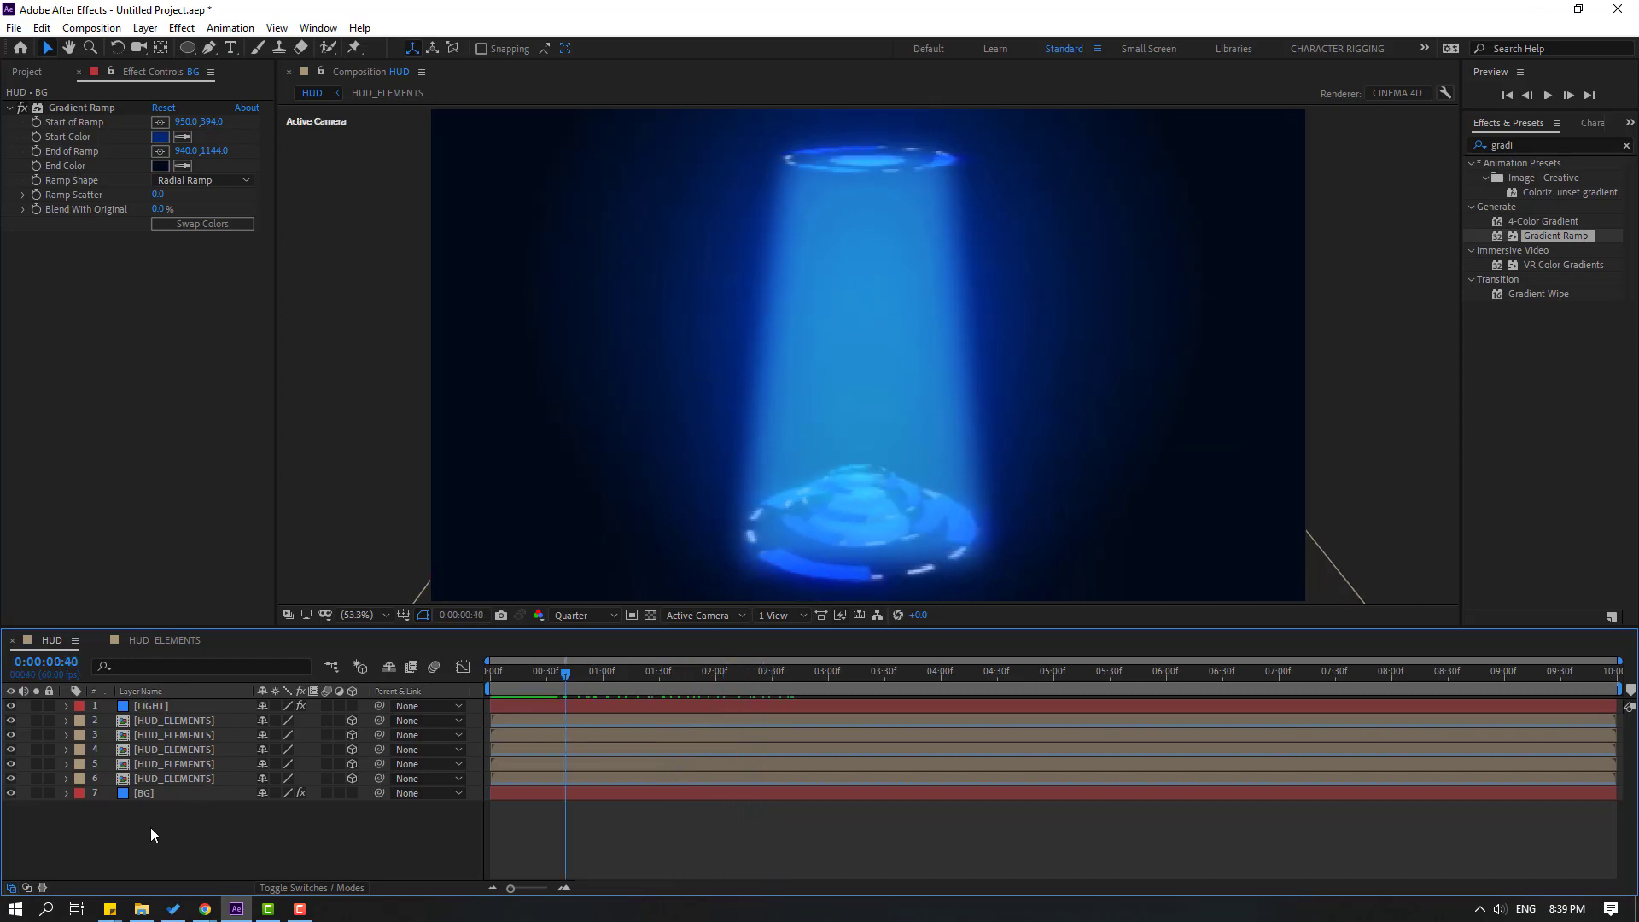
Create a new top solid named Particles and search Effects & Presets for 'cc b'.
right_click(74, 821)
mouse_move(195, 635)
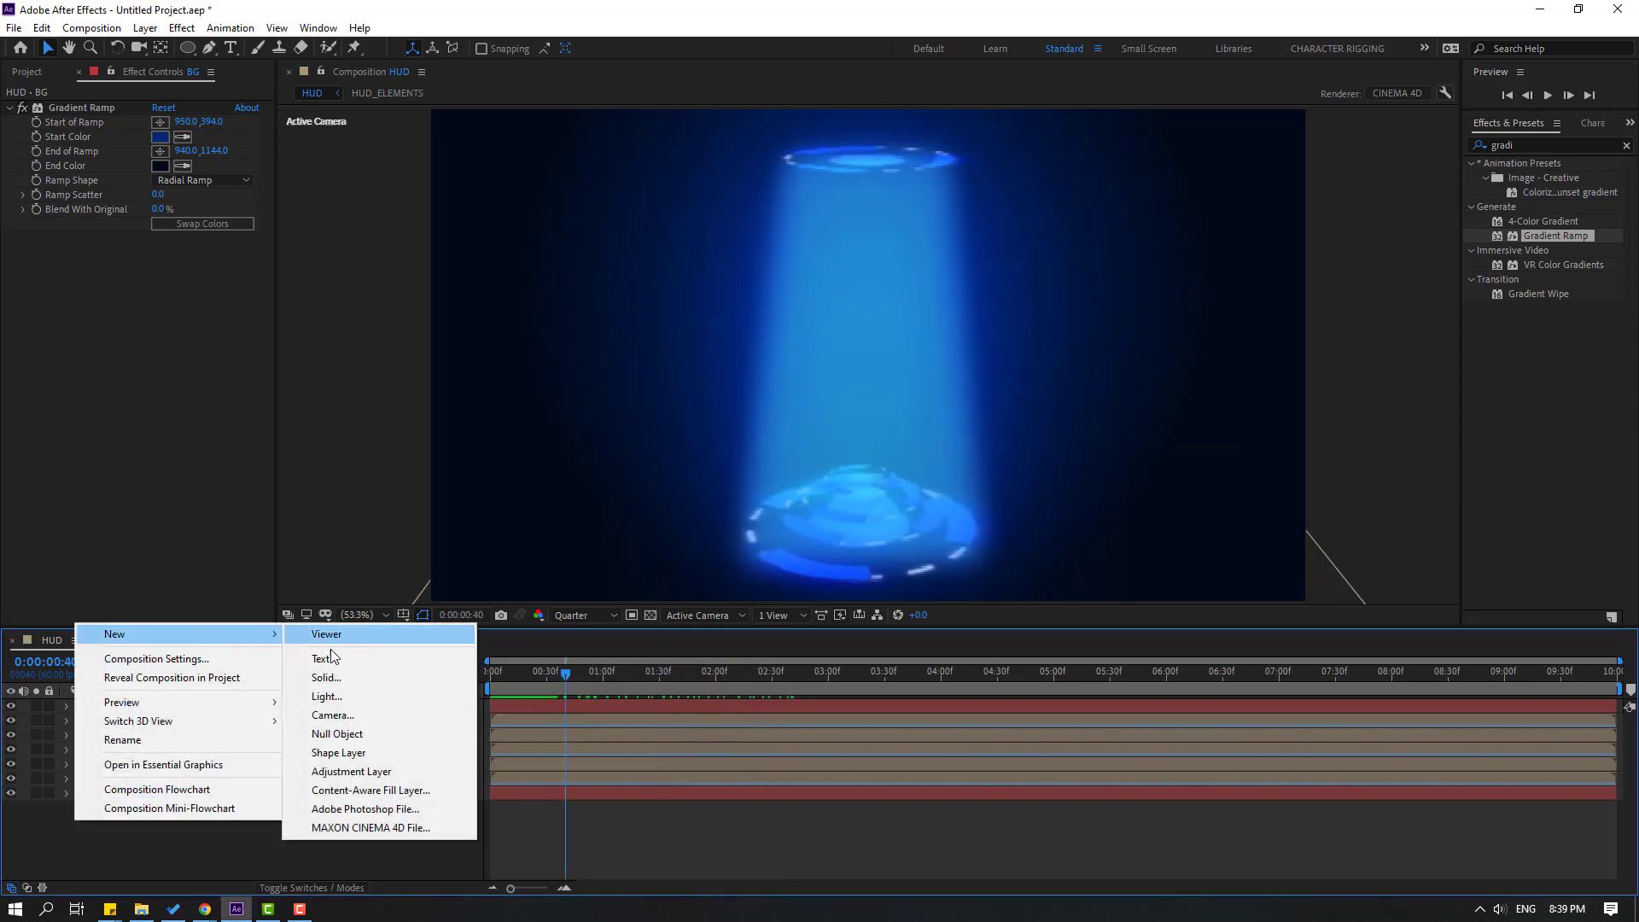
click(333, 674)
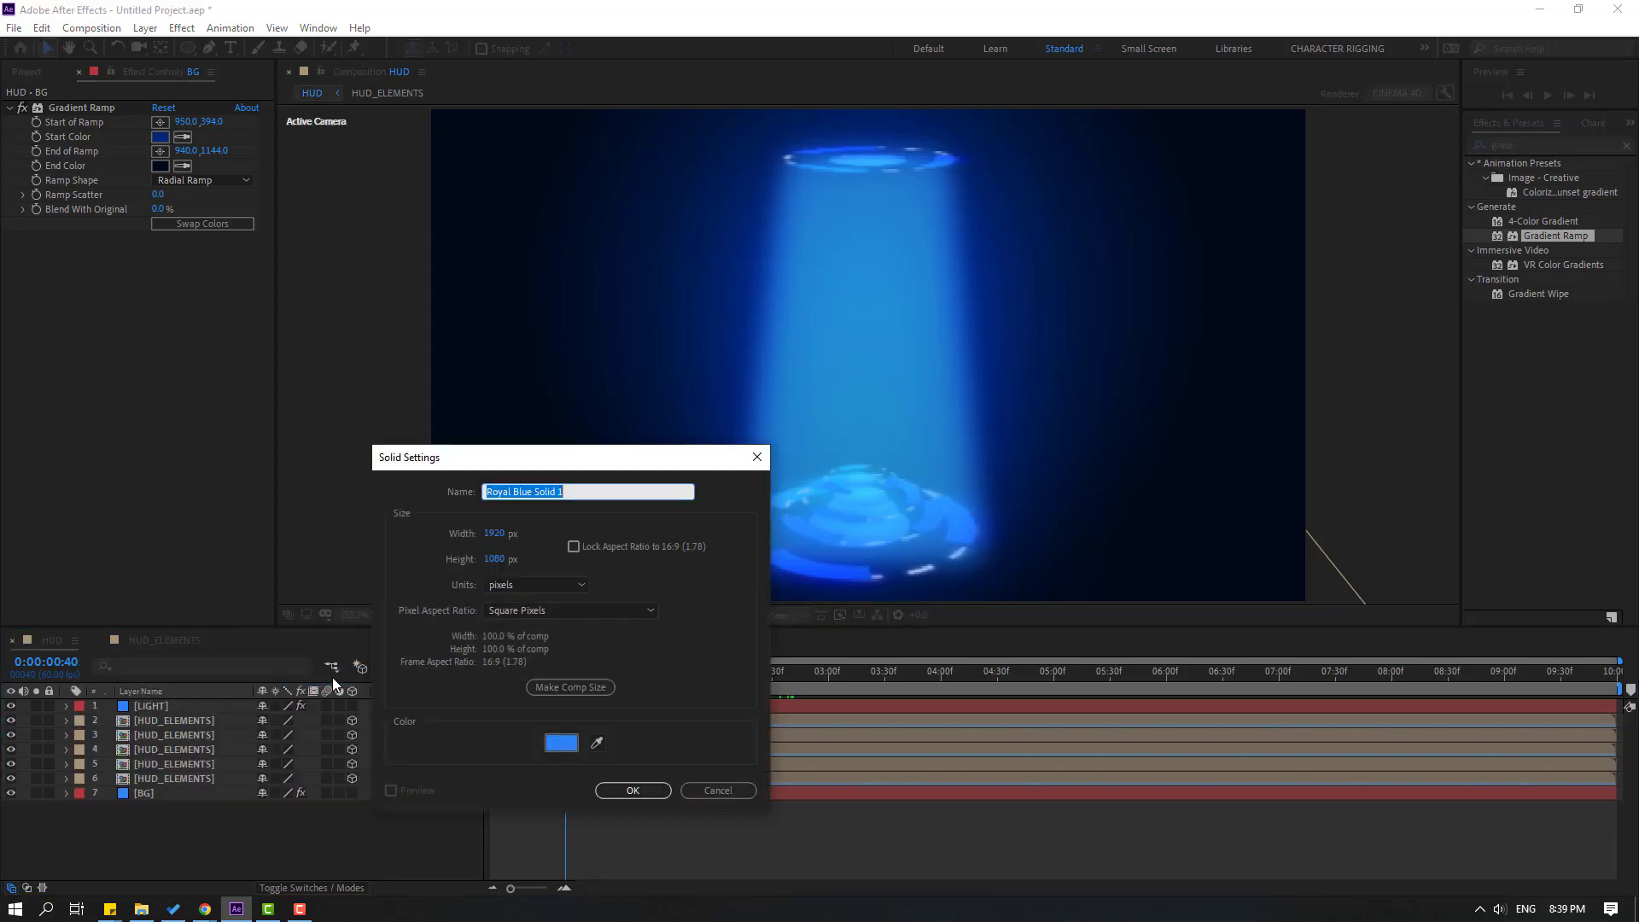
text(Particles)
click(633, 790)
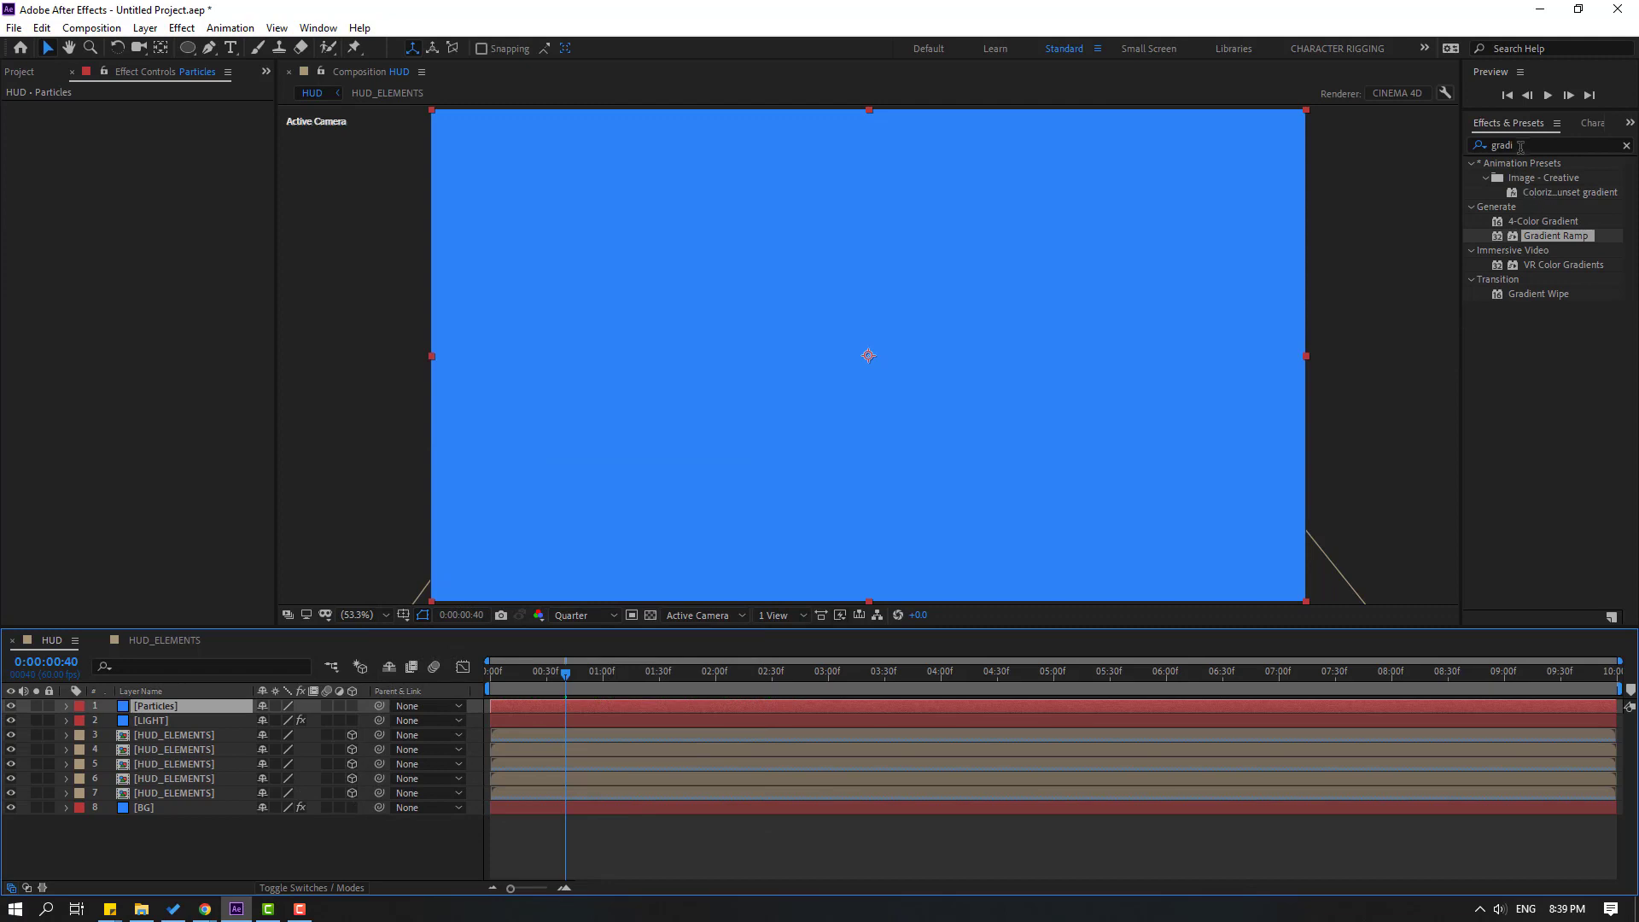
click(1519, 145)
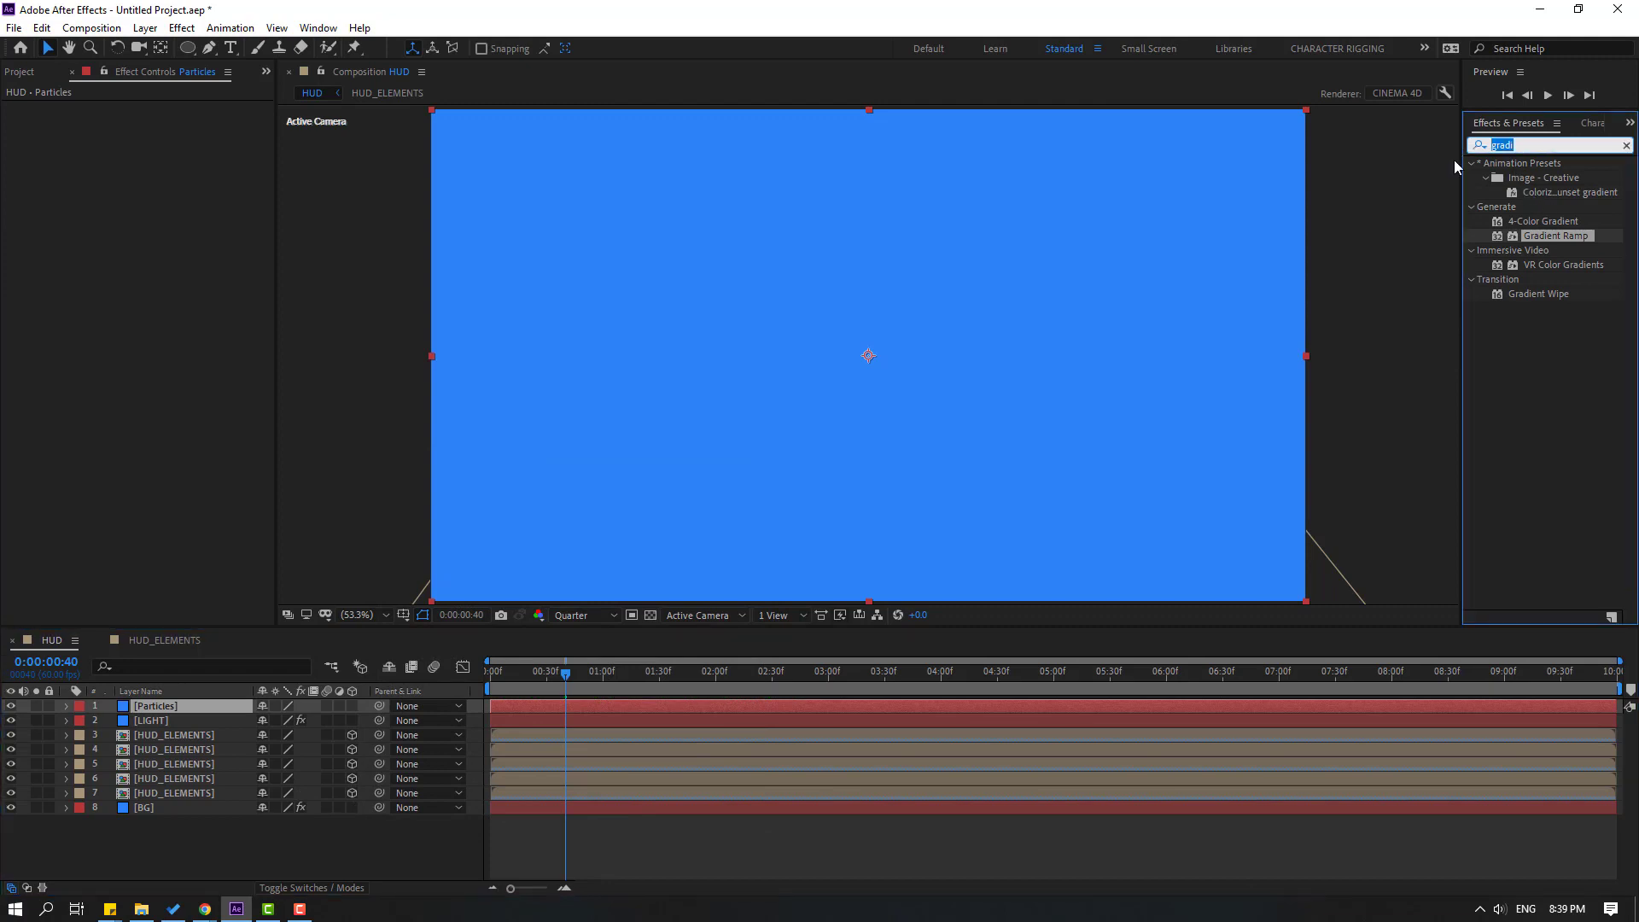
text(cc b)
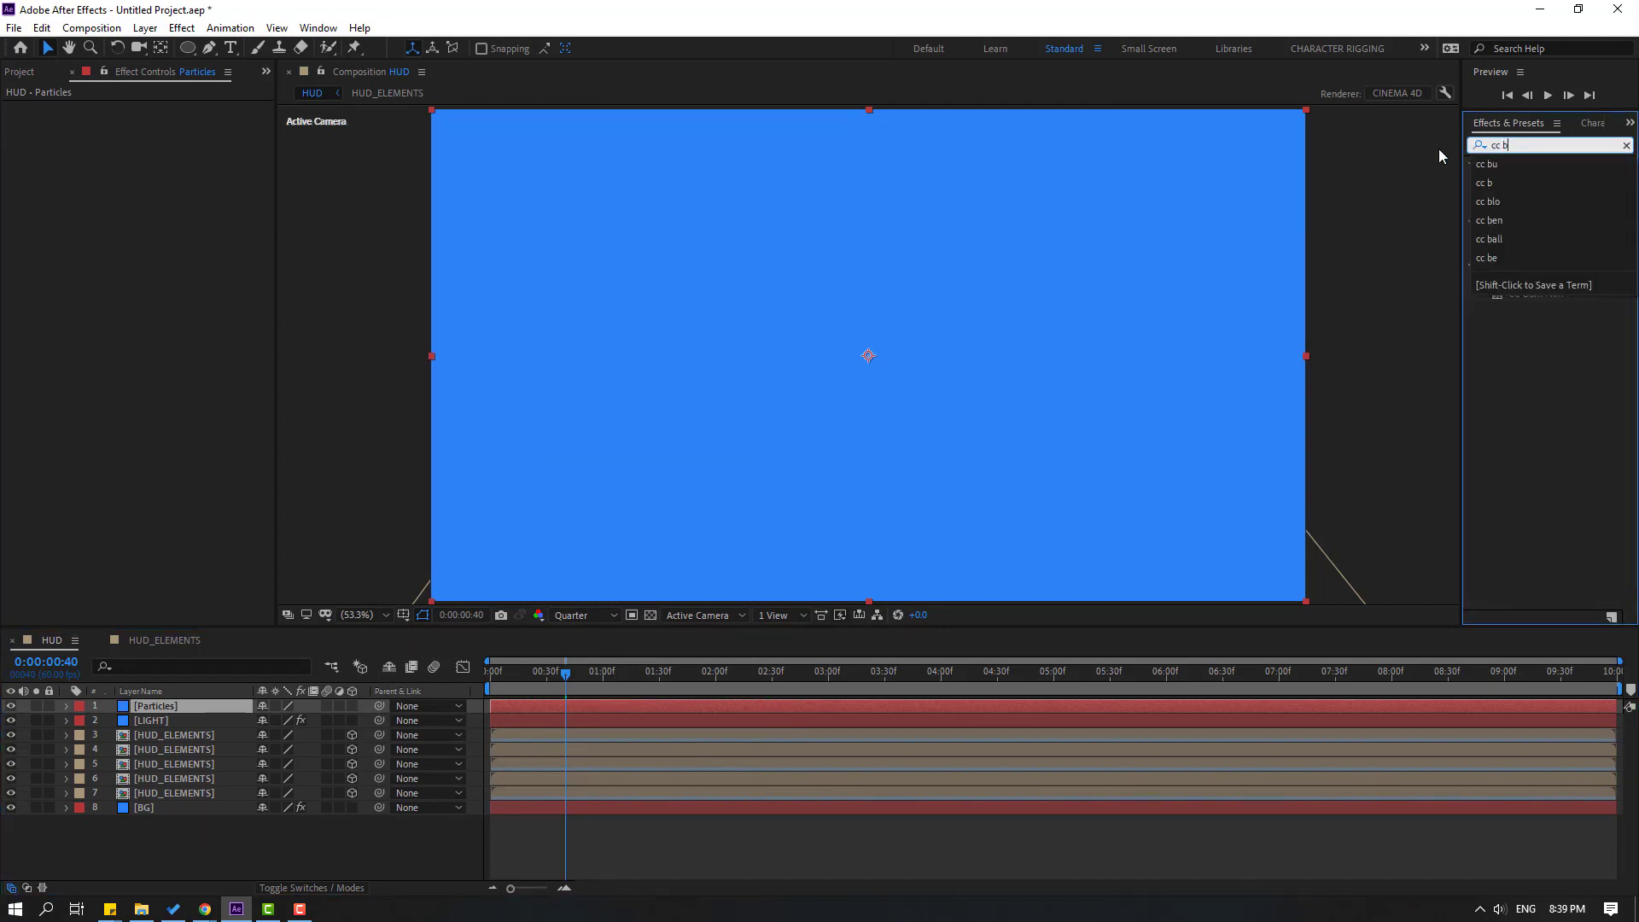
click(1560, 364)
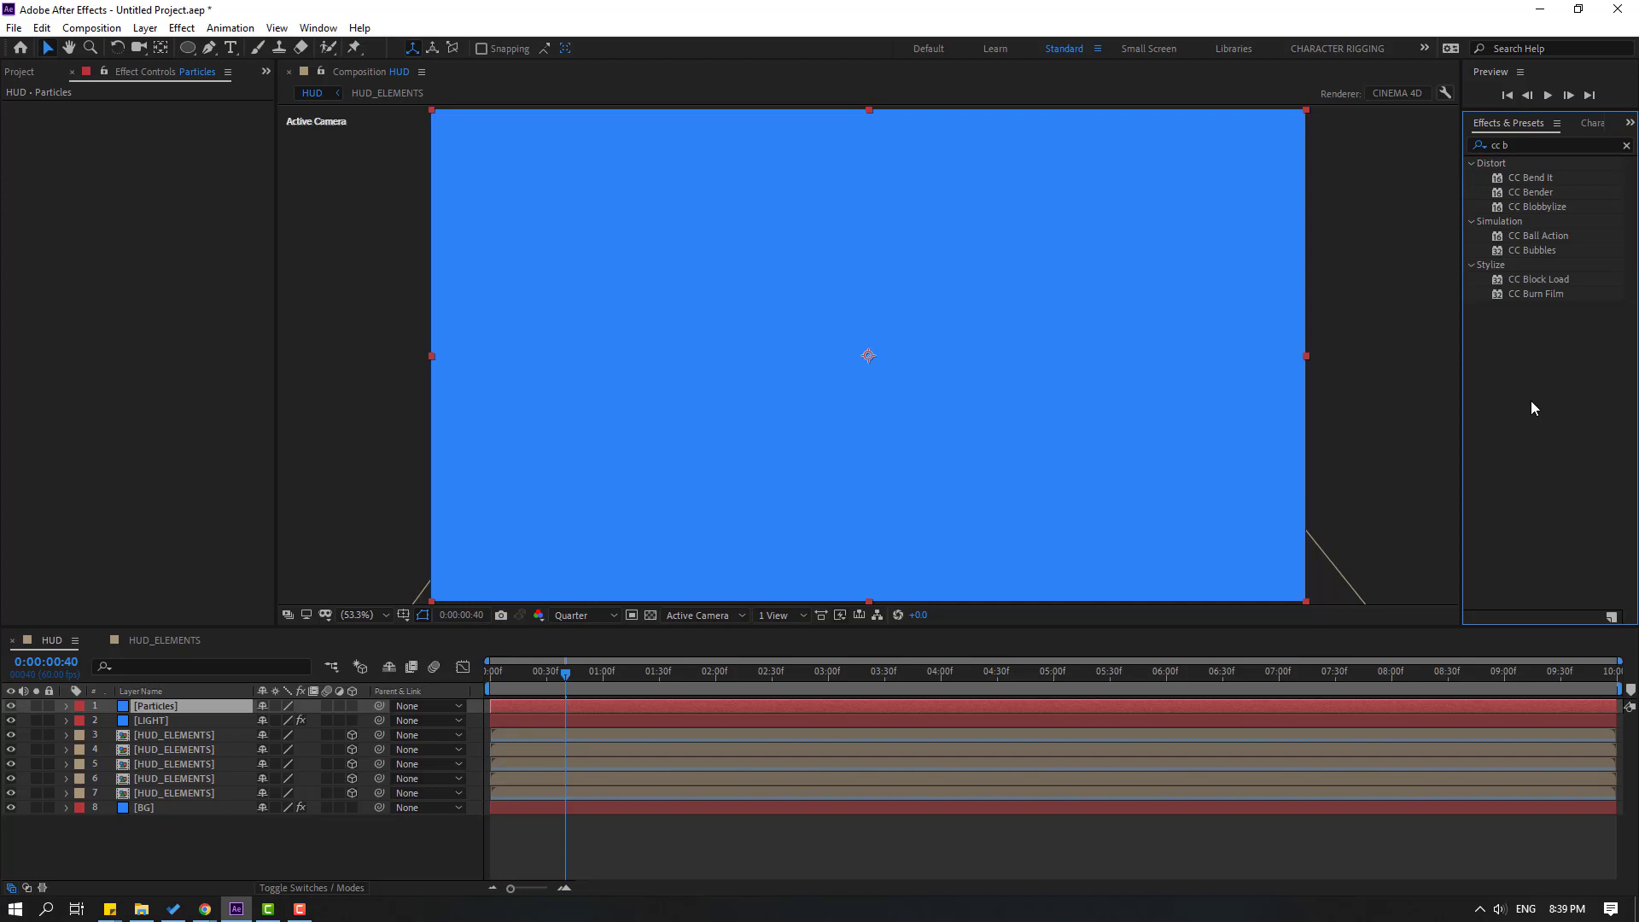
Apply CC Bubbles to Particles with Fade Outwards shading and set viewer resolution to Full.
drag(1533, 251, 158, 705)
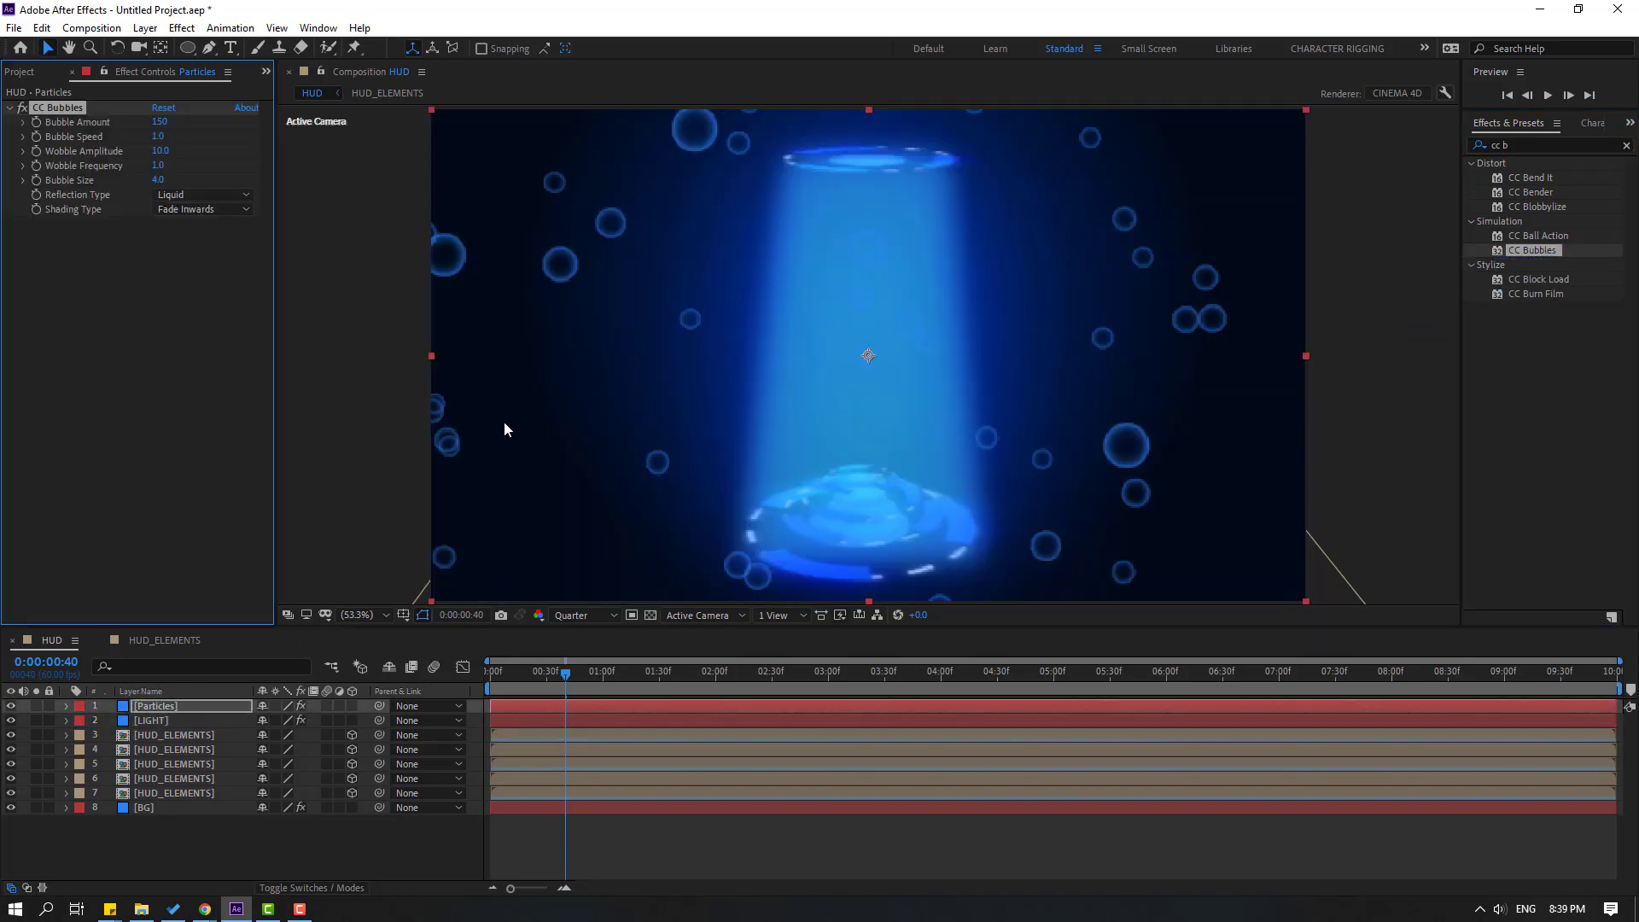
click(180, 213)
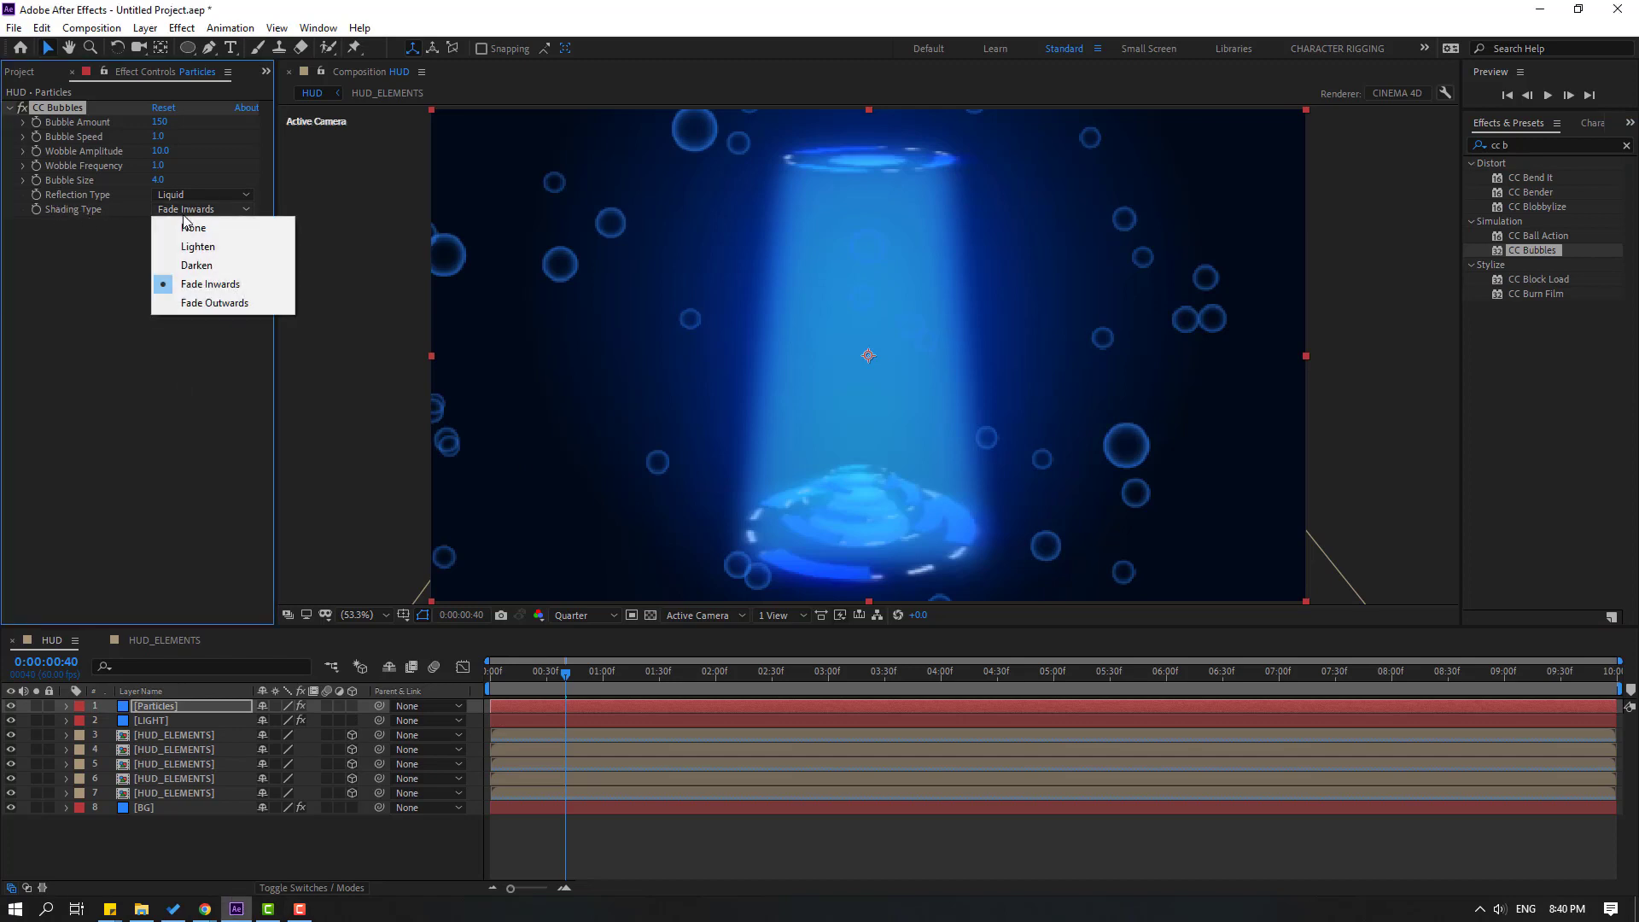
click(179, 306)
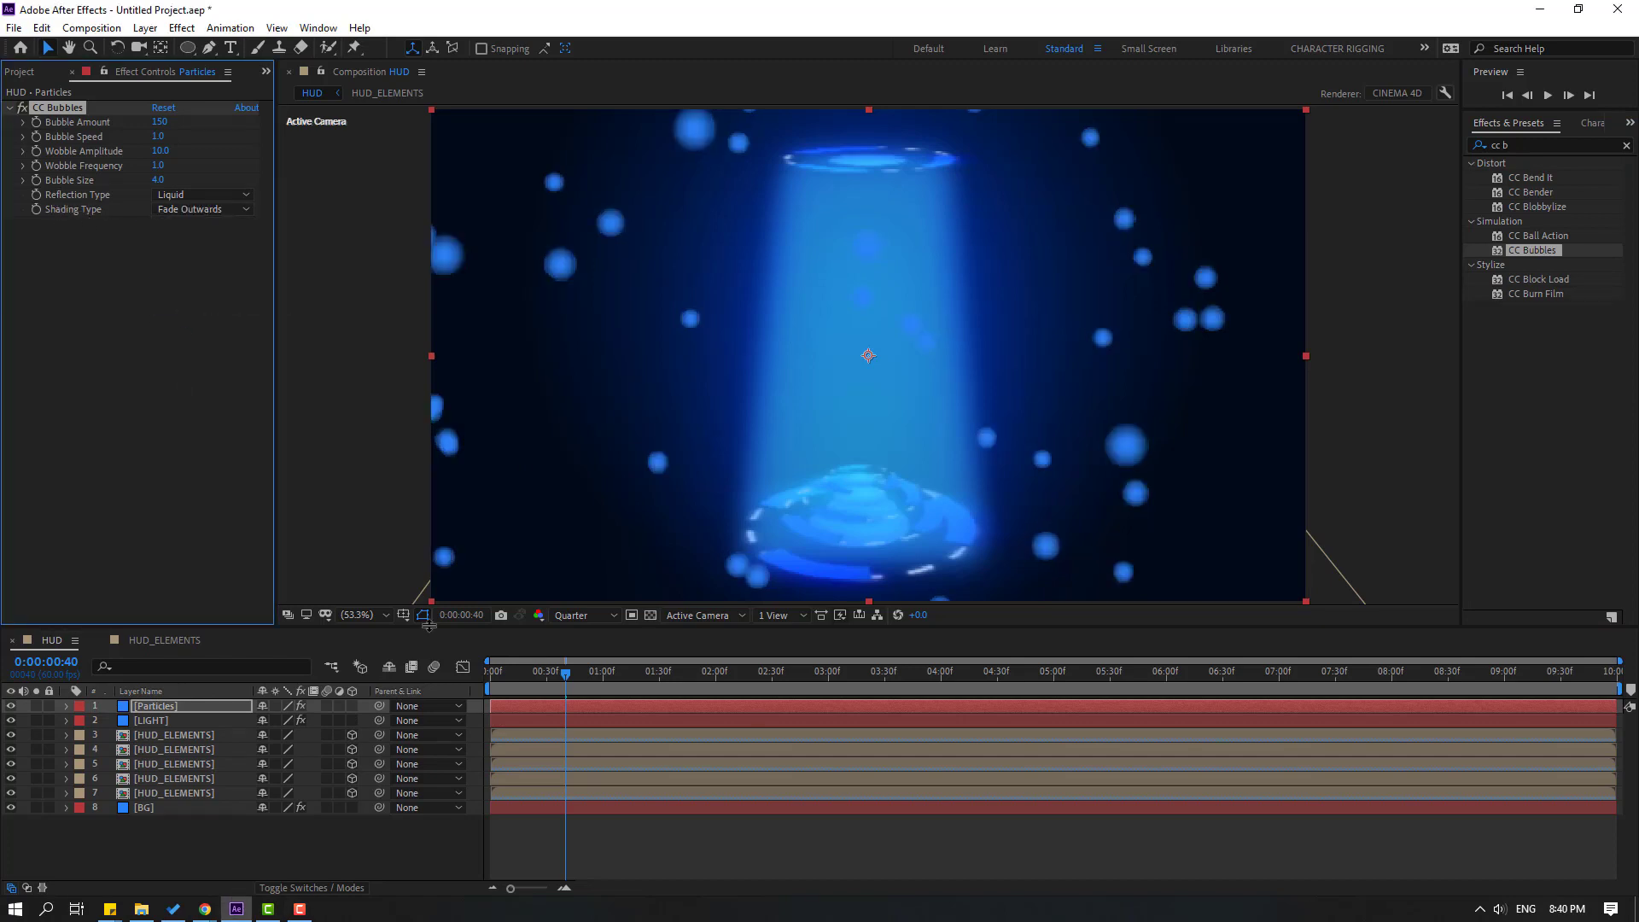
click(585, 614)
click(592, 655)
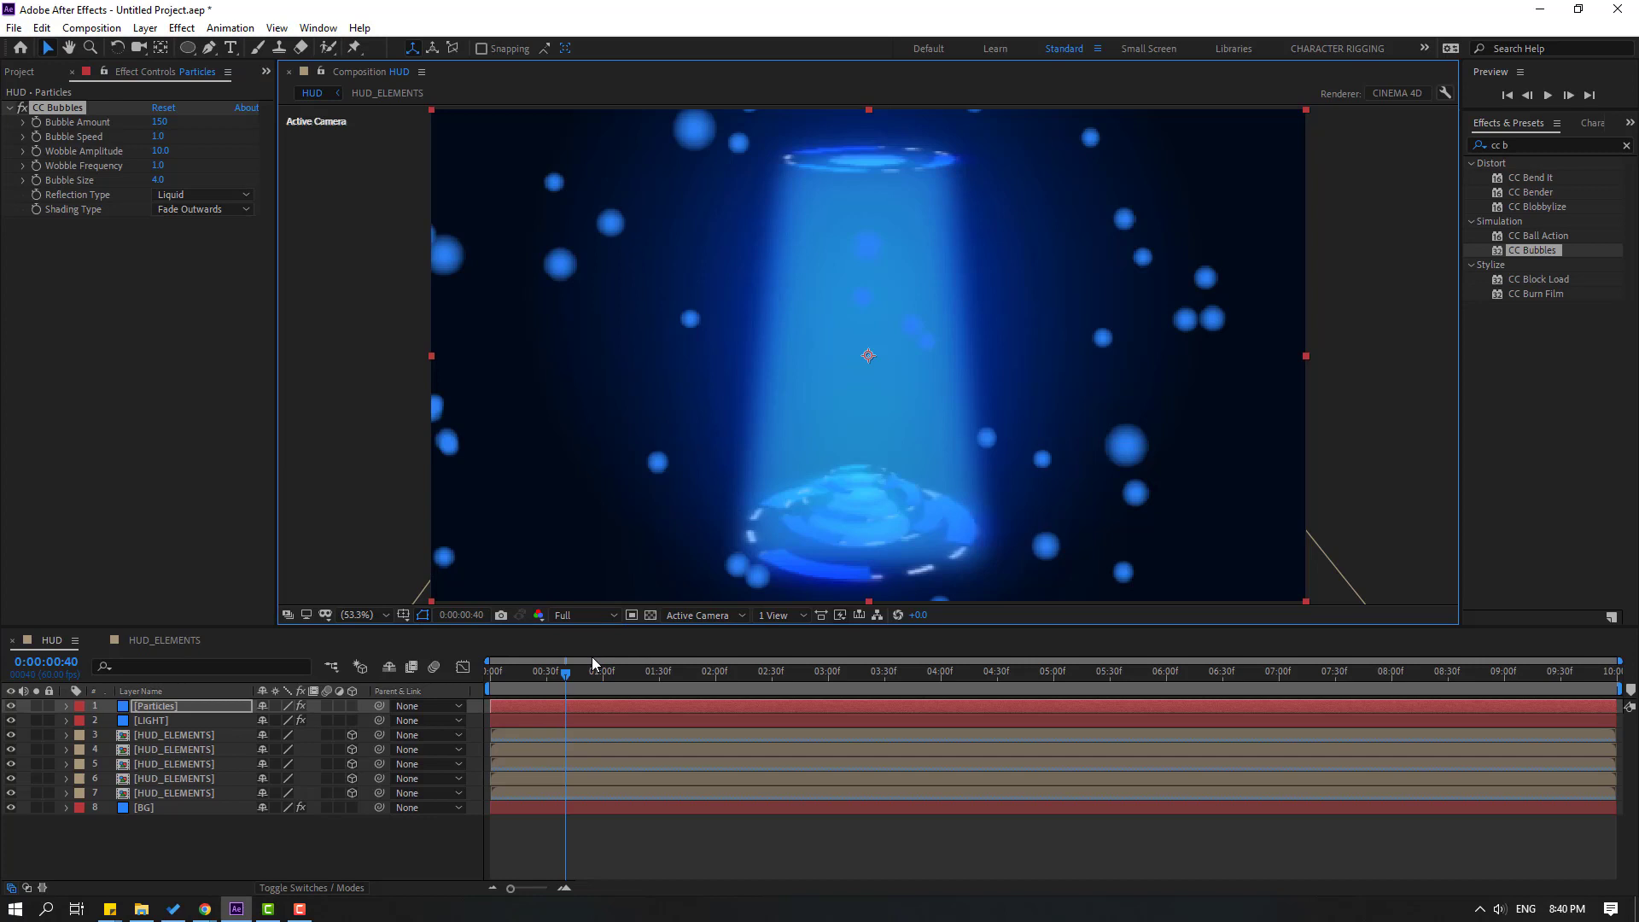
click(1526, 145)
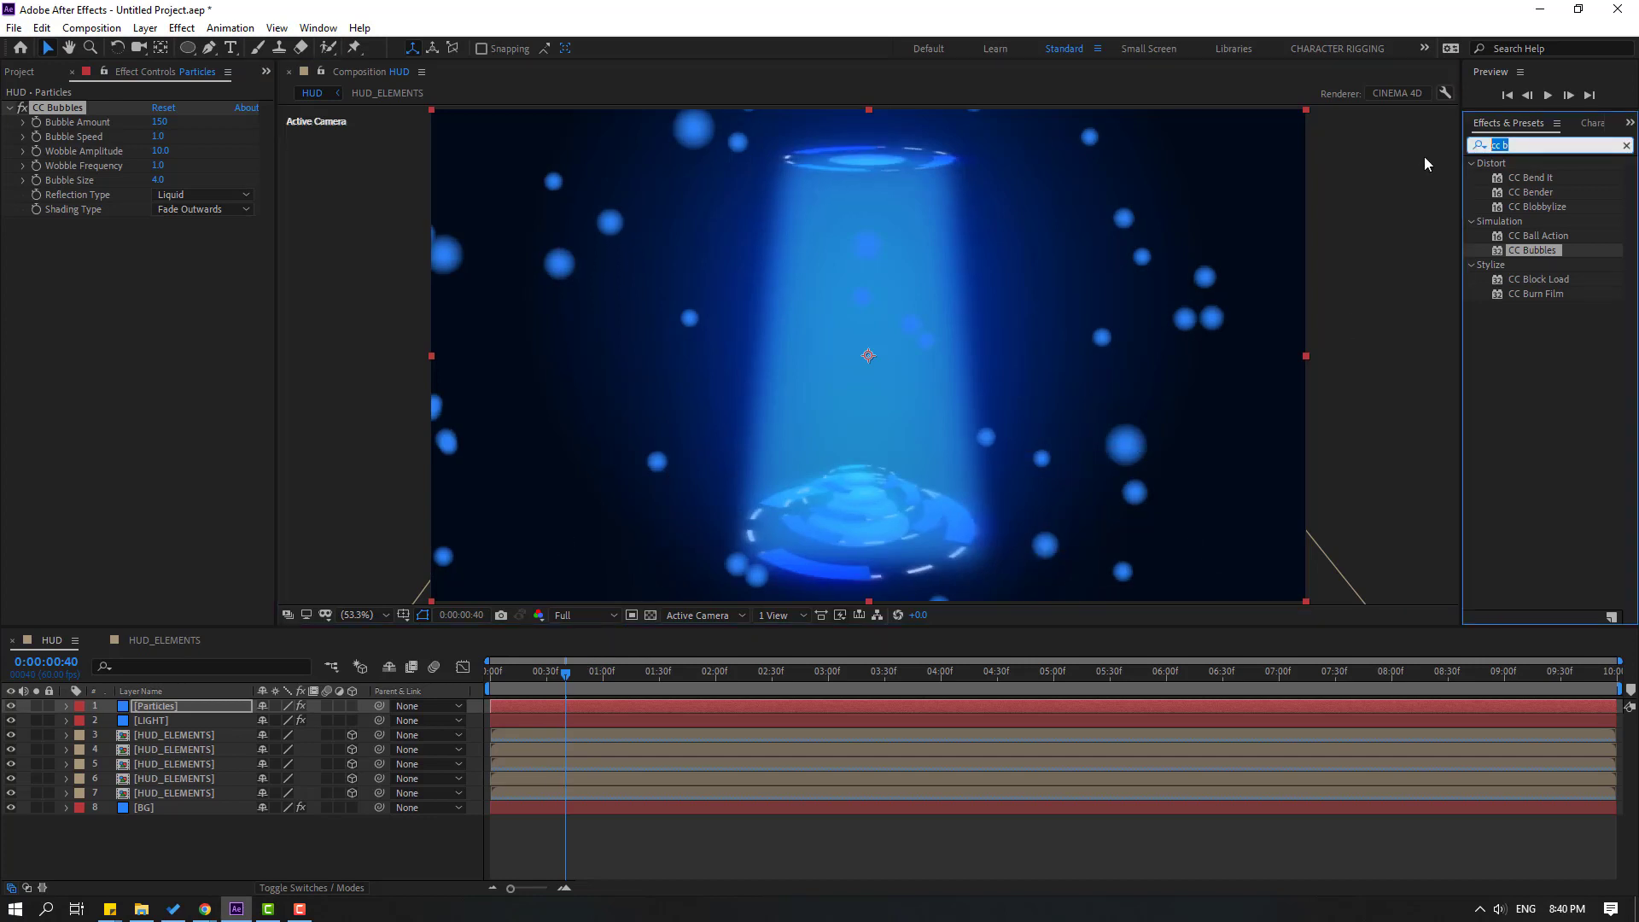
Apply a Fill effect to Particles and set its colour to golden yellow FFD33A.
text(fill)
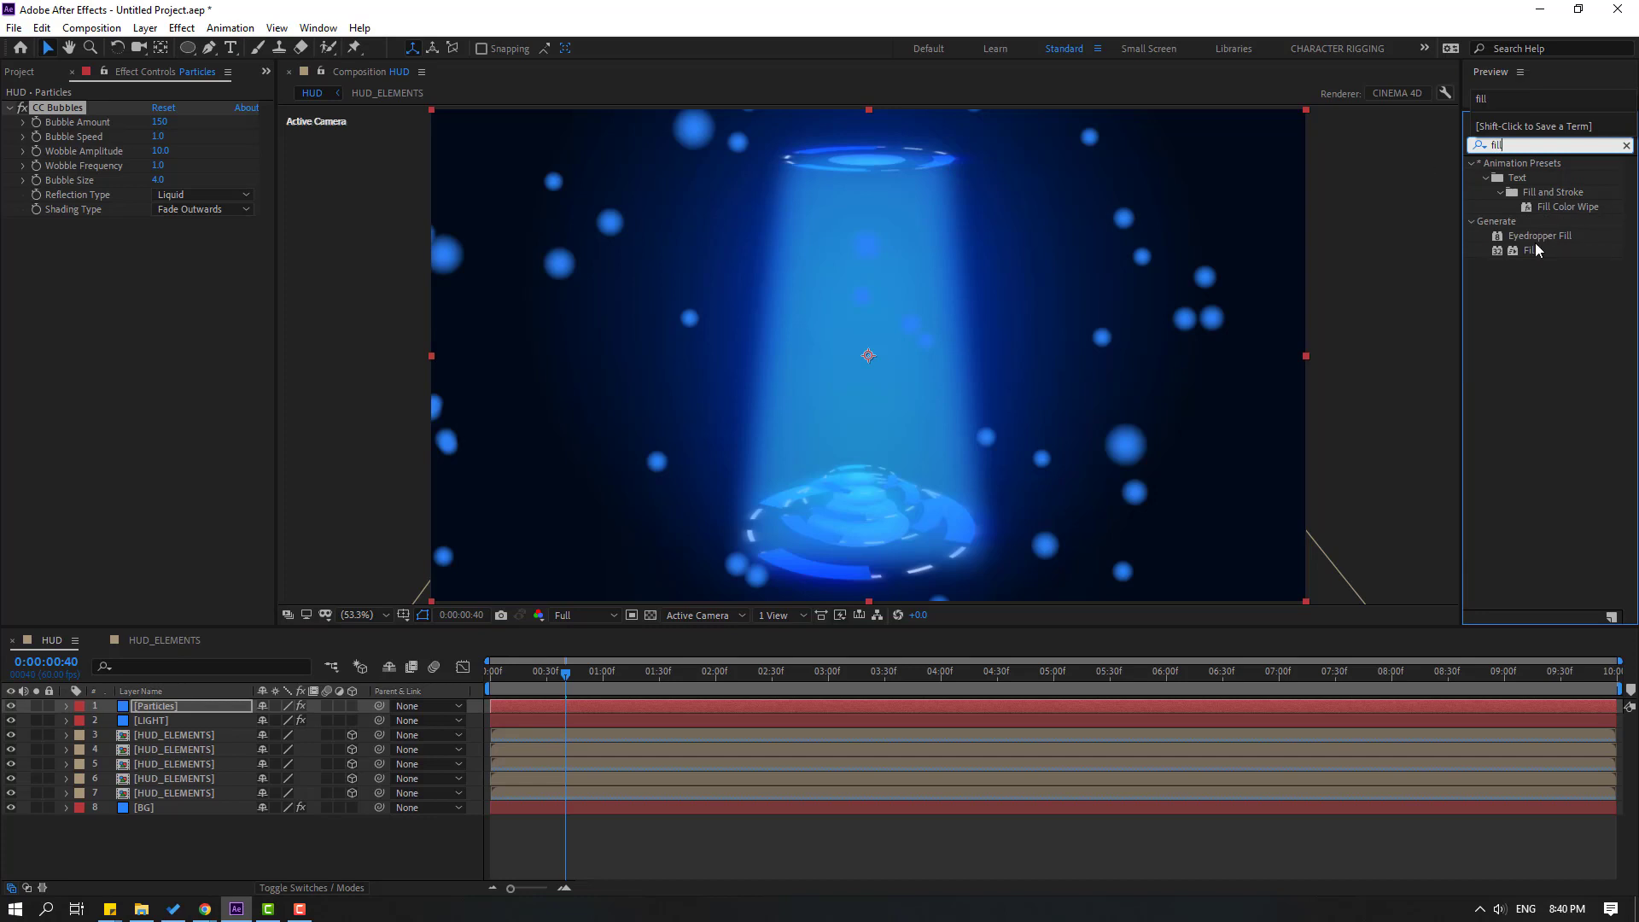
click(1535, 247)
click(1535, 249)
drag(959, 645, 167, 706)
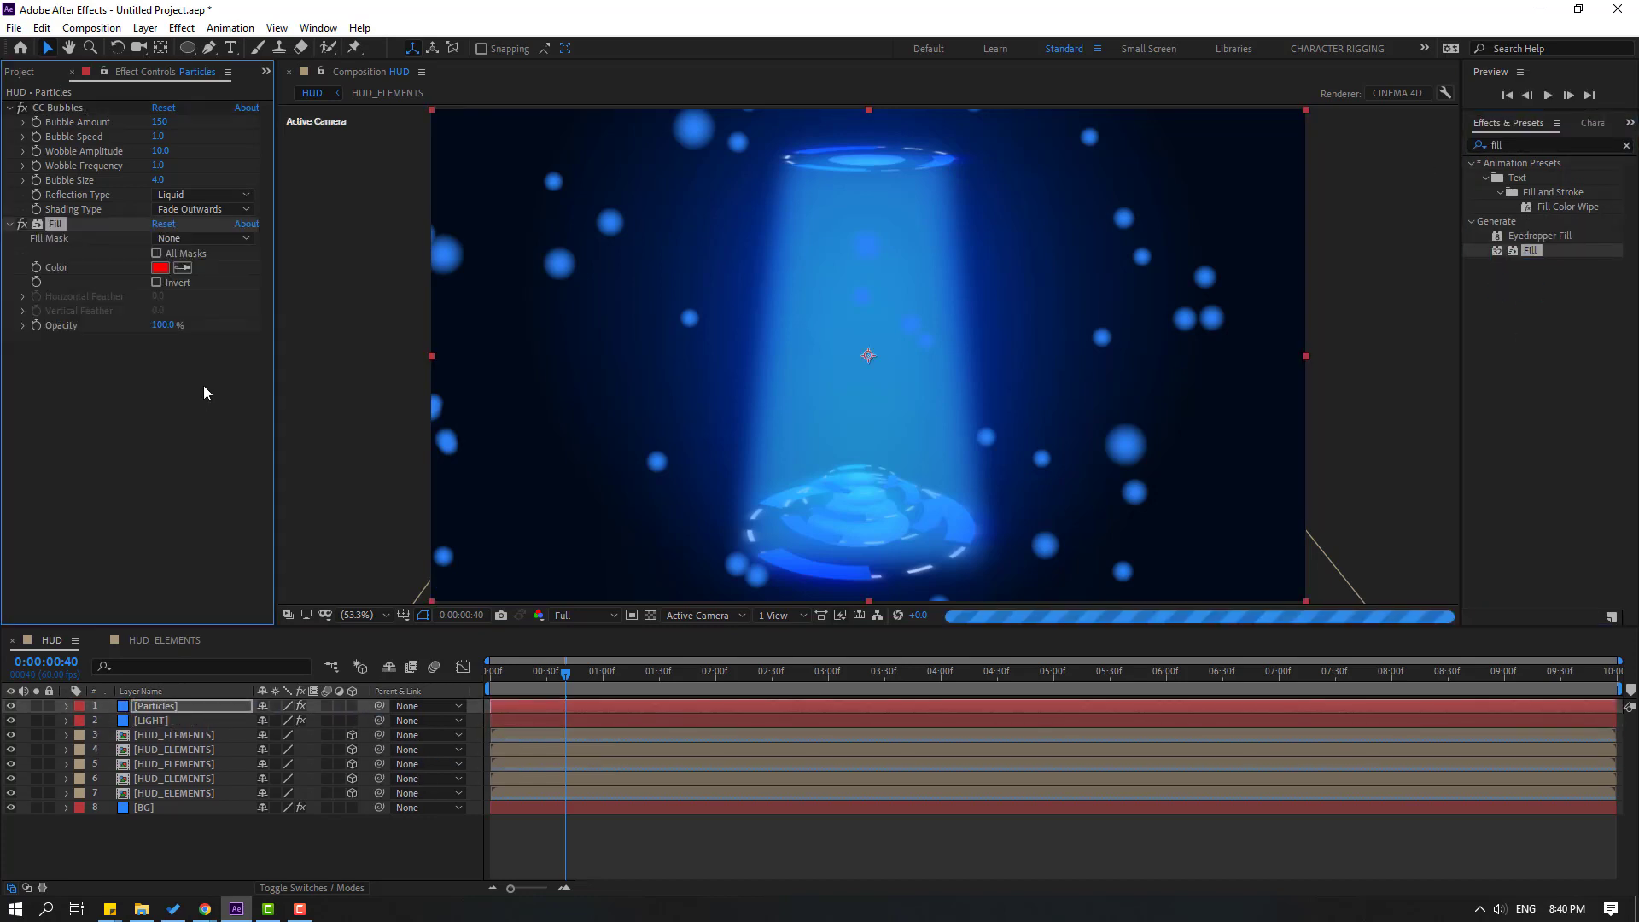
click(161, 267)
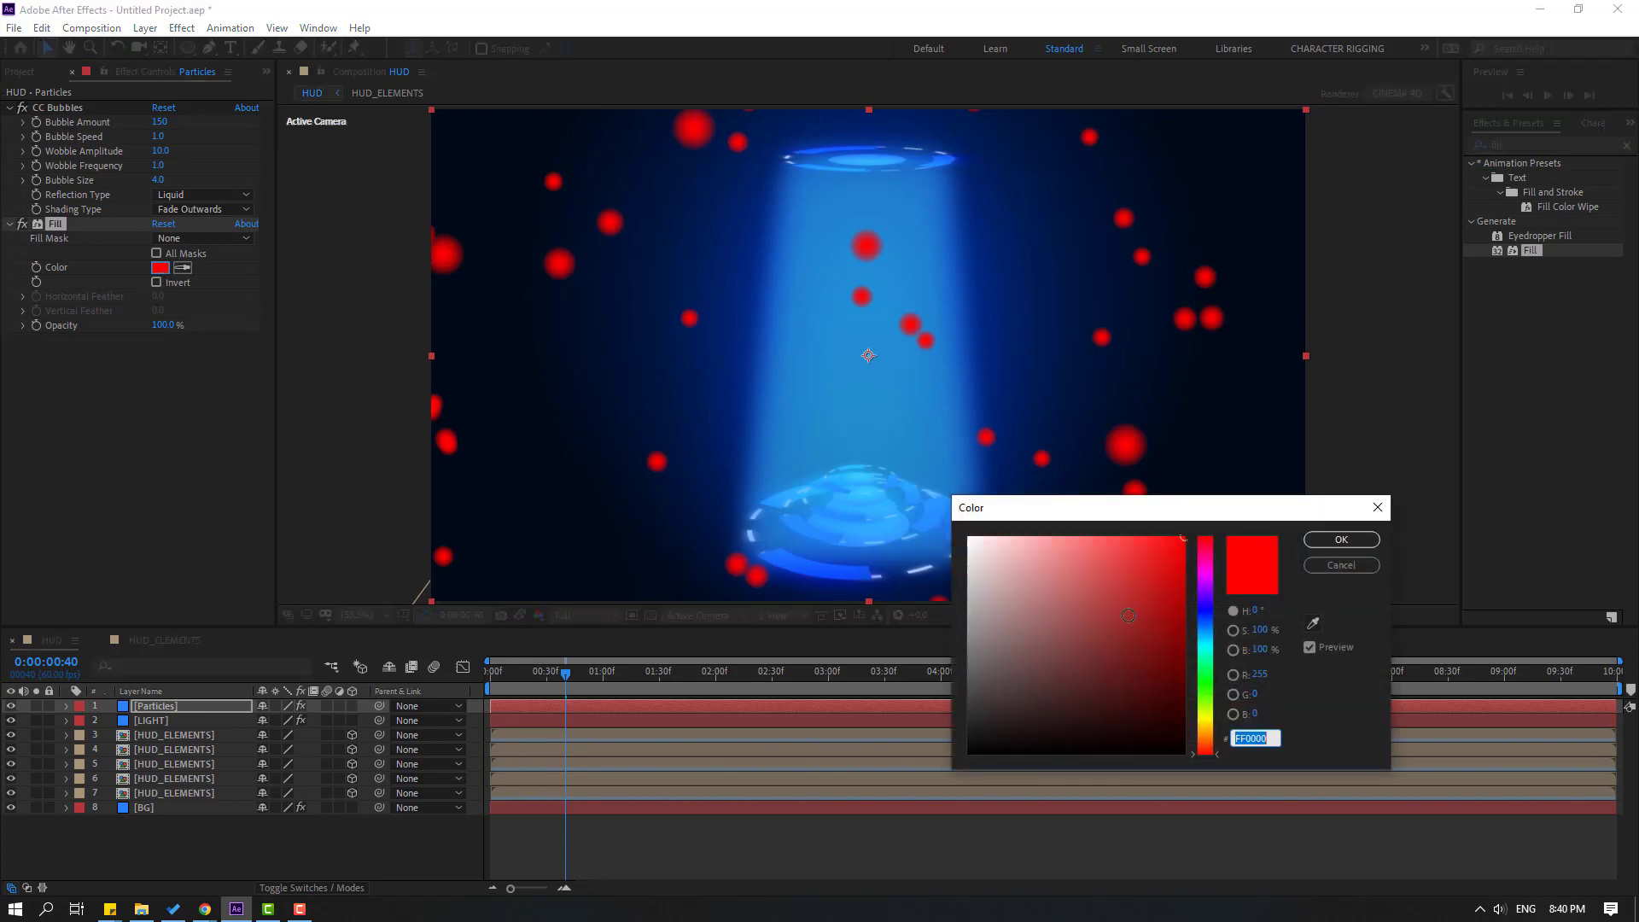
text(FFFFFF)
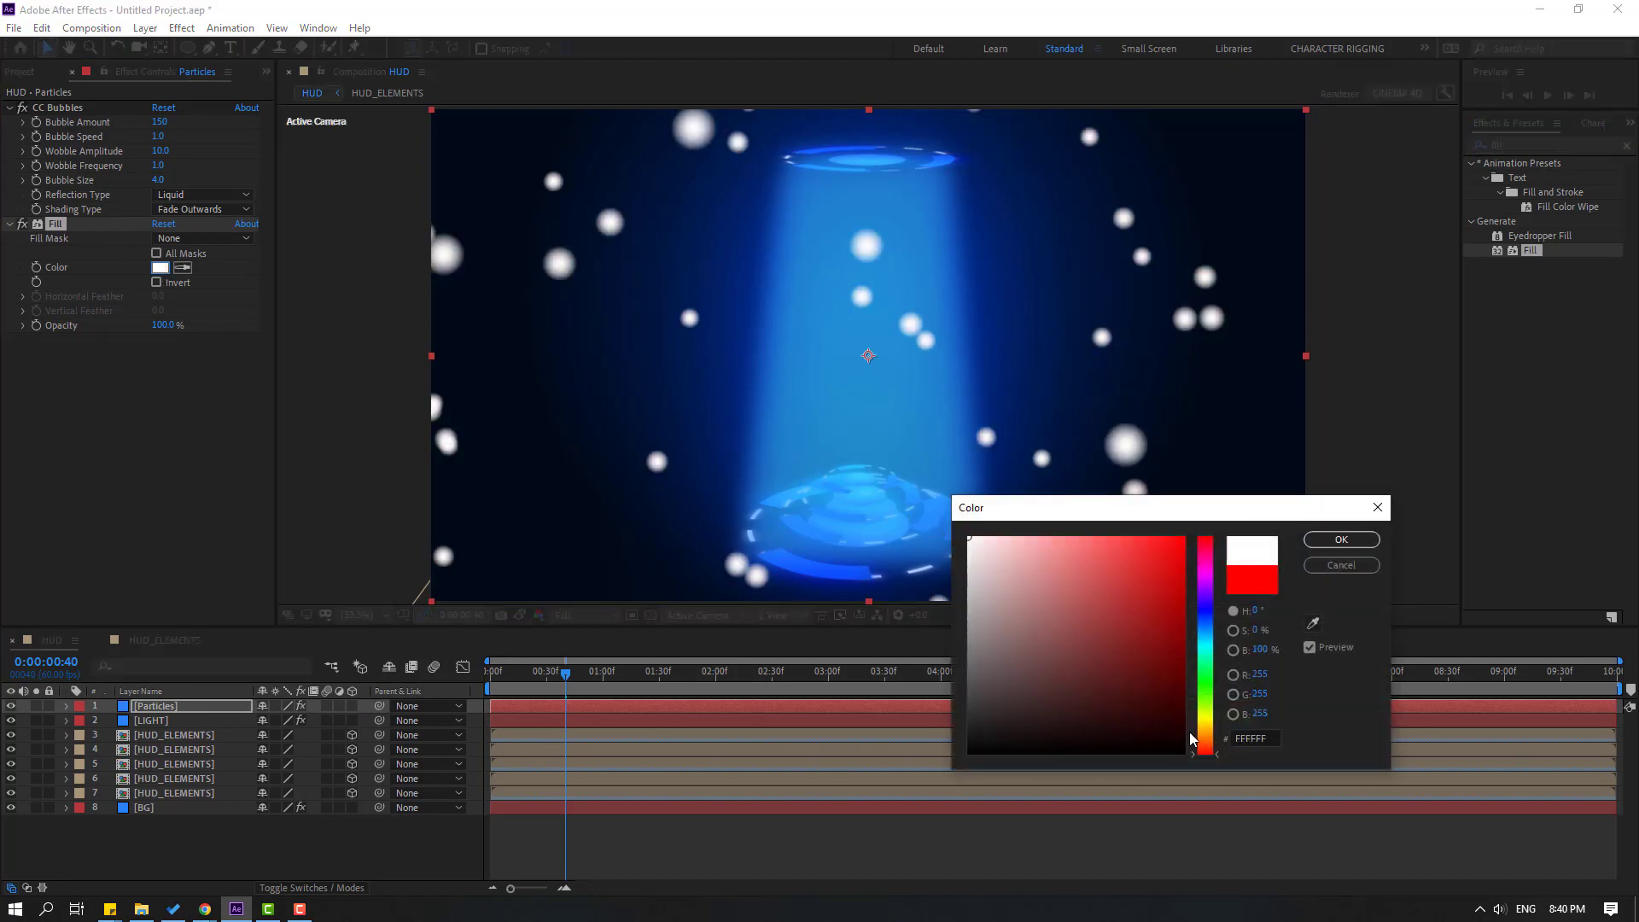
click(1212, 727)
click(1154, 538)
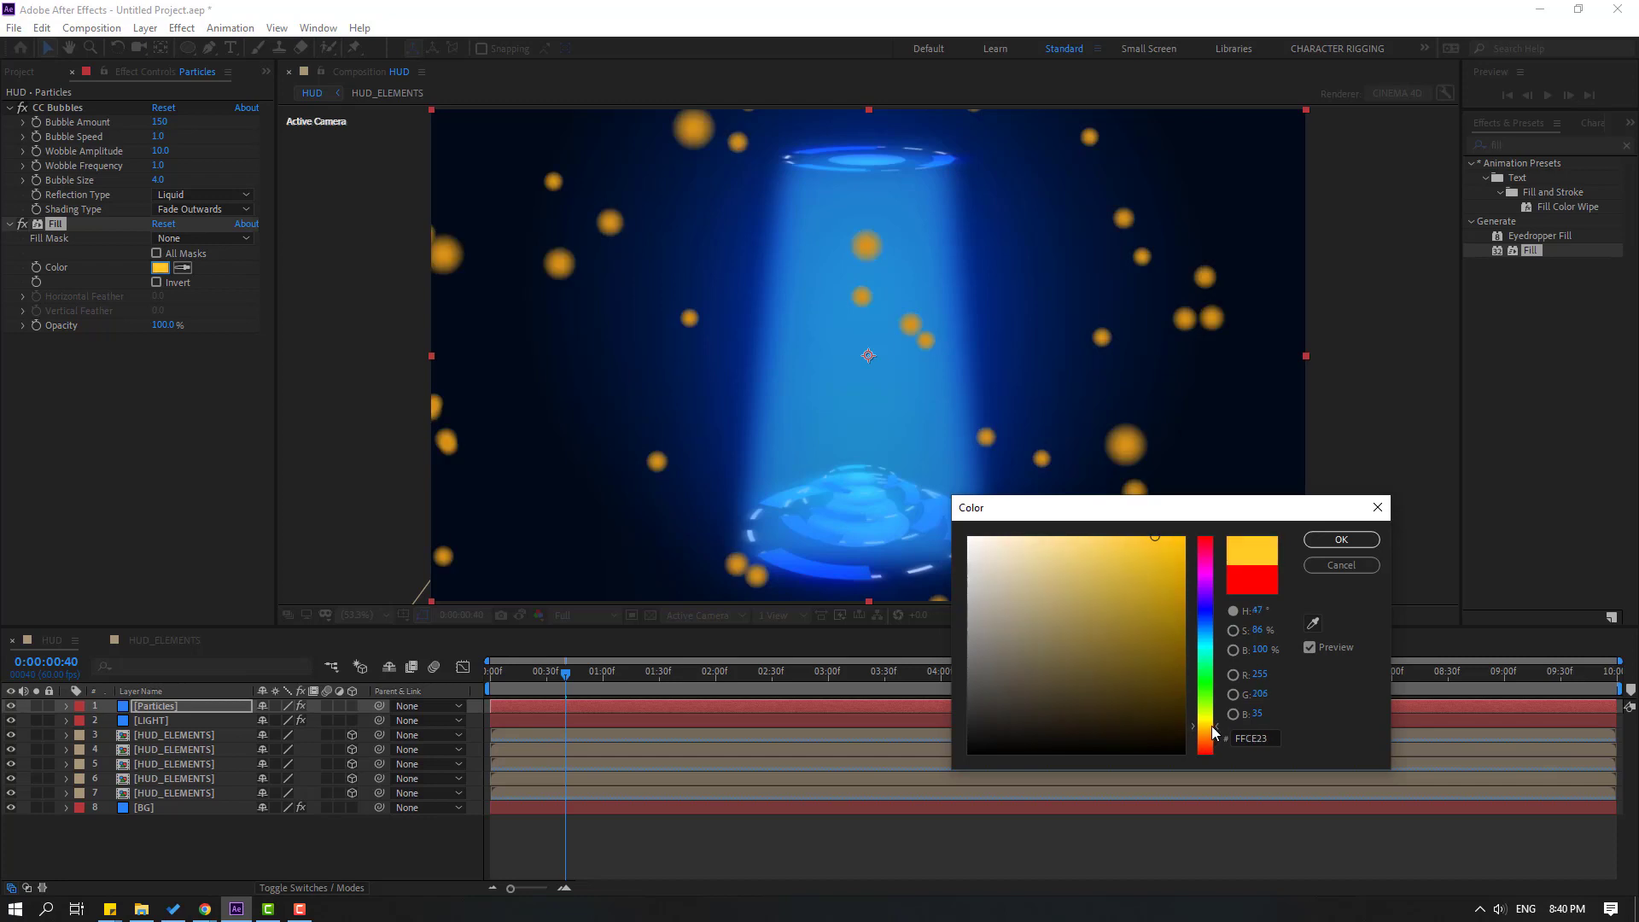
click(1339, 539)
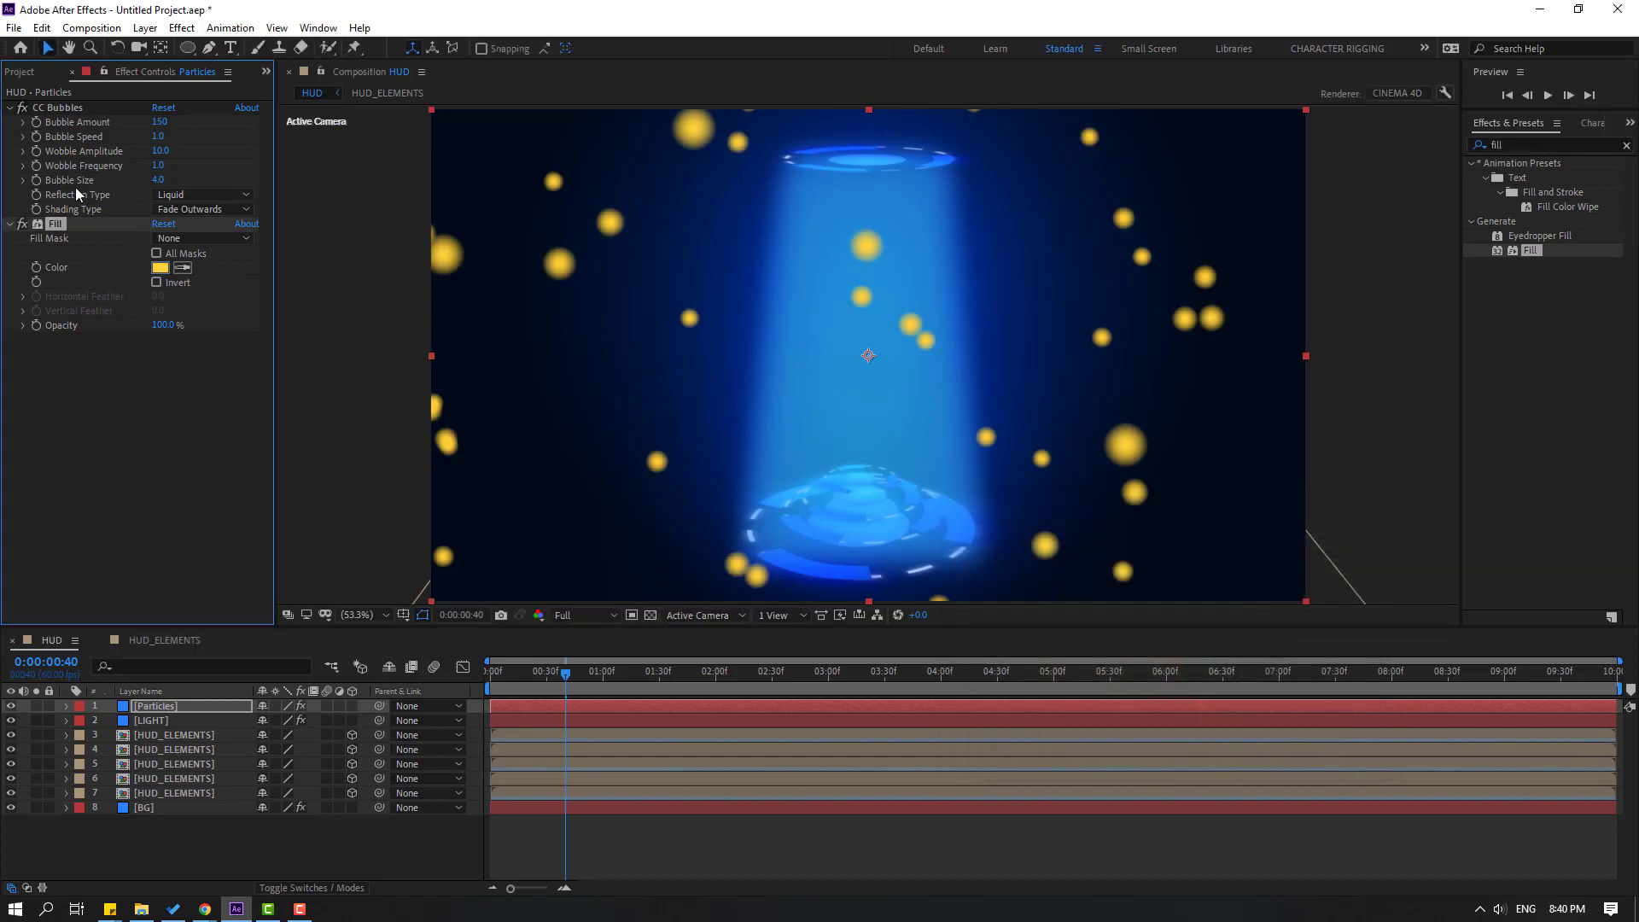
Return the viewer to Quarter resolution and play the preview from the start.
click(574, 616)
click(577, 710)
click(493, 680)
key(space)
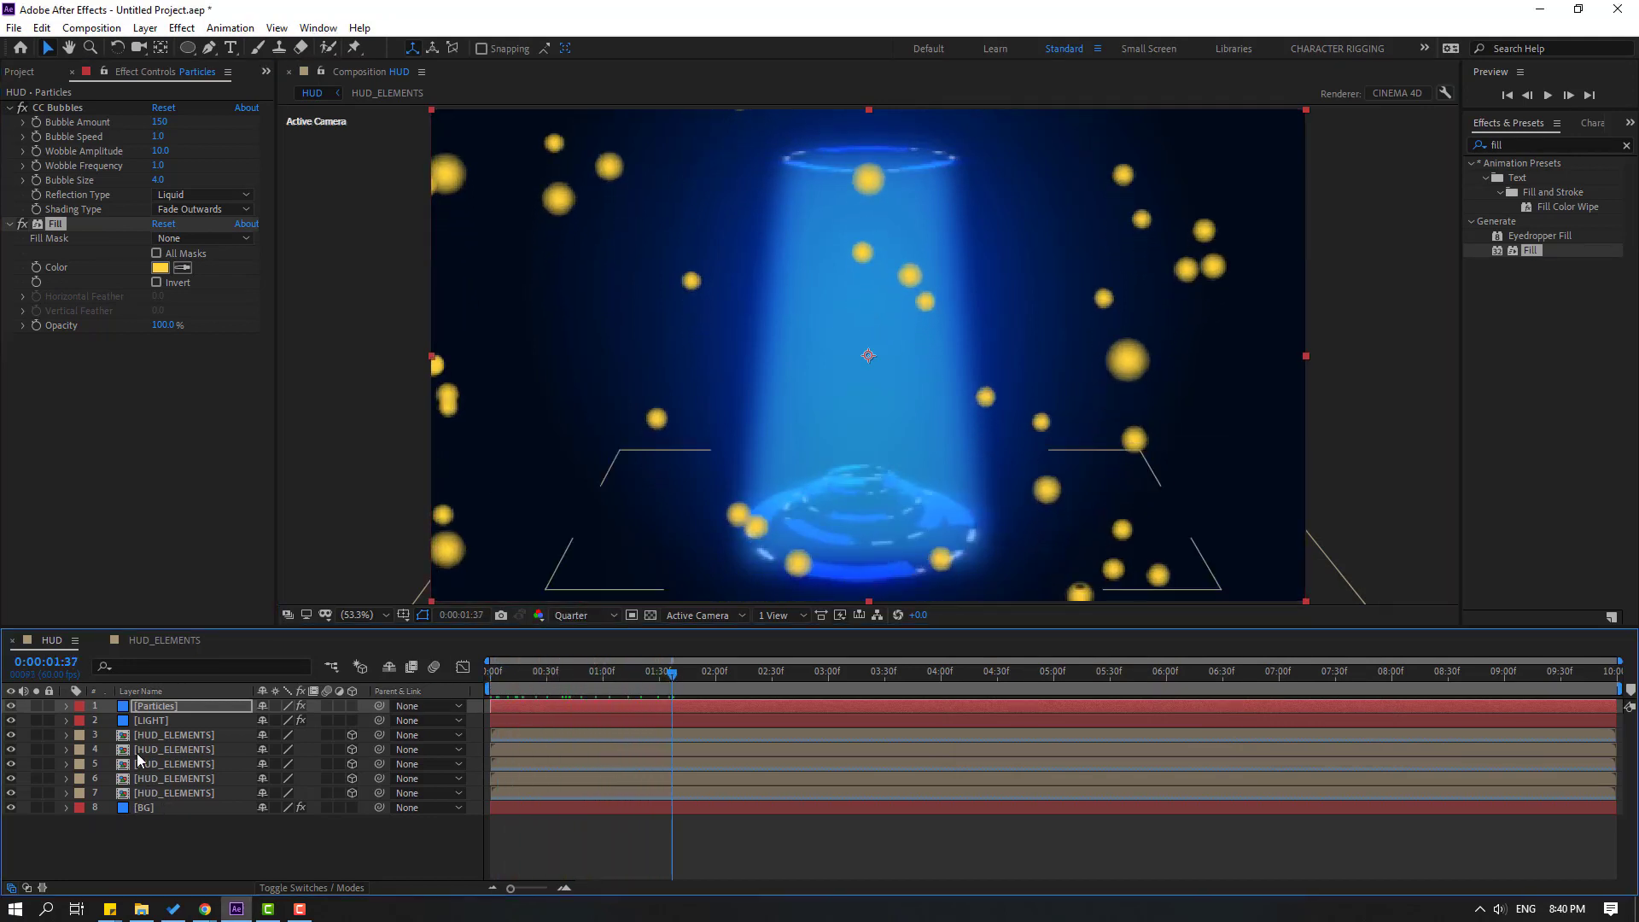
Duplicate the LIGHT layer and move Particles just below the top LIGHT copy.
click(169, 720)
key(ctrl+d)
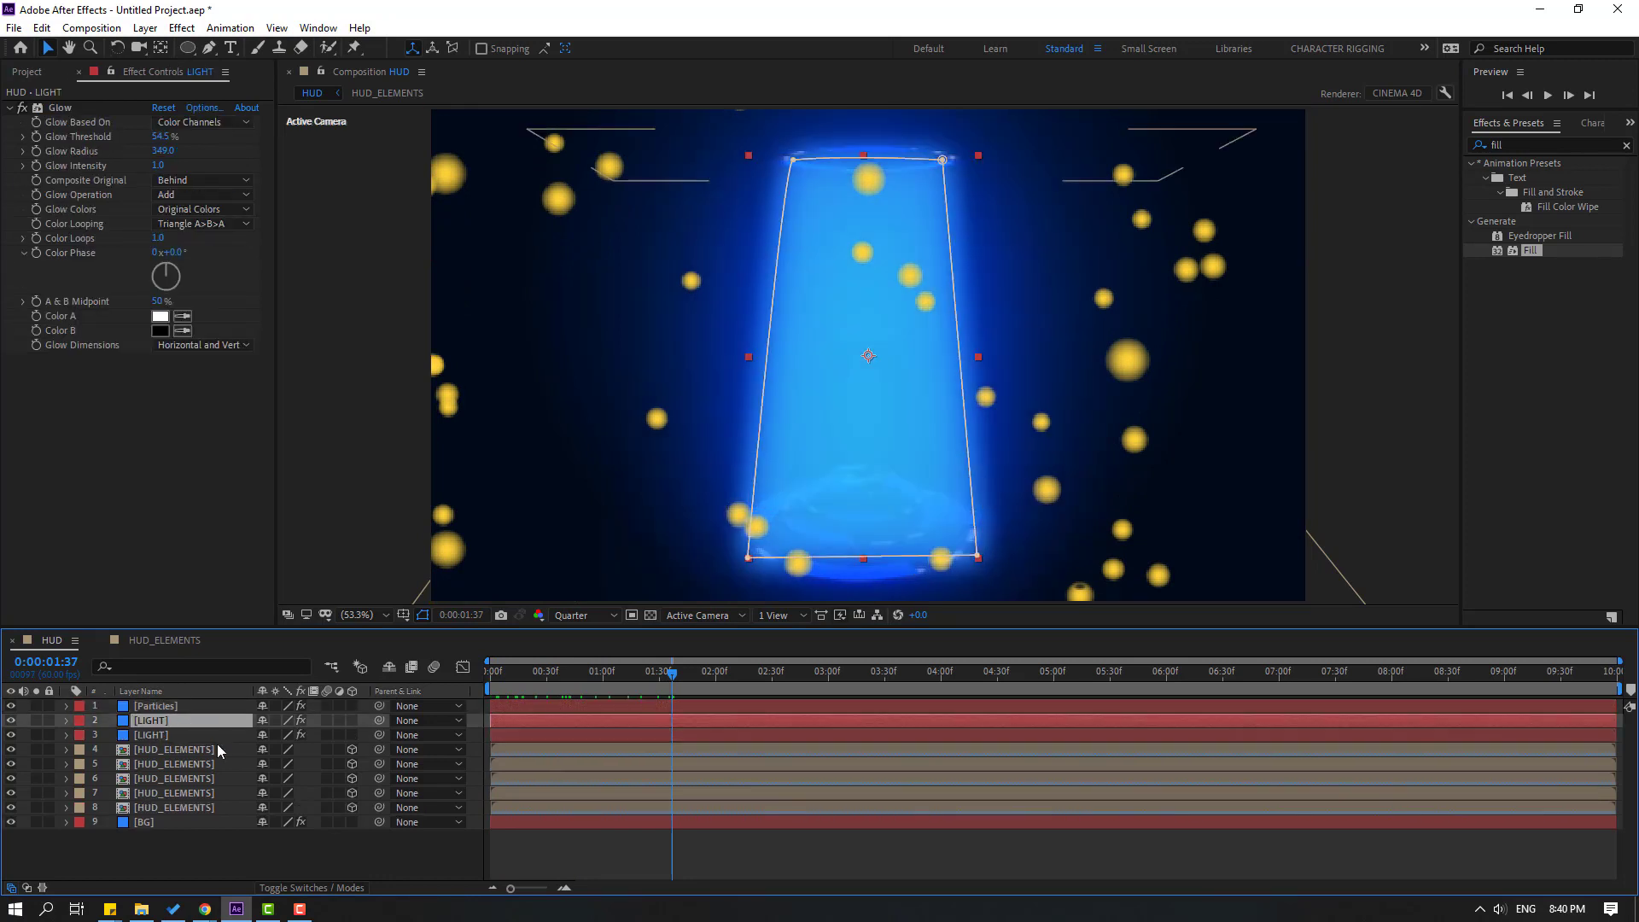
click(156, 707)
drag(156, 706, 183, 732)
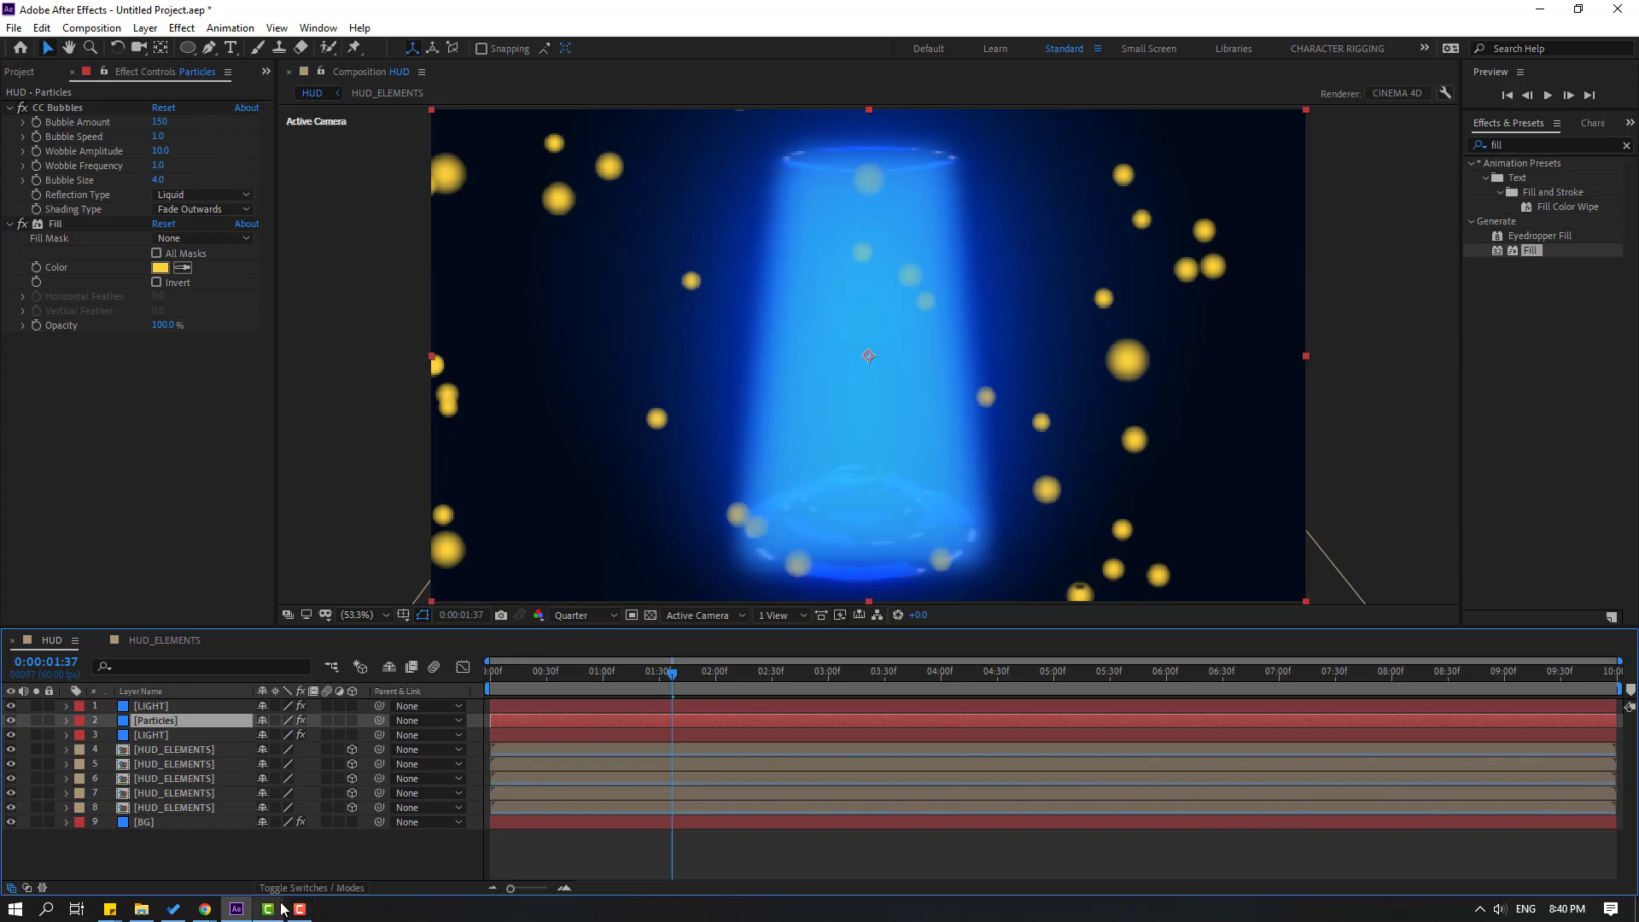
Set the Particles track matte to Alpha Matte [LIGHT] and scrub to check the masked bubbles.
key(F4)
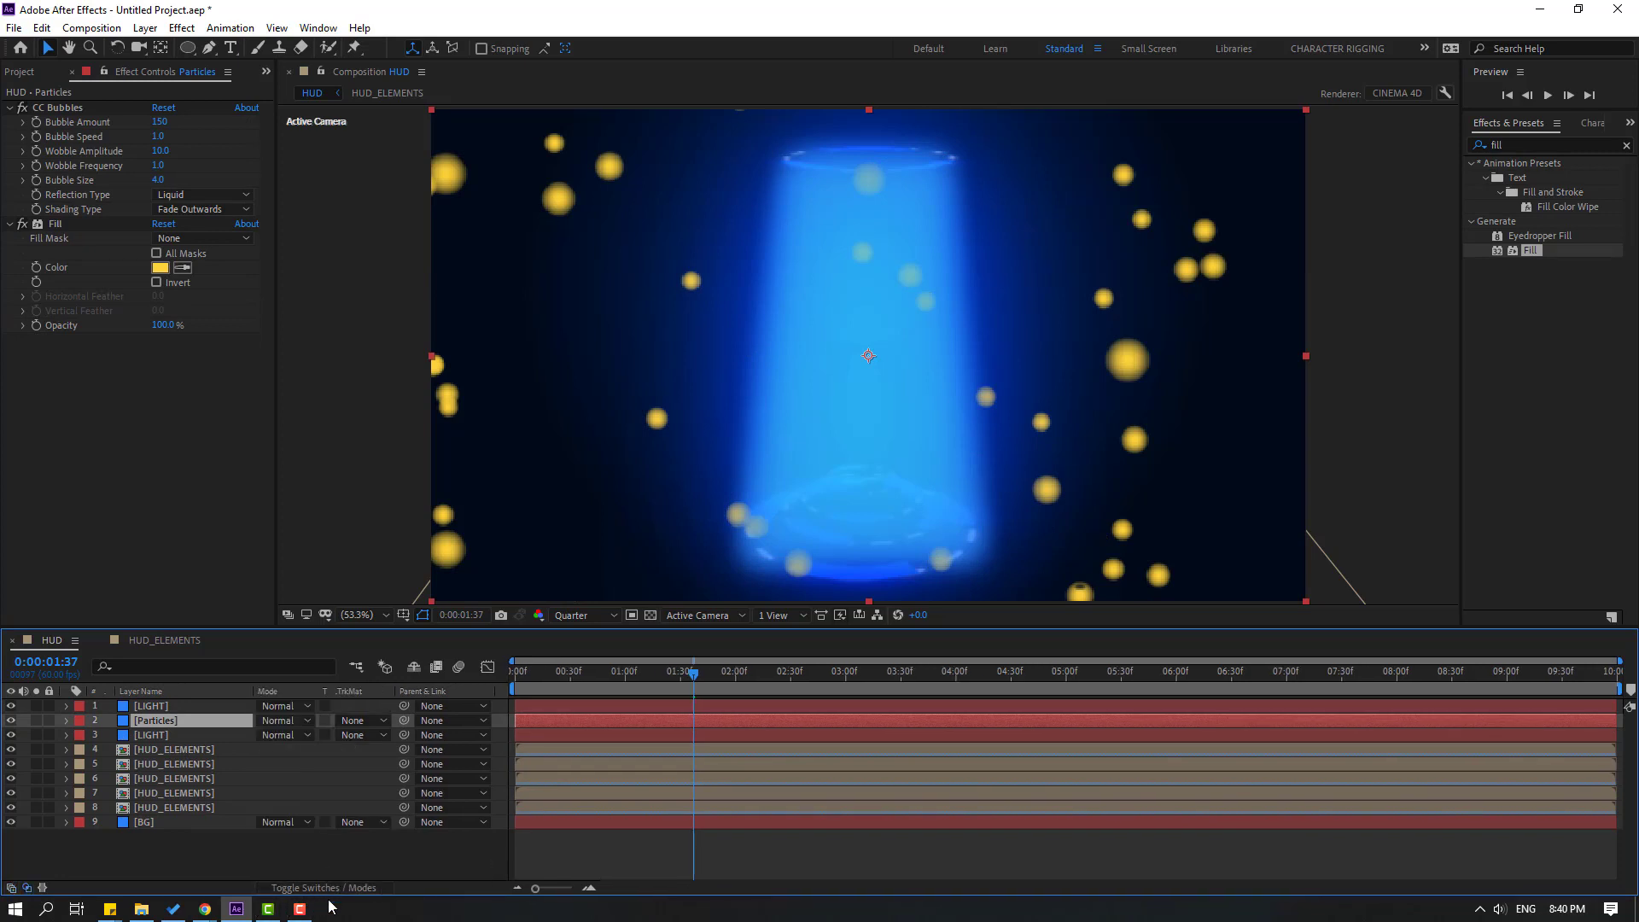
click(352, 726)
click(433, 766)
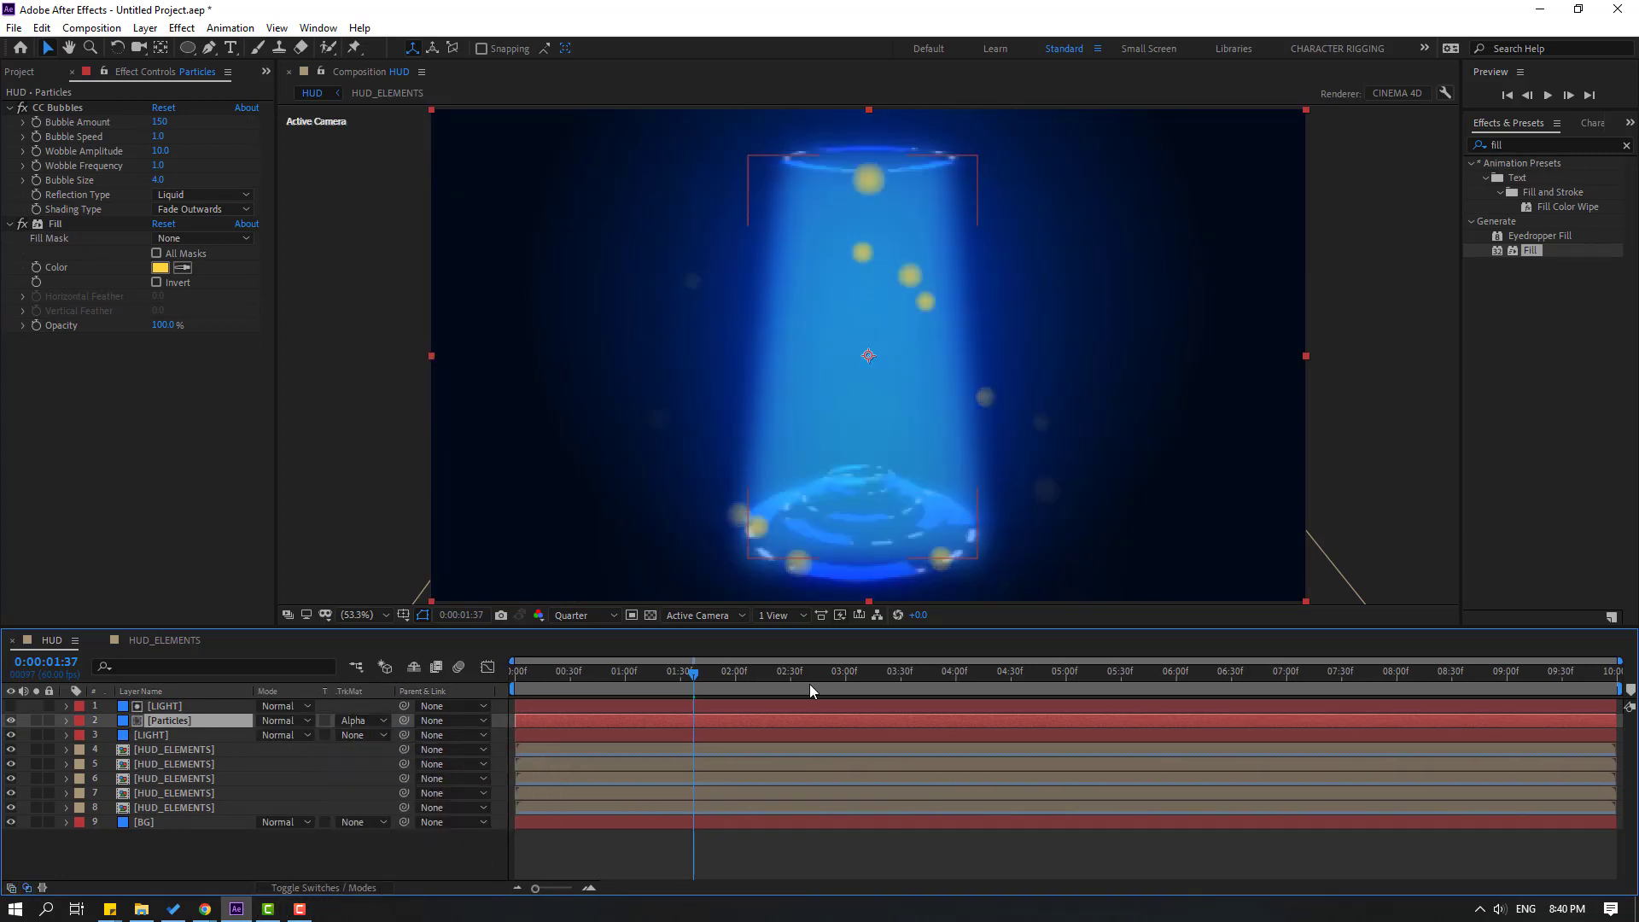
drag(693, 671, 805, 642)
Recolour the Particles bubble fill from yellow to light blue 43AAEC.
click(161, 269)
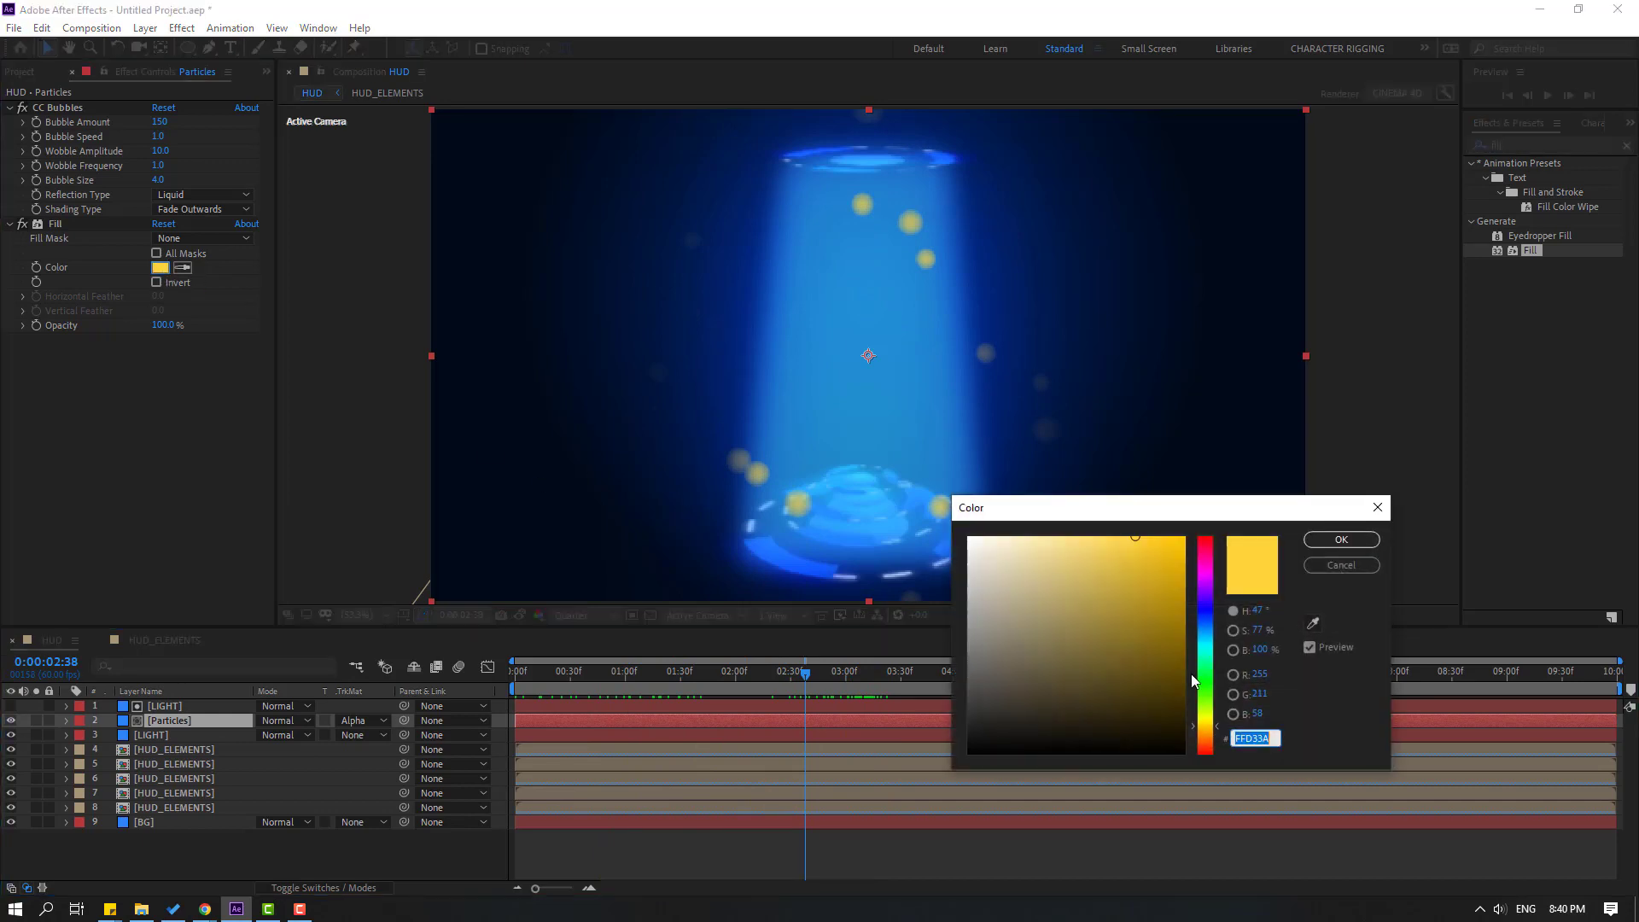
text(FFFFFF)
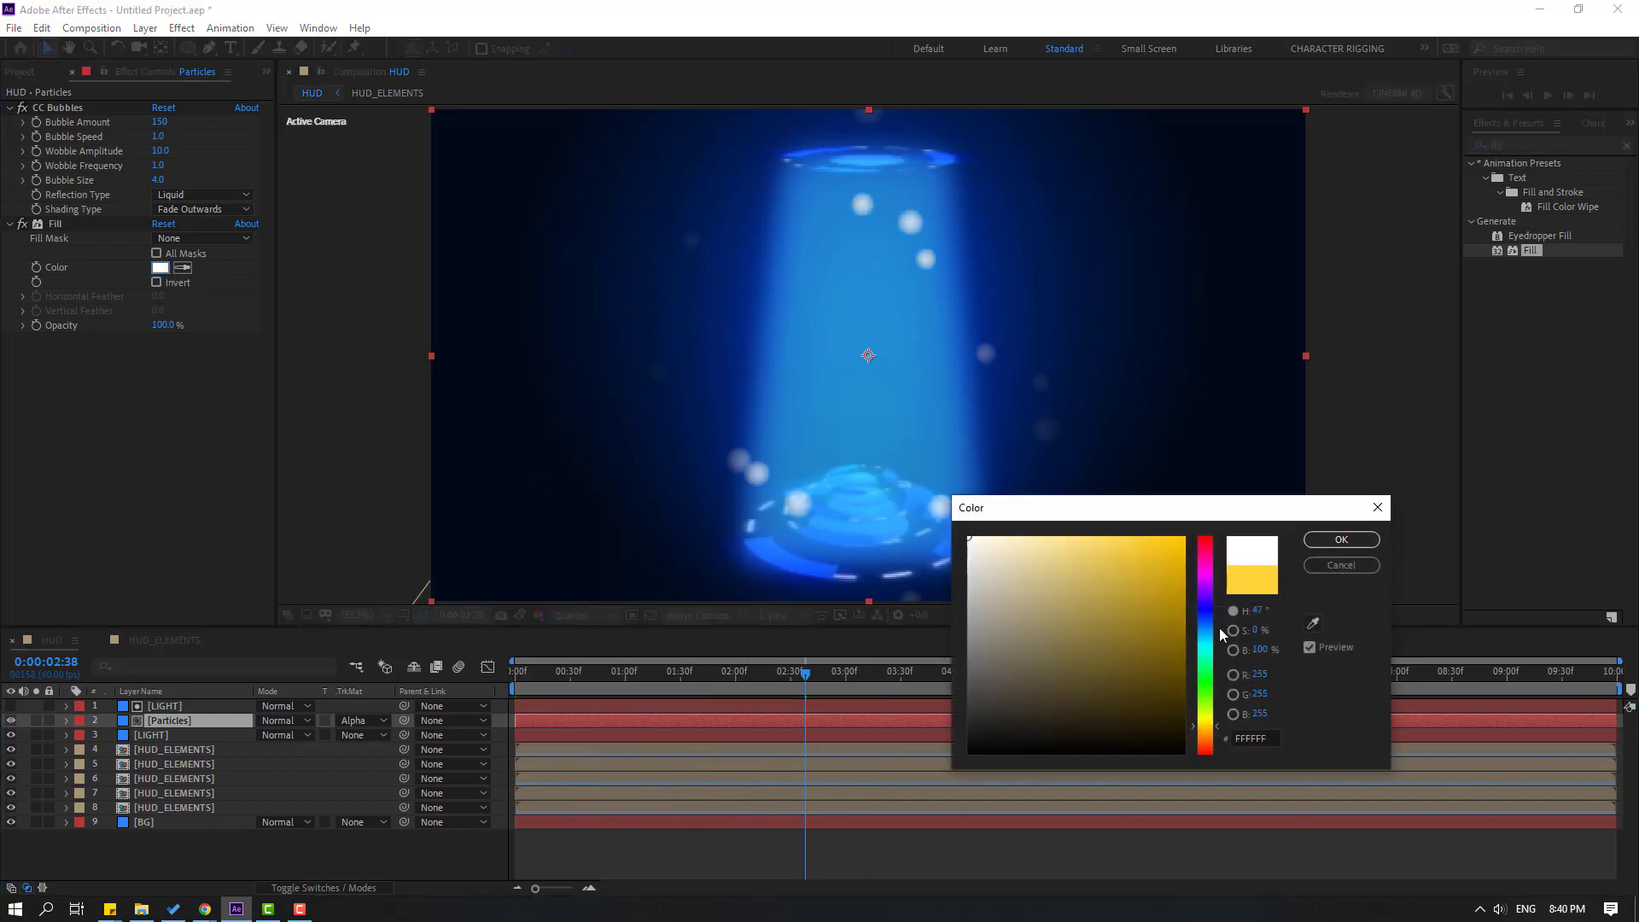
click(1220, 631)
mouse_move(1132, 571)
mouse_down()
mouse_move(1123, 552)
mouse_move(1141, 550)
mouse_up()
click(1340, 540)
click(585, 615)
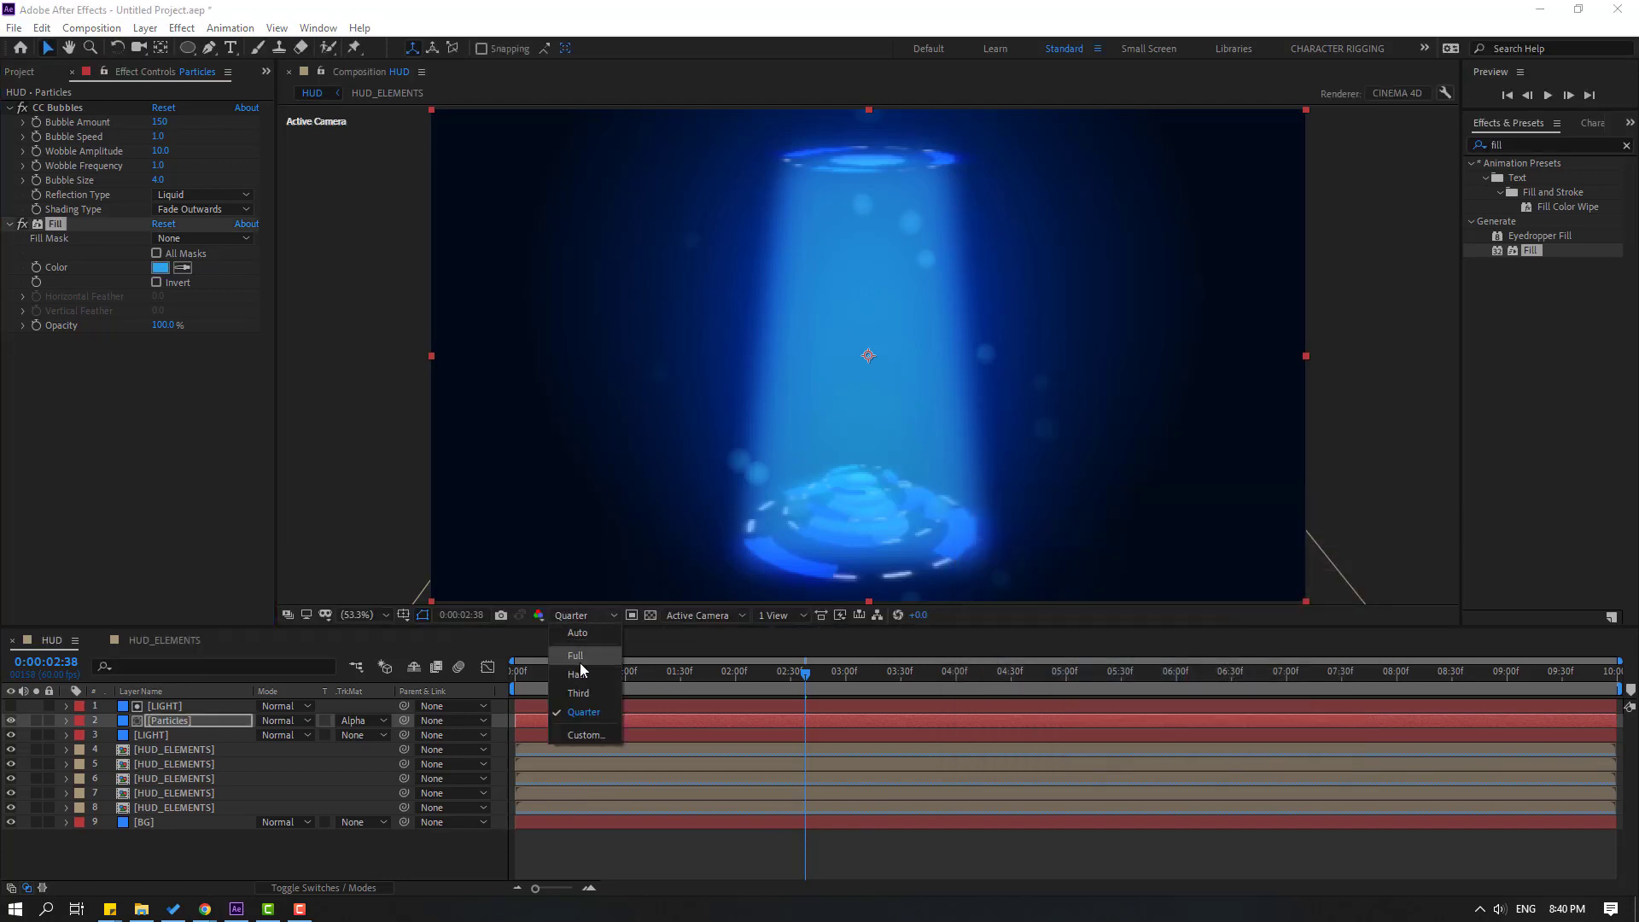
Set the viewer preview resolution to Full and return to an earlier frame.
click(581, 668)
click(585, 615)
click(575, 655)
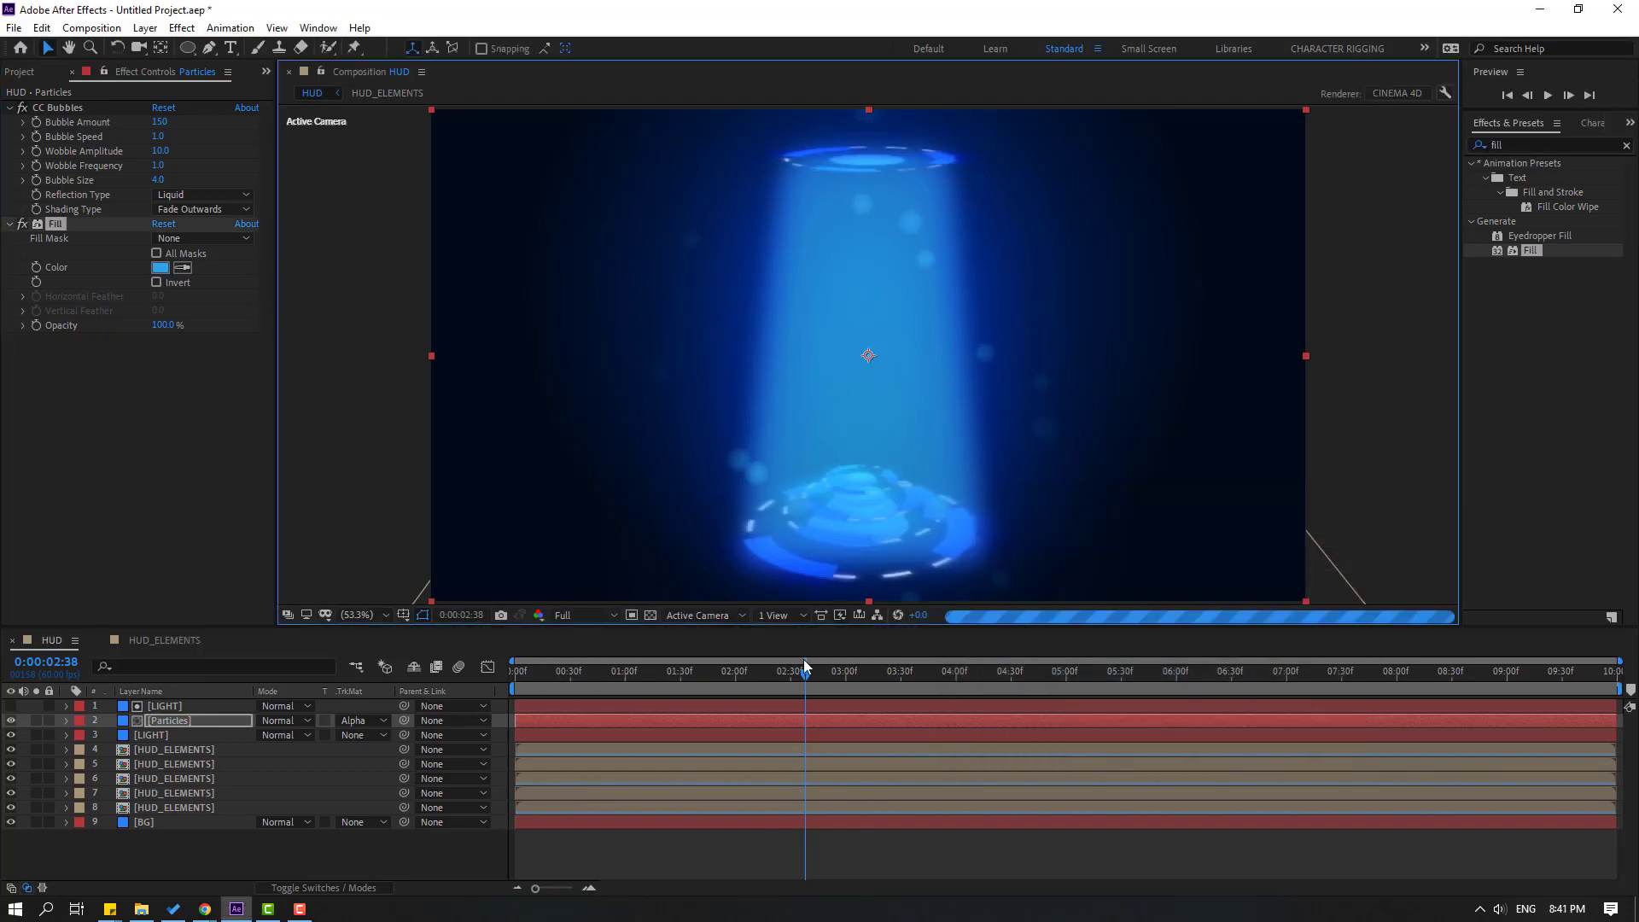
drag(805, 669, 729, 671)
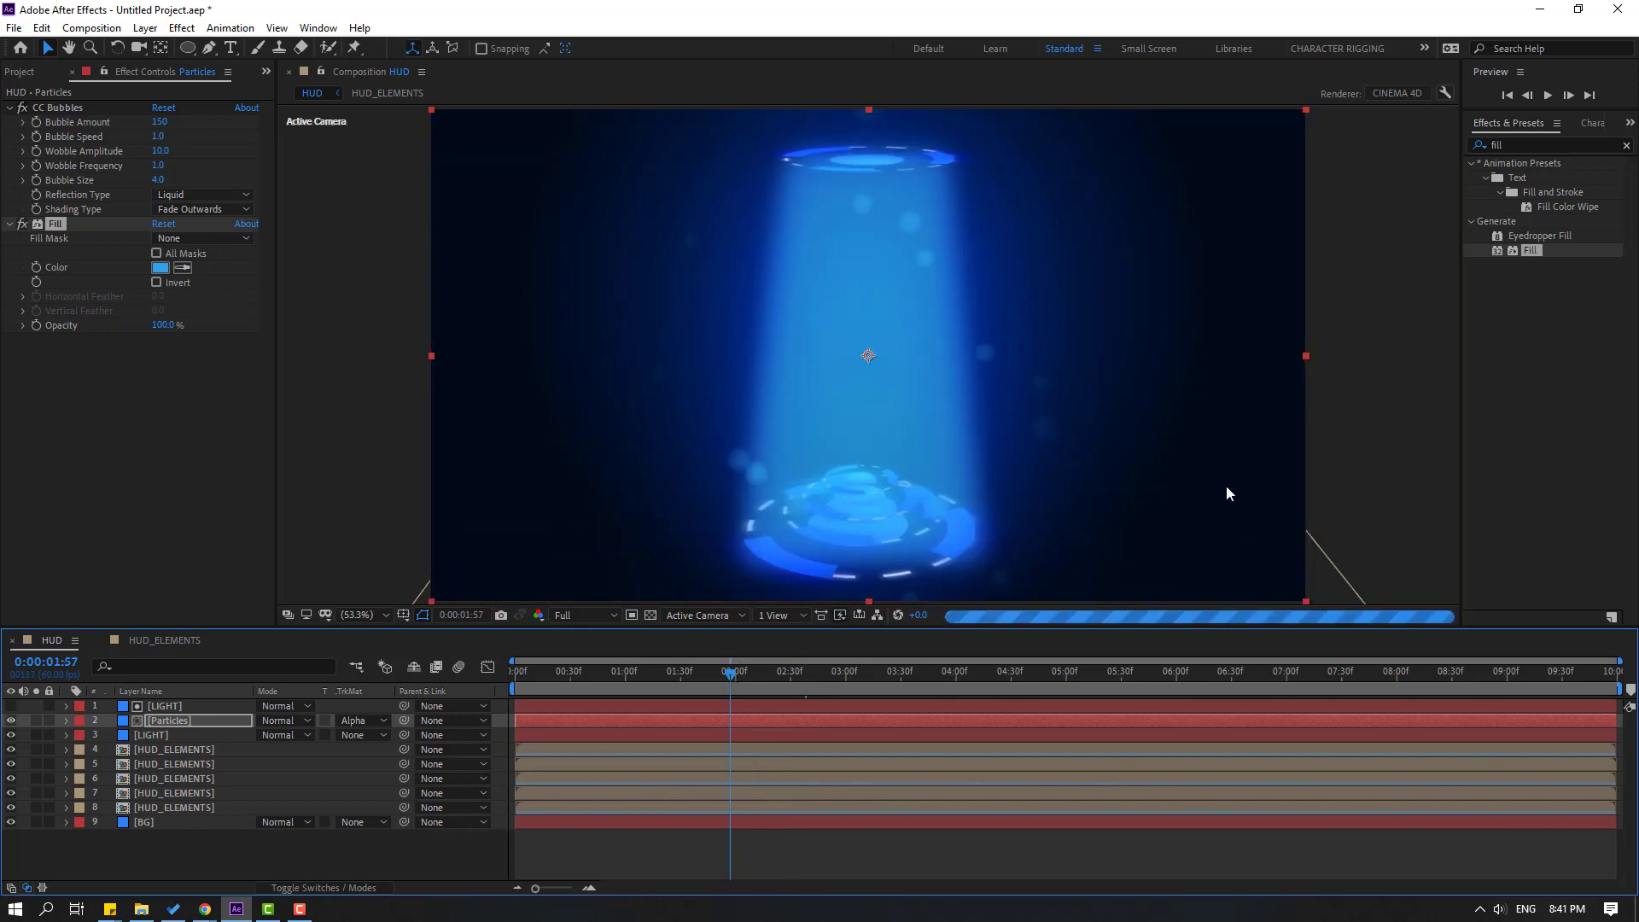
Apply Glow to the Particles layer with a 51 radius, previewing at Quarter resolution.
click(1522, 145)
text(glow)
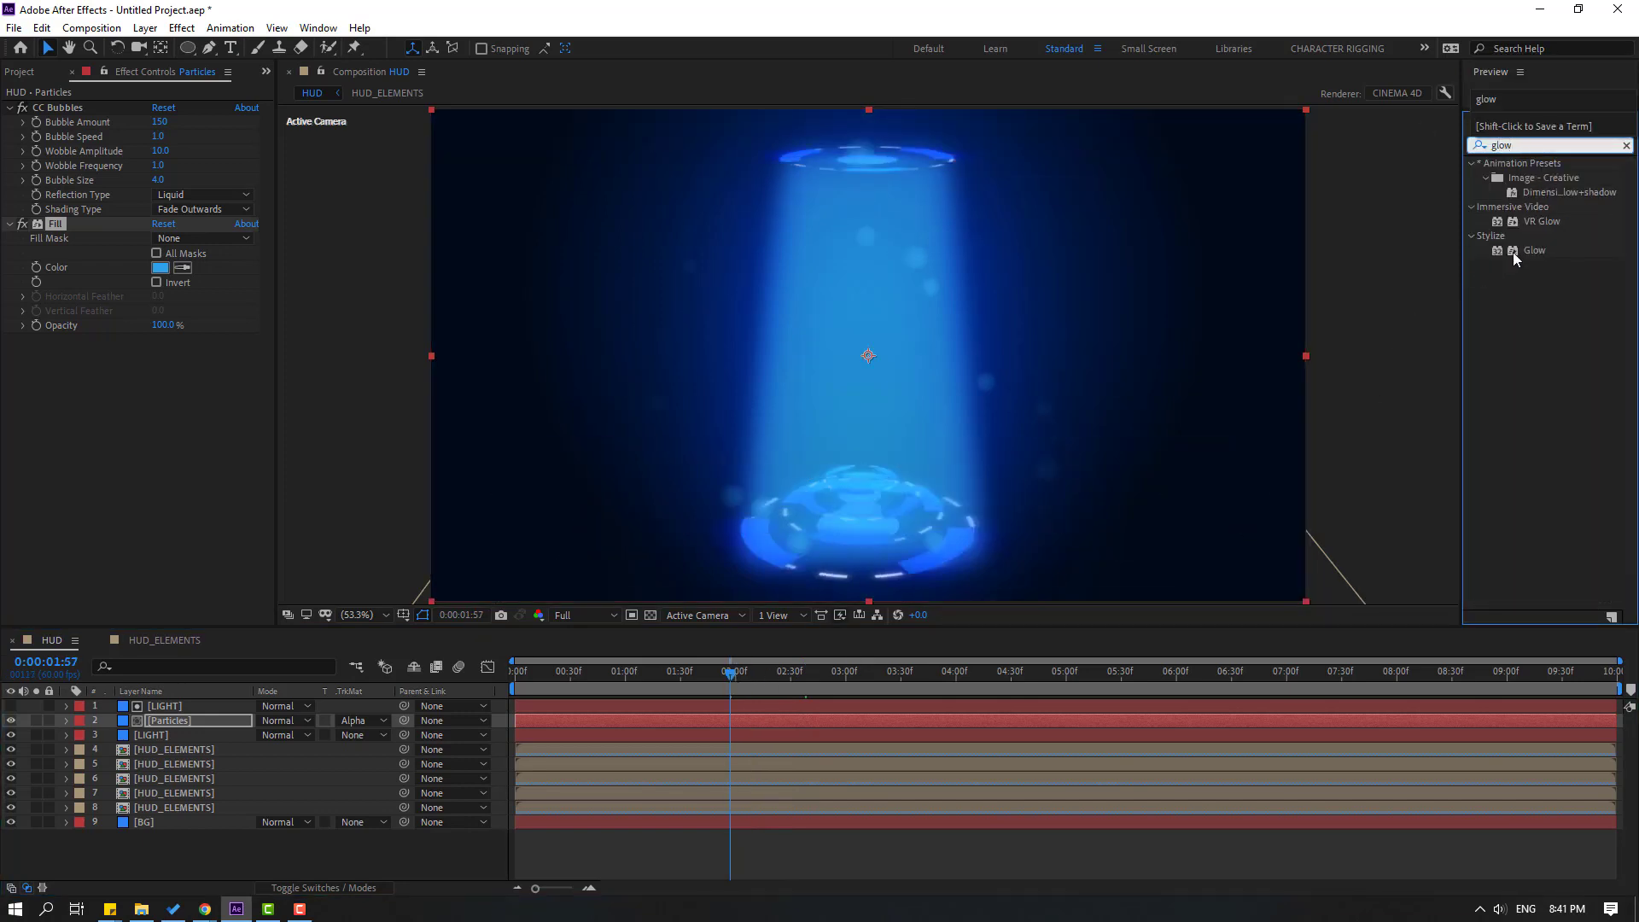
drag(1515, 258, 183, 715)
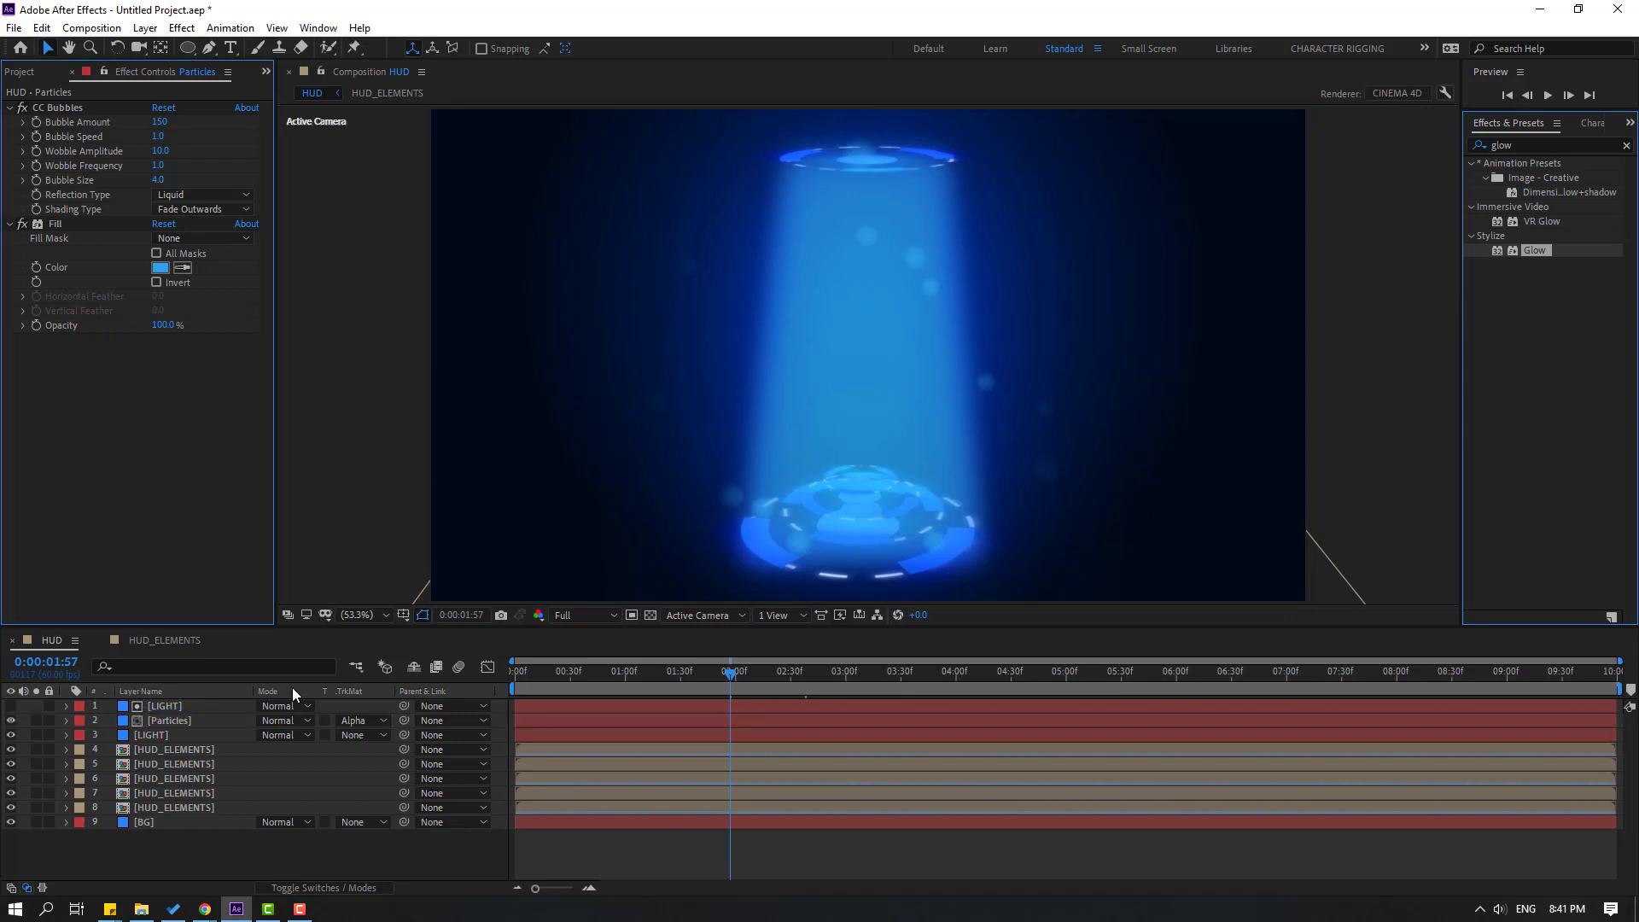
click(580, 615)
click(581, 721)
mouse_move(160, 382)
mouse_down()
mouse_move(183, 377)
mouse_move(129, 371)
mouse_up()
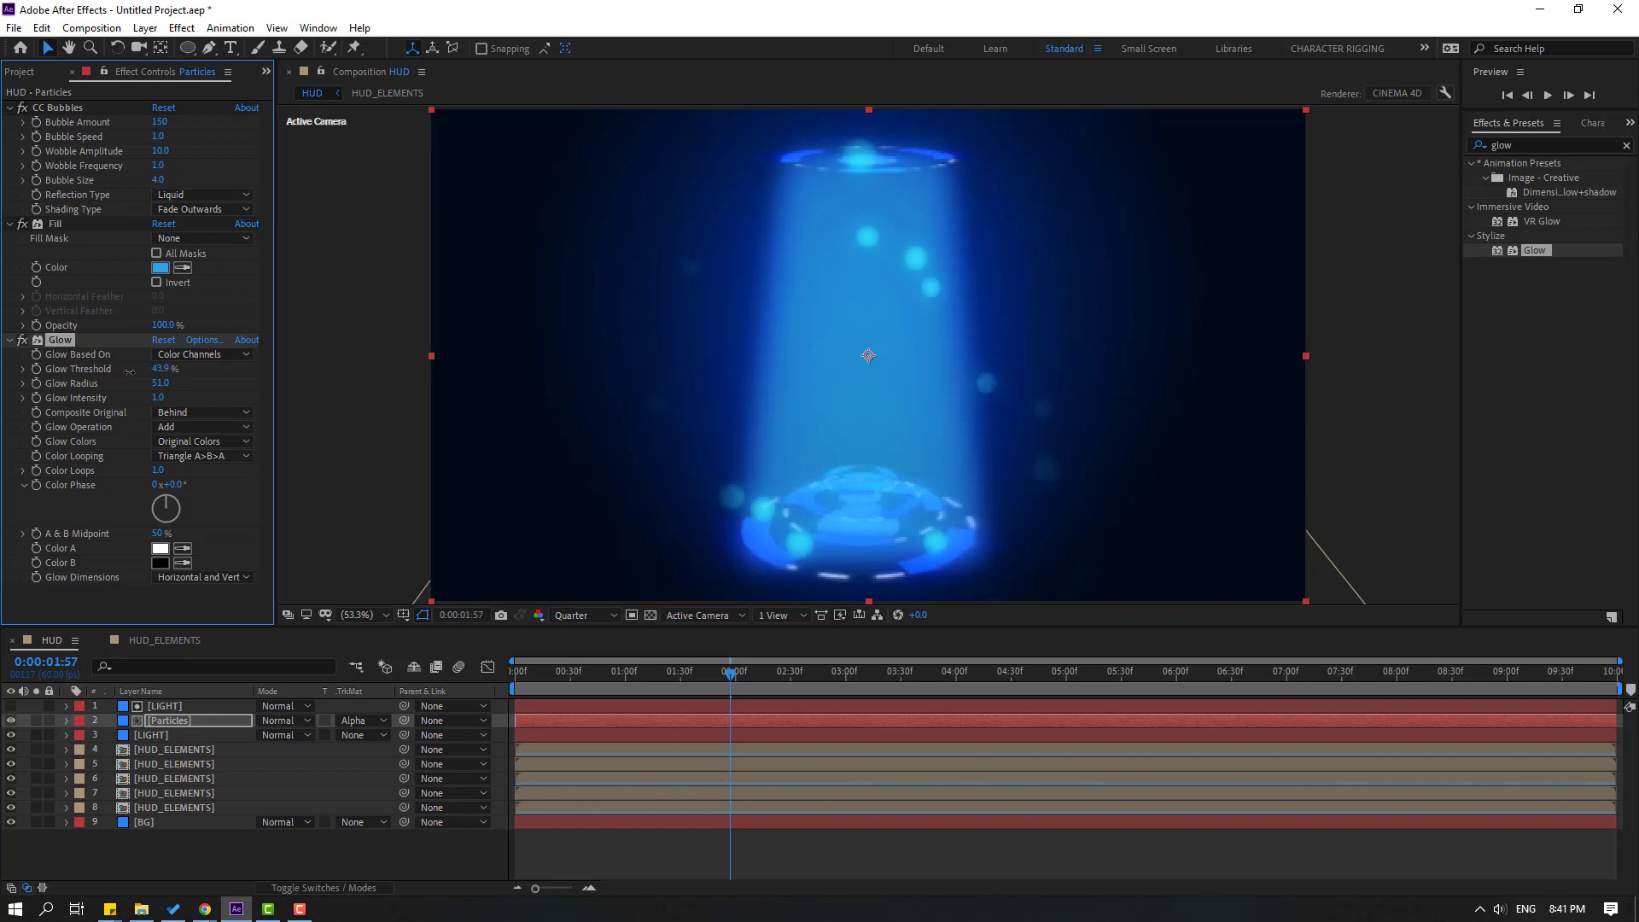
Set Bubble Size to 2.0 and play back a preview of the bubbles.
click(623, 670)
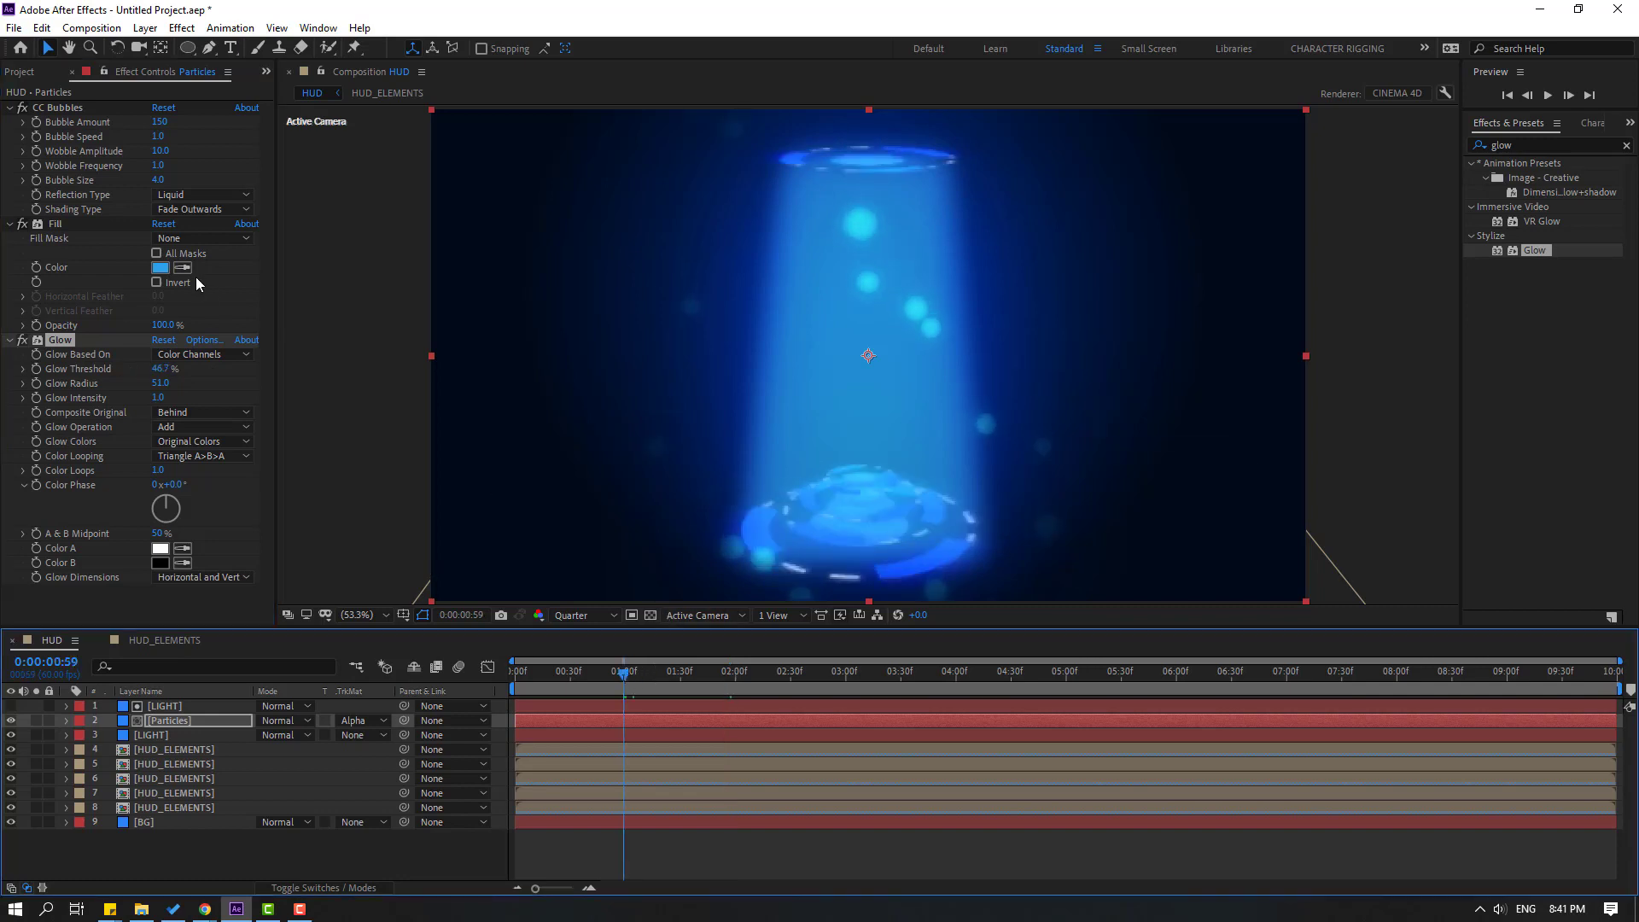
click(158, 181)
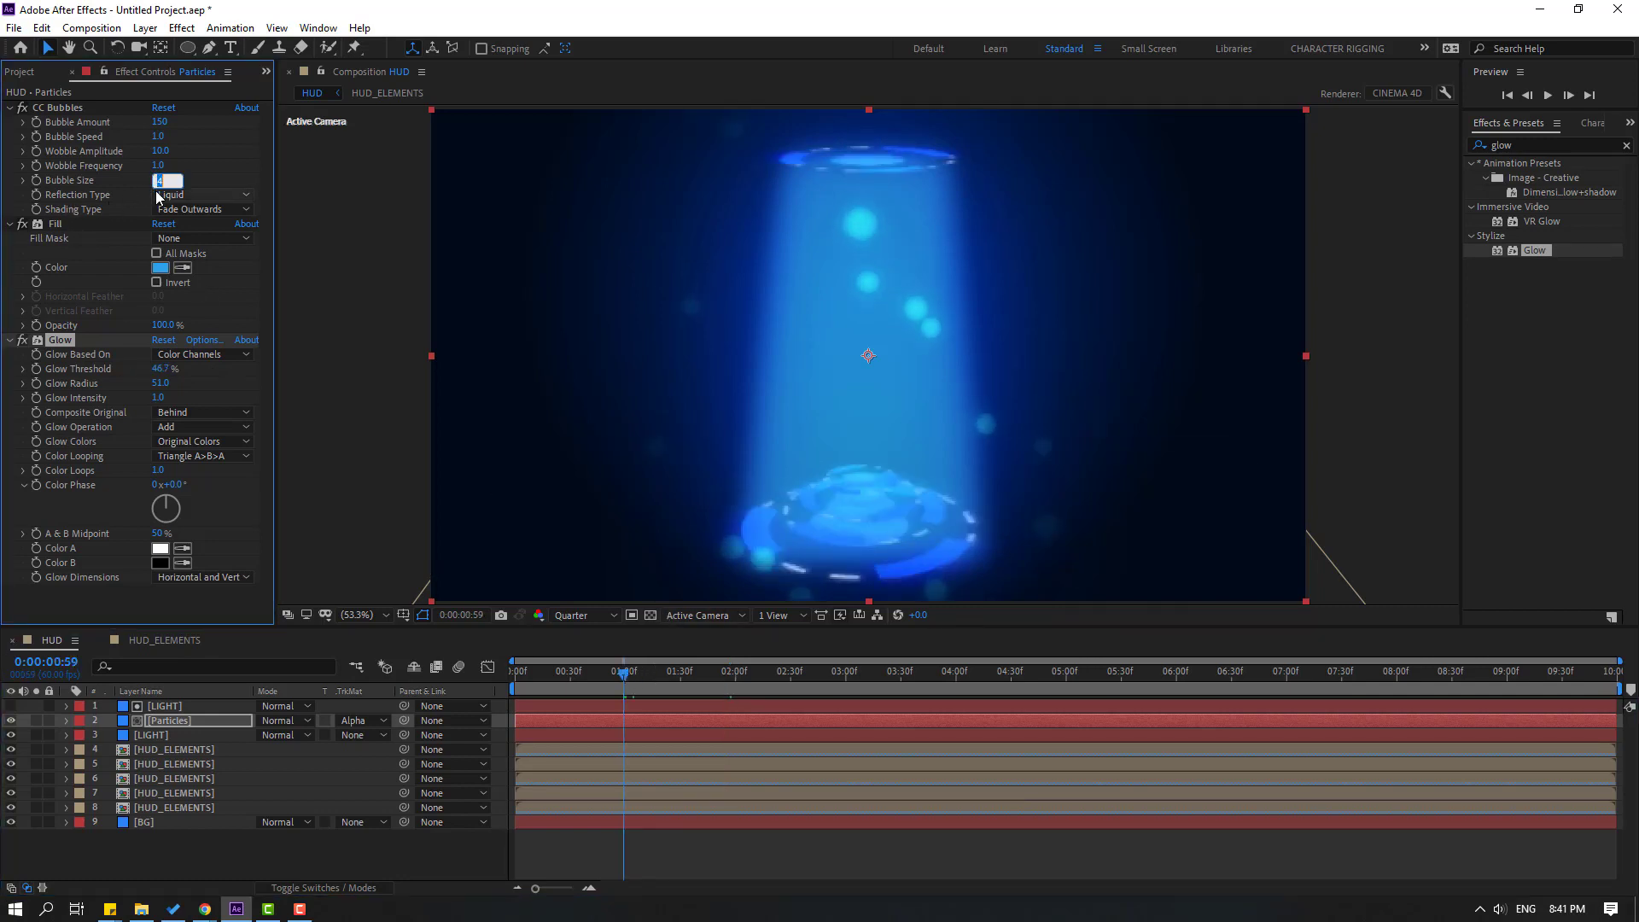
key(Return)
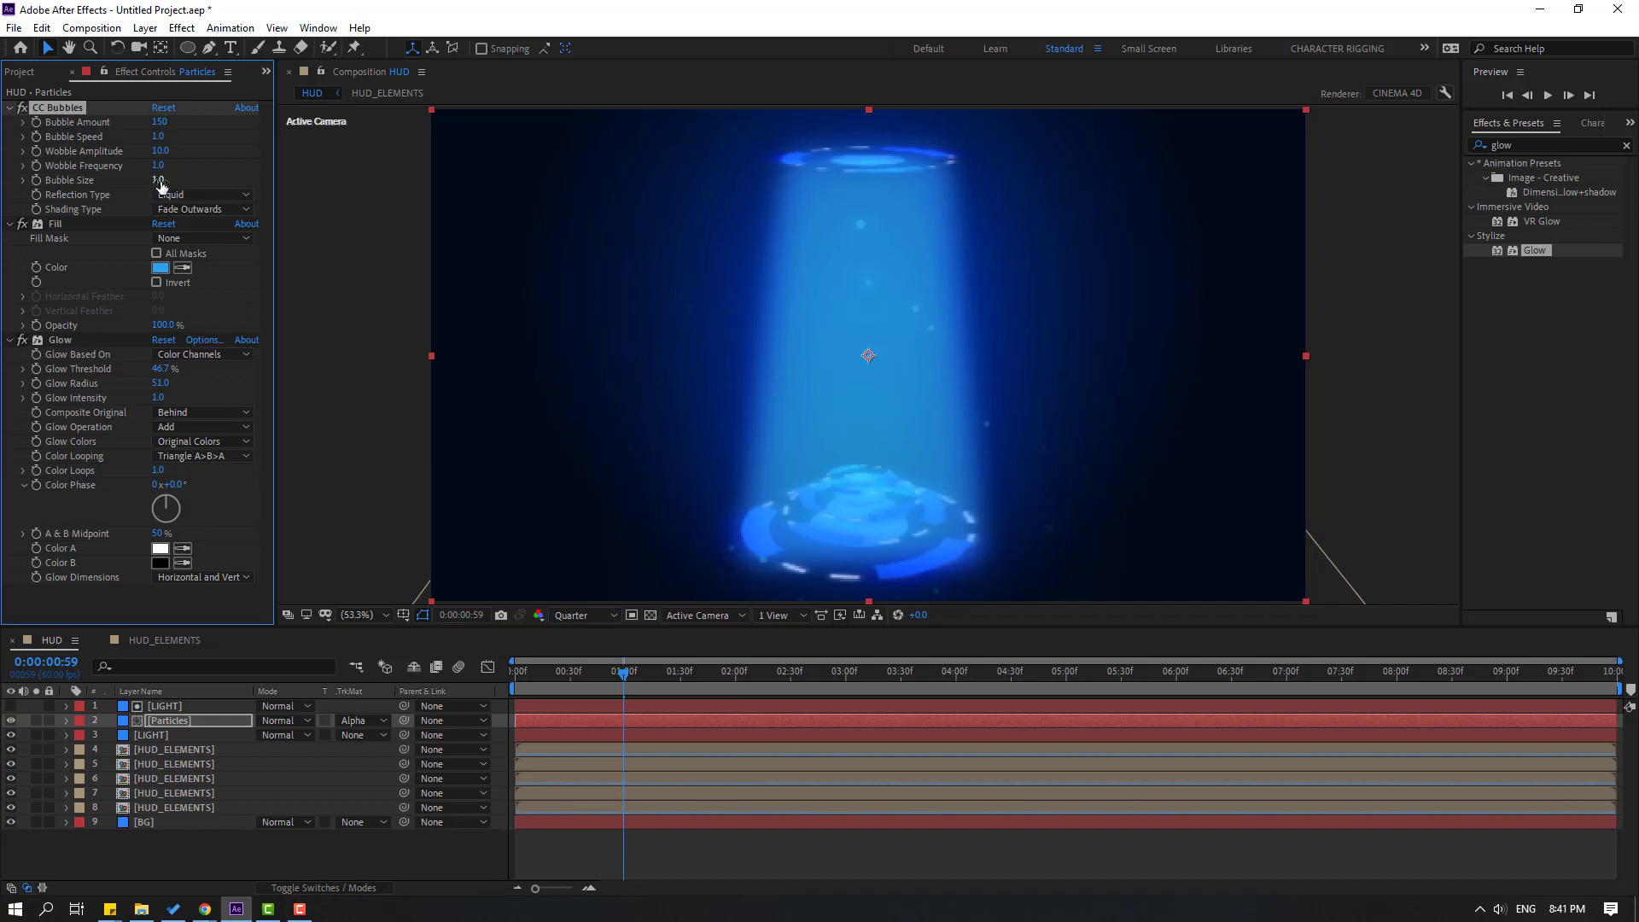
drag(157, 180, 160, 180)
drag(583, 674, 715, 674)
key(space)
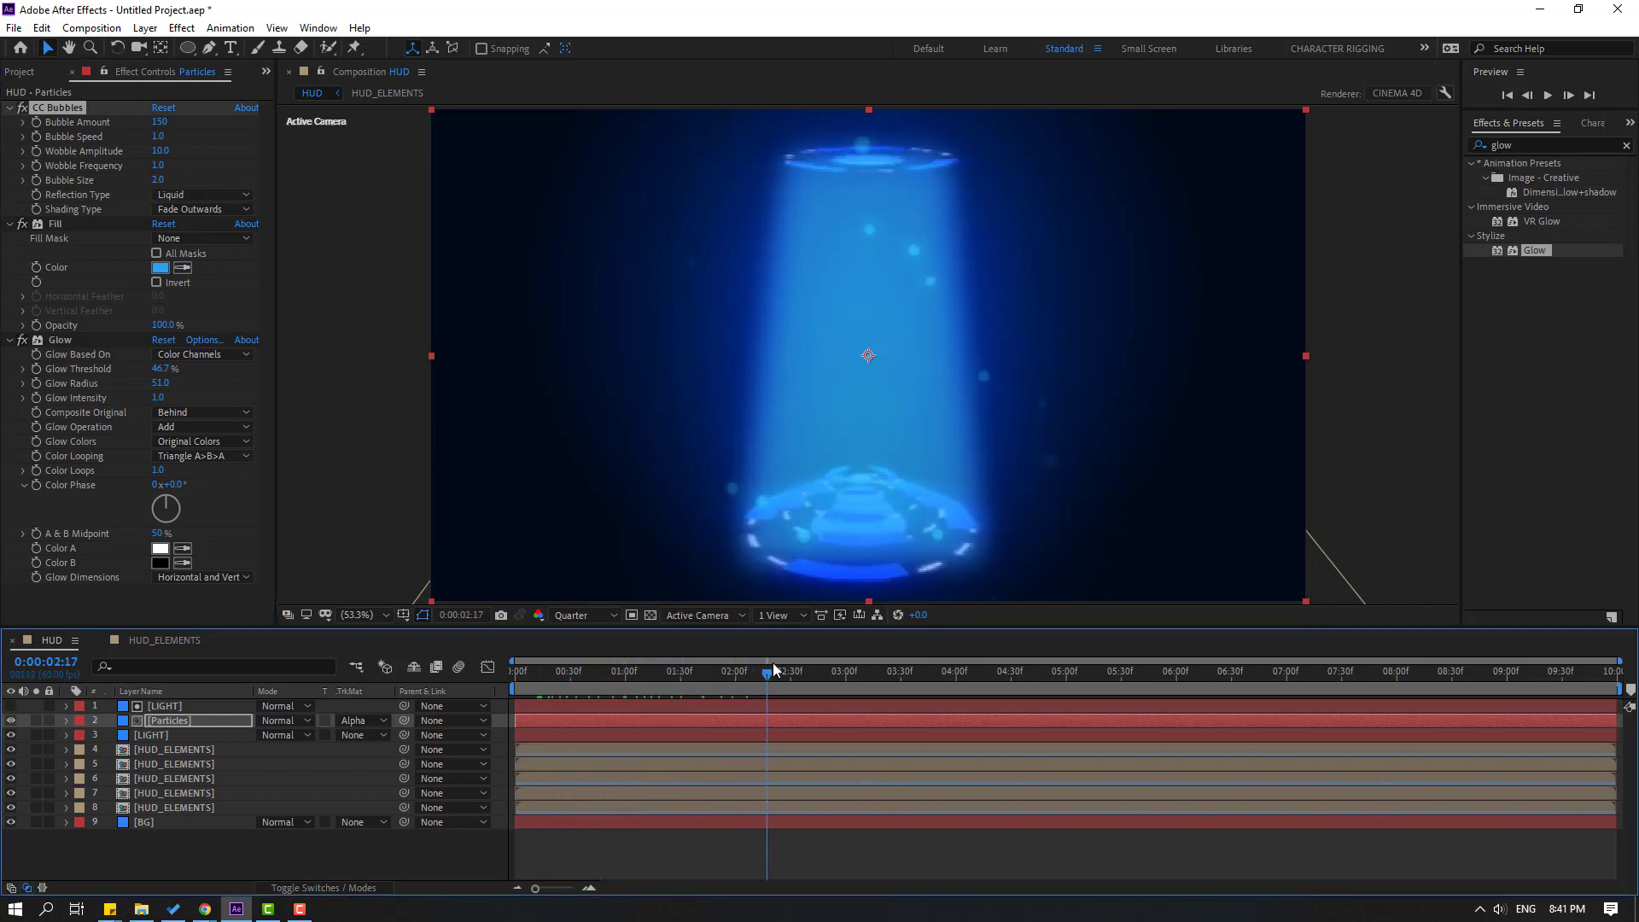
key(space)
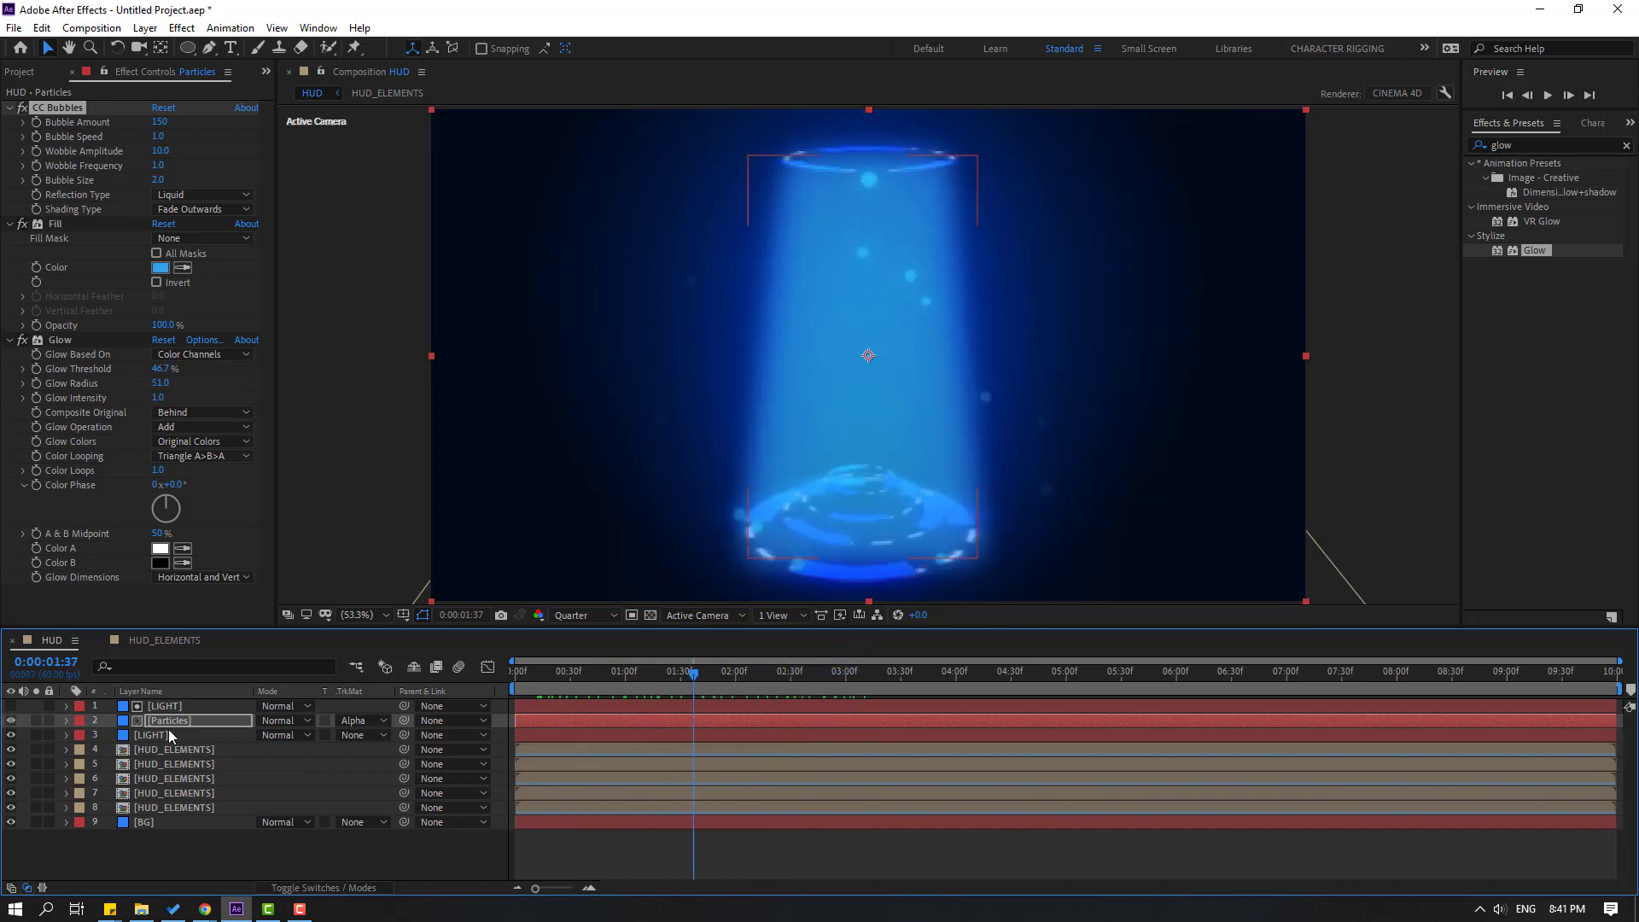
Draw a four-point mask on the Particles layer around the beam's outline.
click(182, 722)
key(g)
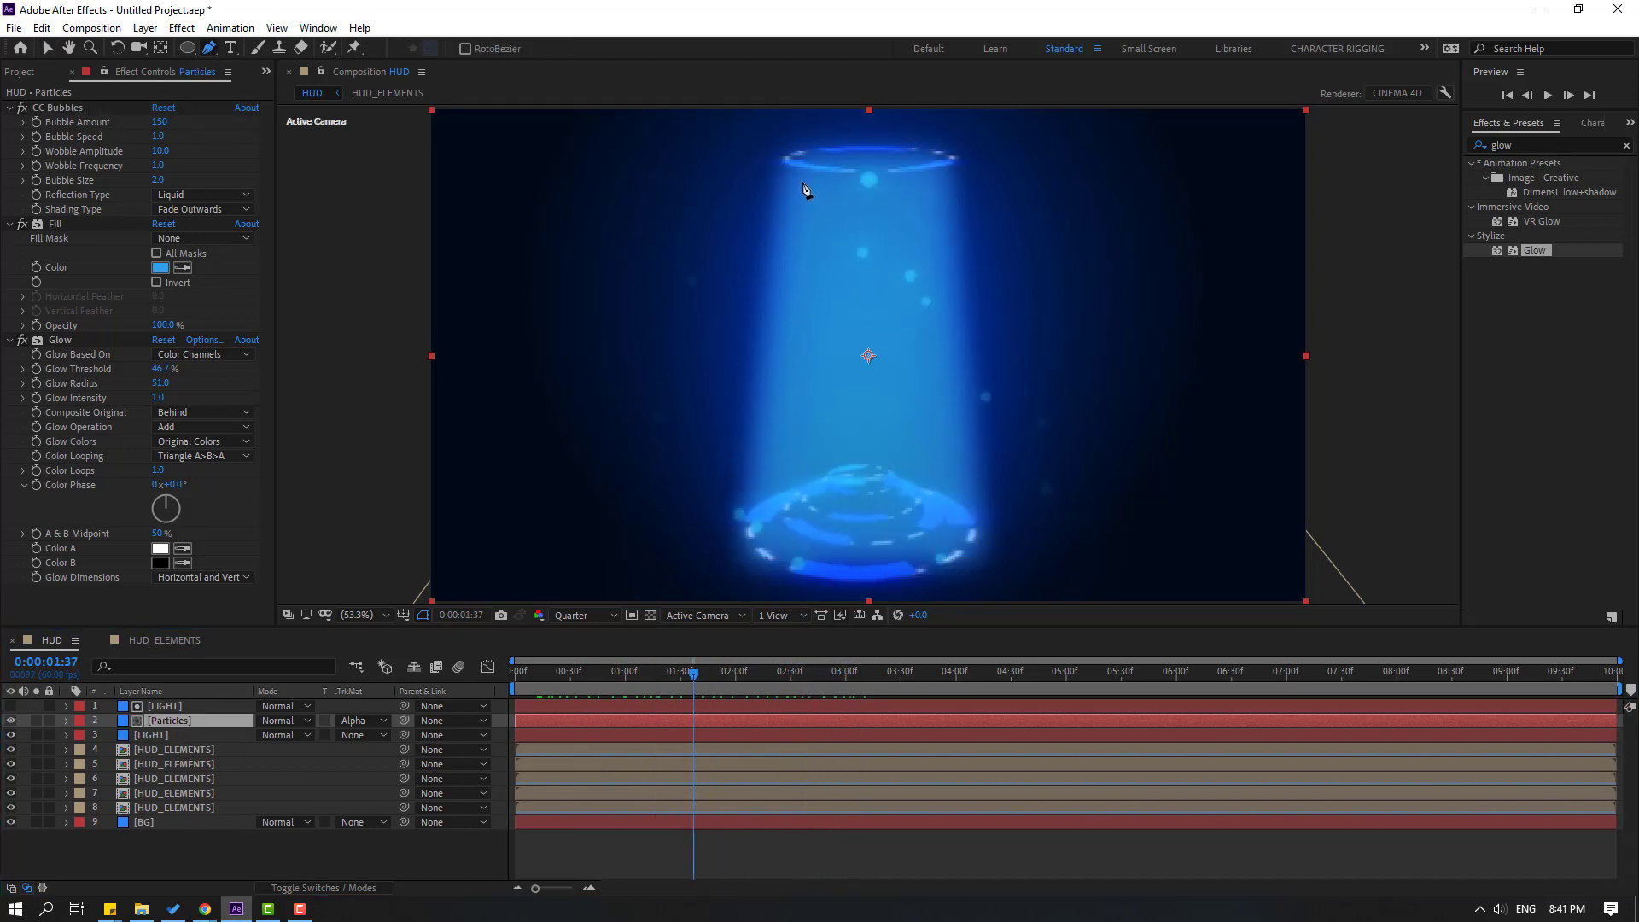
click(778, 165)
click(744, 523)
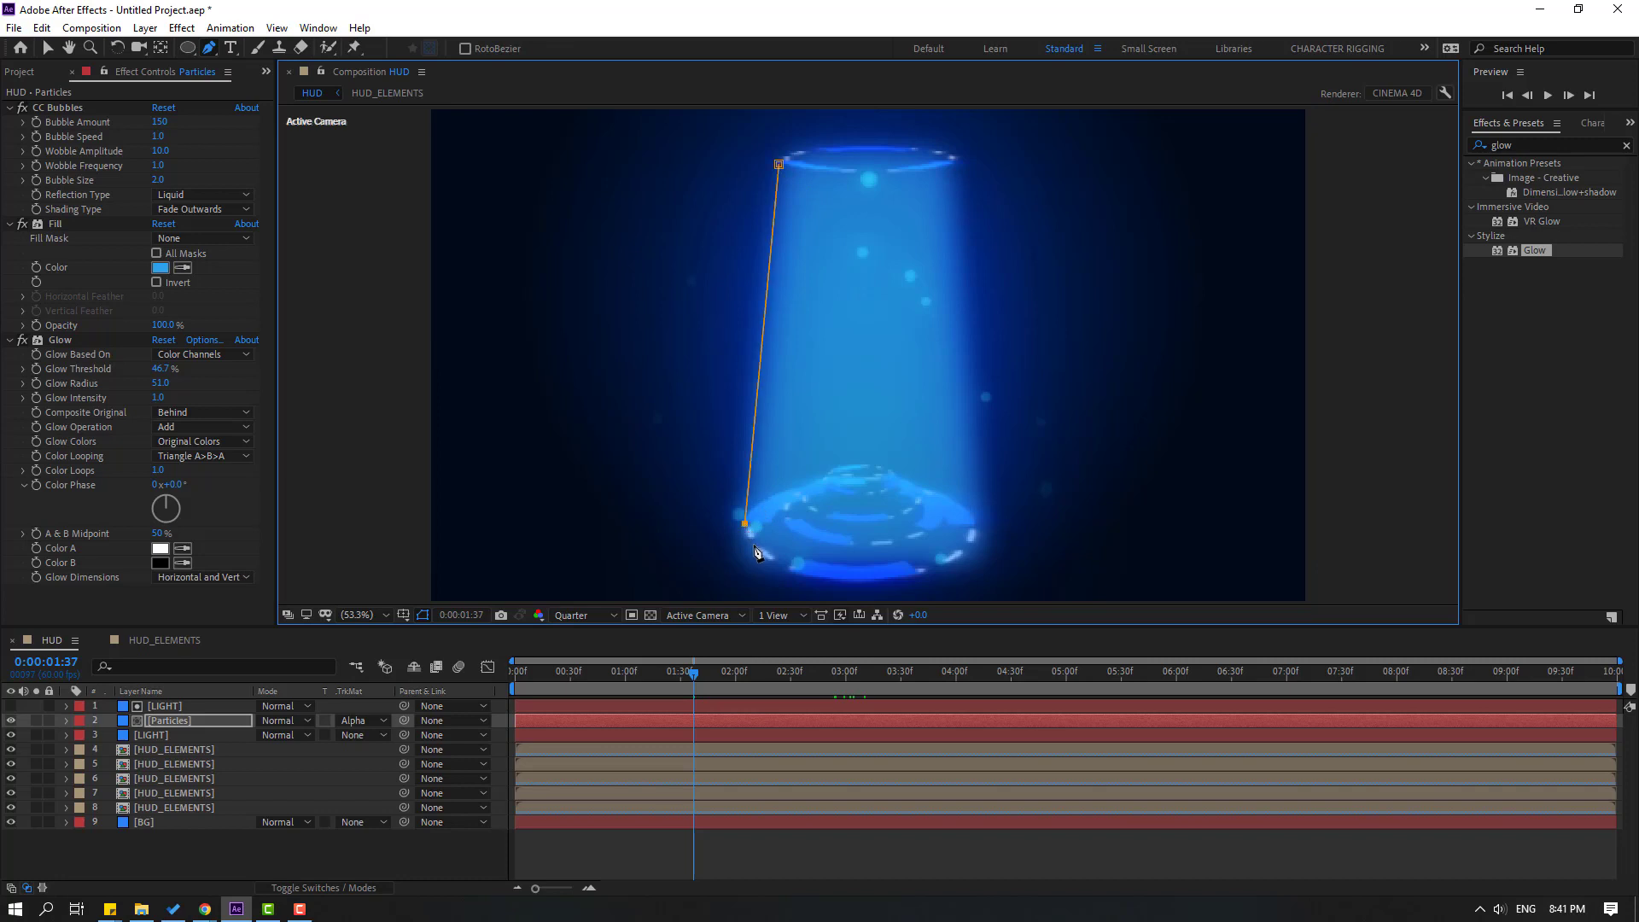
click(967, 539)
click(957, 167)
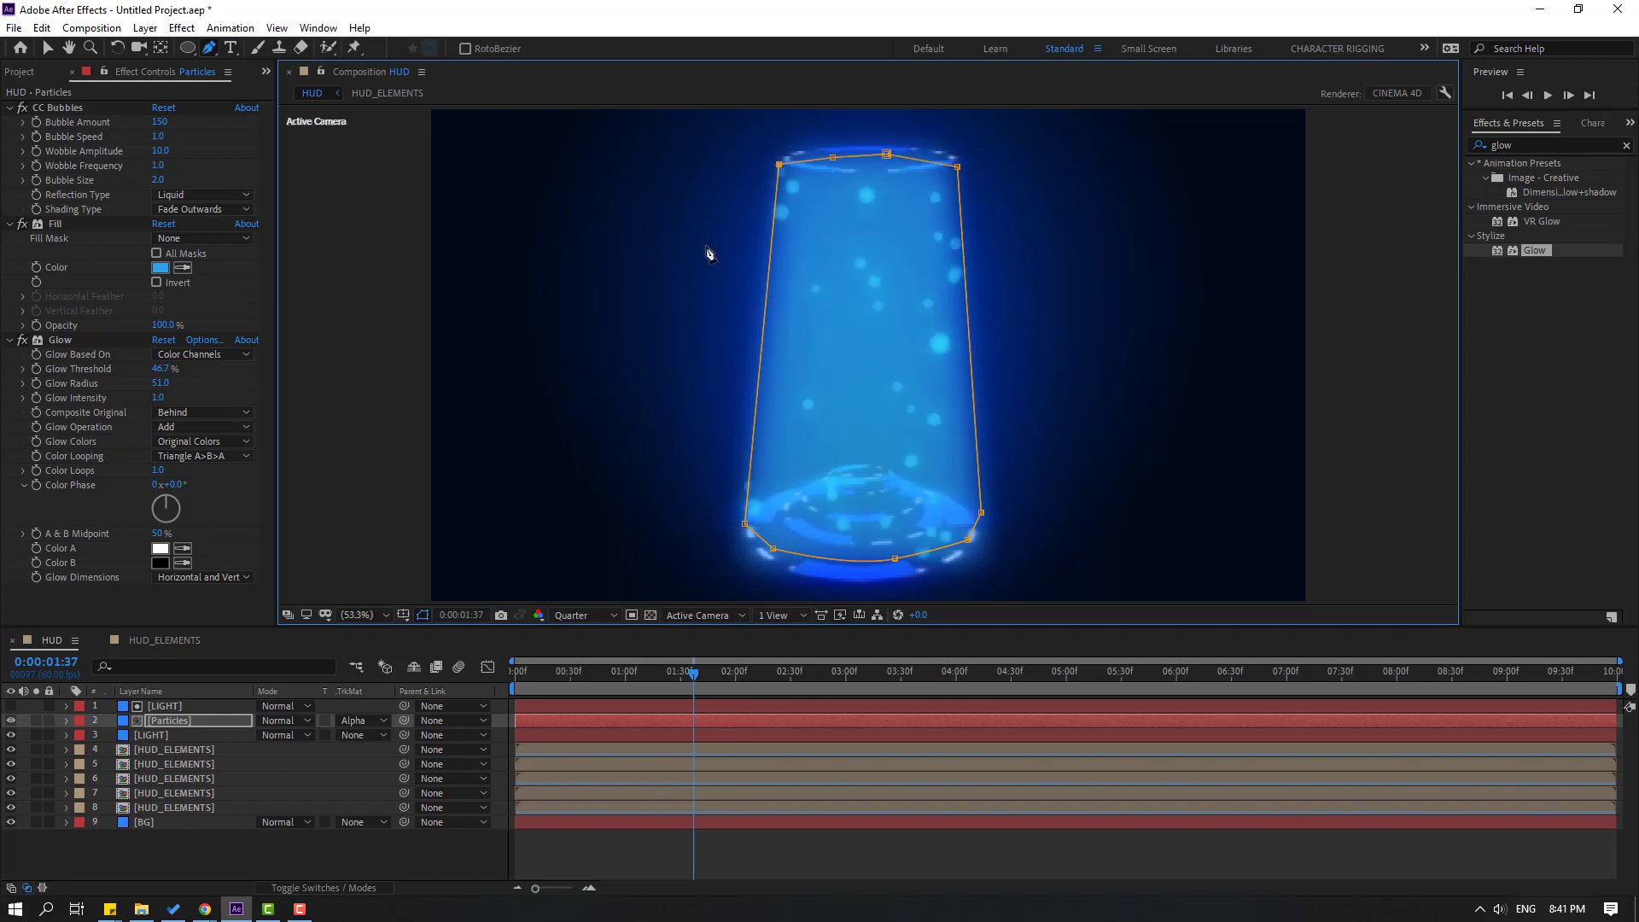
Preview the masked bubbles from an earlier frame, then show the Particles layer's Opacity.
click(48, 48)
click(777, 854)
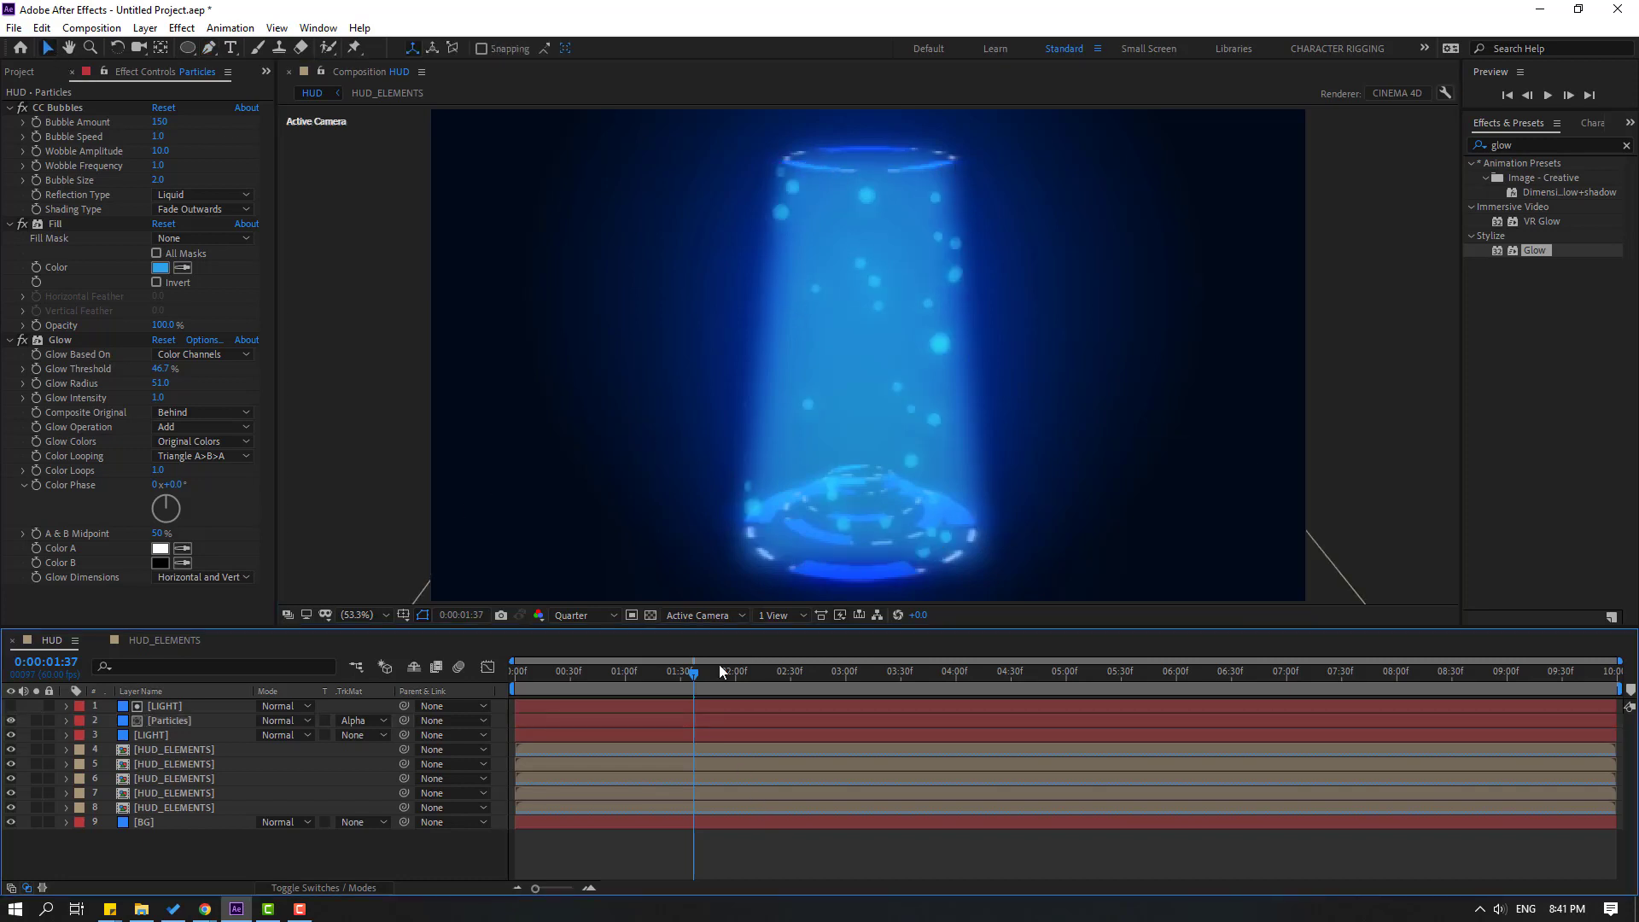
drag(719, 669, 483, 688)
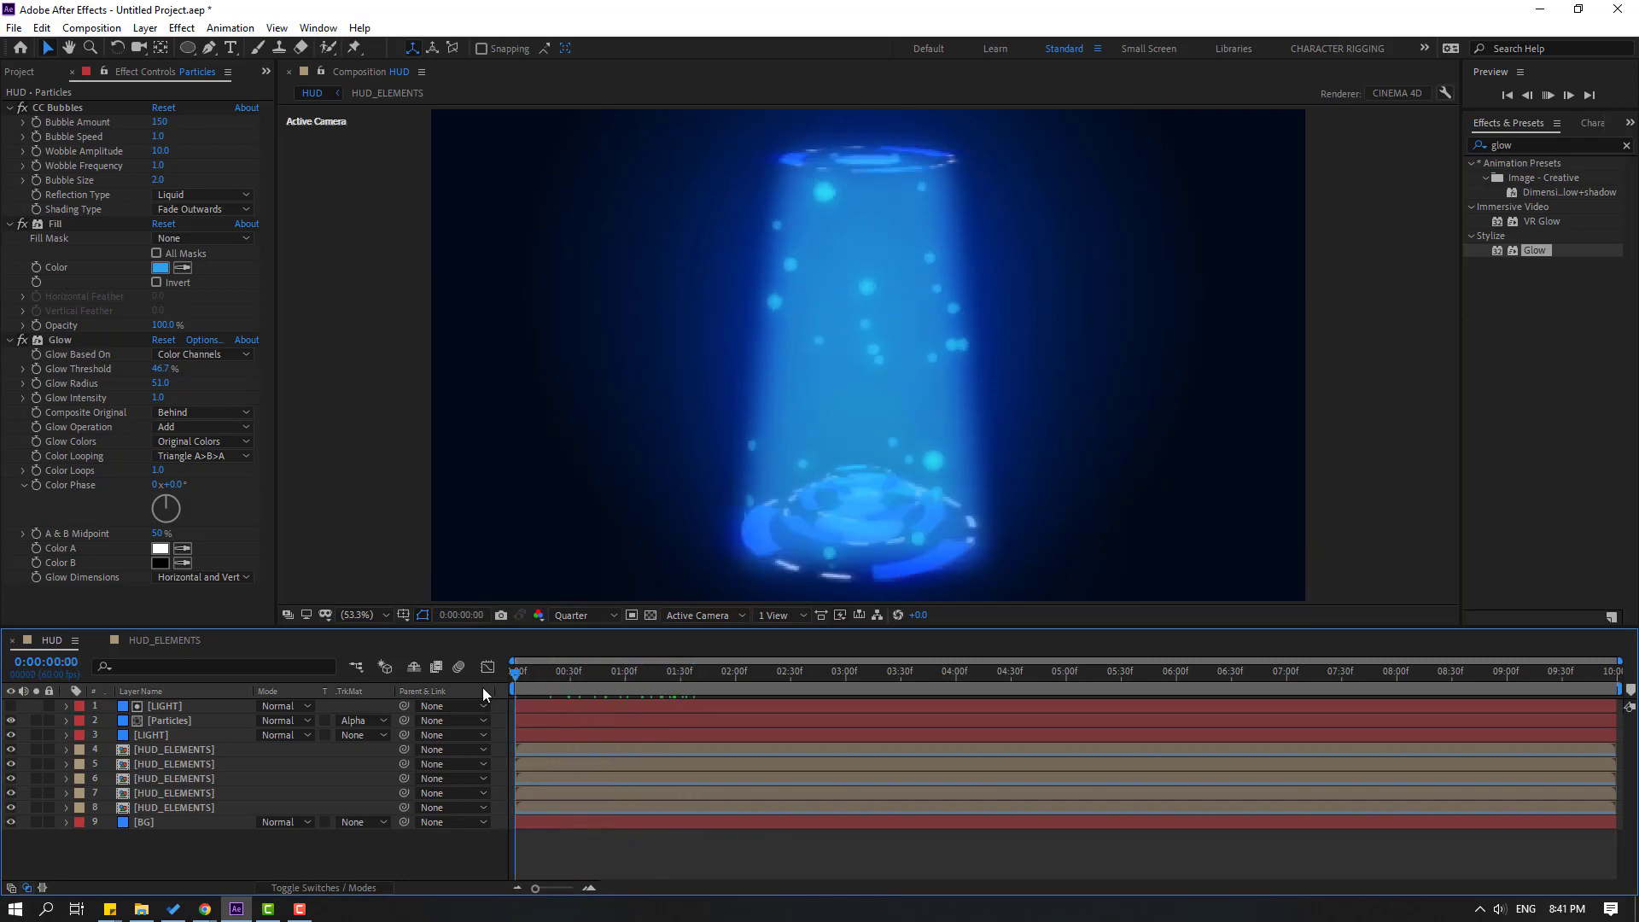
key(space)
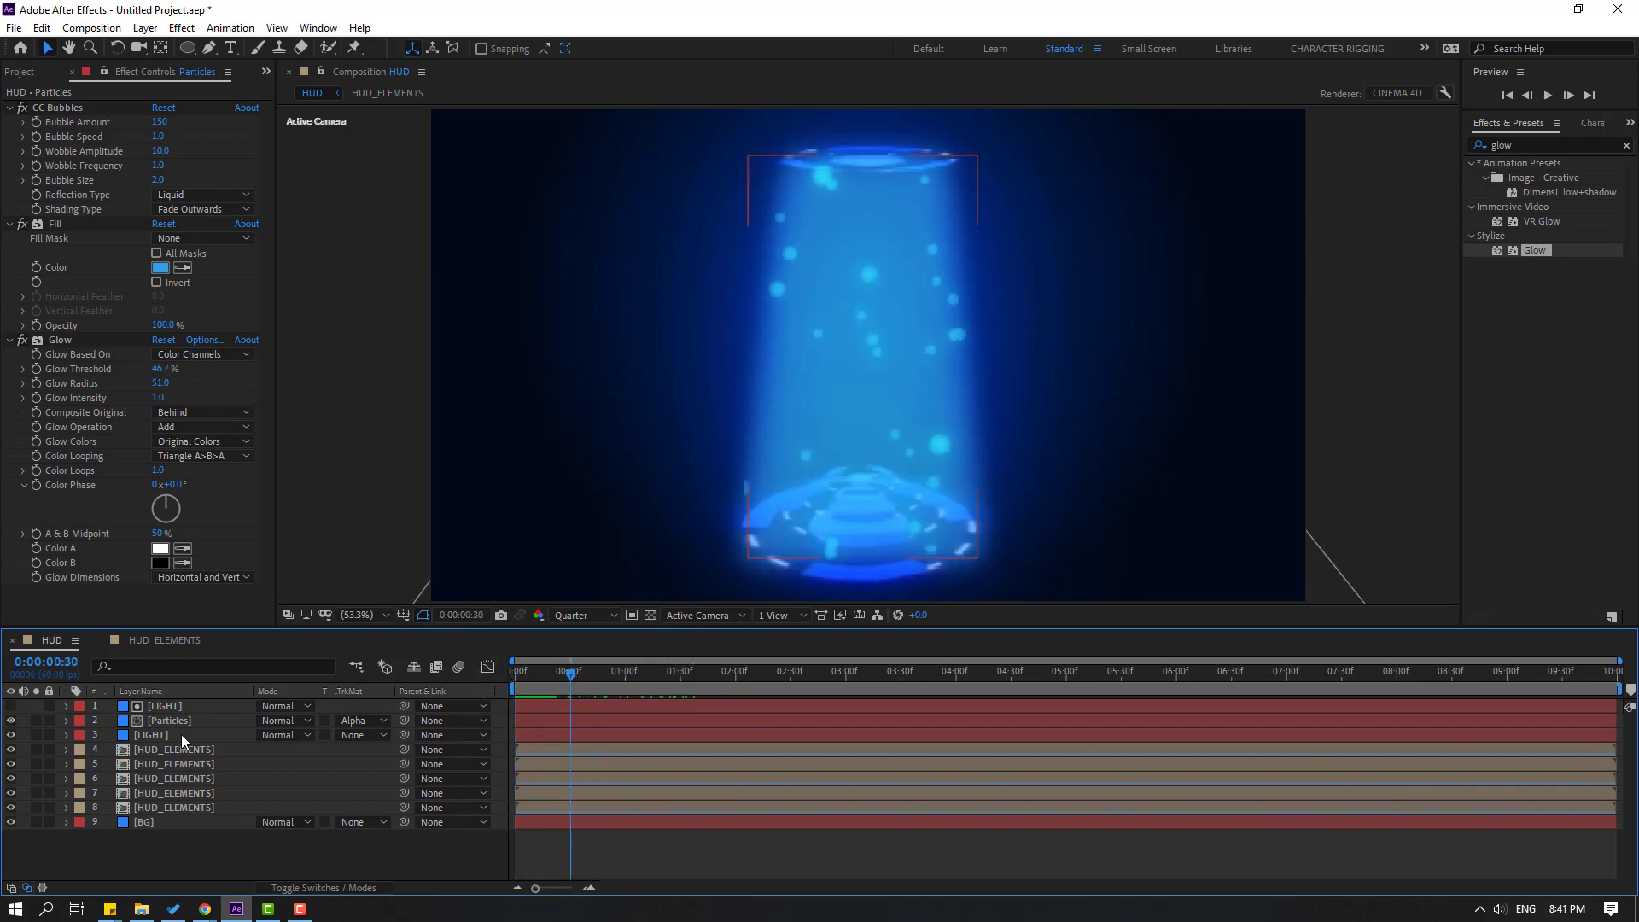
click(180, 722)
key(t)
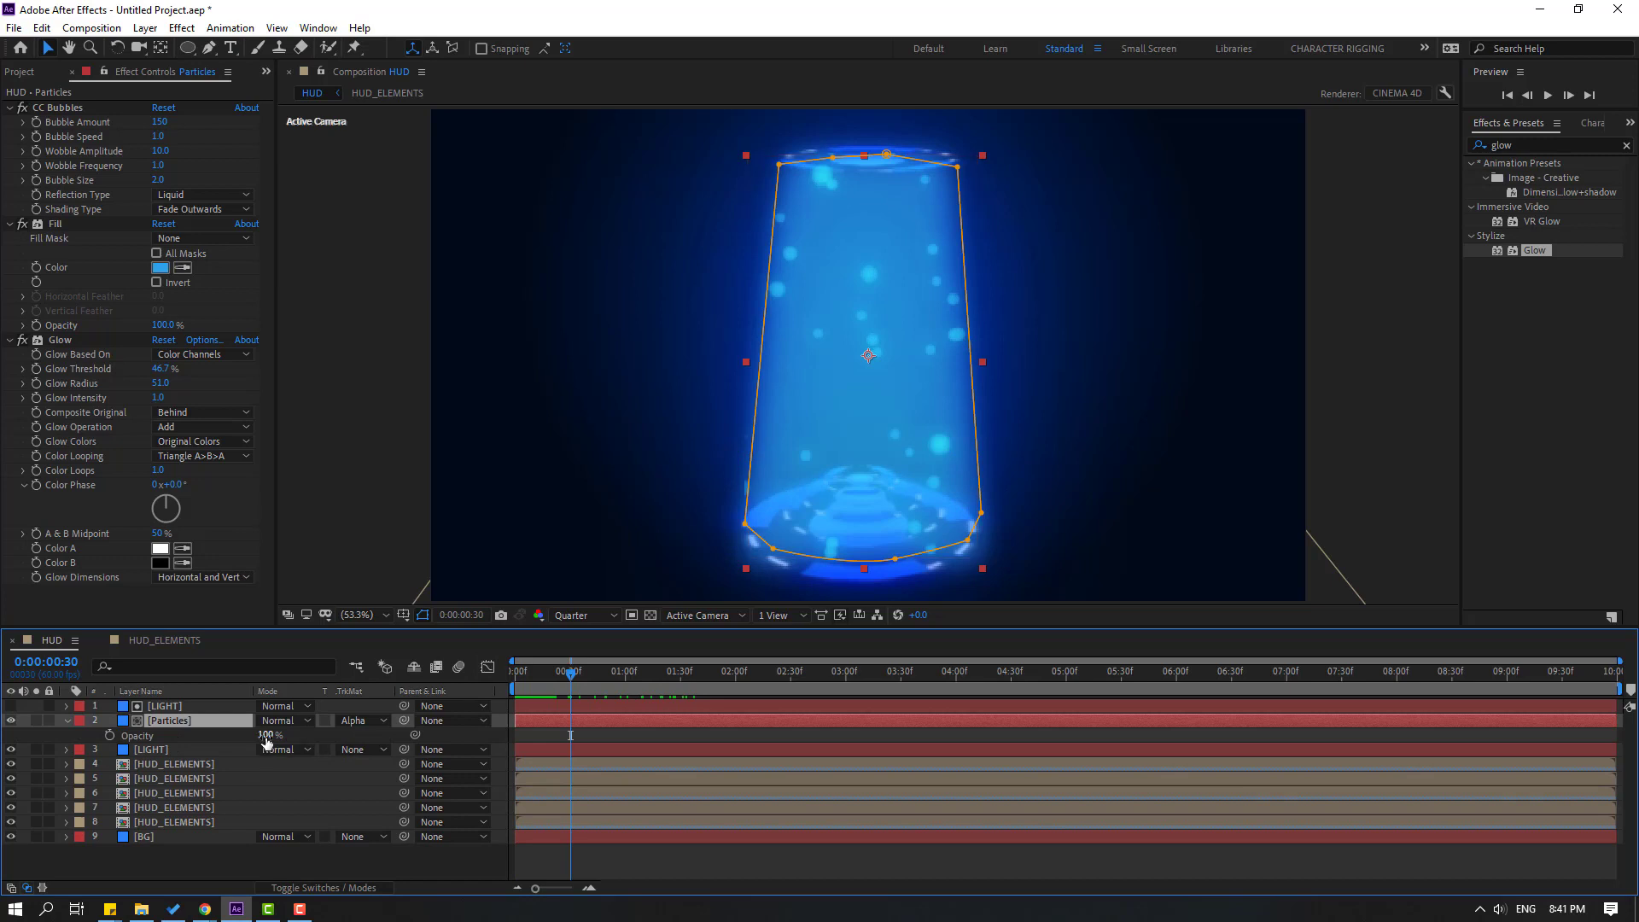